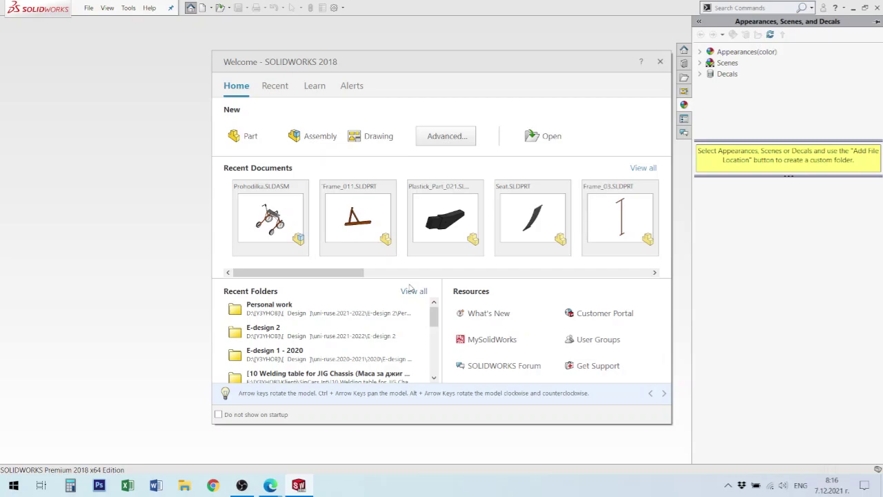
# Step: Open the Prohodilka.SLDASM walker assembly from the Welcome dialog's Recent Documents
pyautogui.click(278, 216)
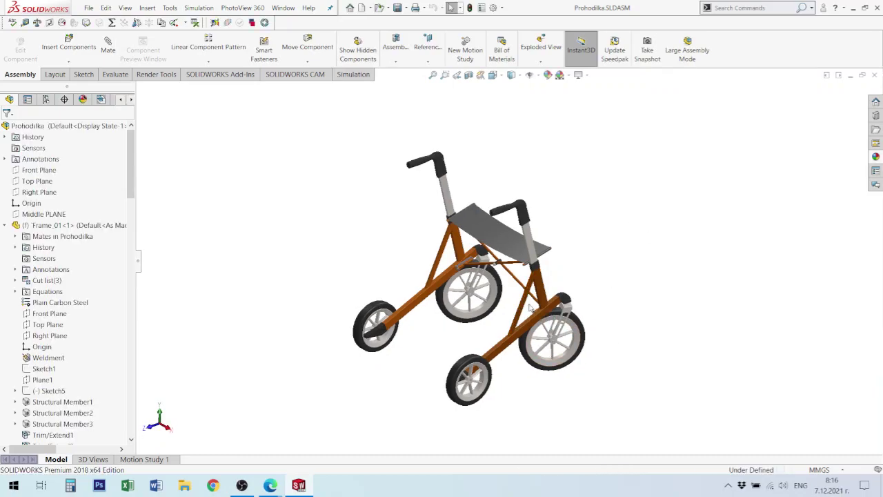
pyautogui.moveTo(493, 350); pyautogui.dragTo(483, 224, button='middle')
pyautogui.hotkey('ctrl', '1')
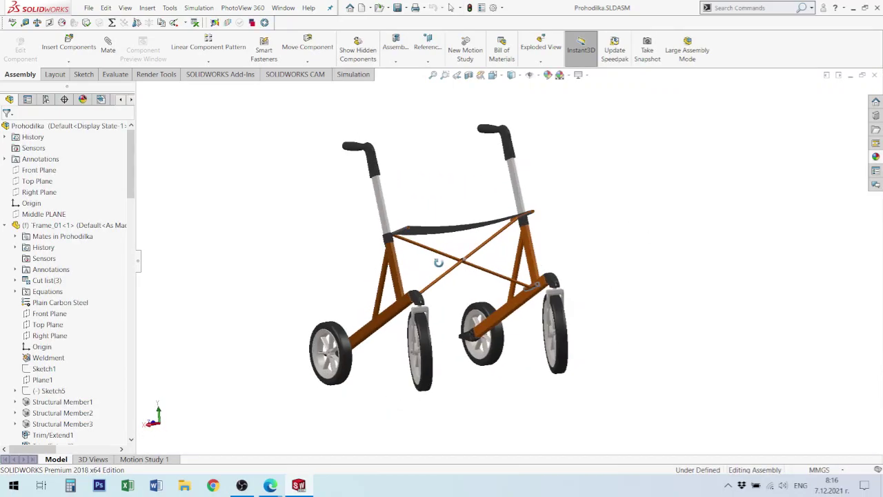
pyautogui.scroll(-5, 441, 261)
pyautogui.scroll(-4, 494, 216)
pyautogui.moveTo(493, 216)
pyautogui.mouseDown(button='middle')
pyautogui.moveTo(469, 198)
pyautogui.moveTo(525, 200)
pyautogui.moveTo(616, 272)
pyautogui.mouseUp(button='middle')
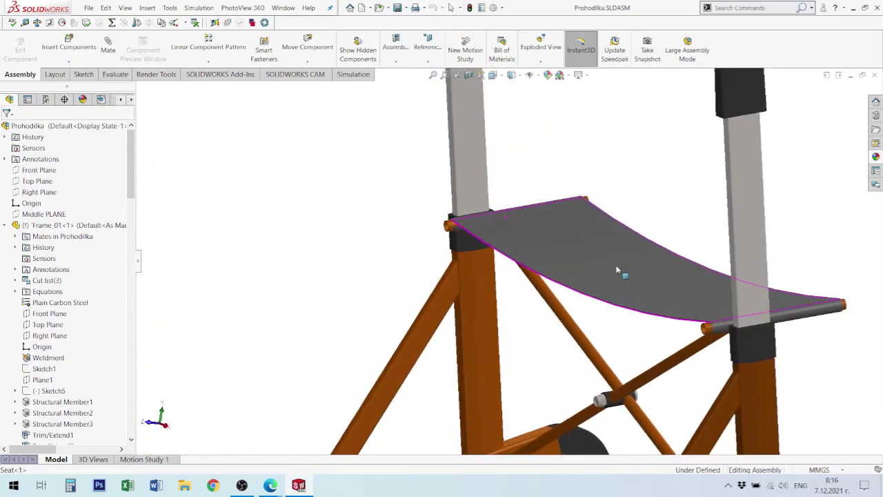
pyautogui.scroll(5, 616, 272)
pyautogui.scroll(5, 538, 324)
pyautogui.moveTo(532, 331)
pyautogui.mouseDown(button='middle')
pyautogui.moveTo(449, 348)
pyautogui.moveTo(482, 338)
pyautogui.moveTo(408, 414)
pyautogui.moveTo(444, 306)
pyautogui.moveTo(434, 338)
pyautogui.moveTo(492, 300)
pyautogui.moveTo(441, 301)
pyautogui.moveTo(480, 253)
pyautogui.moveTo(499, 270)
pyautogui.moveTo(603, 309)
pyautogui.moveTo(628, 166)
pyautogui.moveTo(660, 198)
pyautogui.mouseUp(button='middle')
pyautogui.scroll(-3, 449, 348)
pyautogui.scroll(-5, 444, 305)
pyautogui.scroll(5, 660, 198)
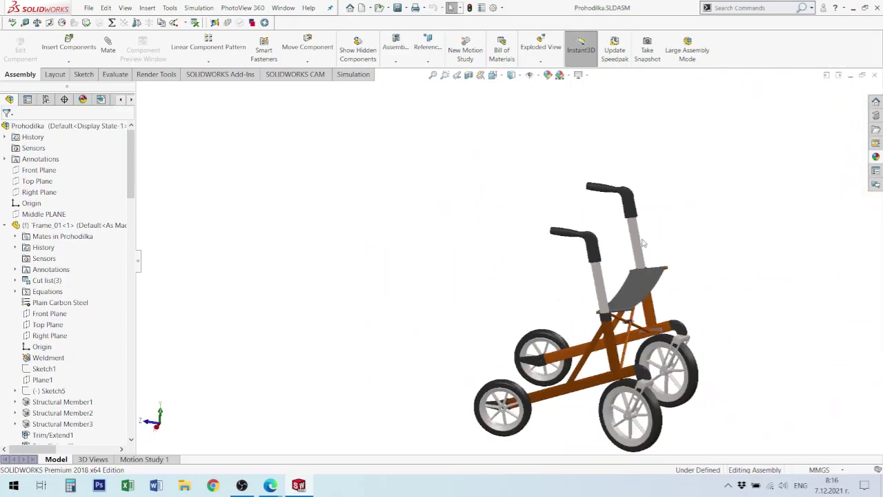
pyautogui.scroll(-2, 517, 289)
pyautogui.scroll(2, 484, 318)
pyautogui.moveTo(485, 319)
pyautogui.mouseDown(button='middle')
pyautogui.moveTo(487, 258)
pyautogui.moveTo(451, 266)
pyautogui.moveTo(467, 280)
pyautogui.mouseUp(button='middle')
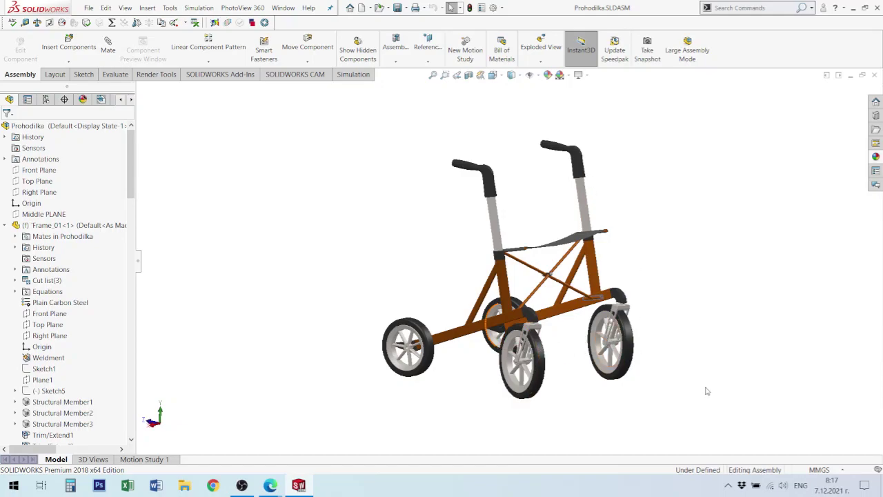
pyautogui.moveTo(495, 263); pyautogui.dragTo(545, 288, button='middle')
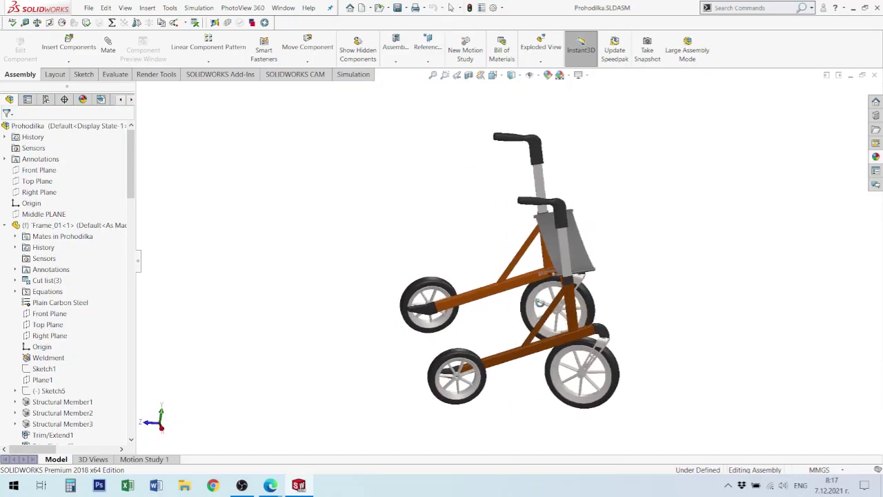
pyautogui.scroll(-2, 545, 288)
pyautogui.scroll(-2, 538, 300)
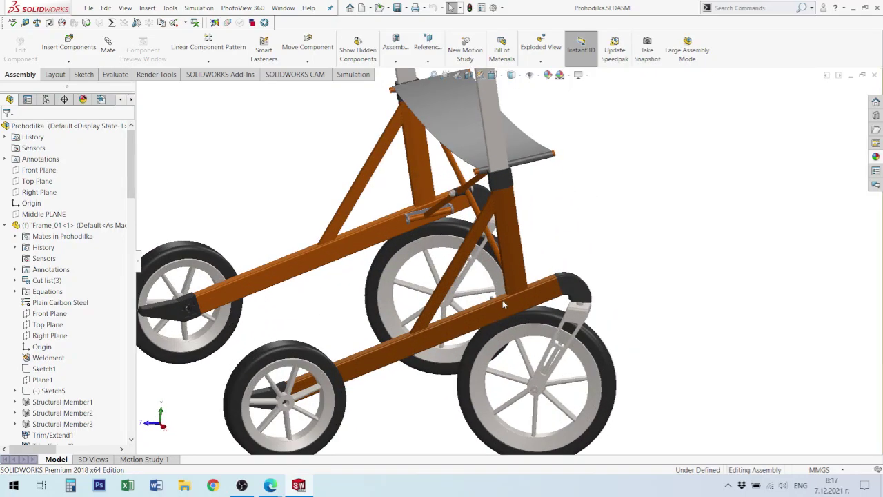
pyautogui.scroll(-2, 531, 310)
pyautogui.scroll(-2, 525, 323)
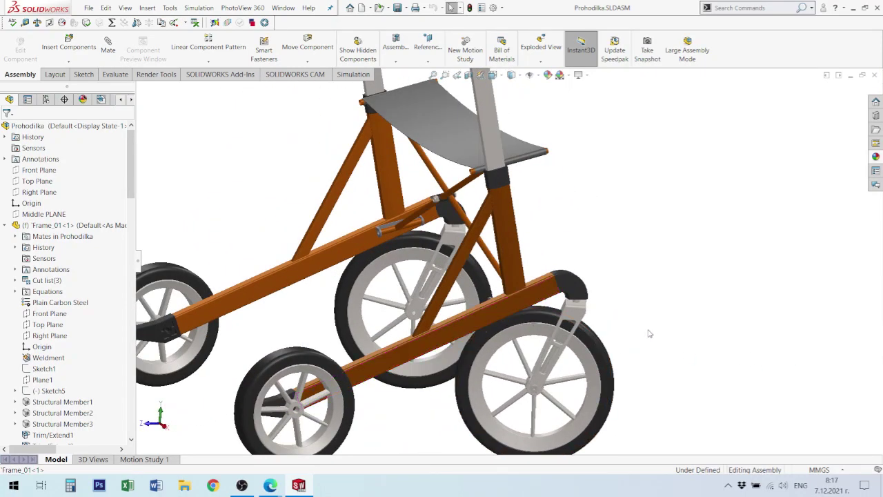
pyautogui.press('f')
pyautogui.moveTo(518, 269); pyautogui.dragTo(436, 288, button='middle')
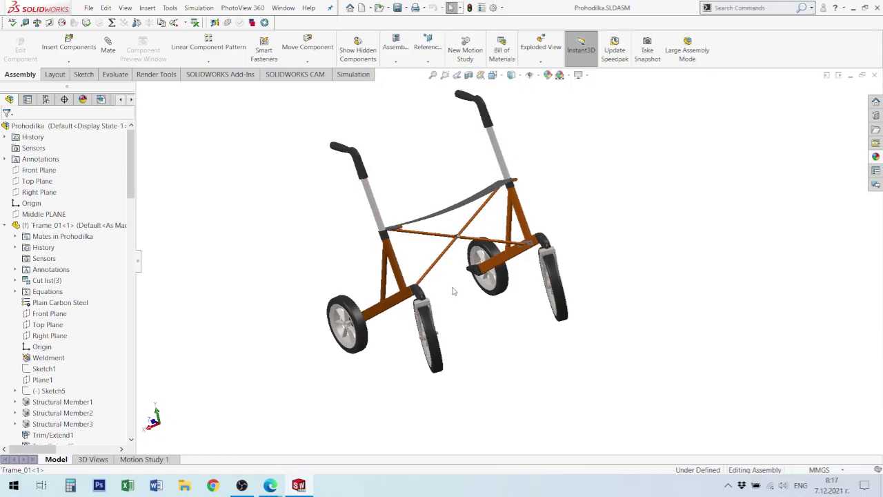
pyautogui.moveTo(435, 273)
pyautogui.mouseDown(button='middle')
pyautogui.moveTo(461, 257)
pyautogui.moveTo(458, 317)
pyautogui.mouseUp(button='middle')
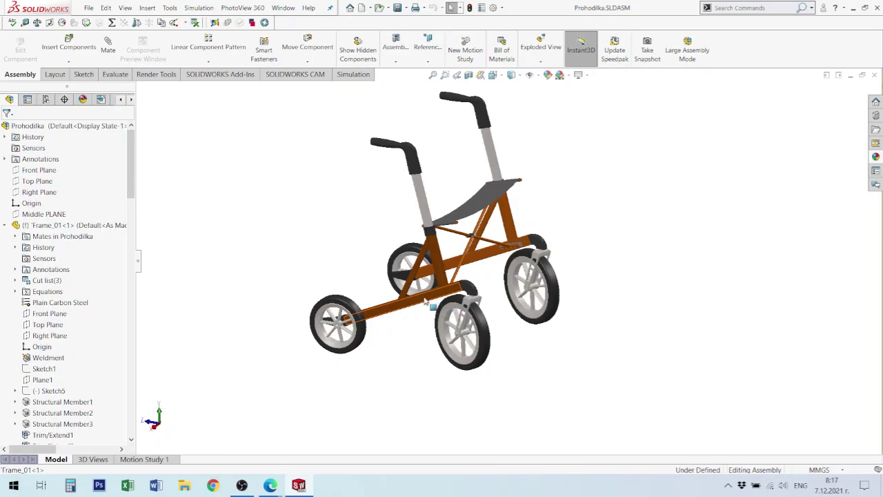
pyautogui.click(426, 299)
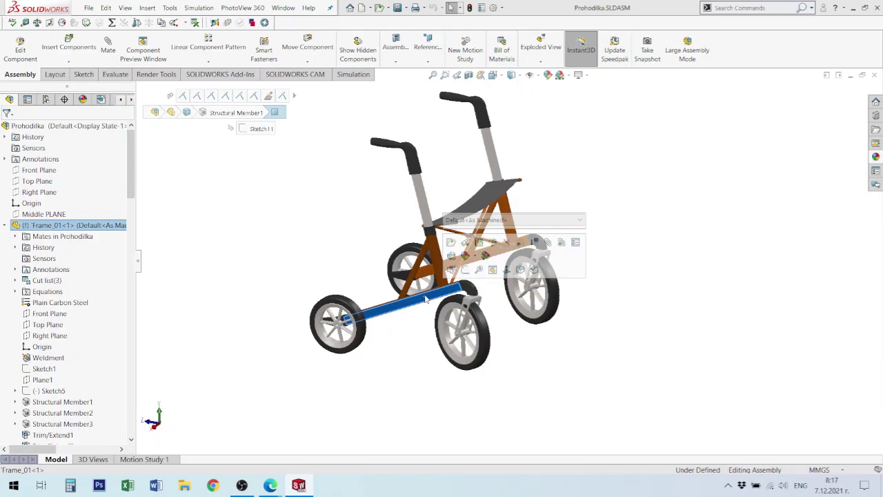
pyautogui.click(686, 230)
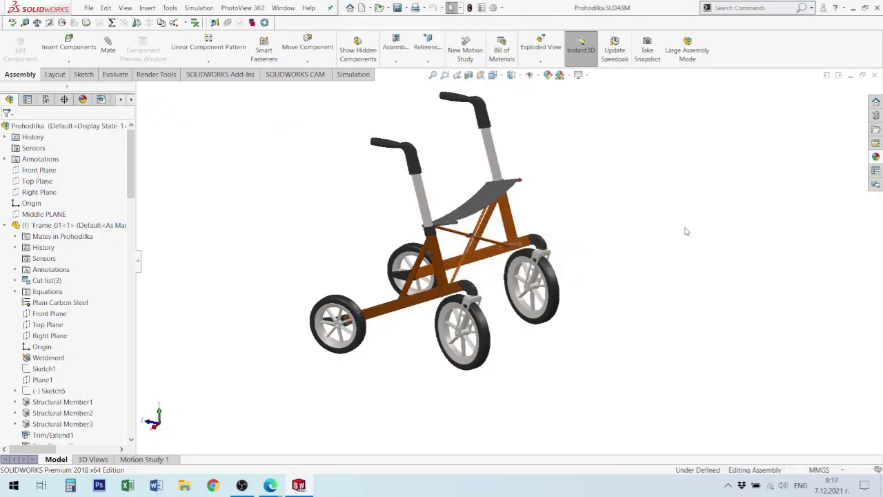
# Step: Create a new blank Part document, Part1
pyautogui.click(360, 9)
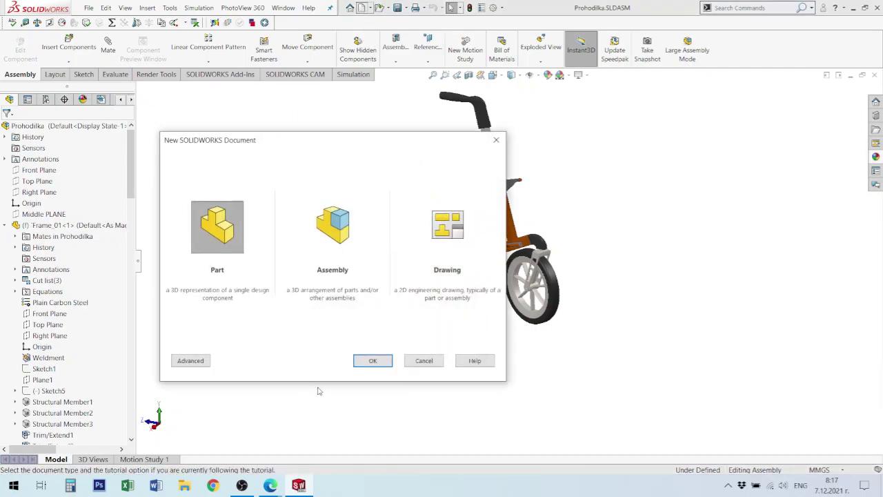
pyautogui.click(373, 361)
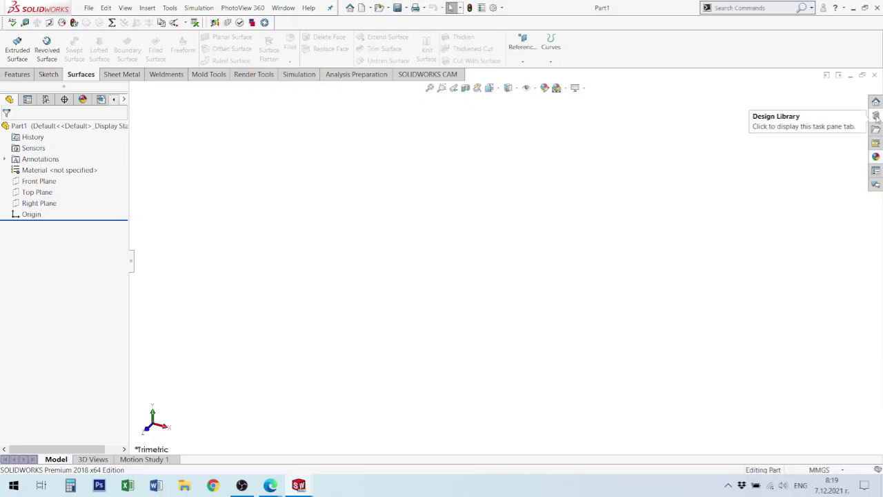
# Step: Drag the Toolbox ISO > Structural Members > Steel Rectangular Tube profile into Part1
pyautogui.click(876, 117)
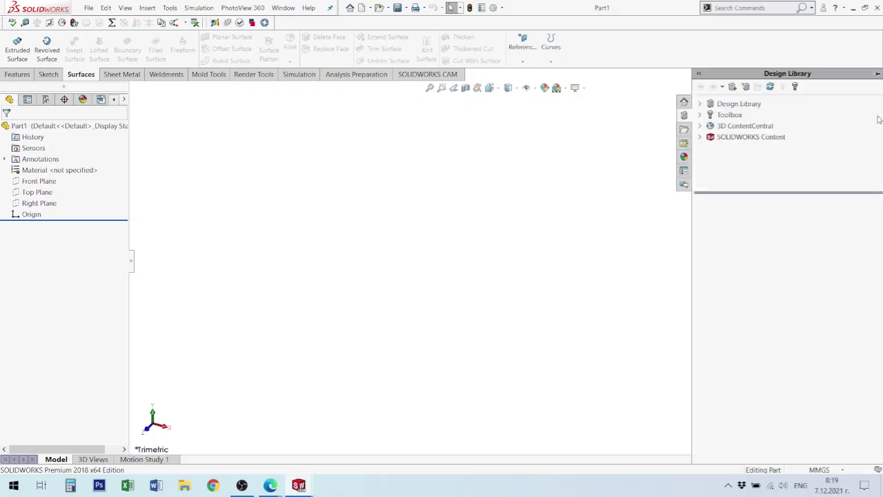
pyautogui.click(729, 114)
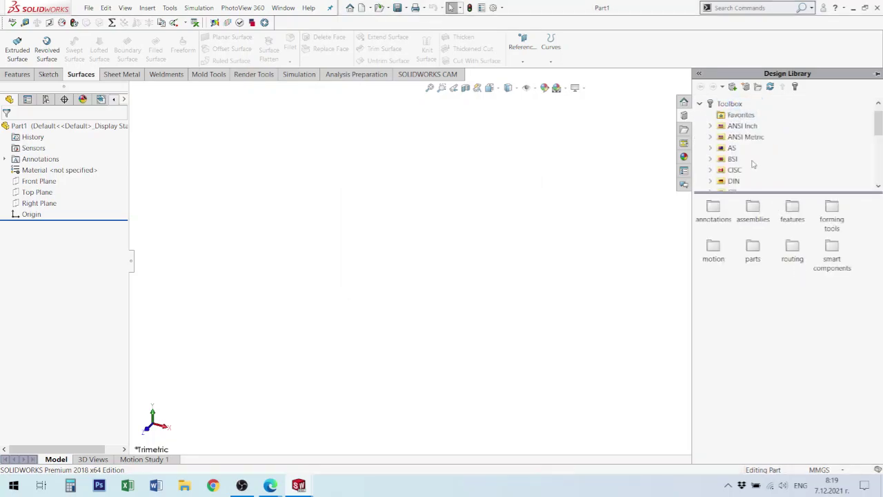
pyautogui.scroll(-2, 725, 147)
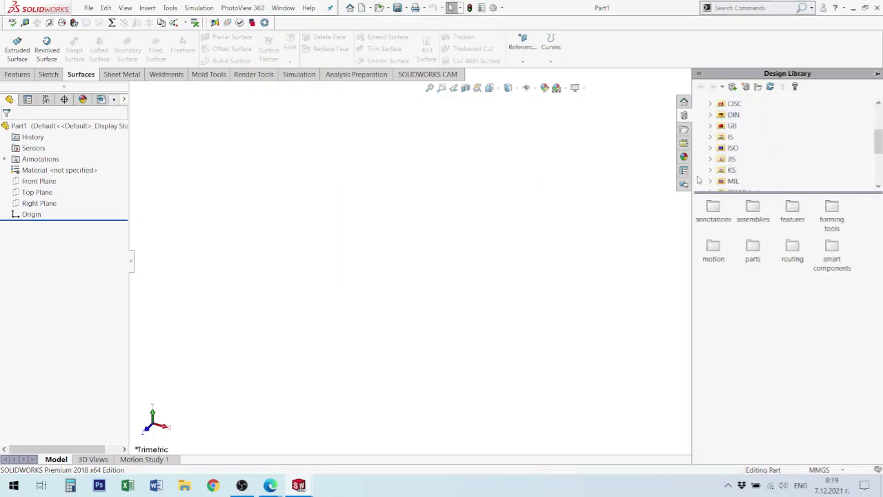
pyautogui.click(710, 148)
pyautogui.scroll(-2, 798, 159)
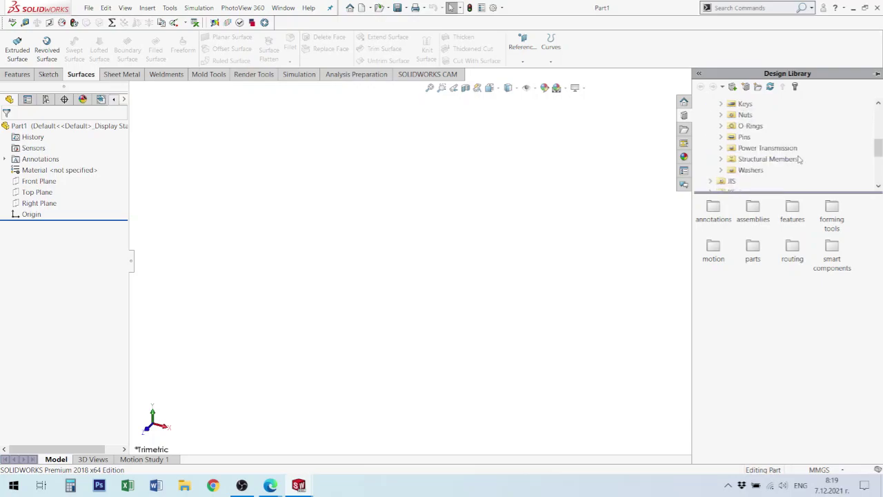
pyautogui.click(759, 159)
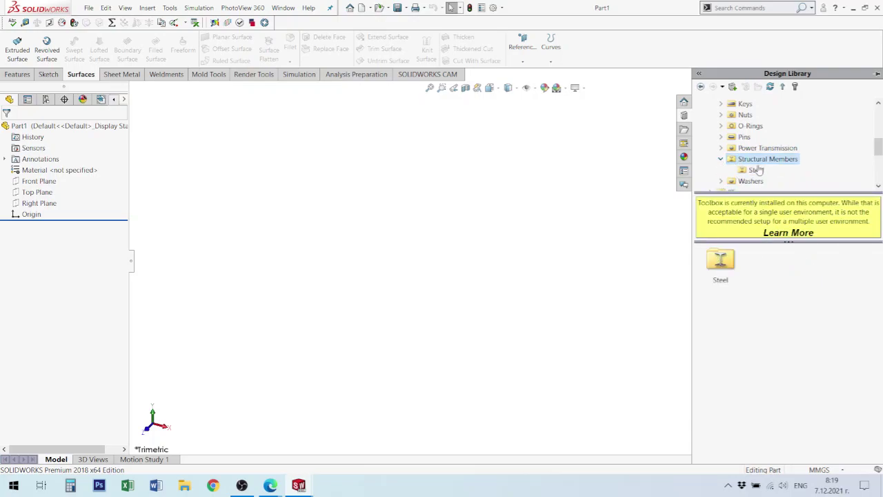
pyautogui.click(757, 171)
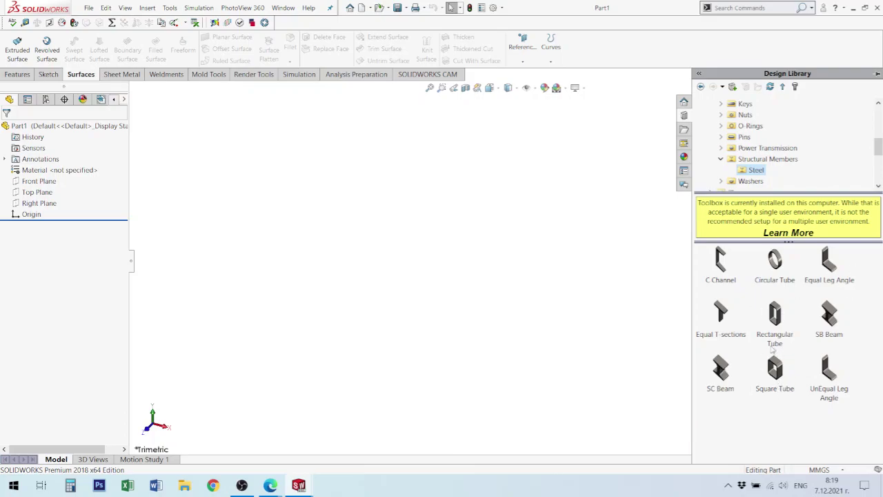
pyautogui.moveTo(775, 316)
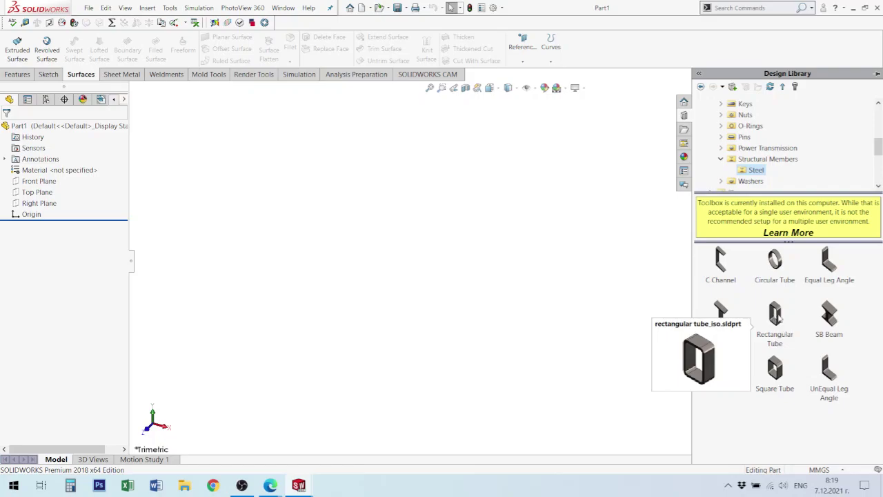
pyautogui.moveTo(775, 316); pyautogui.dragTo(455, 280)
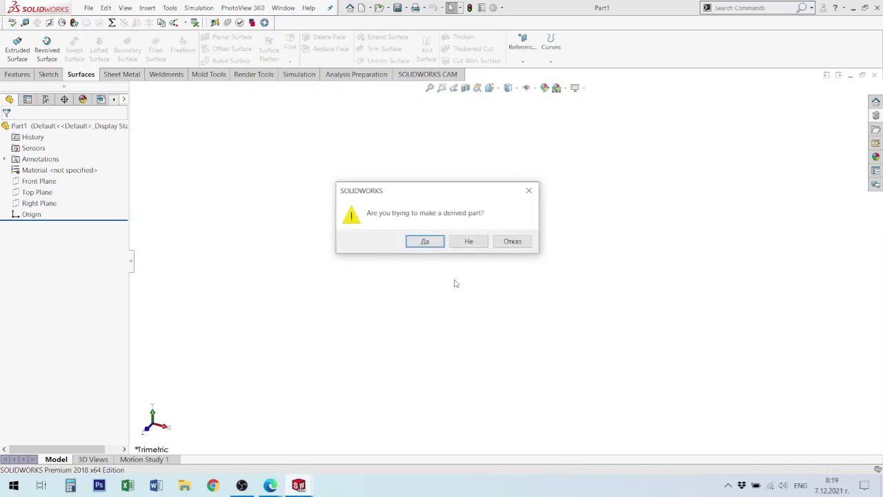
# Step: Accept the derived part, insert rectangular tube_iso at the origin and select it
pyautogui.click(424, 241)
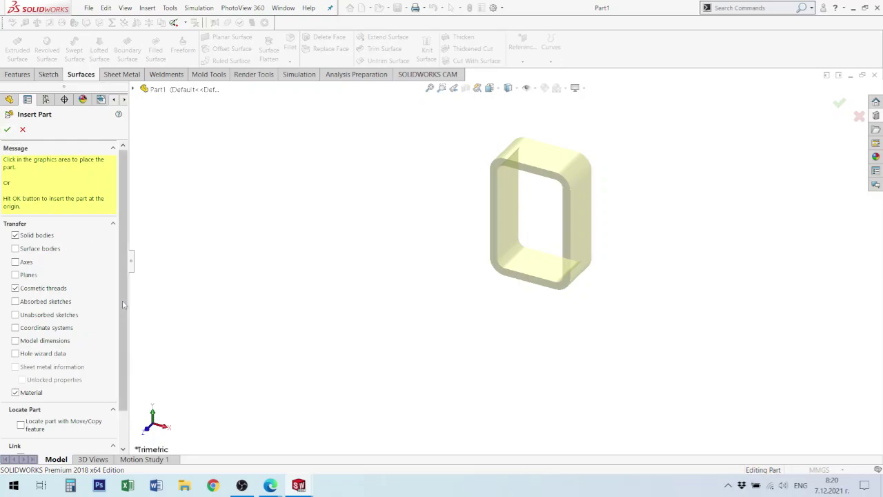
pyautogui.scroll(-2, 123, 378)
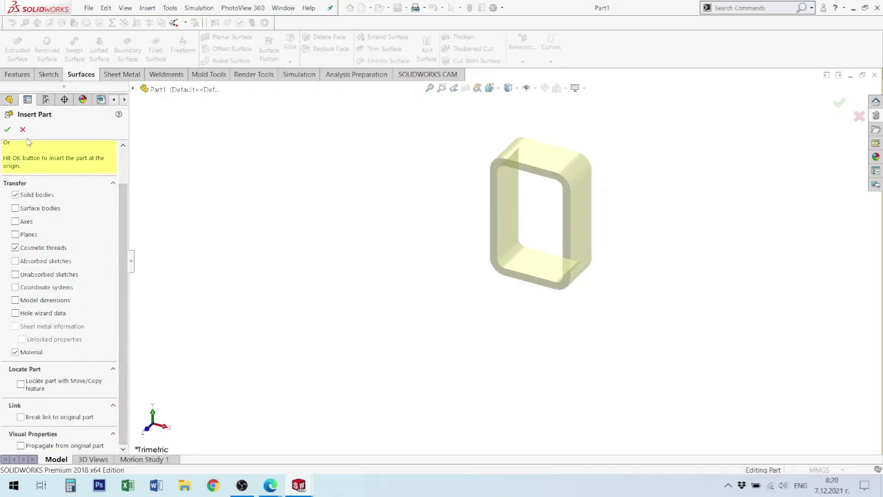
pyautogui.click(9, 131)
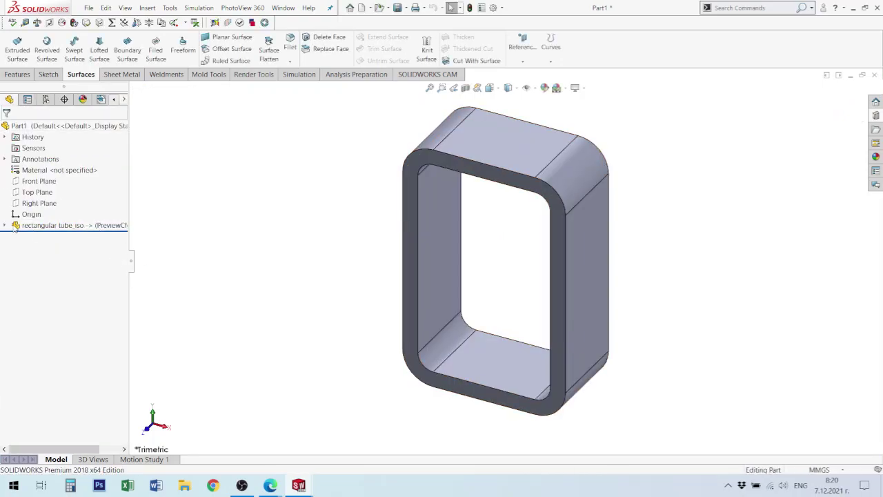
pyautogui.click(57, 226)
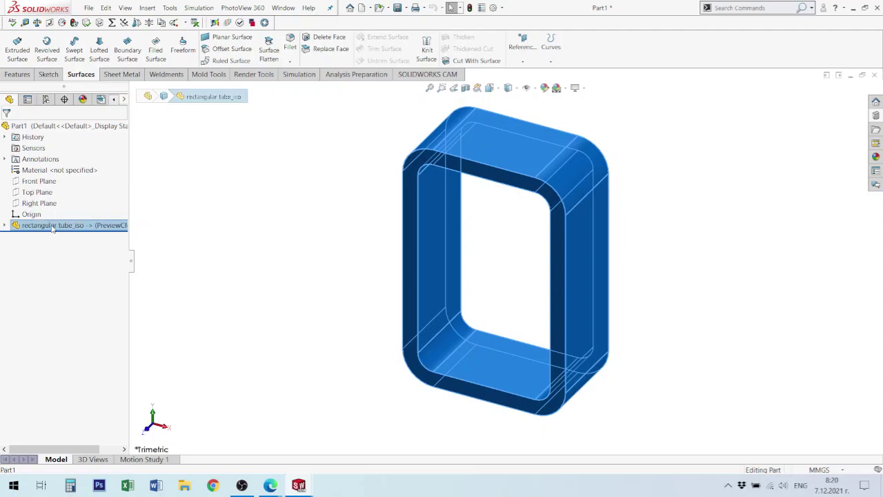
# Step: Open the inserted rectangular tube_iso part in its own window, fitted to view
pyautogui.rightClick(53, 227)
pyautogui.click(114, 247)
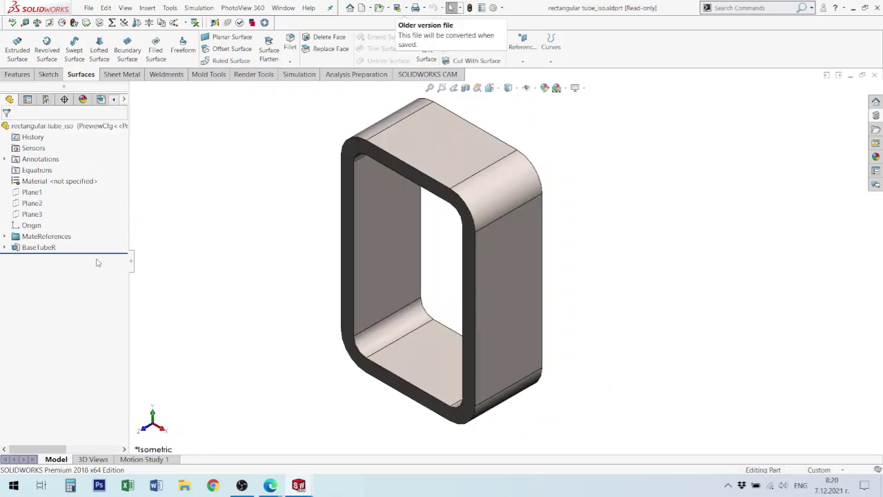
pyautogui.click(35, 248)
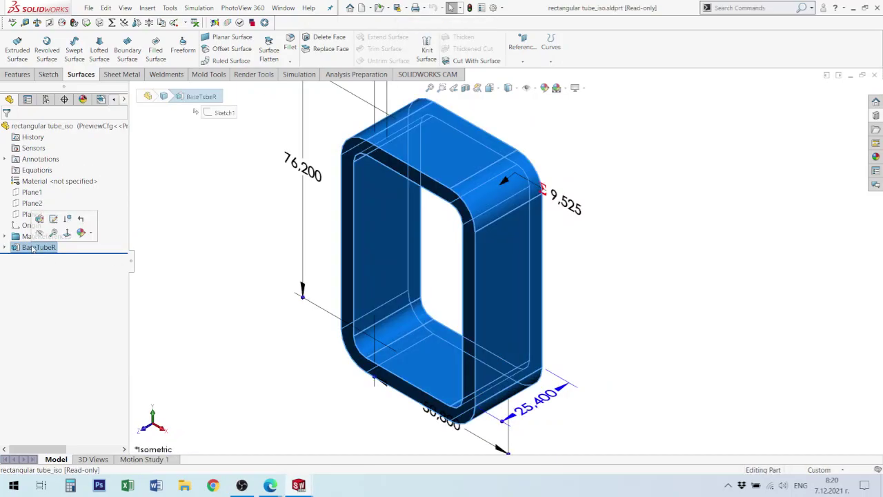
pyautogui.press('f')
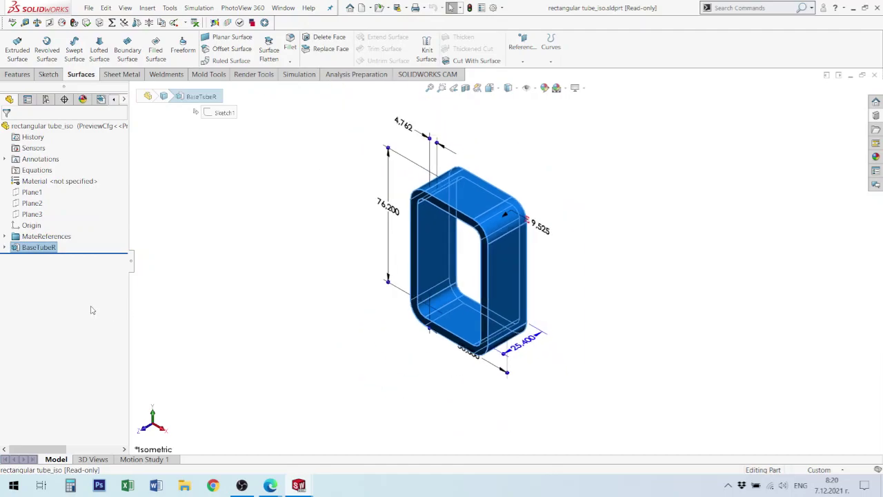
# Step: Change the BaseTubeR extrusion depth from 25.4 mm to 1000 mm
pyautogui.rightClick(49, 248)
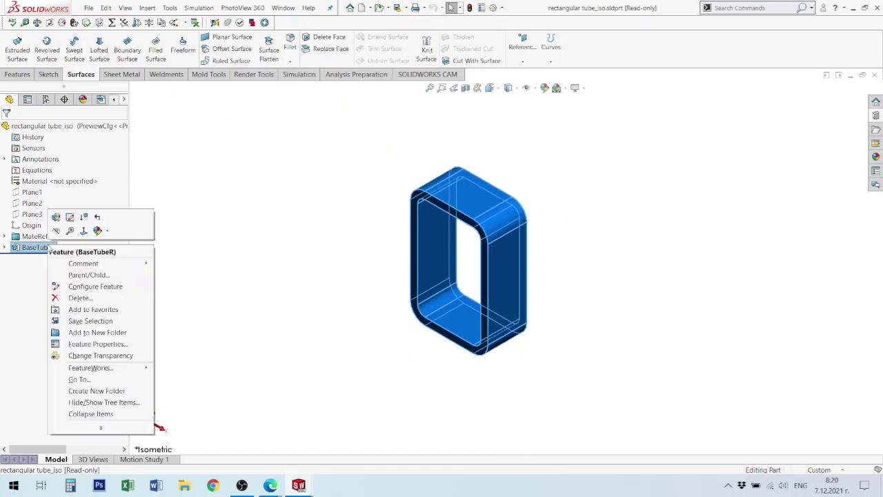
pyautogui.click(57, 216)
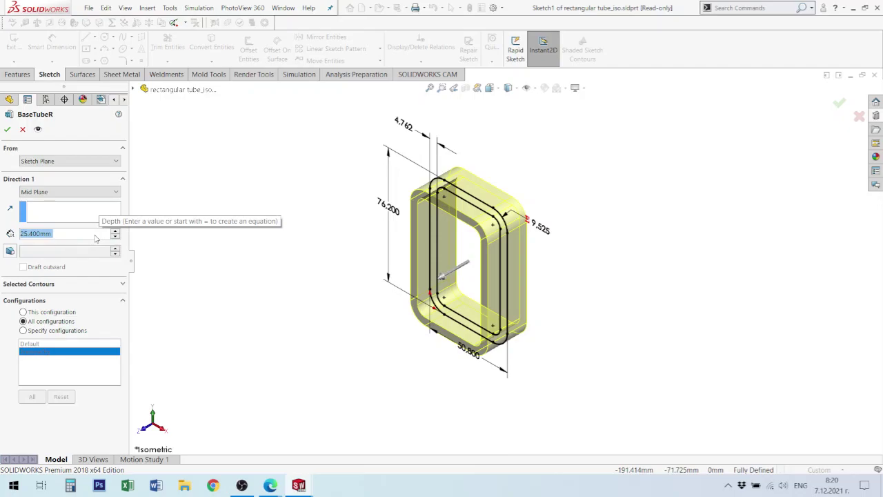
pyautogui.moveTo(575, 223); pyautogui.dragTo(593, 178, button='middle')
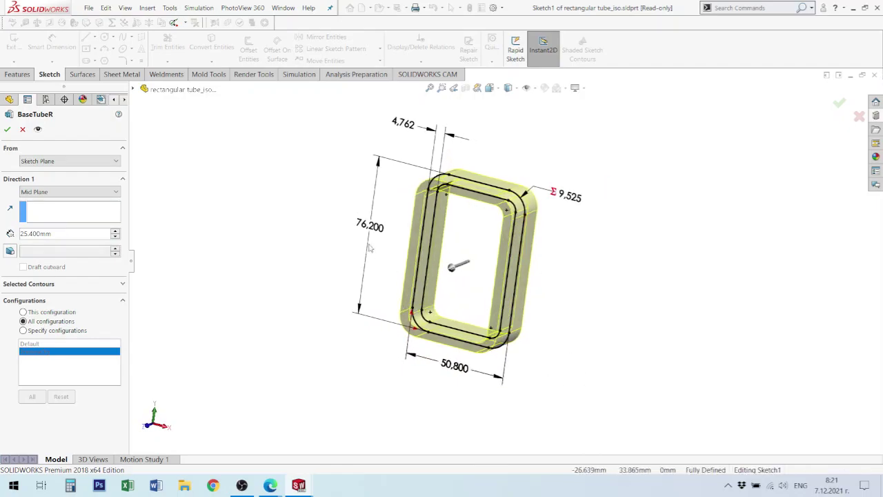
pyautogui.click(82, 236)
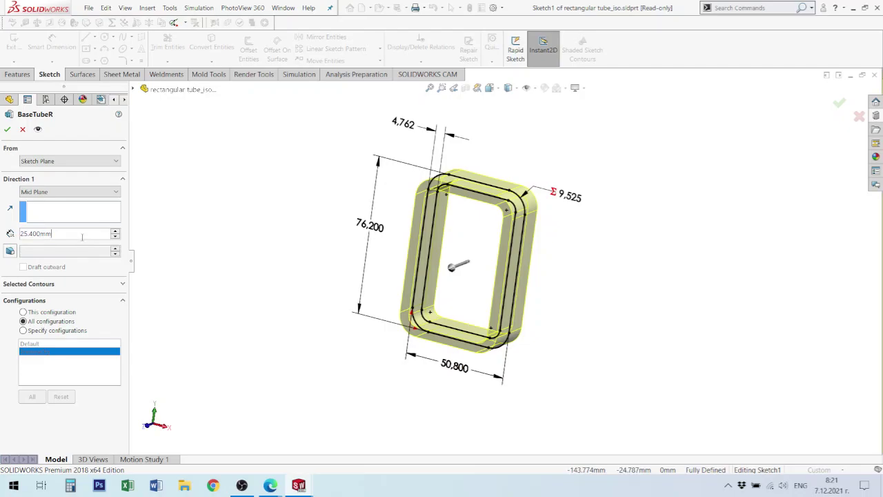
pyautogui.moveTo(103, 235); pyautogui.dragTo(1, 234)
pyautogui.write('1')
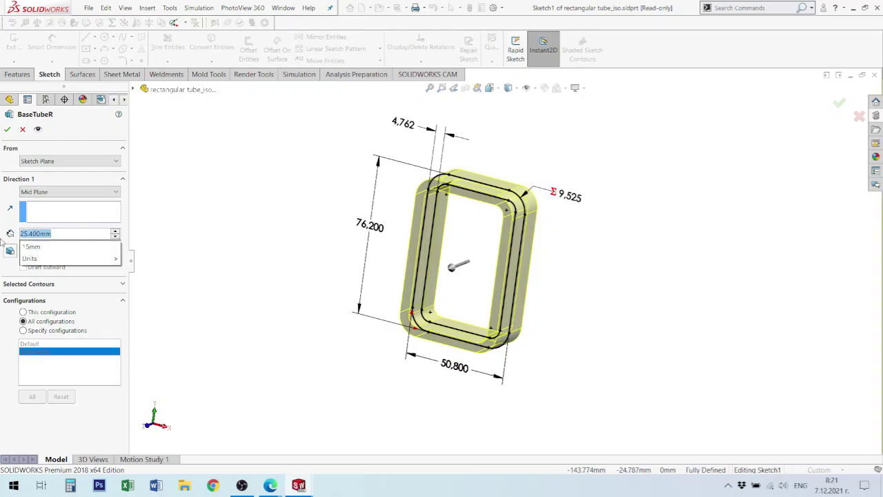
pyautogui.write('000')
pyautogui.press('Return')
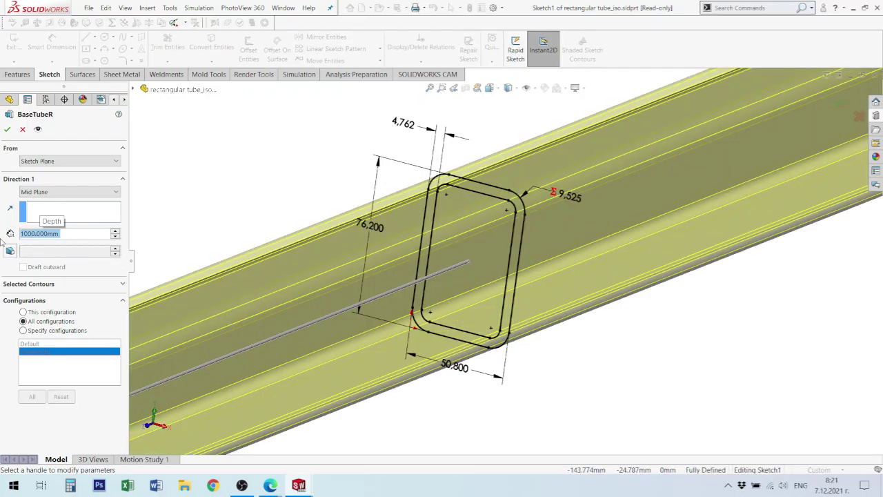
pyautogui.click(7, 129)
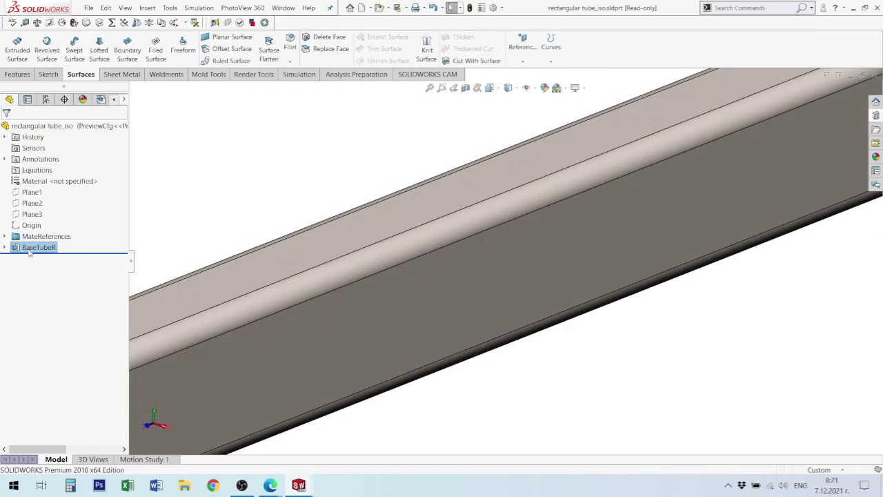
# Step: Show Sketch1's dimensions and change the wall thickness from 4.762 to 4 mm
pyautogui.click(4, 247)
pyautogui.click(43, 258)
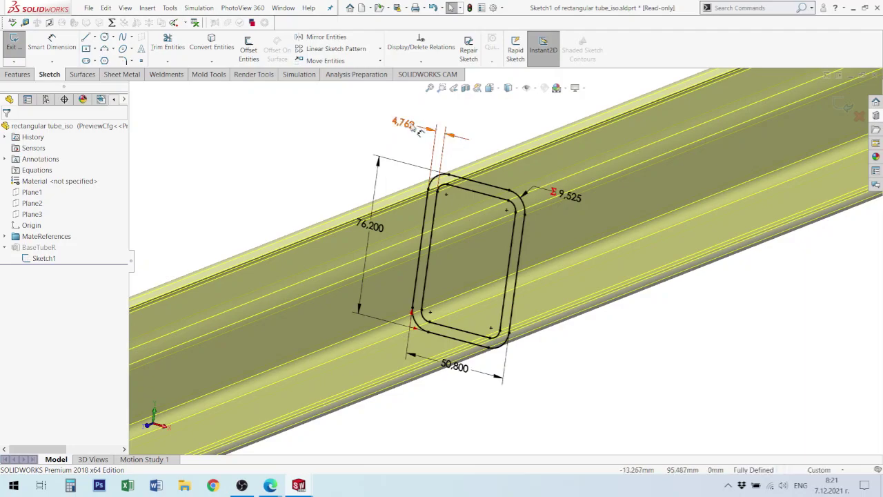
pyautogui.click(400, 123)
pyautogui.doubleClick(399, 123)
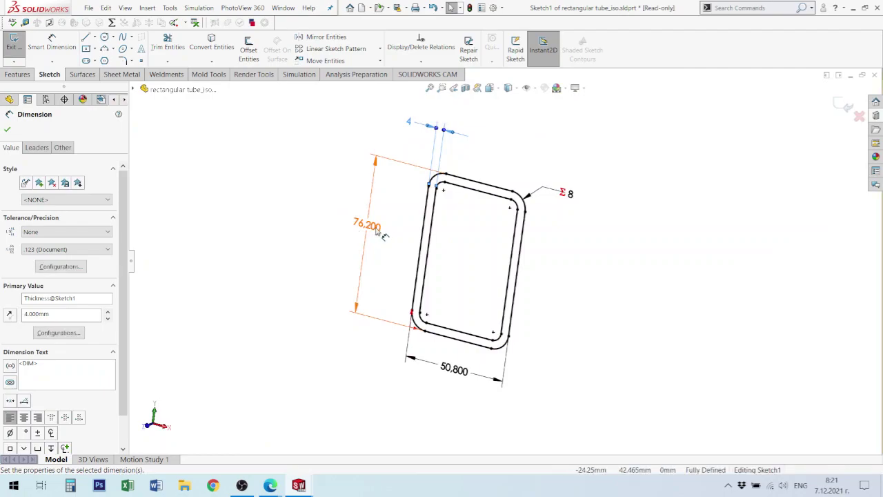
pyautogui.click(369, 227)
# Step: Set the tube profile height to 60 mm and width to 40 mm
pyautogui.doubleClick(372, 227)
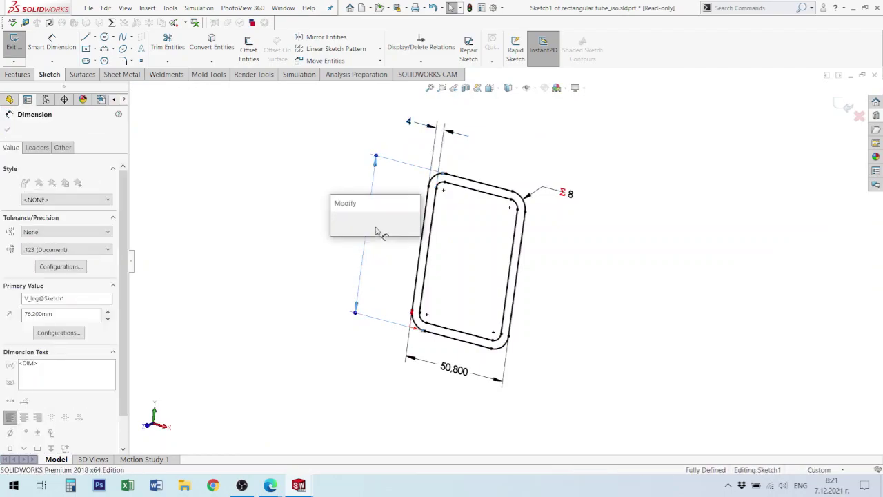
pyautogui.write('60')
pyautogui.press('Return')
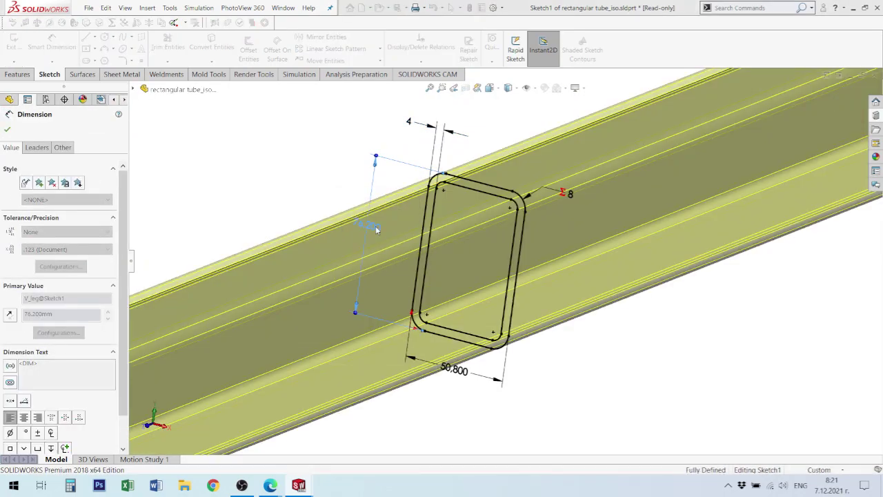
pyautogui.press('Escape')
pyautogui.doubleClick(448, 366)
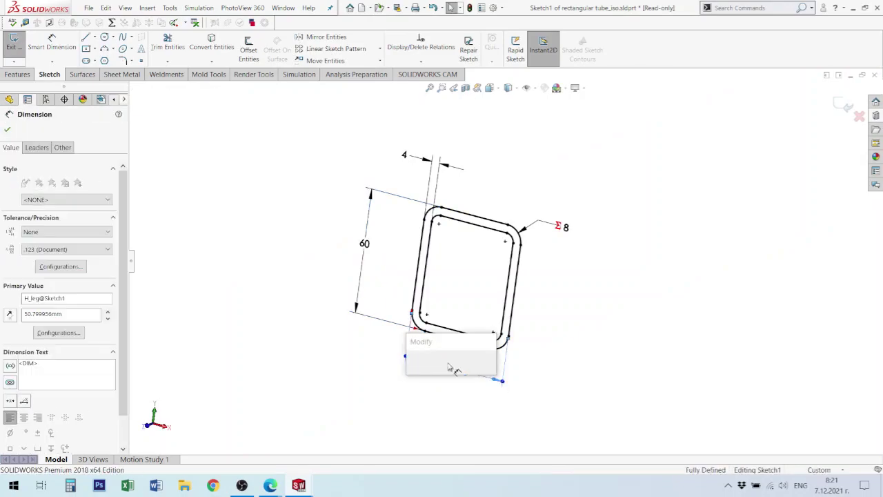
pyautogui.write('40')
pyautogui.press('Return')
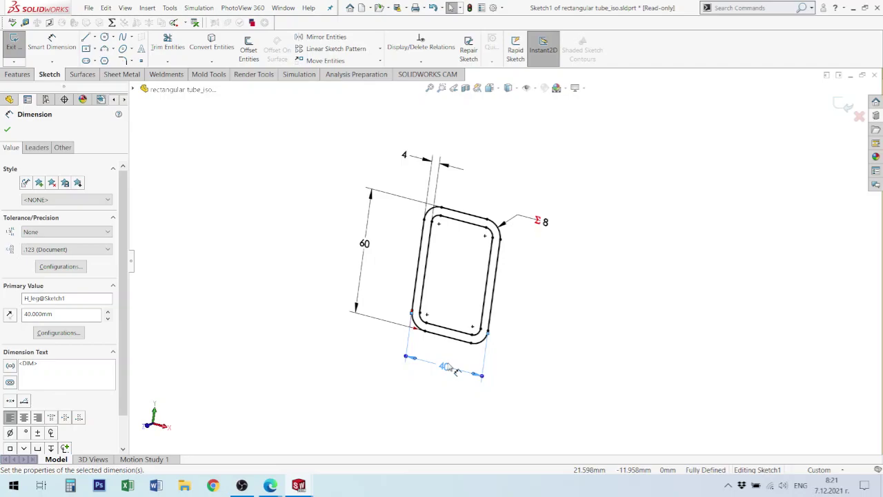
pyautogui.click(840, 103)
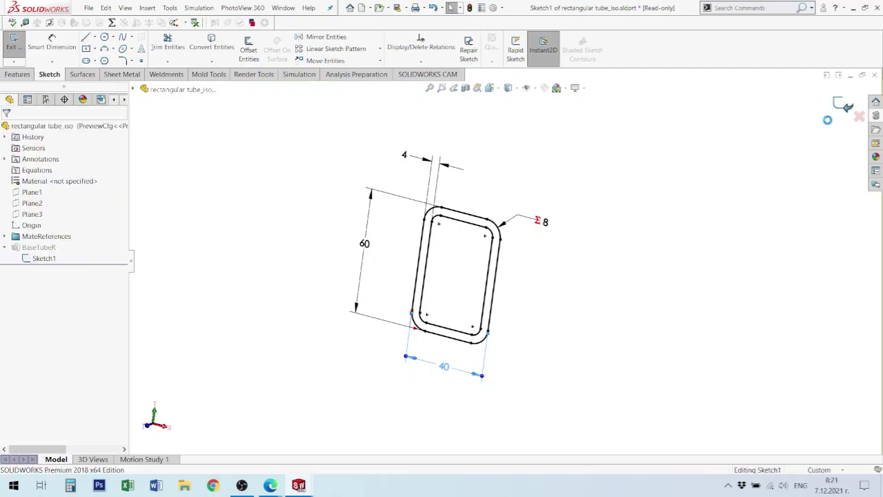
# Step: Save the edited tube as rectangular tube_iso_1000.sldprt and update Part1 to use it
pyautogui.press('f')
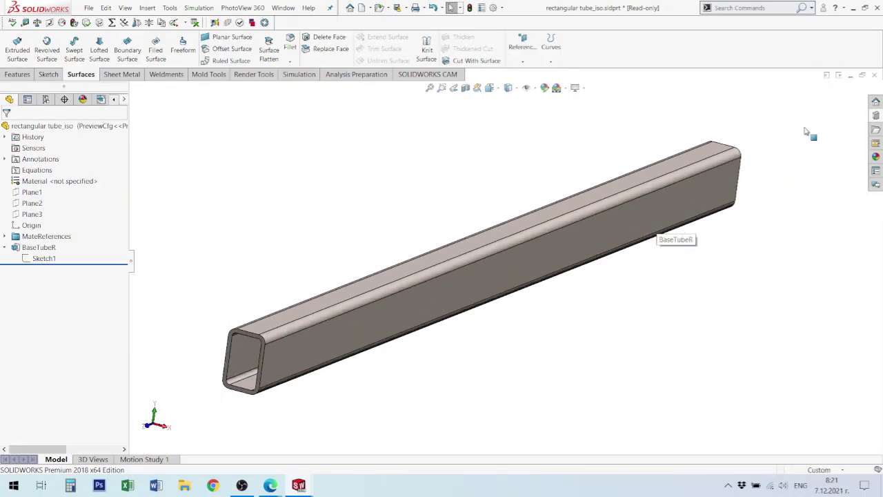
pyautogui.click(873, 75)
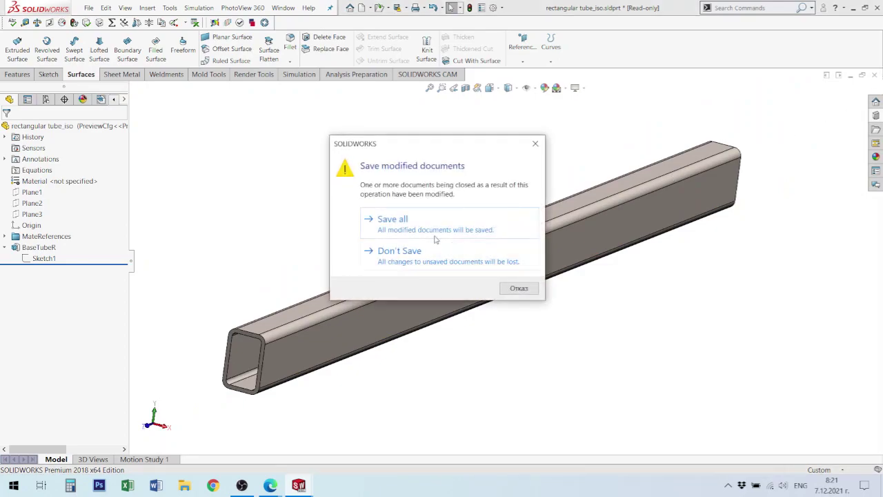
pyautogui.click(409, 224)
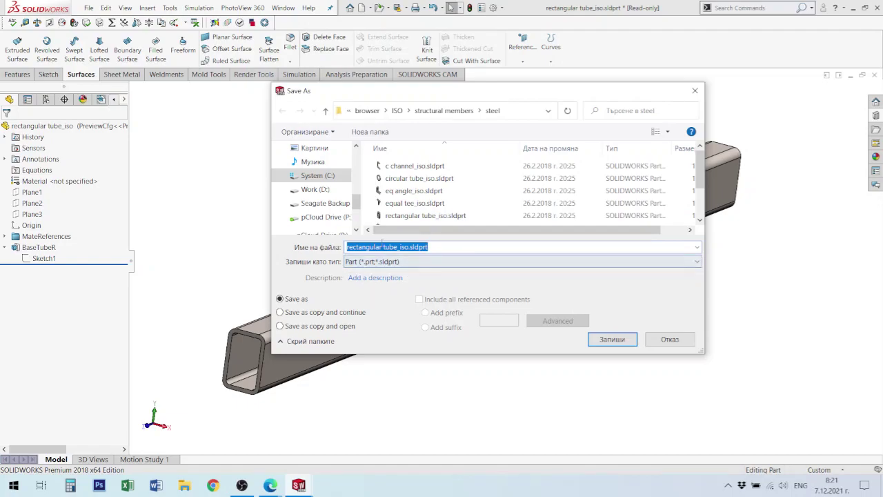
pyautogui.click(410, 247)
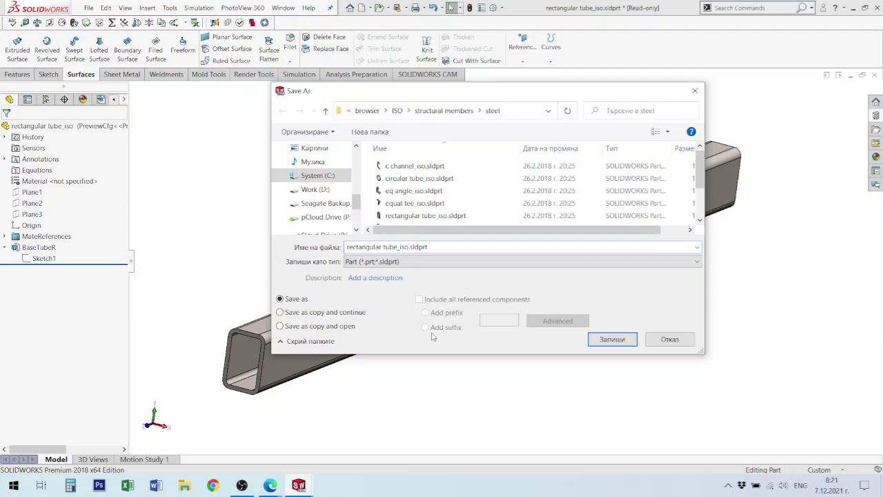
pyautogui.write('_10')
pyautogui.write('00')
pyautogui.click(616, 342)
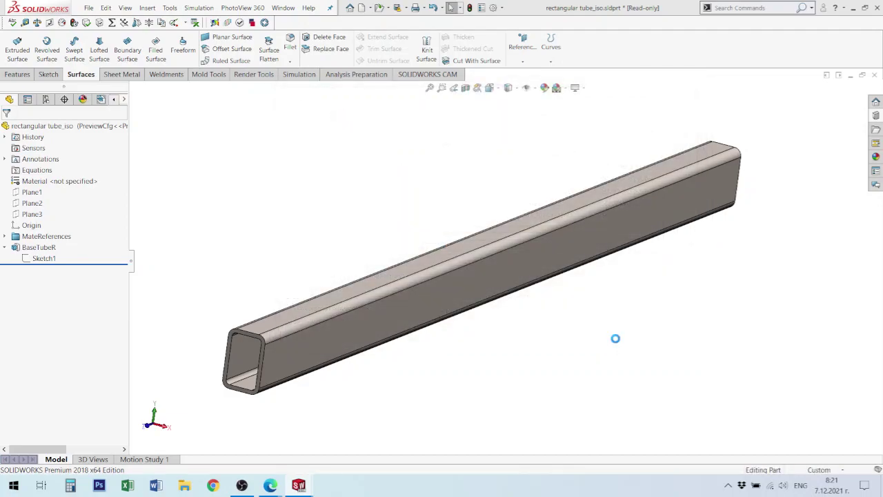
pyautogui.click(651, 180)
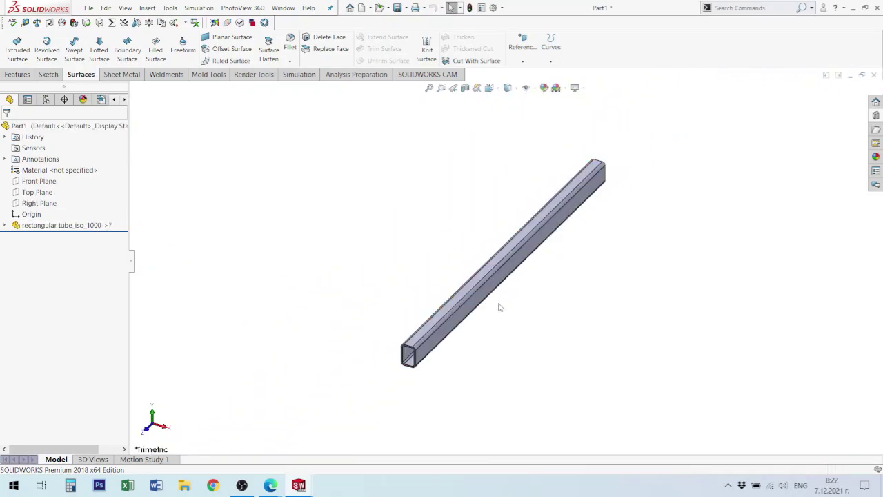
# Step: Turn the tube to a side-on view and bring up Save As for Part1
pyautogui.moveTo(499, 306)
pyautogui.mouseDown(button='middle')
pyautogui.moveTo(460, 247)
pyautogui.moveTo(468, 298)
pyautogui.mouseUp(button='middle')
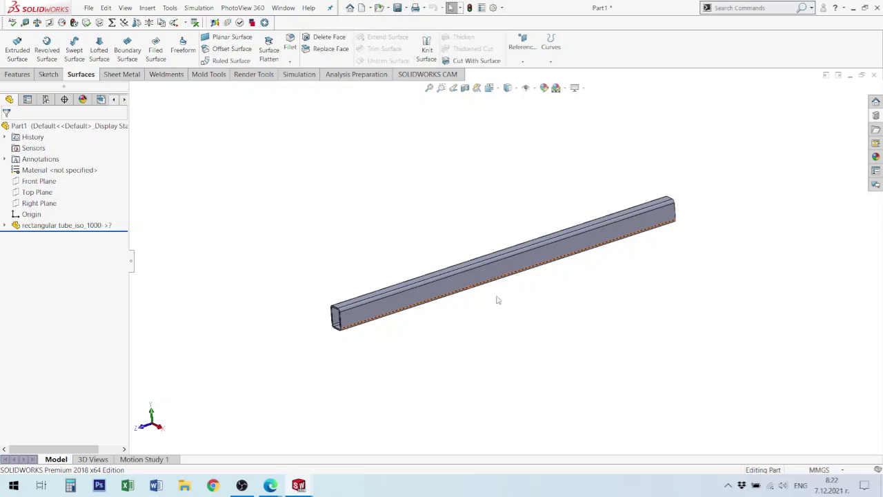
pyautogui.hotkey('ctrl', '4')
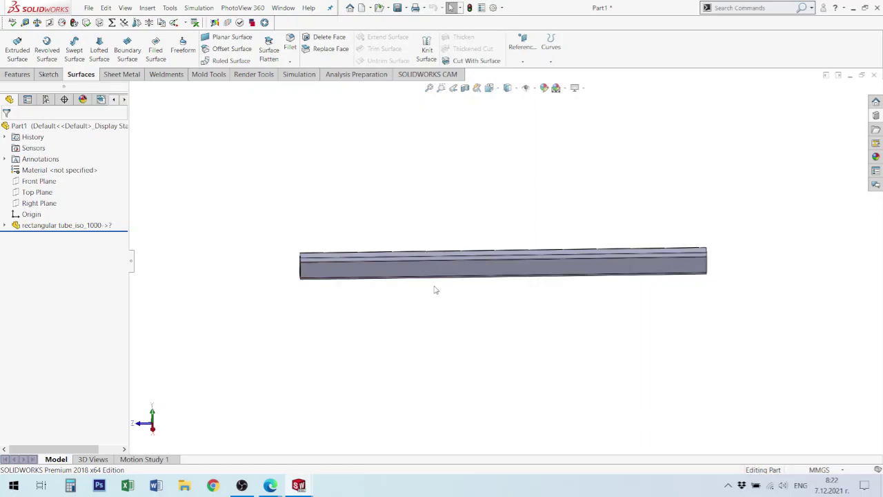
pyautogui.moveTo(425, 301); pyautogui.dragTo(322, 286, button='middle')
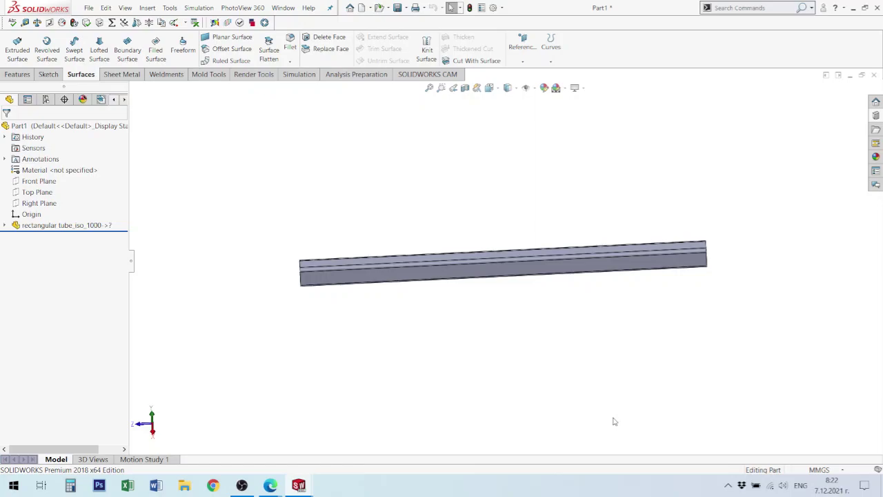
pyautogui.hotkey('ctrl', 's')
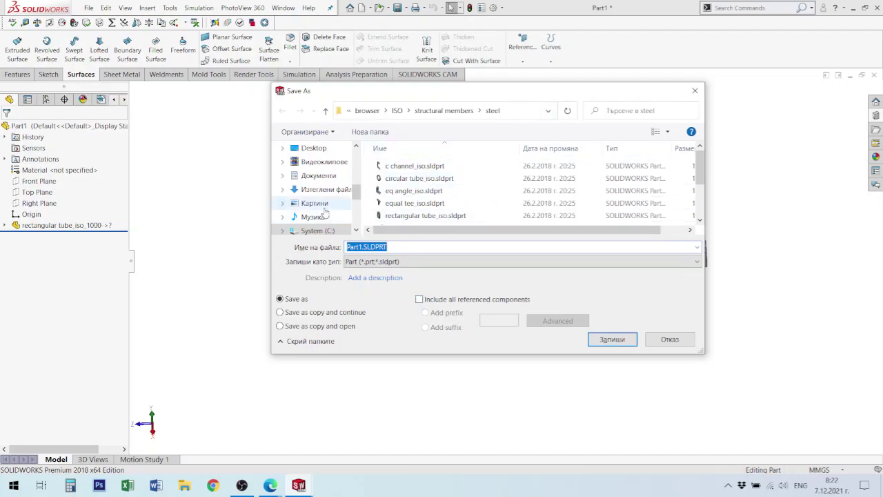
# Step: Browse to Work (D:) > Design > uni-ruse.2021-2022 > E-design 2 and name the file Simulation_01
pyautogui.moveTo(358, 191); pyautogui.dragTo(358, 212)
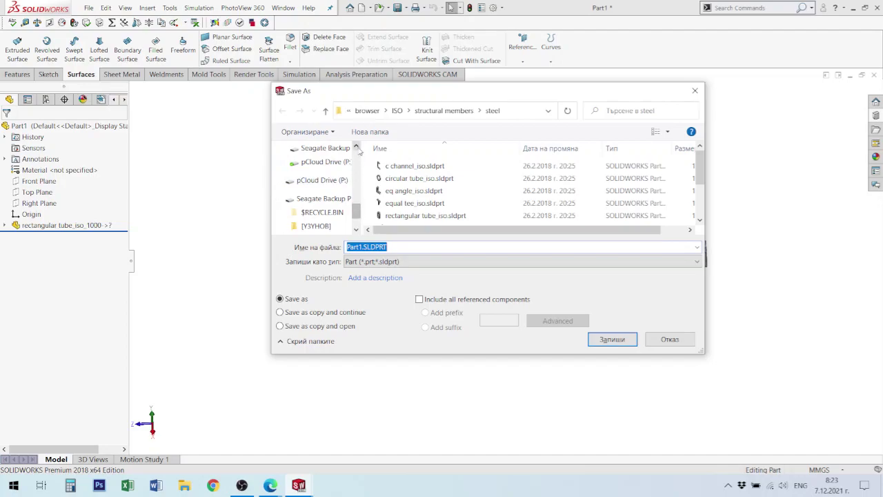
pyautogui.scroll(1, 358, 155)
pyautogui.click(314, 177)
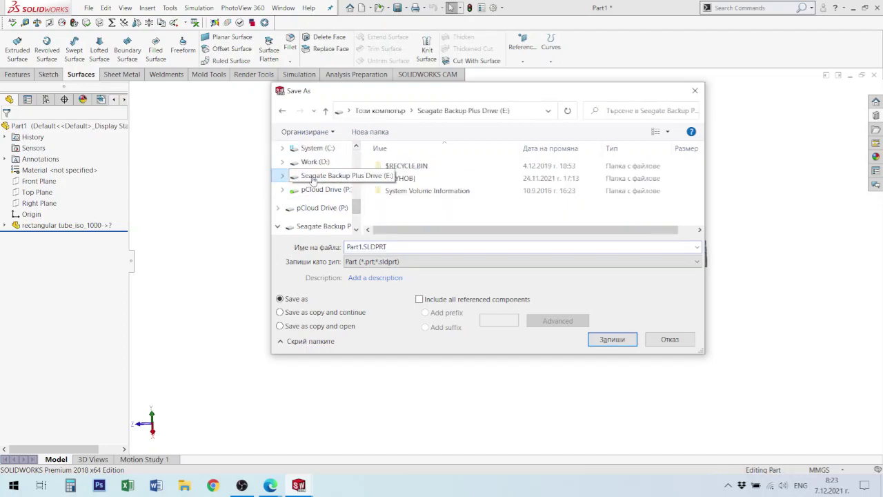
pyautogui.click(303, 162)
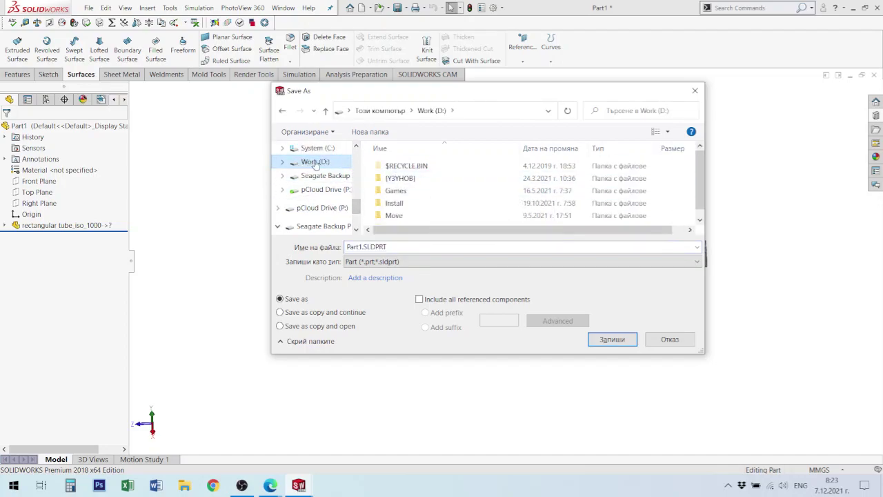
pyautogui.doubleClick(401, 177)
pyautogui.doubleClick(404, 166)
pyautogui.scroll(-3, 441, 195)
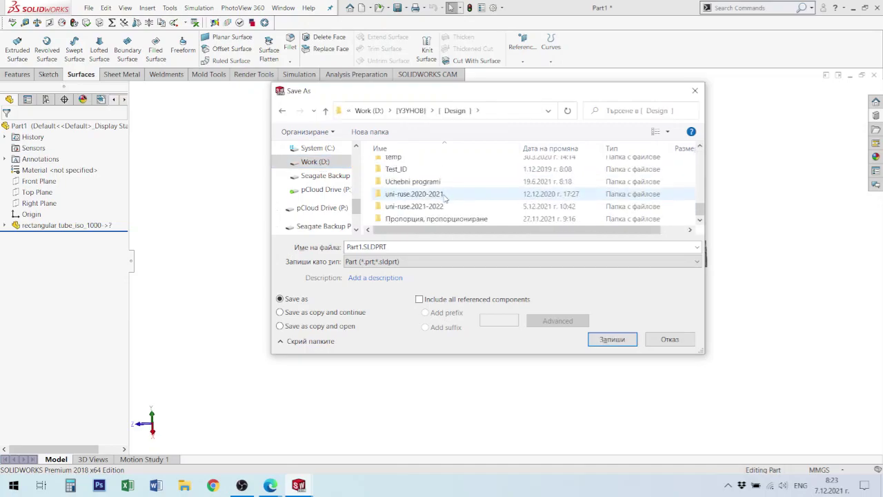
pyautogui.click(434, 208)
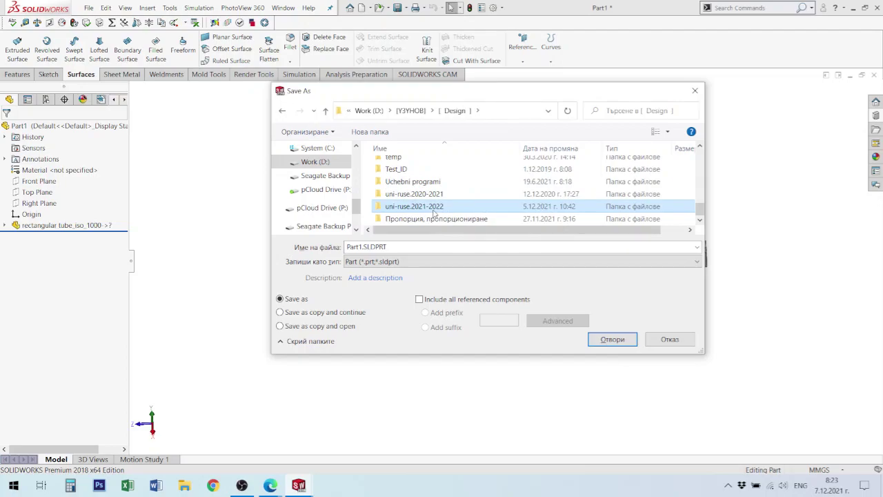
pyautogui.doubleClick(433, 209)
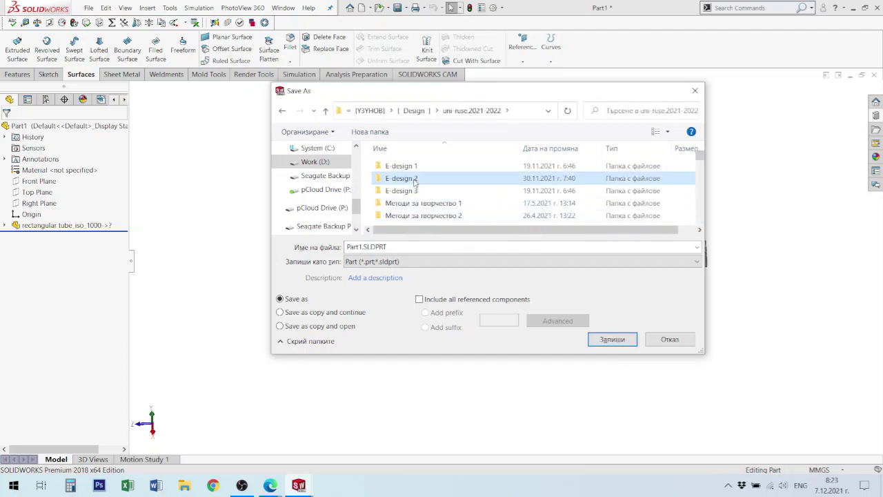
pyautogui.doubleClick(414, 179)
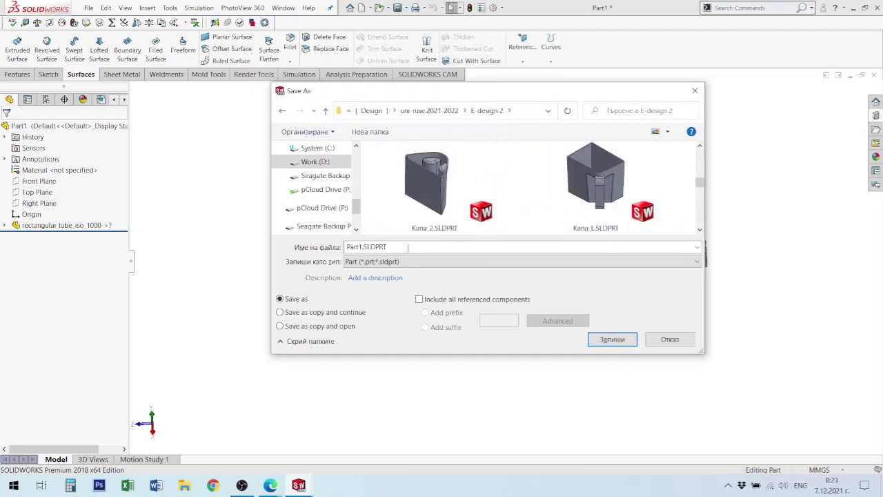
pyautogui.doubleClick(408, 247)
pyautogui.write('S')
pyautogui.write('imulatio')
pyautogui.write('n_')
pyautogui.write('01')
# Step: Save the part as Simulation_01 and assign Plain Carbon Steel as its material
pyautogui.click(620, 343)
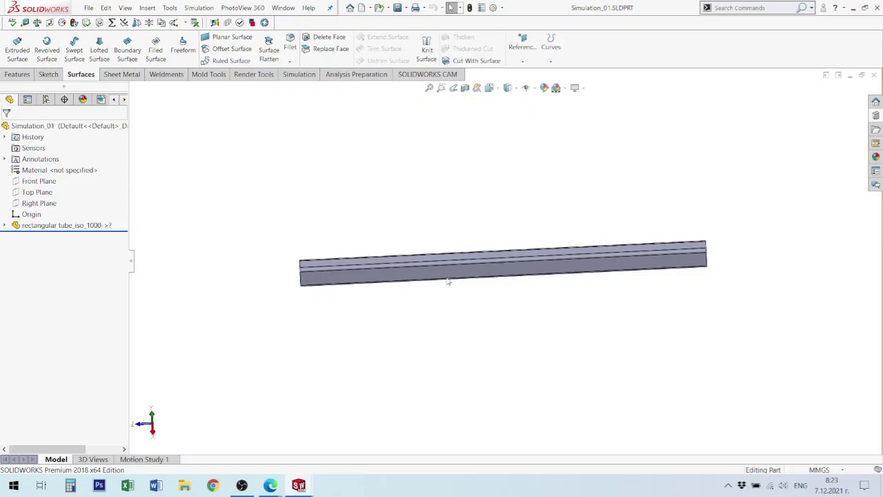
pyautogui.click(85, 172)
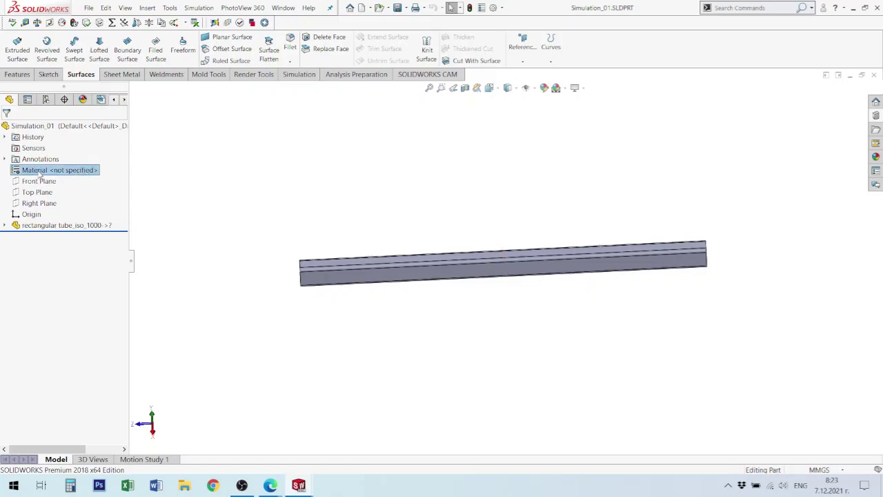
pyautogui.rightClick(61, 171)
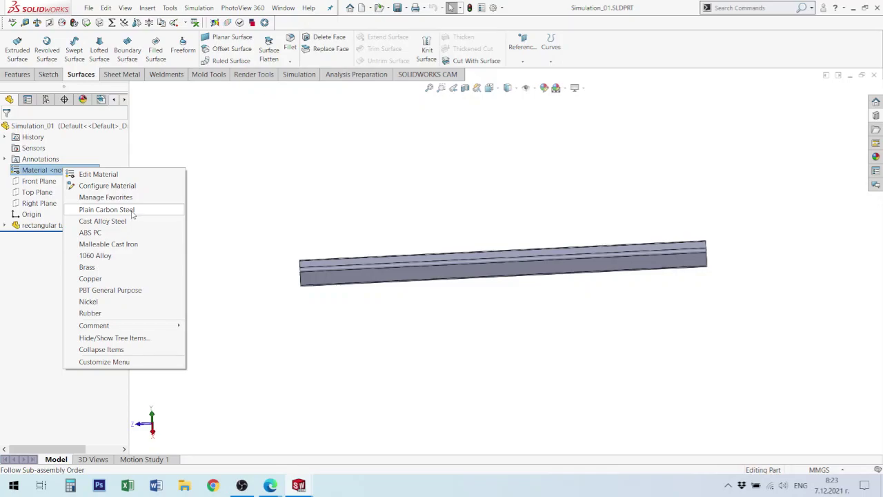
pyautogui.click(132, 212)
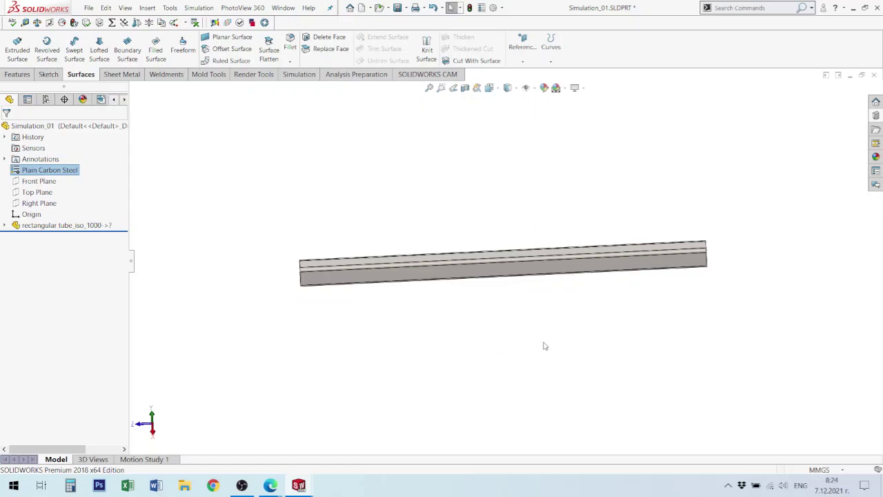
# Step: Orbit the tube to a three-quarter view of its hollow end and zoom in
pyautogui.moveTo(591, 280)
pyautogui.mouseDown(button='middle')
pyautogui.moveTo(354, 206)
pyautogui.moveTo(395, 246)
pyautogui.mouseUp(button='middle')
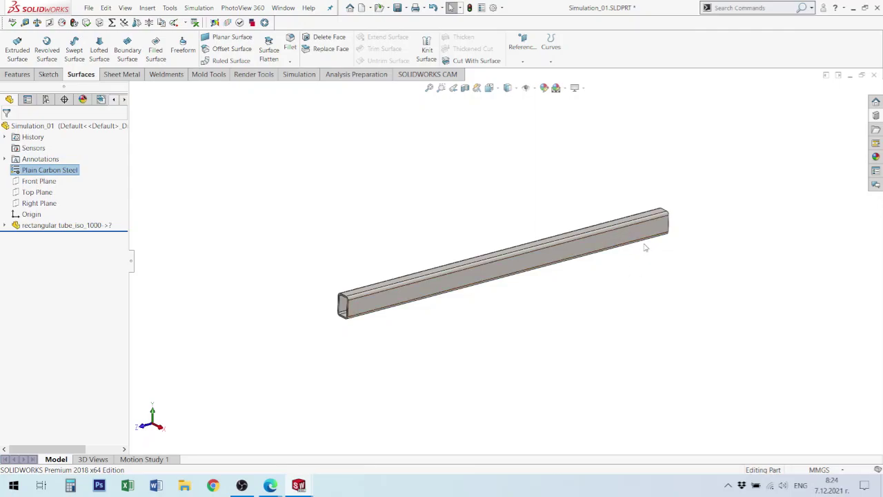
pyautogui.scroll(-1, 635, 281)
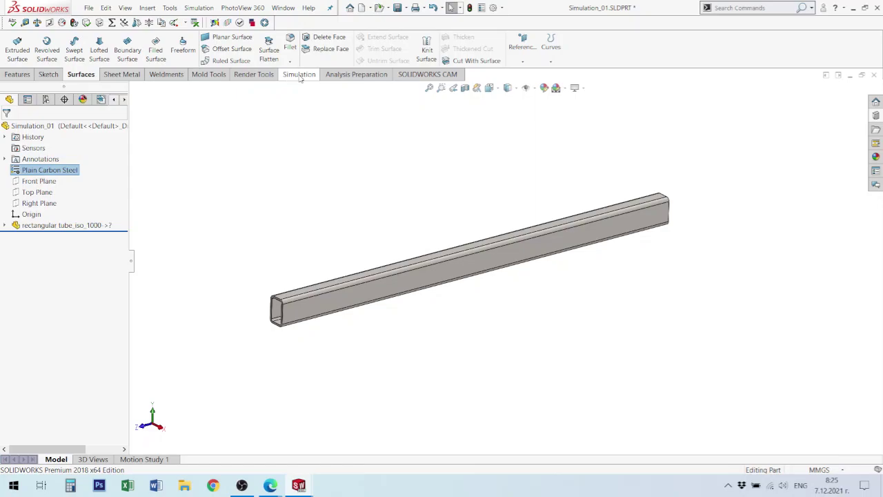
# Step: Check the CommandManager tab list so Simulation is enabled alongside Features and Sketch
pyautogui.click(300, 75)
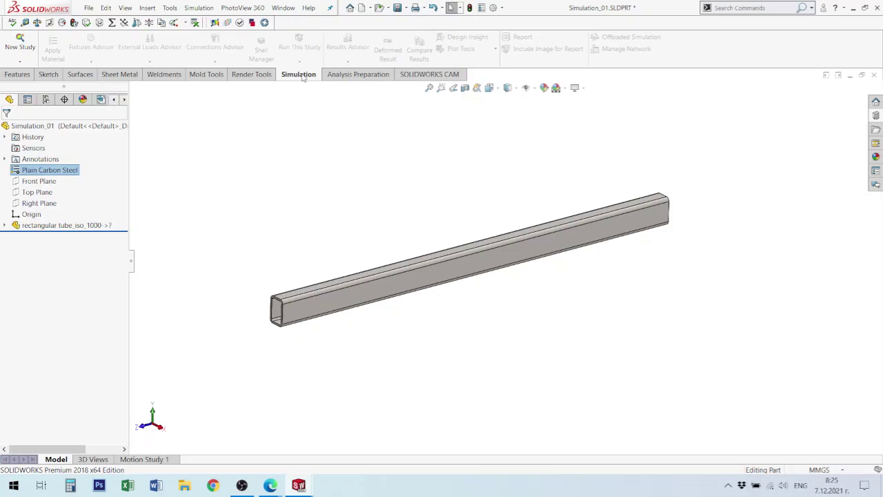
pyautogui.rightClick(302, 77)
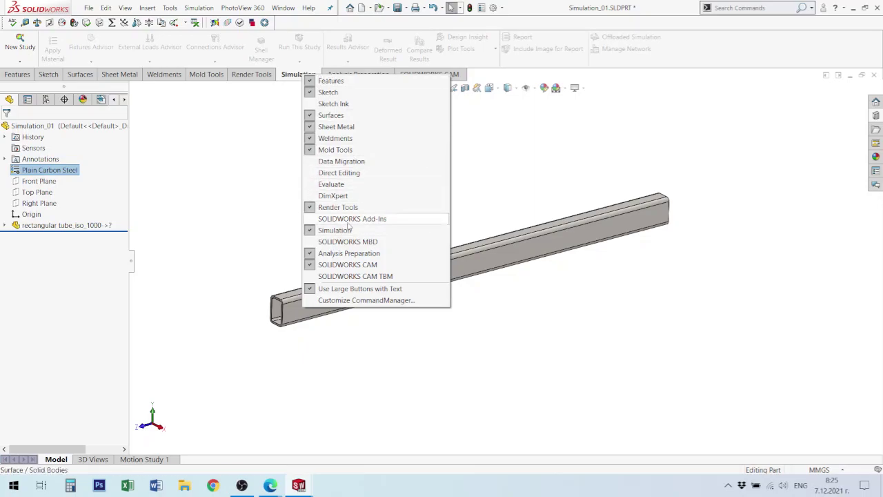
pyautogui.rightClick(720, 56)
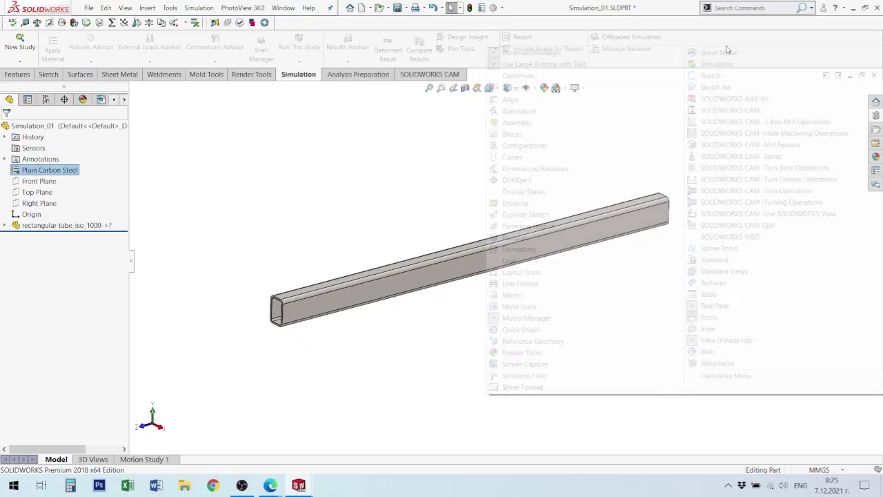
pyautogui.click(376, 176)
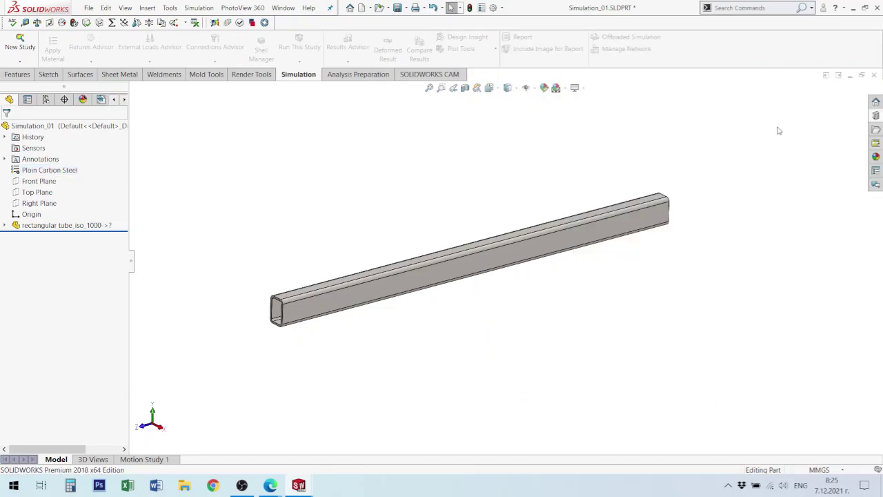
pyautogui.rightClick(776, 131)
pyautogui.click(785, 56)
pyautogui.rightClick(779, 49)
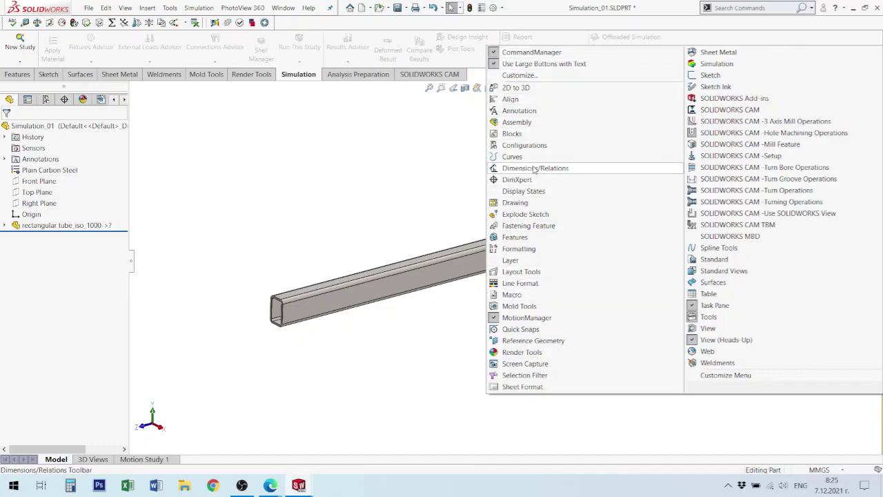
pyautogui.click(365, 161)
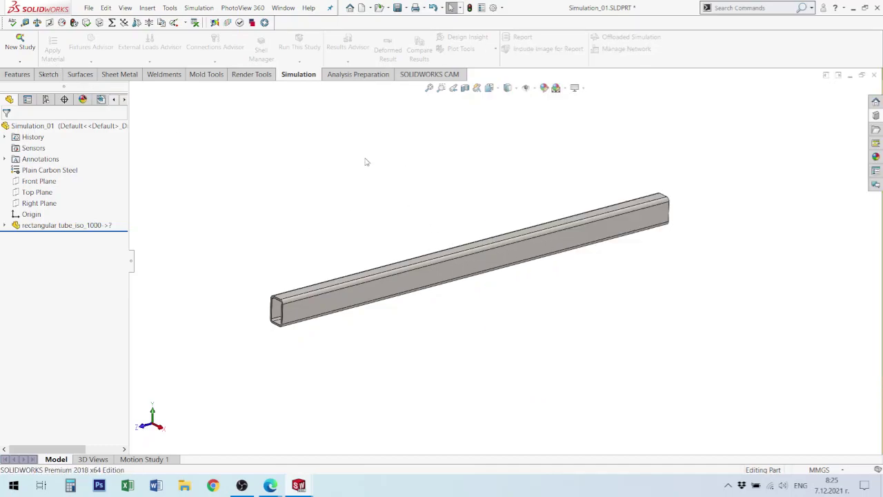
pyautogui.rightClick(294, 74)
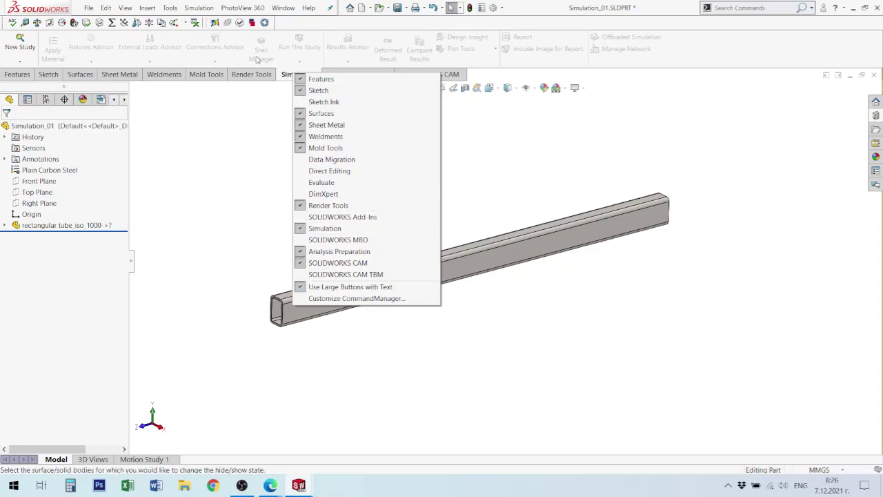
# Step: Close the tab list and show the Simulation tab's commands
pyautogui.click(285, 74)
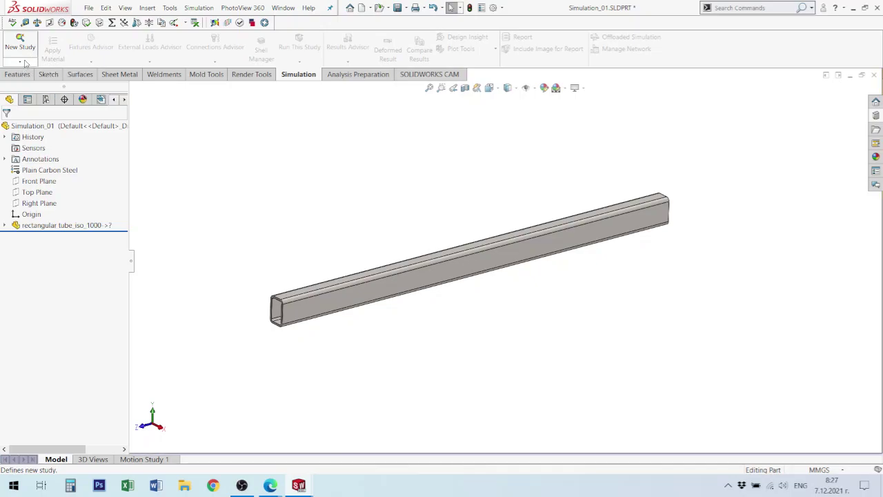
# Step: Choose New Study from the study dropdown to open the study setup
pyautogui.click(25, 63)
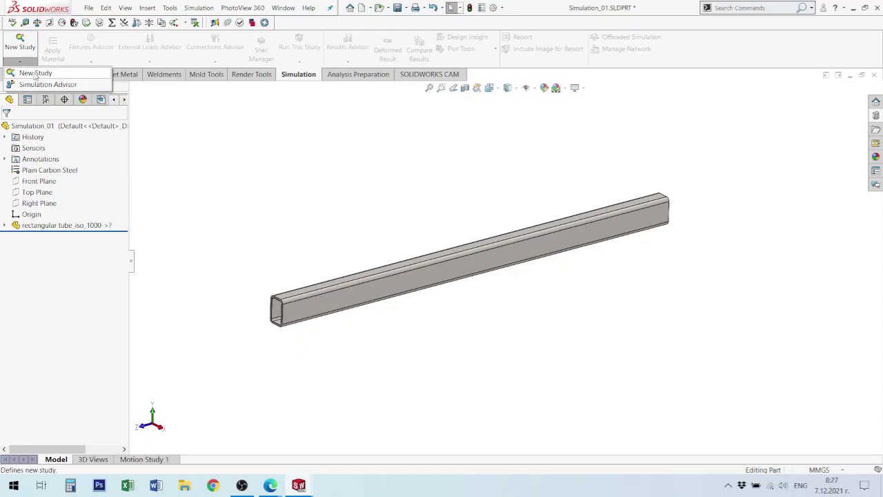
pyautogui.click(23, 47)
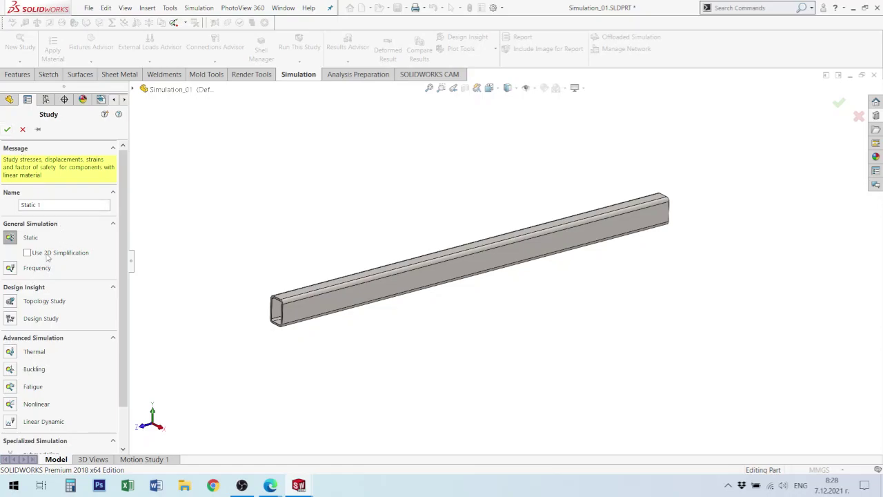
# Step: Create a Static study, keeping the default name Static 1
pyautogui.click(11, 238)
pyautogui.scroll(-2, 57, 400)
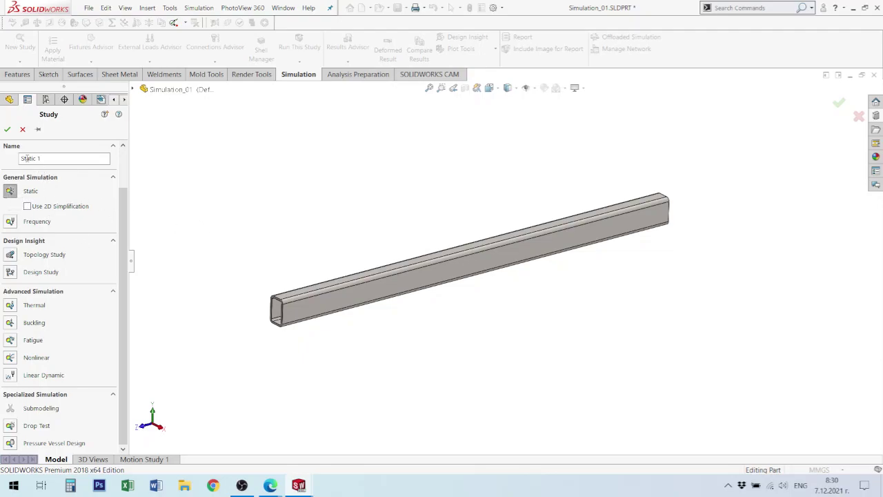
pyautogui.click(7, 129)
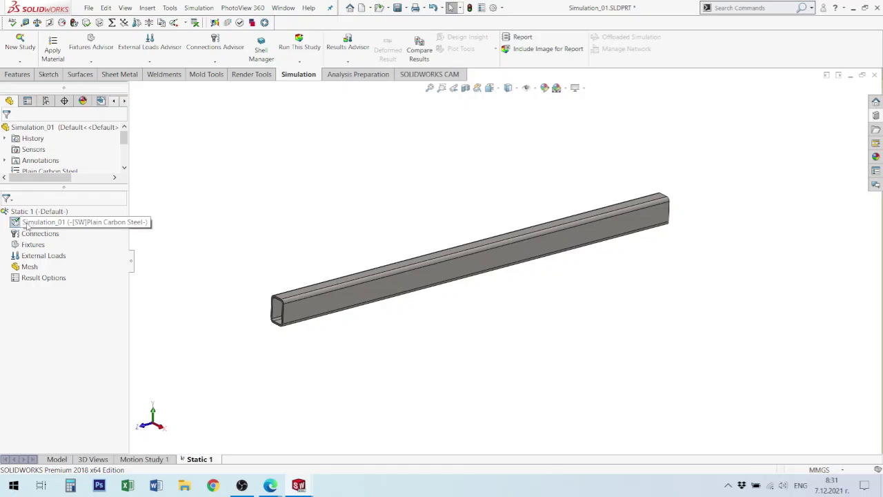
# Step: Select the Simulation_01 part in the study tree and verify its Plain Carbon Steel material
pyautogui.click(27, 225)
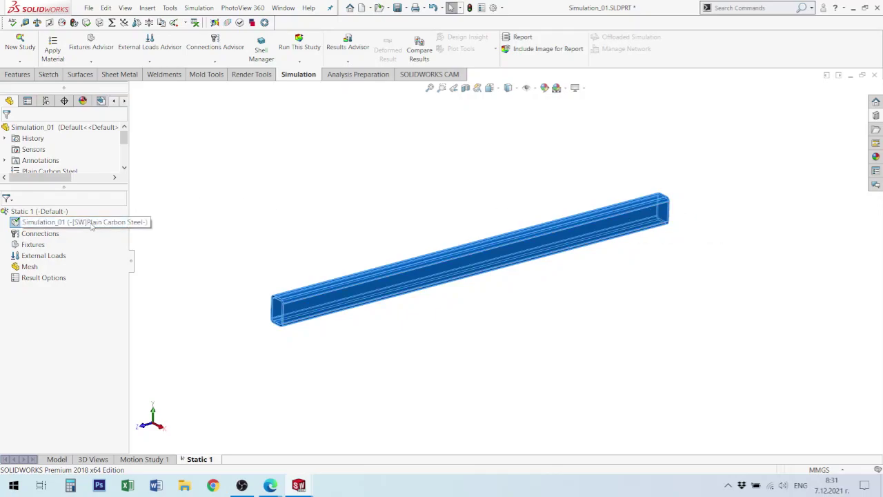
pyautogui.click(147, 225)
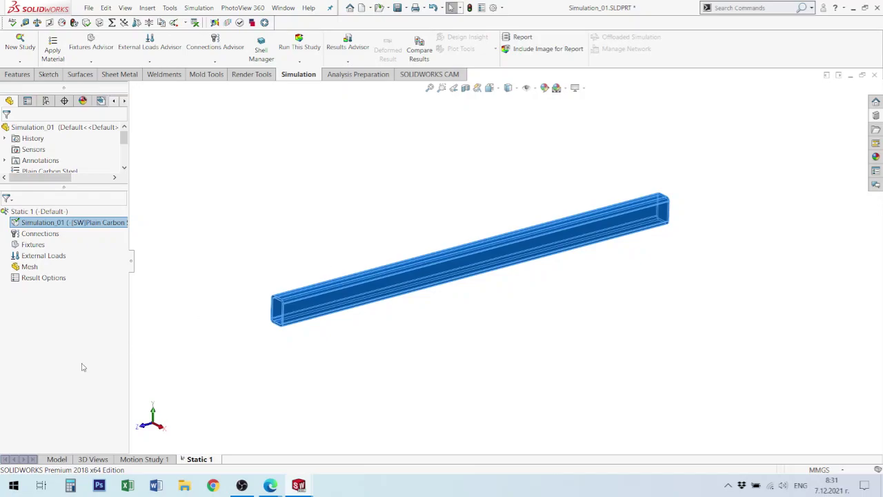
pyautogui.click(47, 237)
pyautogui.rightClick(26, 236)
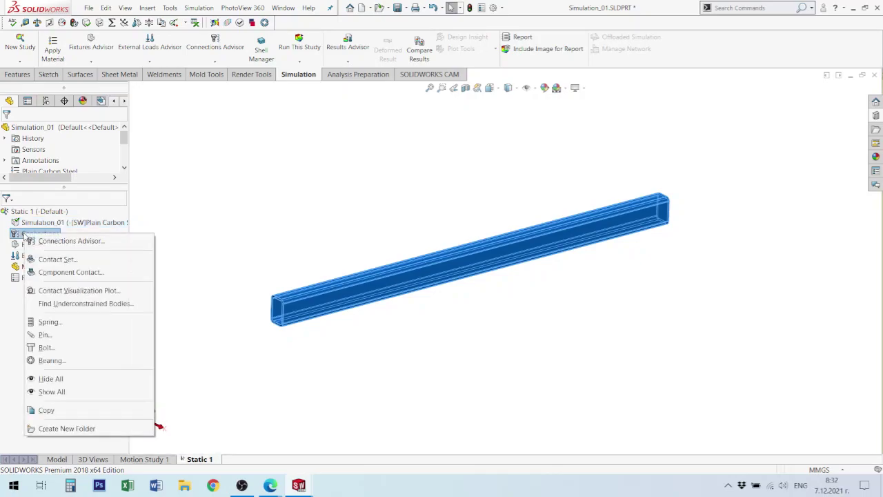
pyautogui.click(31, 223)
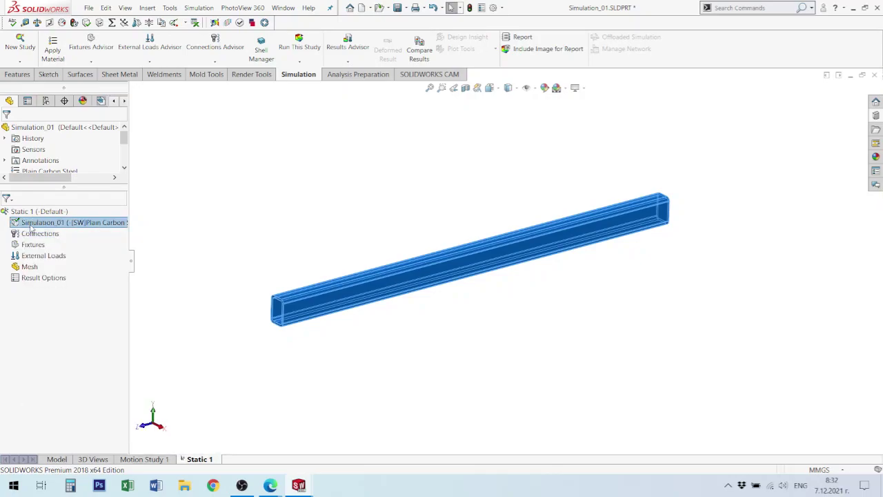
pyautogui.rightClick(29, 225)
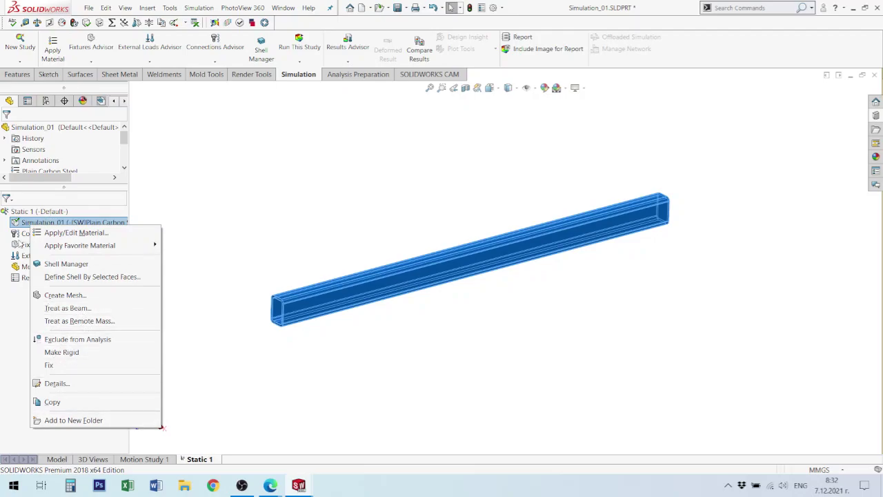
pyautogui.click(26, 235)
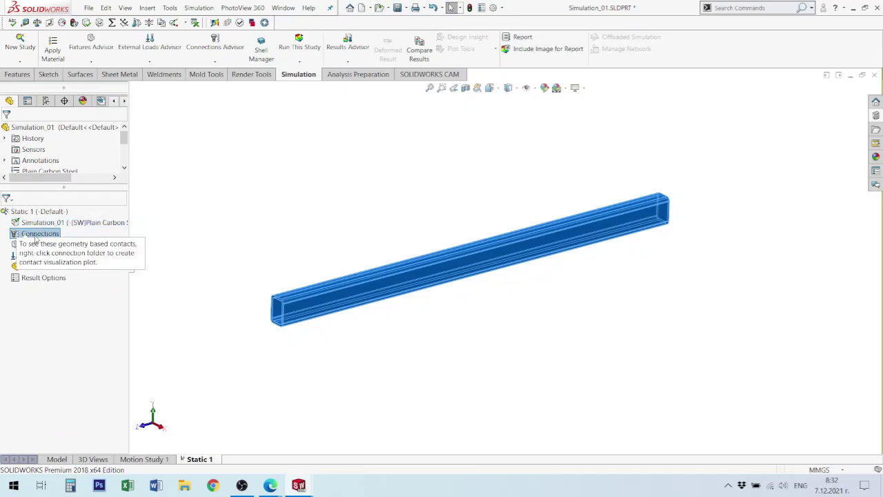
pyautogui.rightClick(41, 236)
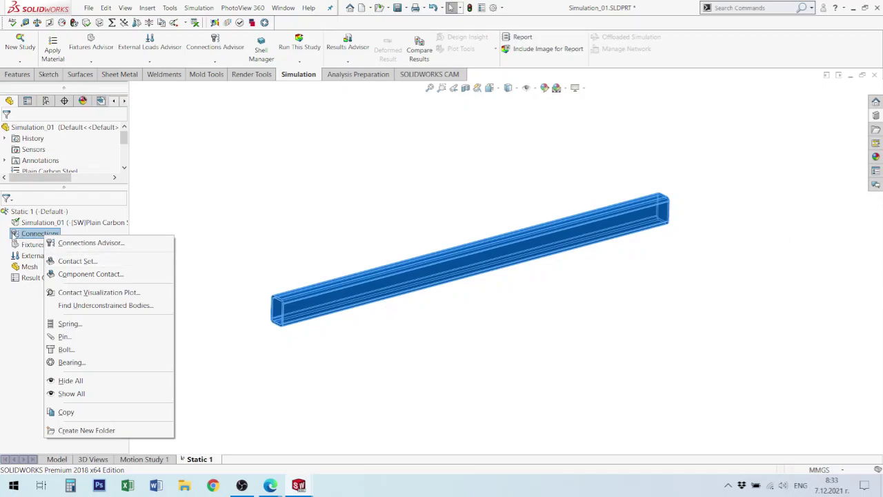
pyautogui.click(18, 236)
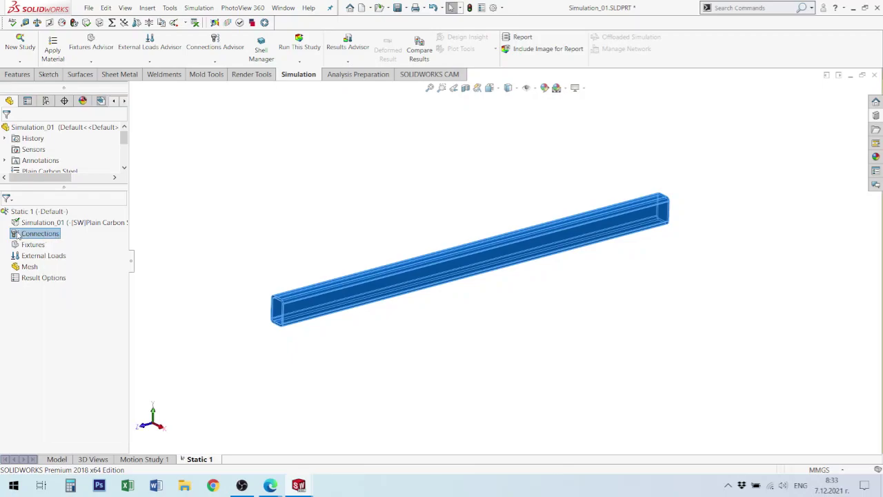
pyautogui.moveTo(40, 233)
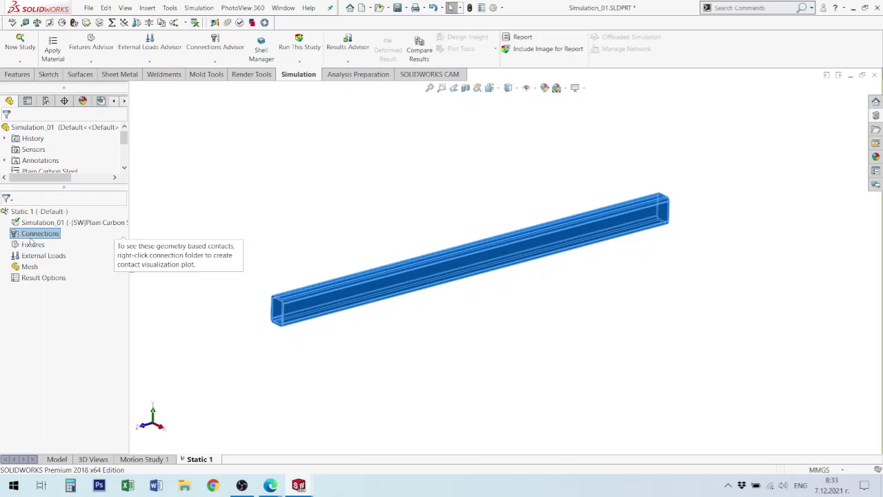
pyautogui.click(28, 246)
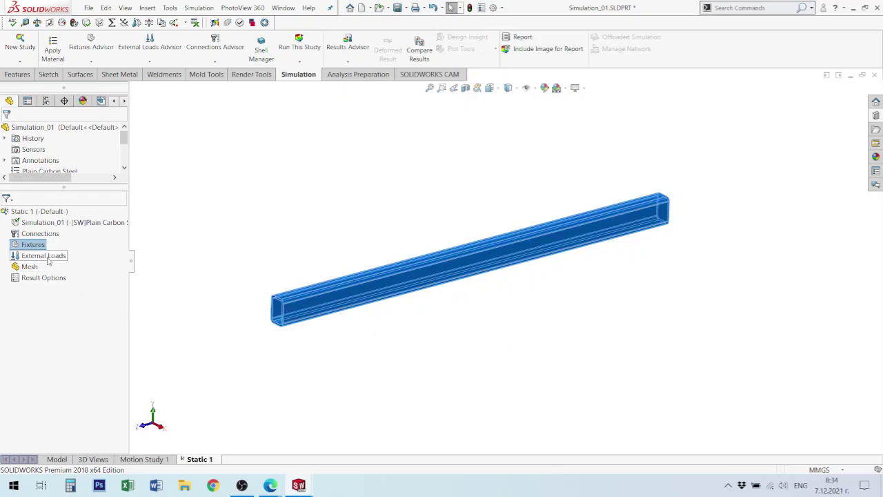
# Step: Choose Fixed Geometry from the Fixtures context menu in the Static 1 study tree
pyautogui.rightClick(16, 244)
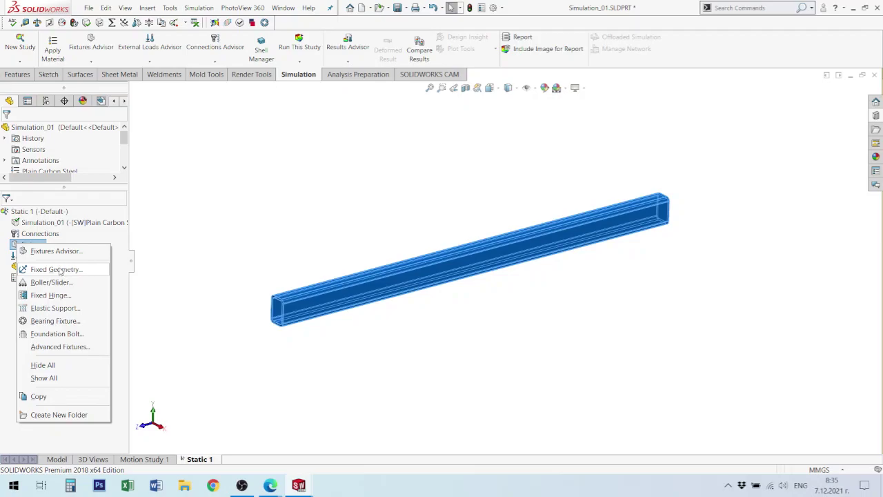
pyautogui.click(60, 270)
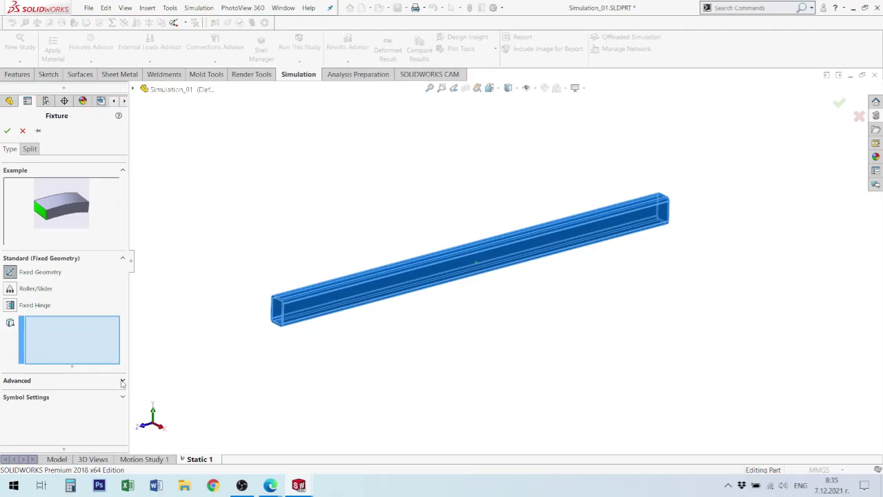
# Step: Browse the Fixture panel's Advanced, Standard and Symbol Settings sections, ending on Fixed Geometry
pyautogui.click(122, 380)
pyautogui.click(122, 381)
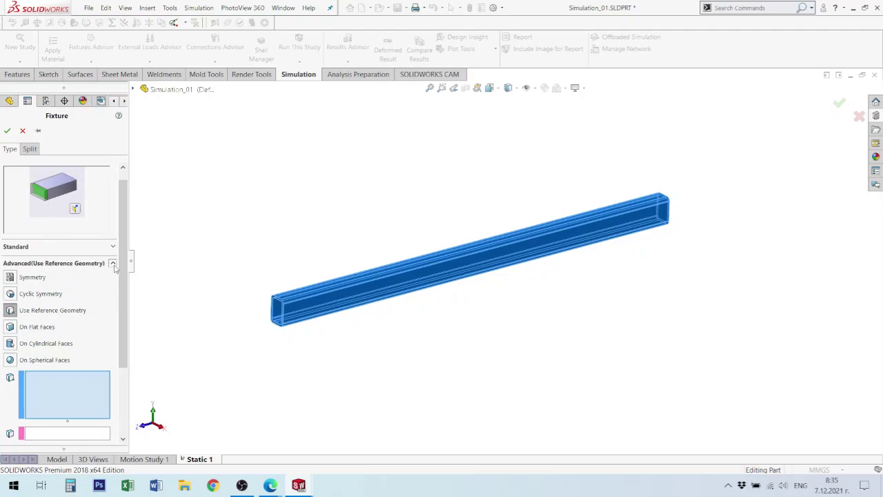
pyautogui.click(115, 269)
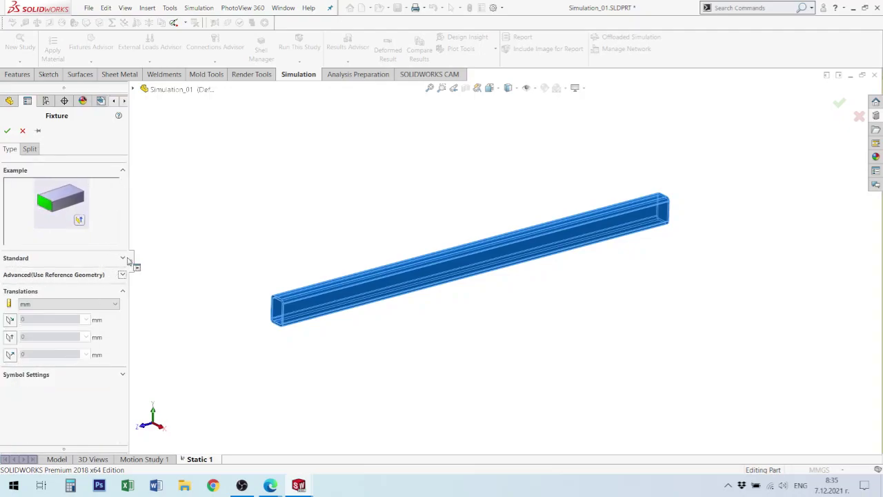
pyautogui.click(122, 260)
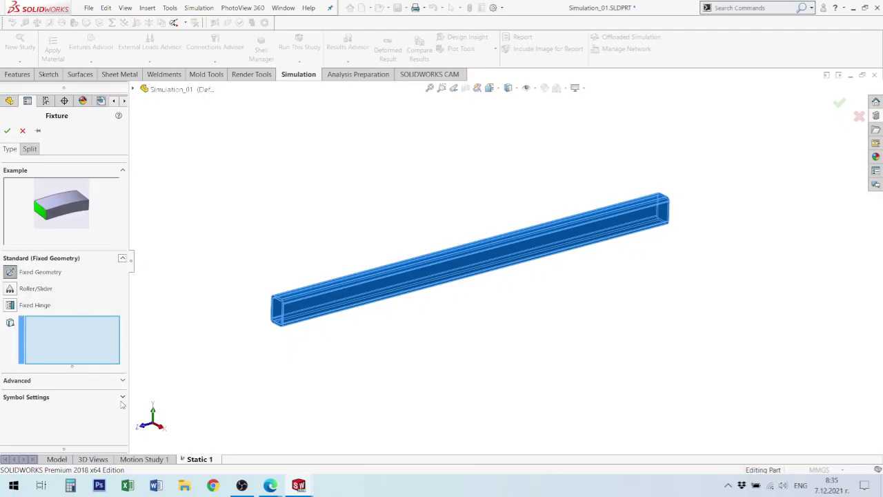
pyautogui.click(122, 398)
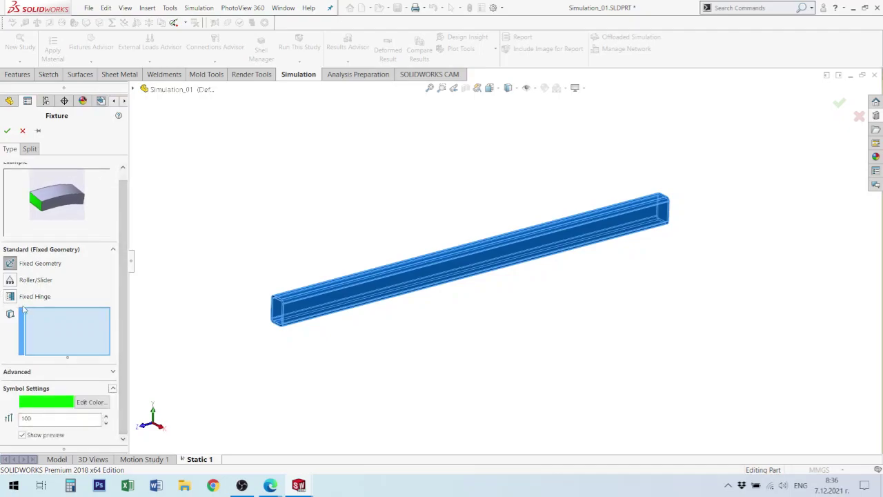
pyautogui.click(113, 253)
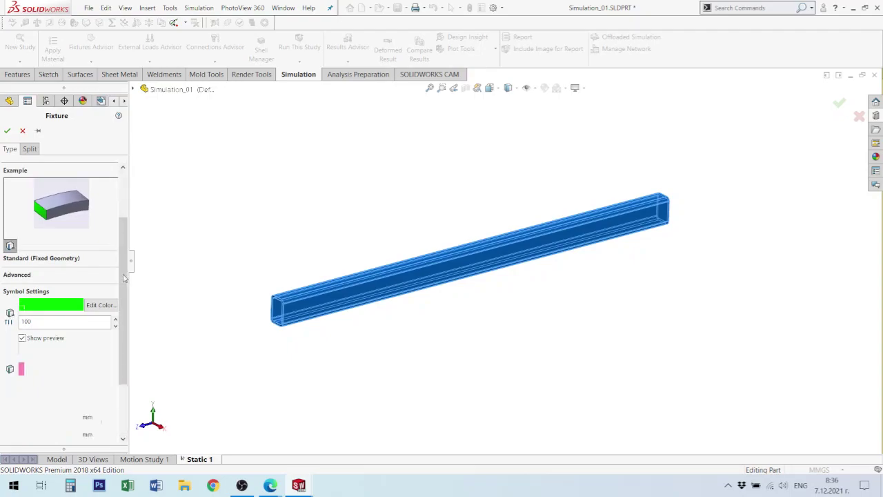
pyautogui.click(117, 276)
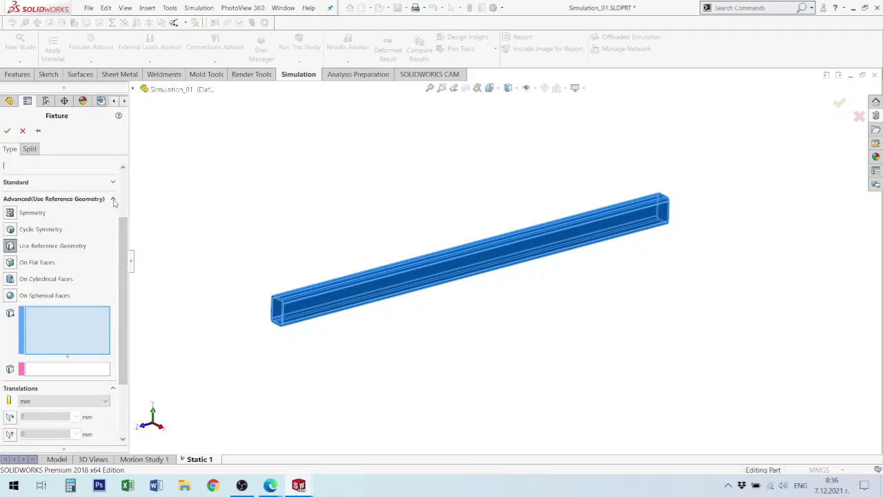
pyautogui.click(114, 200)
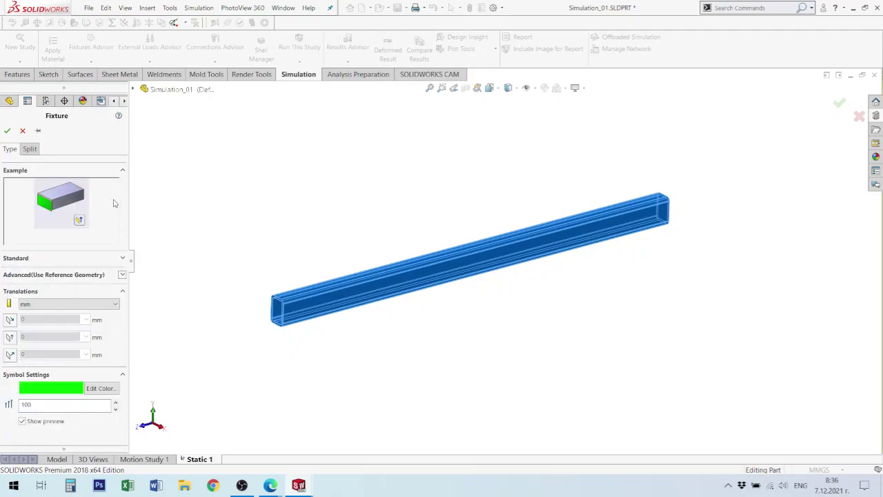
pyautogui.click(123, 258)
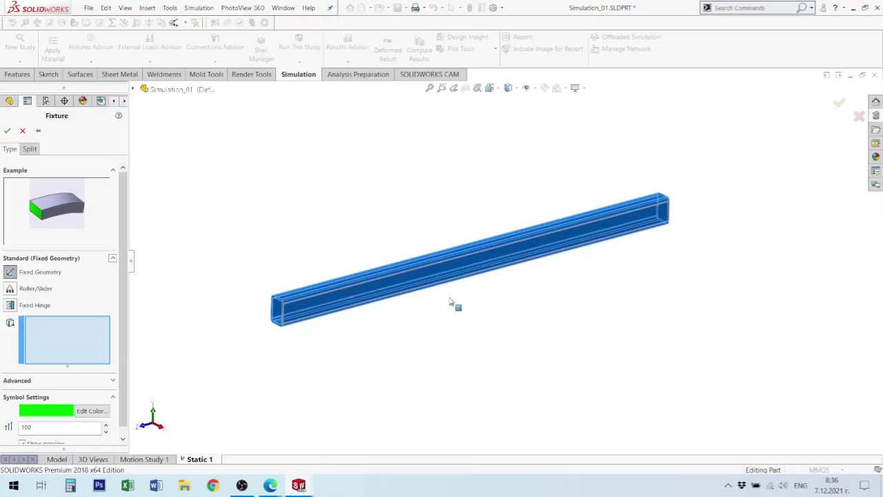
# Step: Apply a Roller/Slider fixture to the tube's end face and confirm it
pyautogui.moveTo(623, 246)
pyautogui.mouseDown(button='middle')
pyautogui.moveTo(570, 285)
pyautogui.moveTo(736, 233)
pyautogui.mouseUp(button='middle')
pyautogui.scroll(-2, 628, 227)
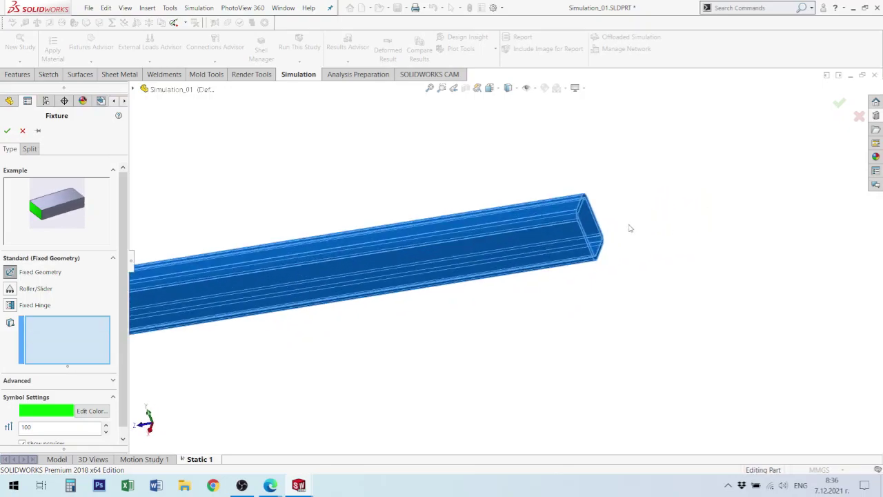
pyautogui.scroll(-3, 552, 189)
pyautogui.scroll(-2, 524, 199)
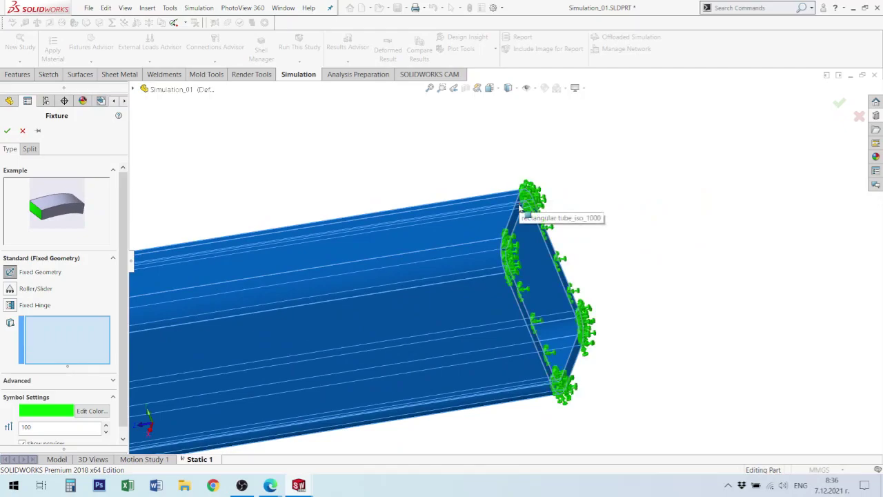
pyautogui.click(522, 208)
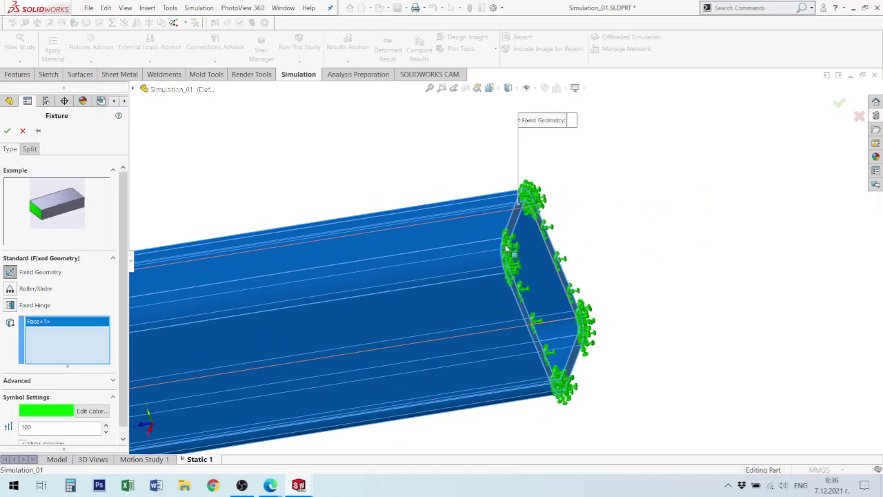
pyautogui.scroll(1, 207, 269)
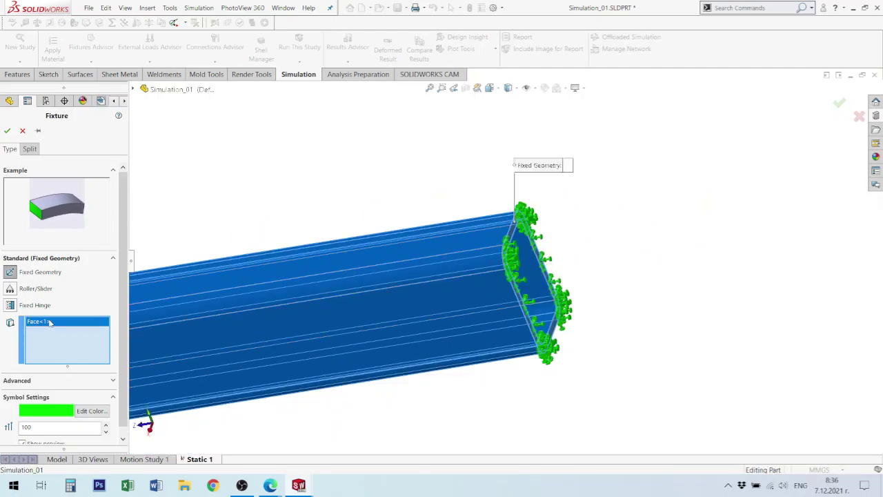
pyautogui.scroll(1, 508, 294)
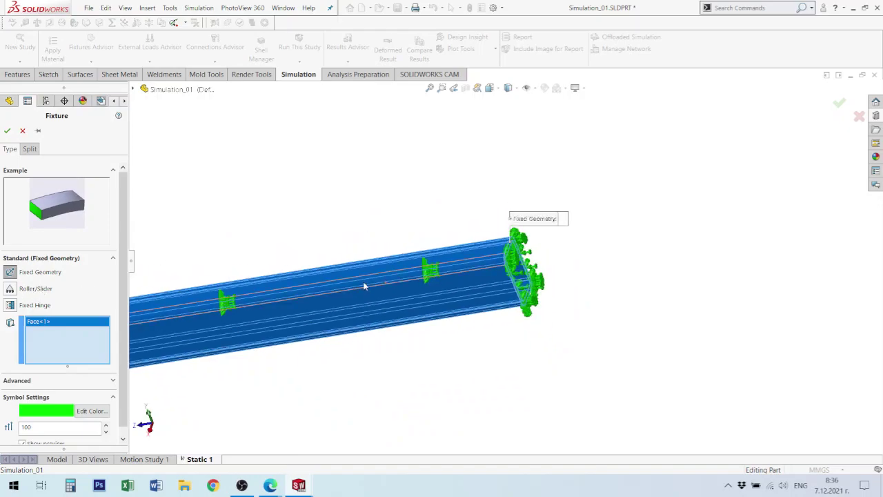
pyautogui.moveTo(365, 285)
pyautogui.mouseDown(button='middle')
pyautogui.moveTo(472, 283)
pyautogui.moveTo(380, 312)
pyautogui.moveTo(313, 310)
pyautogui.moveTo(335, 309)
pyautogui.moveTo(266, 268)
pyautogui.moveTo(250, 299)
pyautogui.moveTo(258, 345)
pyautogui.mouseUp(button='middle')
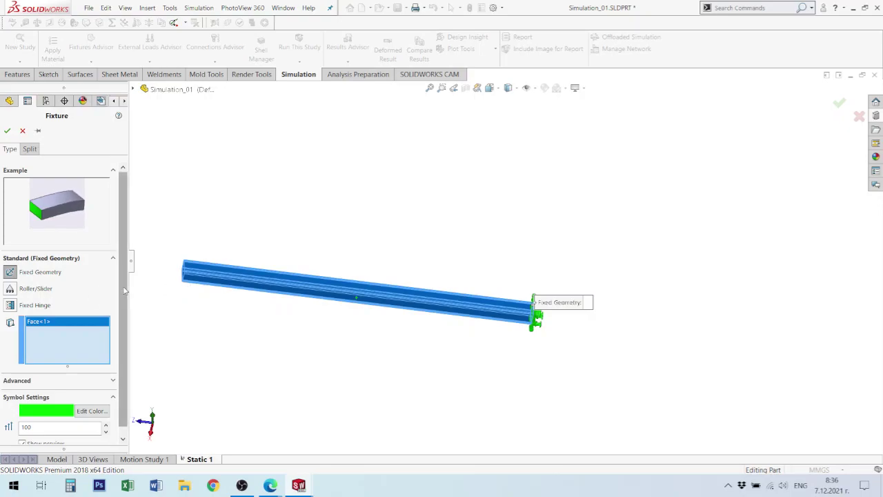
pyautogui.moveTo(172, 283)
pyautogui.mouseDown(button='middle')
pyautogui.moveTo(209, 234)
pyautogui.moveTo(216, 189)
pyautogui.mouseUp(button='middle')
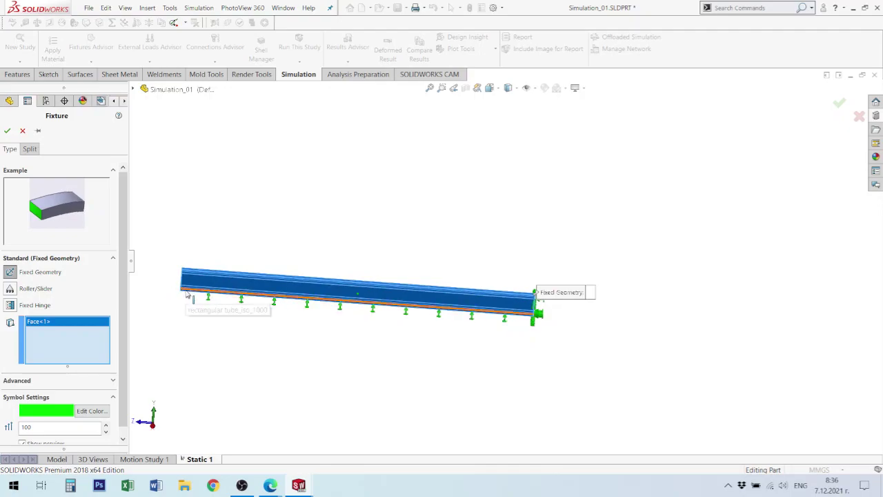
pyautogui.click(10, 288)
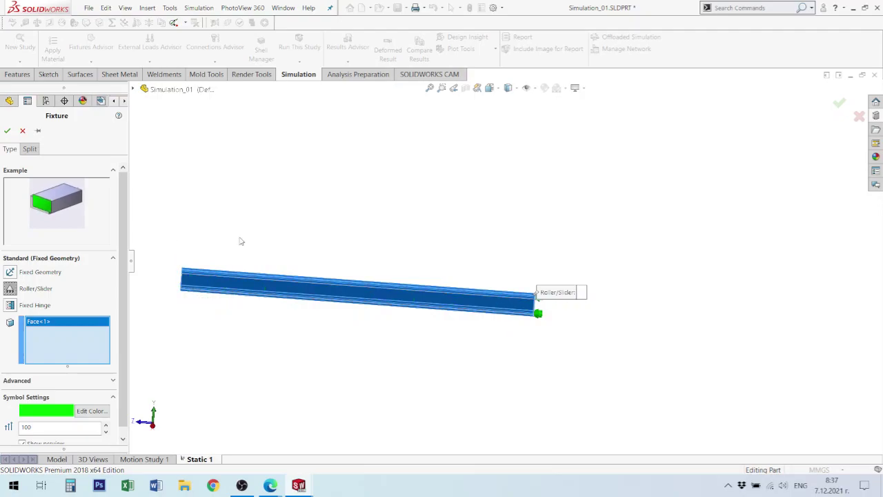
pyautogui.click(7, 131)
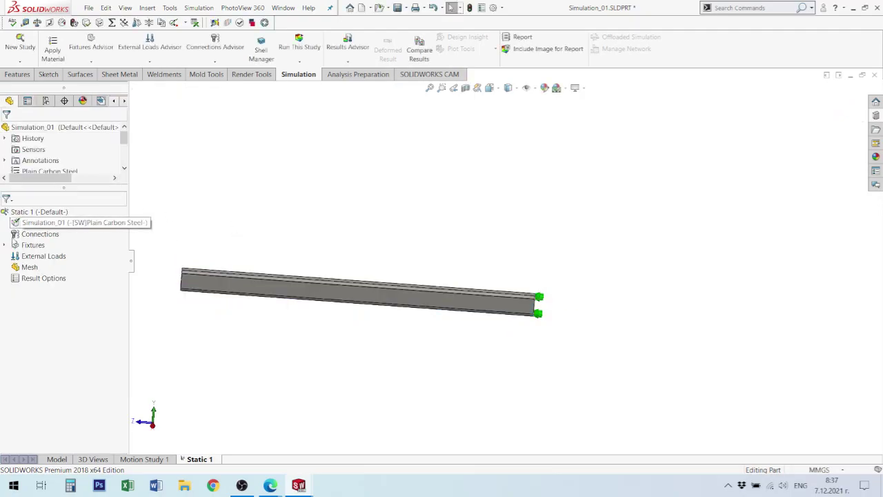
# Step: Check Roller/Slider-1 under Fixtures, then start a Force load from External Loads
pyautogui.click(5, 246)
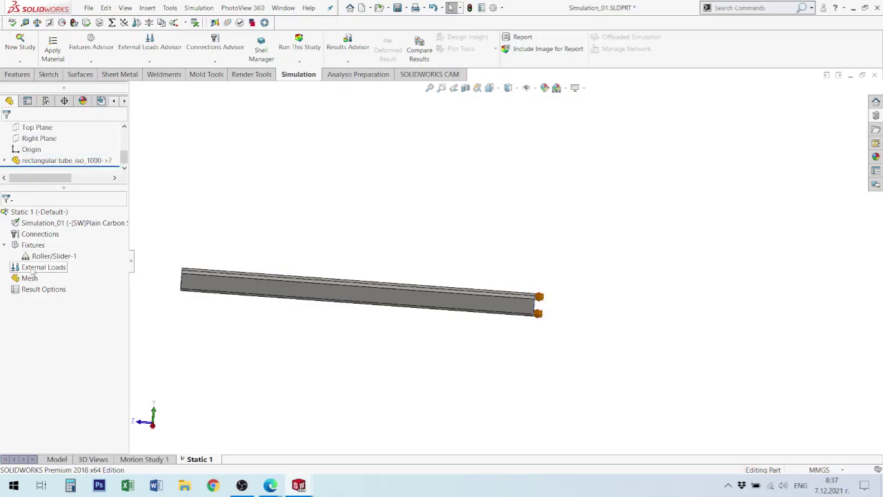
pyautogui.click(33, 270)
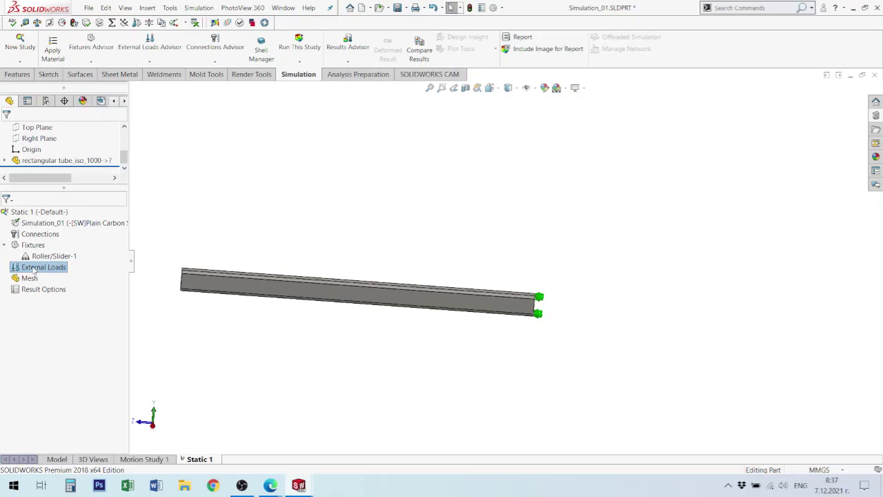
pyautogui.rightClick(33, 271)
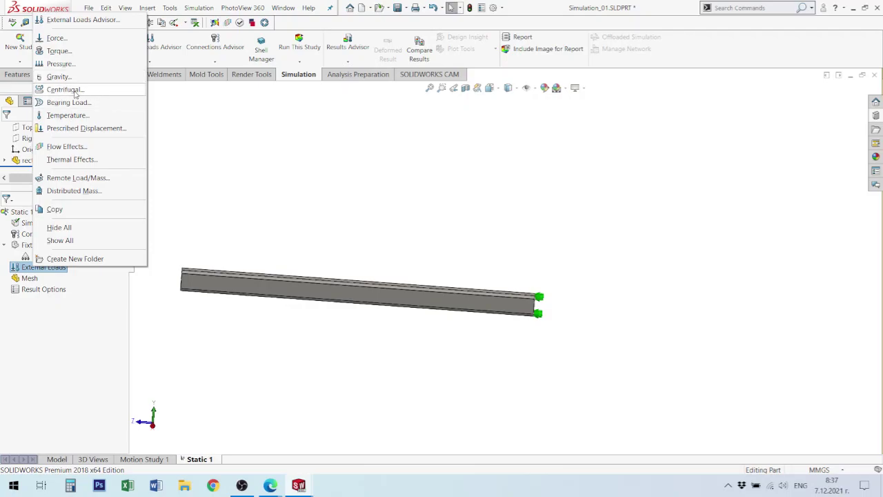
pyautogui.click(64, 40)
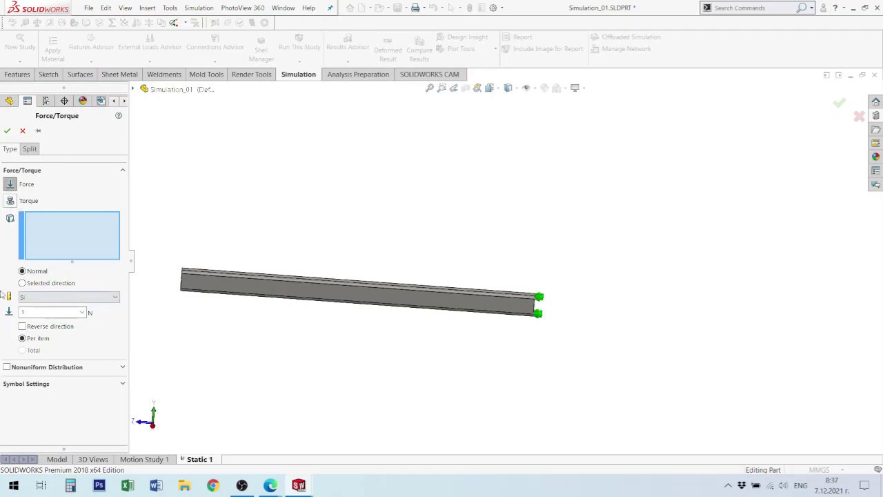
# Step: Select the tube's top face as the face for the new force
pyautogui.click(247, 277)
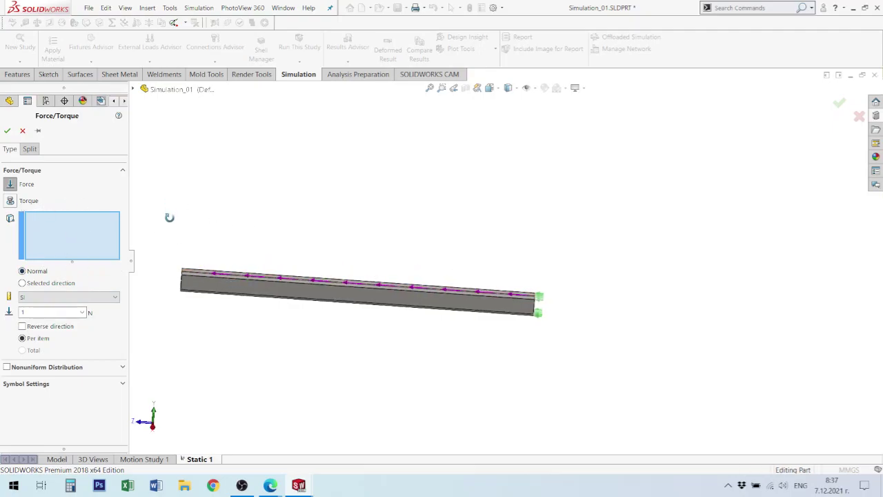
pyautogui.scroll(-2, 217, 267)
pyautogui.scroll(-3, 223, 262)
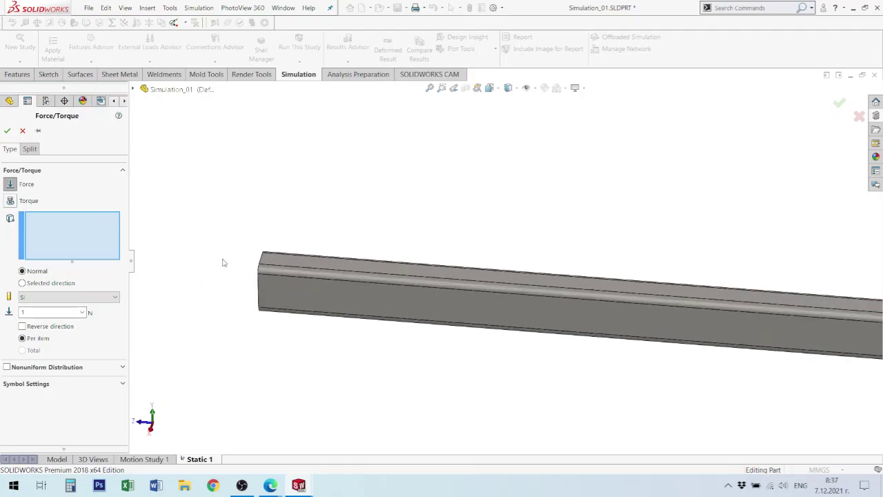
pyautogui.click(279, 263)
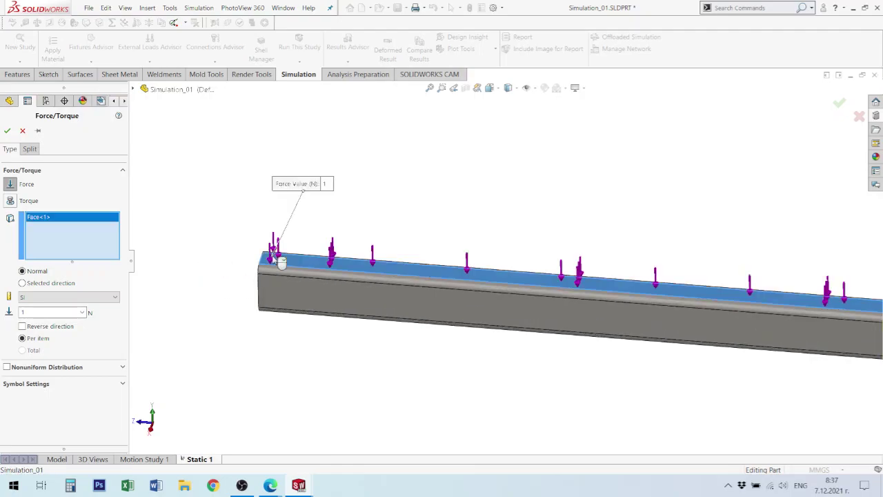
pyautogui.scroll(2, 631, 251)
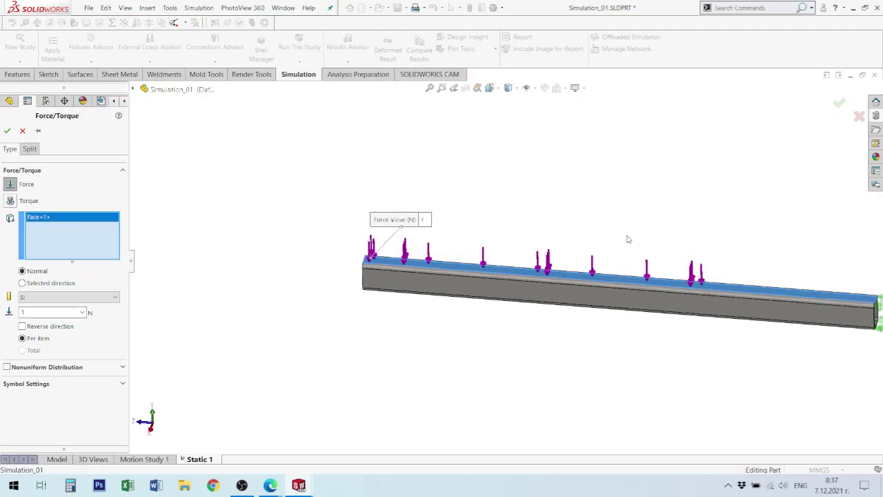
pyautogui.scroll(1, 790, 313)
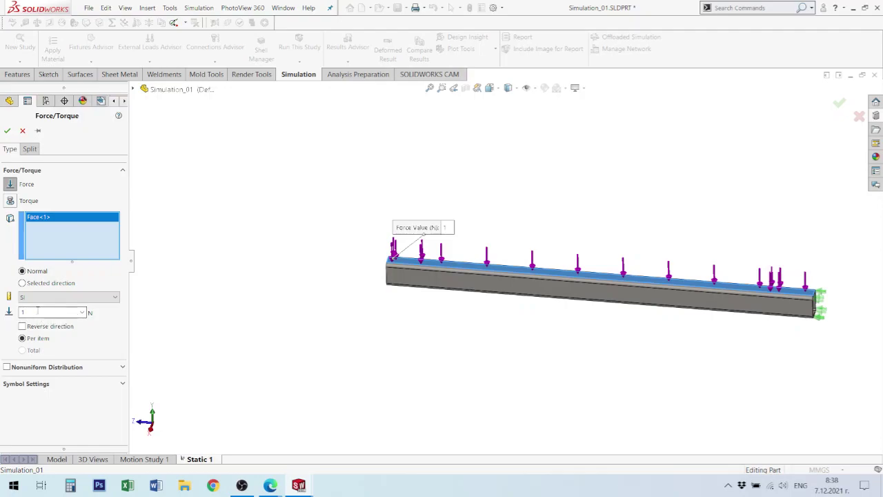
# Step: Set the force to 800 N, accept it, and expand External Loads and Fixtures
pyautogui.doubleClick(38, 312)
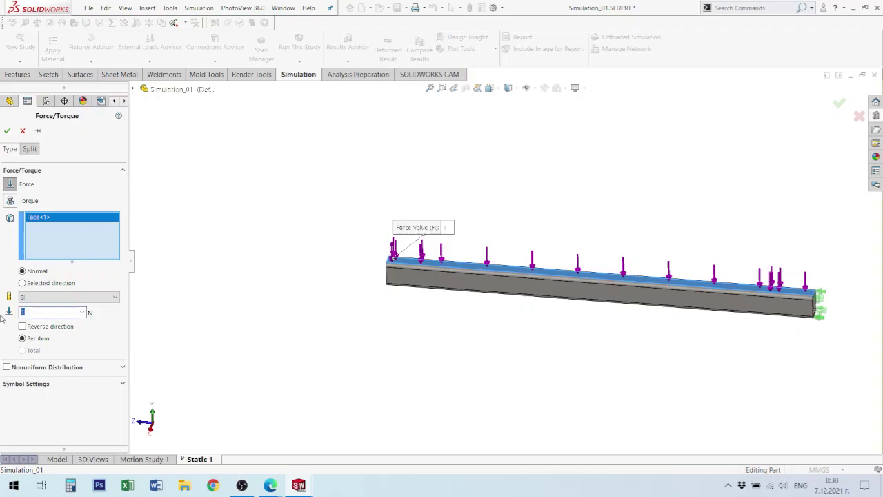
pyautogui.write('8')
pyautogui.write('00')
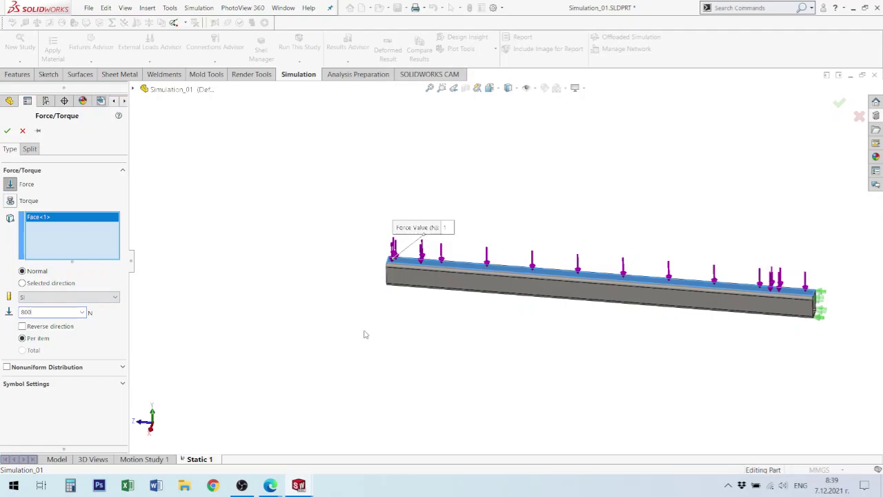
pyautogui.click(6, 132)
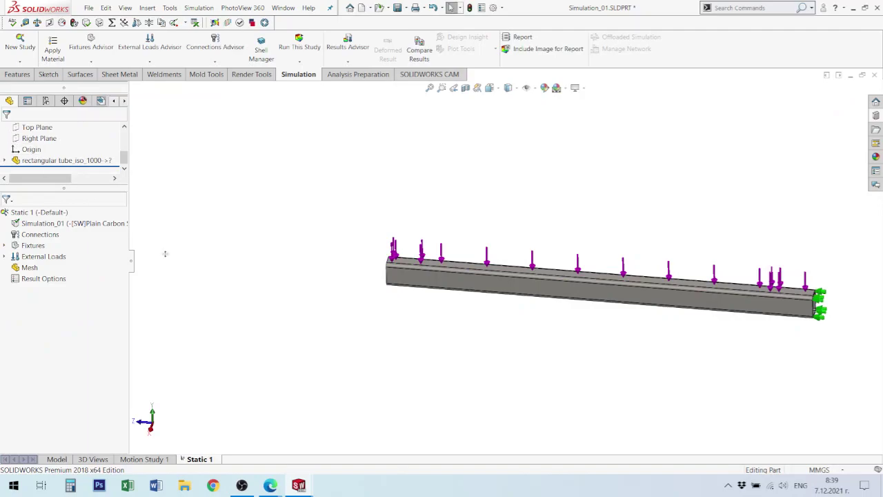
pyautogui.click(5, 256)
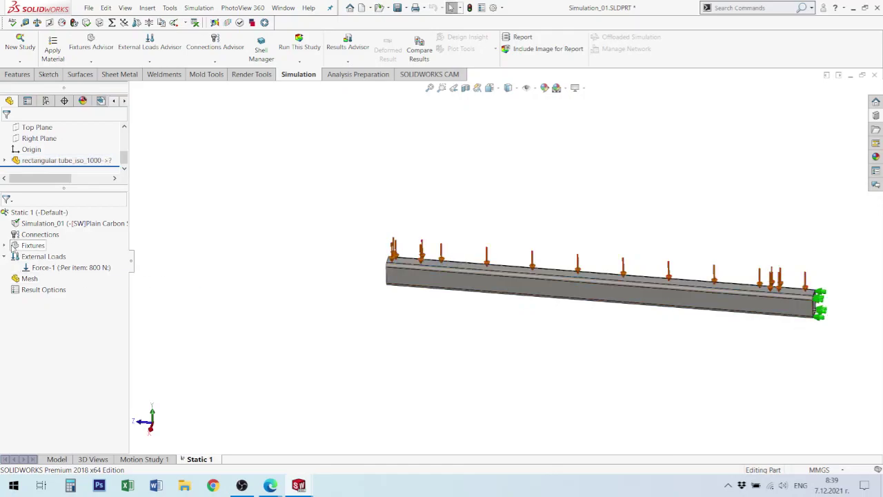
pyautogui.click(5, 246)
# Step: Change the Roller/Slider-1 fixture on the tube's end face to Fixed Geometry
pyautogui.rightClick(42, 257)
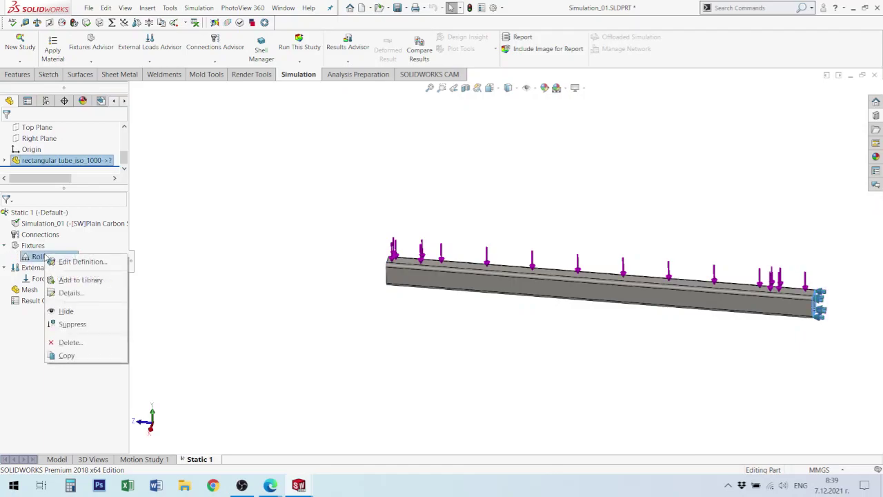
pyautogui.click(77, 262)
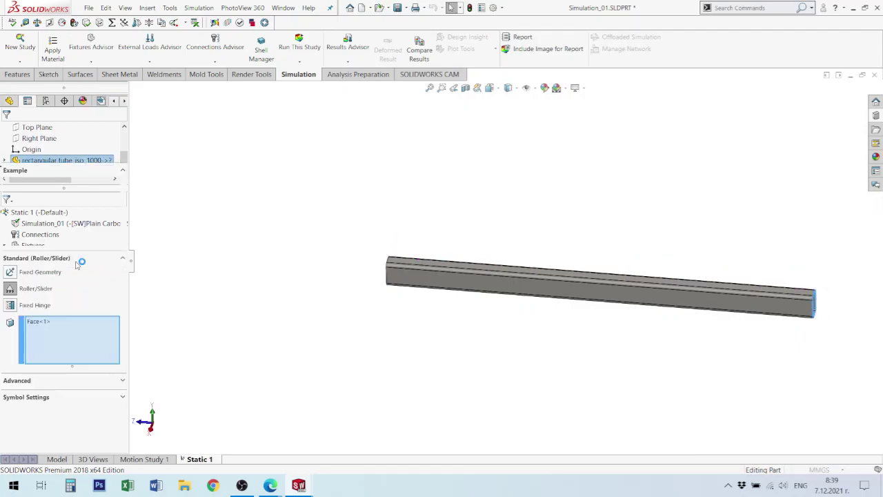
pyautogui.click(11, 273)
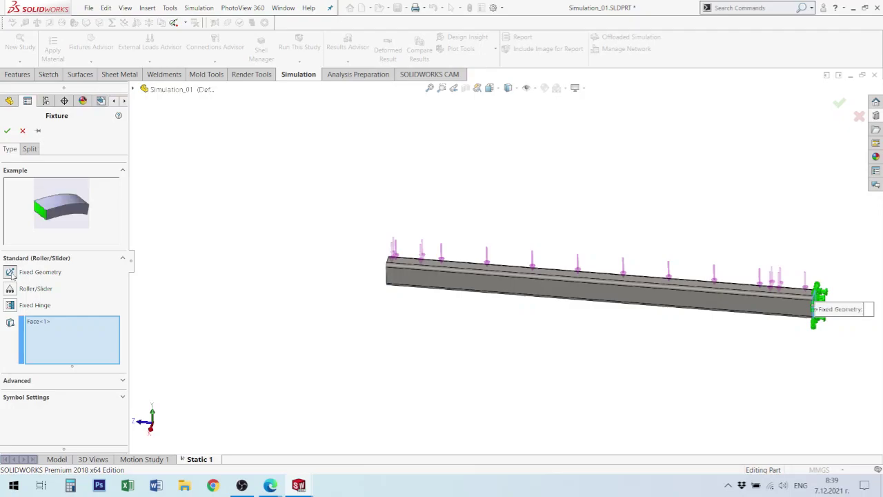
pyautogui.click(7, 130)
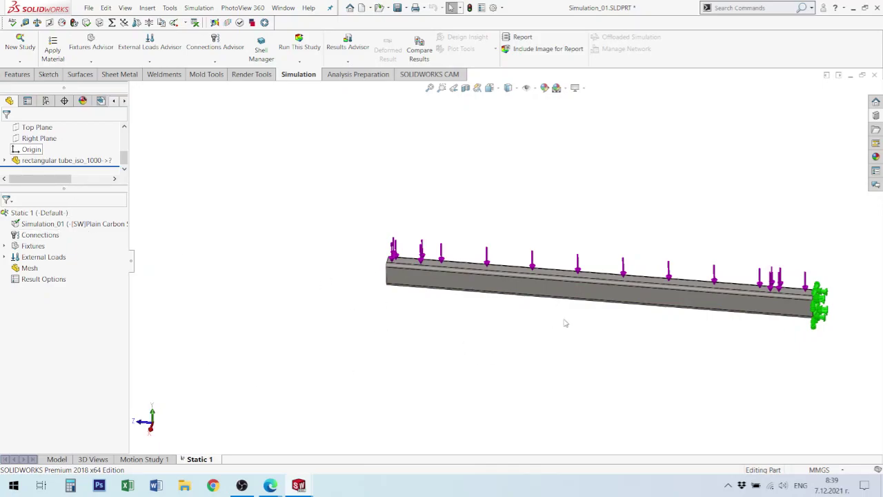
# Step: Add a 9.81 m/s^2 gravity load normal to the Top Plane, direction reversed
pyautogui.rightClick(38, 257)
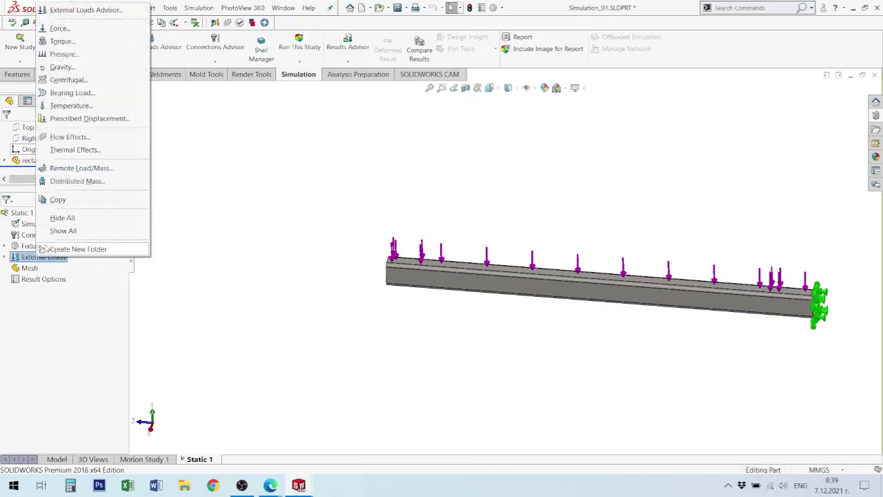
pyautogui.click(69, 67)
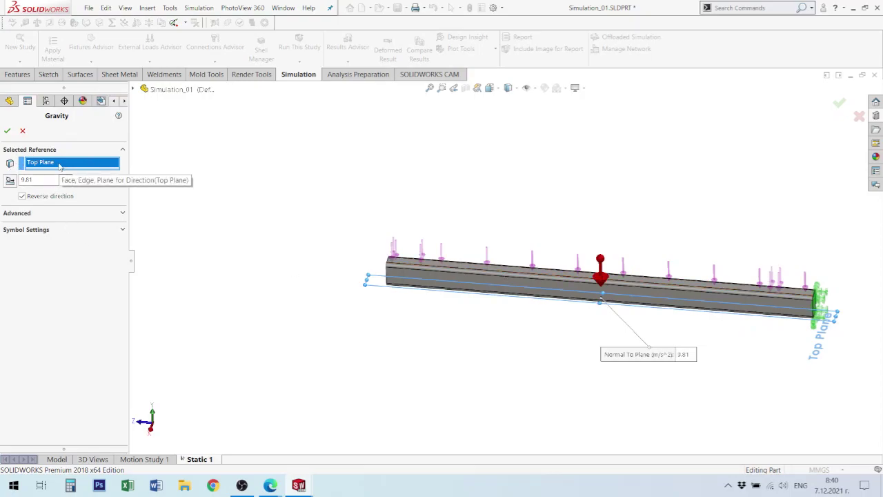
pyautogui.click(8, 131)
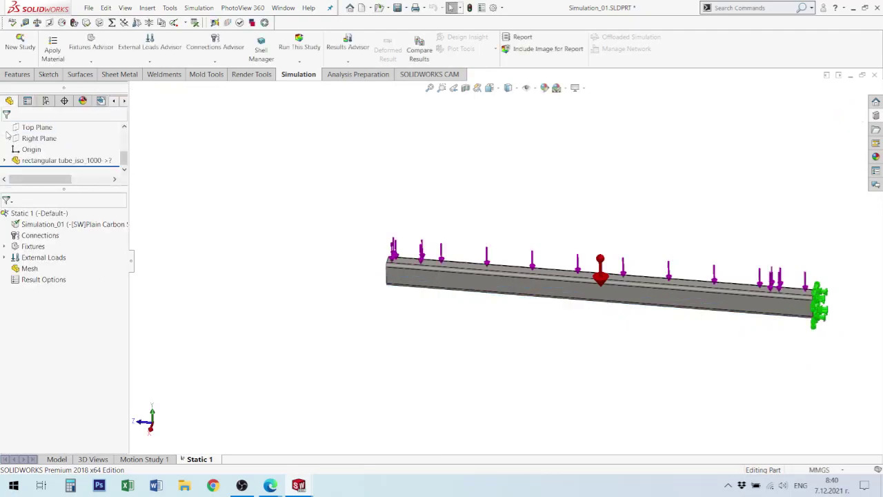
# Step: Expand Fixtures and External Loads to show Fixed-1, Force-1 and Gravity-1, save, and fit the view
pyautogui.click(4, 246)
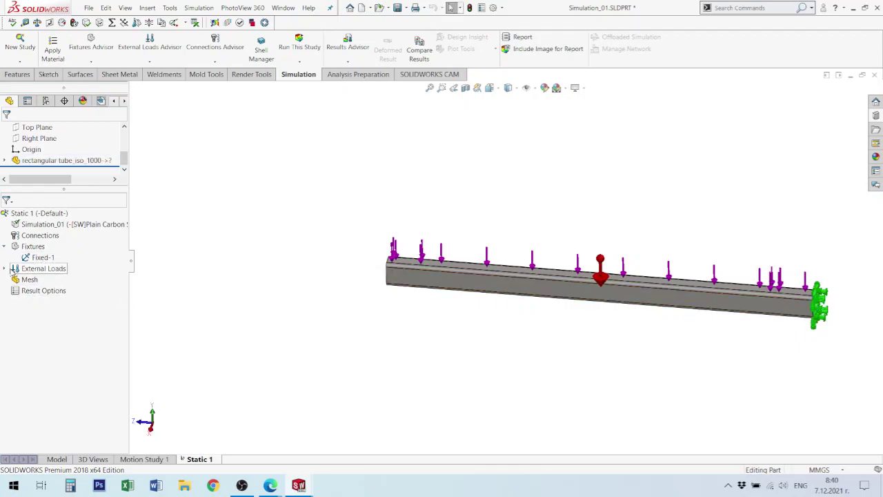
pyautogui.click(4, 268)
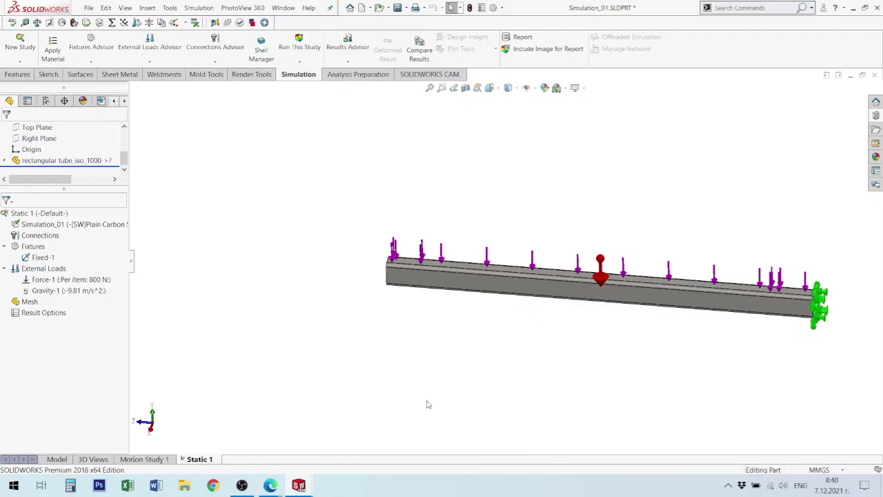
pyautogui.click(397, 7)
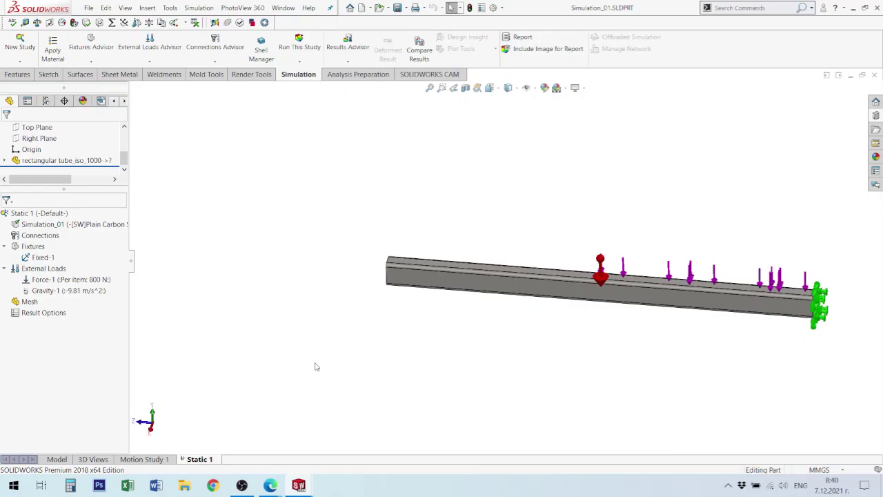
pyautogui.press('f')
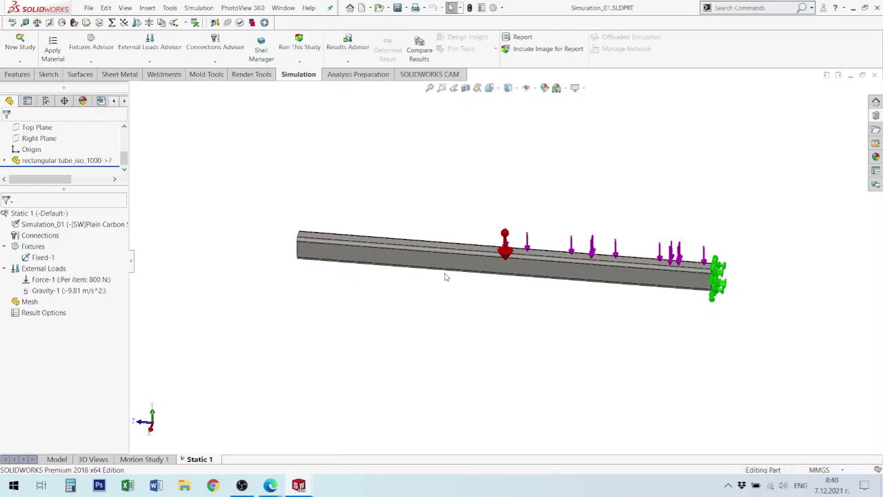
# Step: Bring up the Mesh context menu in the Static 1 study tree
pyautogui.rightClick(26, 304)
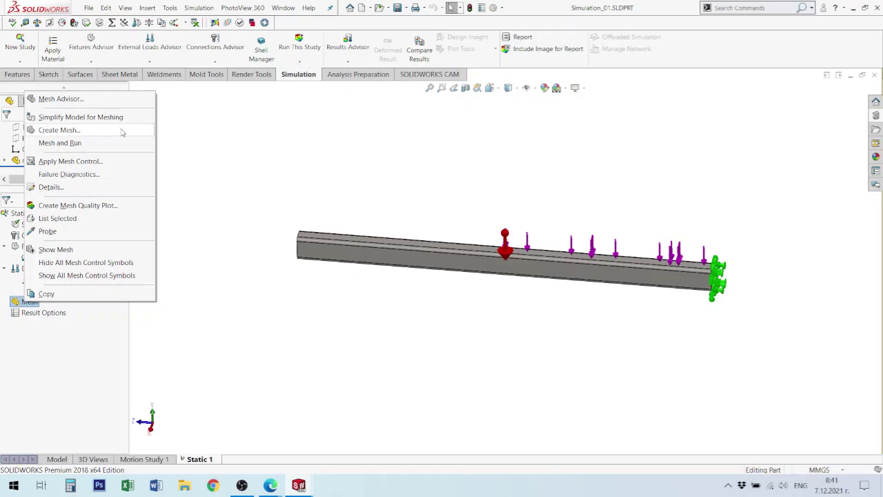
# Step: Mesh and run Static 1, giving a von Mises plot peaking at 4.515e+07 N/m^2
pyautogui.click(62, 144)
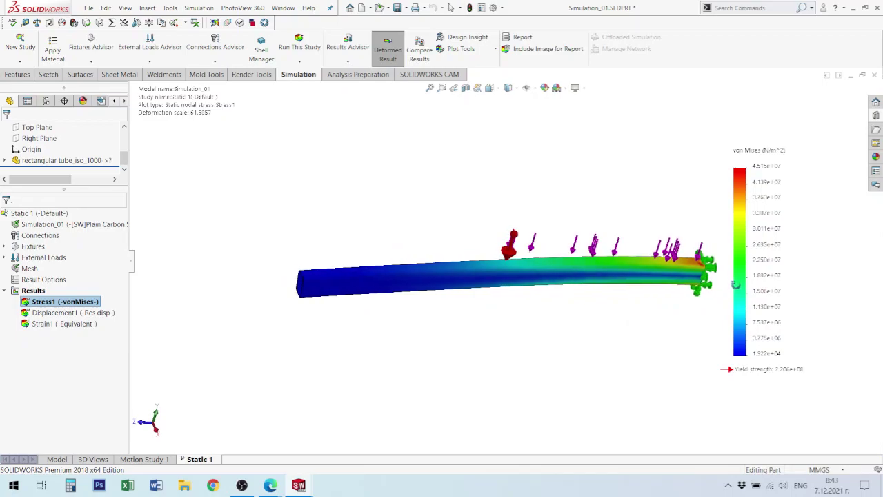
pyautogui.scroll(-2, 659, 273)
pyautogui.scroll(-2, 659, 274)
pyautogui.scroll(-2, 659, 274)
pyautogui.scroll(-2, 660, 274)
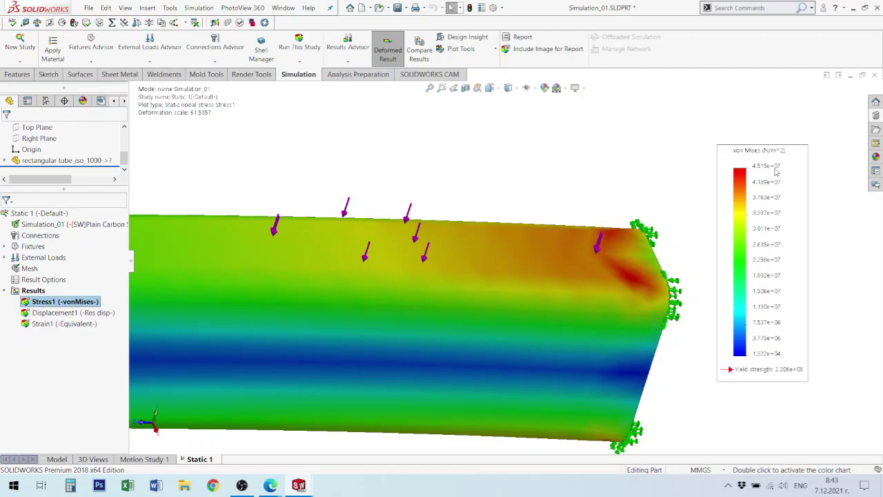
pyautogui.moveTo(776, 173)
pyautogui.mouseDown(button='middle')
pyautogui.moveTo(482, 288)
pyautogui.moveTo(528, 286)
pyautogui.moveTo(441, 284)
pyautogui.moveTo(513, 286)
pyautogui.moveTo(476, 280)
pyautogui.mouseUp(button='middle')
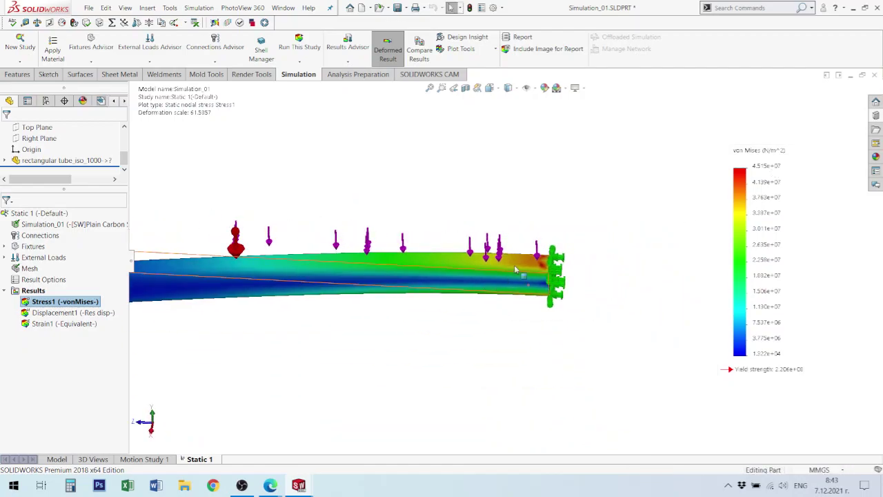
pyautogui.scroll(-2, 543, 274)
pyautogui.moveTo(543, 274)
pyautogui.mouseDown(button='middle')
pyautogui.moveTo(519, 294)
pyautogui.moveTo(518, 134)
pyautogui.moveTo(512, 264)
pyautogui.mouseUp(button='middle')
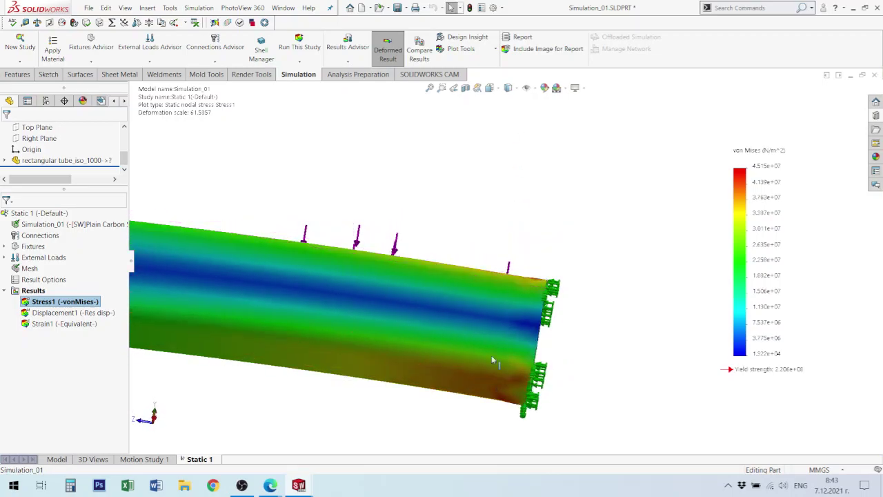
pyautogui.moveTo(355, 365)
pyautogui.mouseDown(button='middle')
pyautogui.moveTo(466, 338)
pyautogui.moveTo(636, 259)
pyautogui.mouseUp(button='middle')
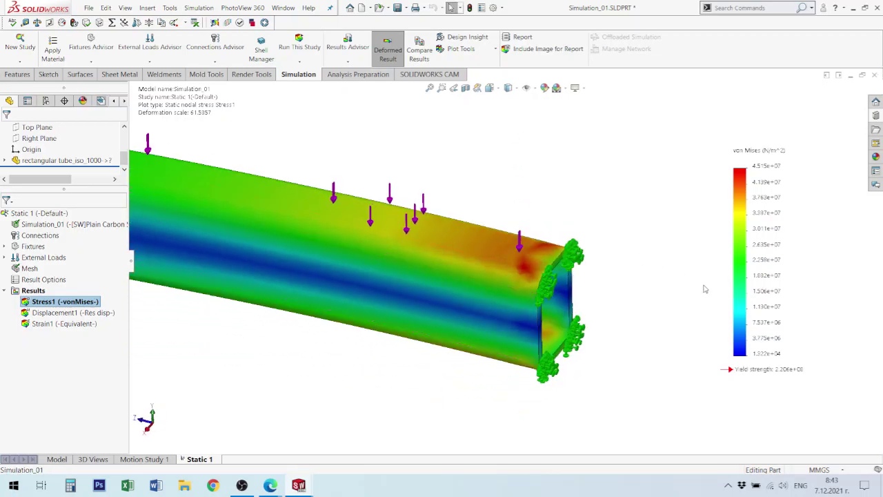
pyautogui.moveTo(639, 337)
pyautogui.mouseDown(button='middle')
pyautogui.moveTo(366, 179)
pyautogui.moveTo(378, 198)
pyautogui.moveTo(401, 189)
pyautogui.mouseUp(button='middle')
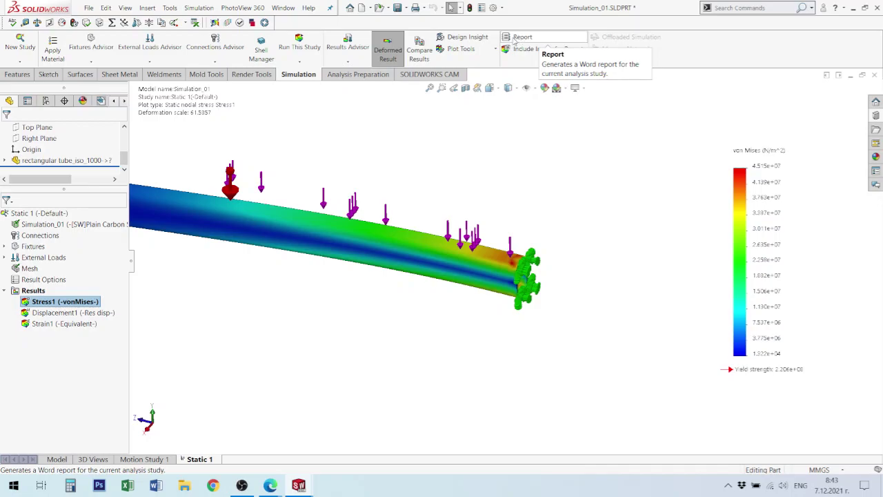
# Step: Publish the study report named Simulation_01-Static 01 from Report Options
pyautogui.click(514, 40)
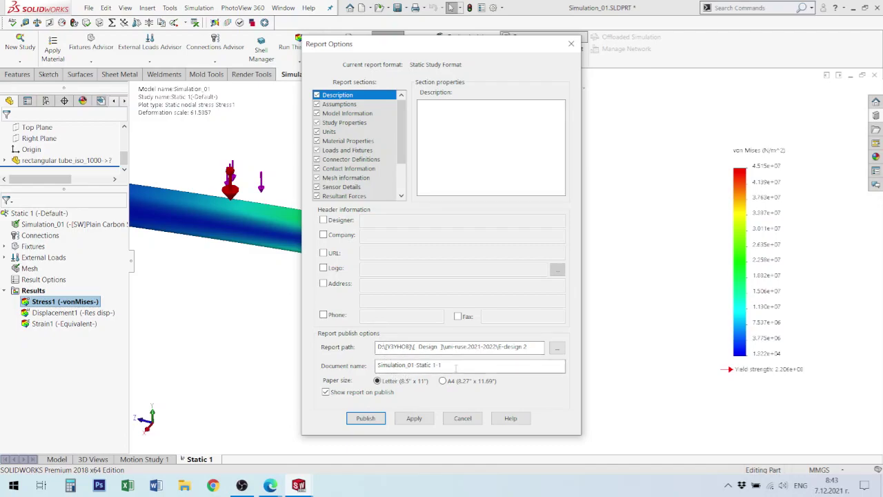
pyautogui.hotkey('shift', 'Left')
pyautogui.hotkey('shift', 'Left')
pyautogui.hotkey('shift', 'Left')
pyautogui.click(366, 419)
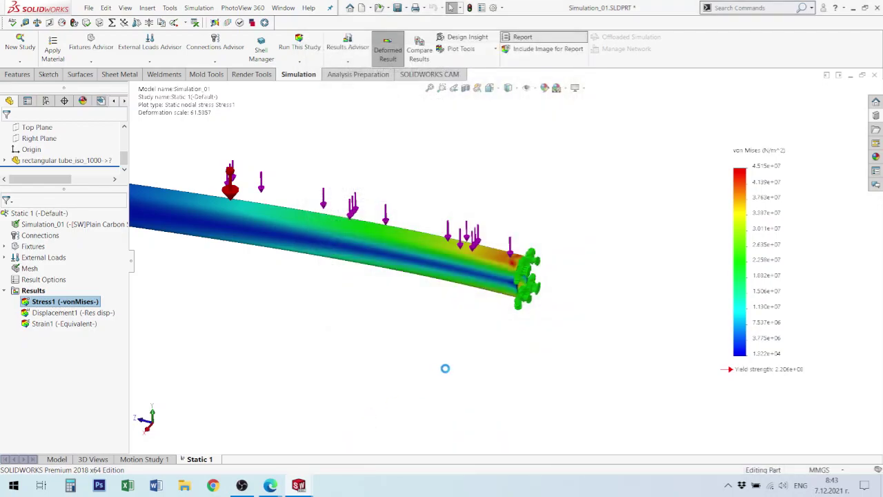
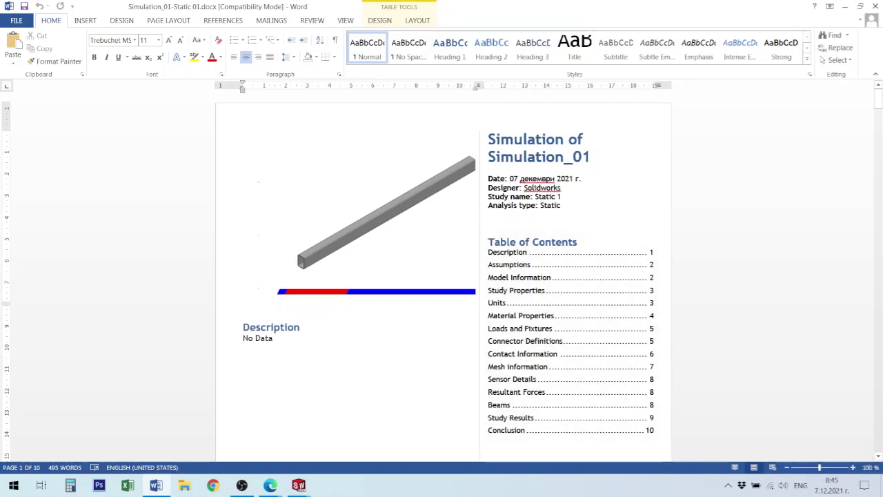
# Step: Save and close the Simulation_01 part to get back to the walker assembly
pyautogui.scroll(-4, 487, 297)
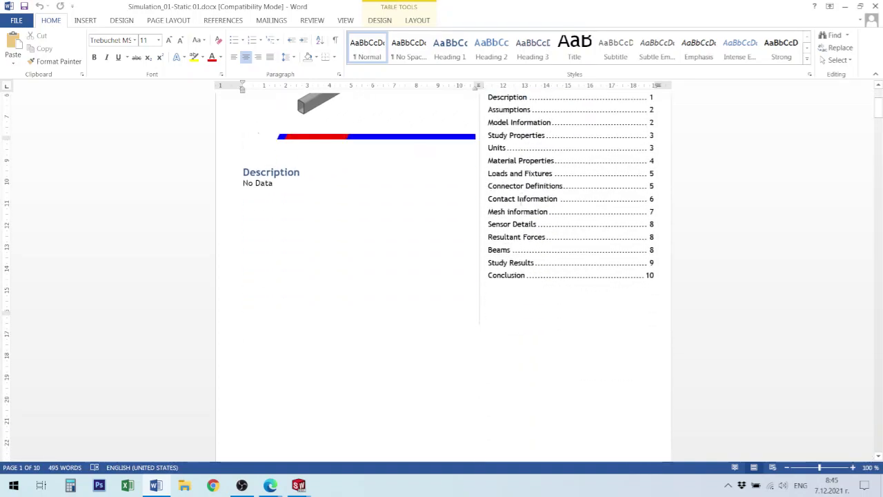
pyautogui.scroll(-4, 487, 296)
pyautogui.scroll(-4, 492, 300)
pyautogui.scroll(-4, 493, 302)
pyautogui.scroll(-4, 492, 303)
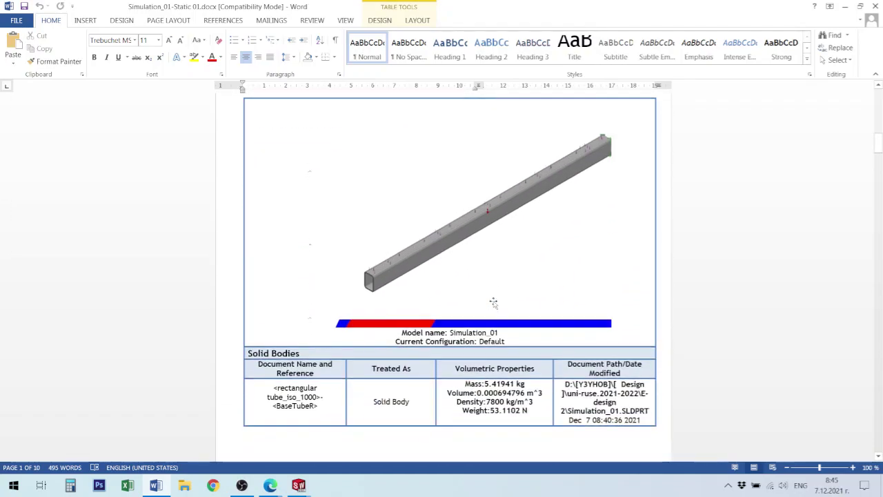
pyautogui.scroll(-3, 438, 295)
pyautogui.scroll(-4, 455, 293)
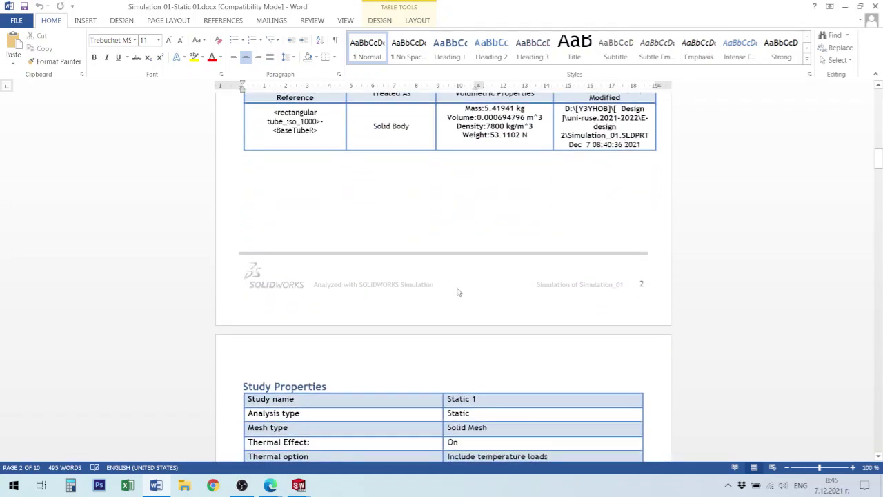
pyautogui.scroll(-5, 457, 292)
pyautogui.scroll(-3, 462, 291)
pyautogui.scroll(-4, 462, 292)
pyautogui.scroll(-5, 462, 292)
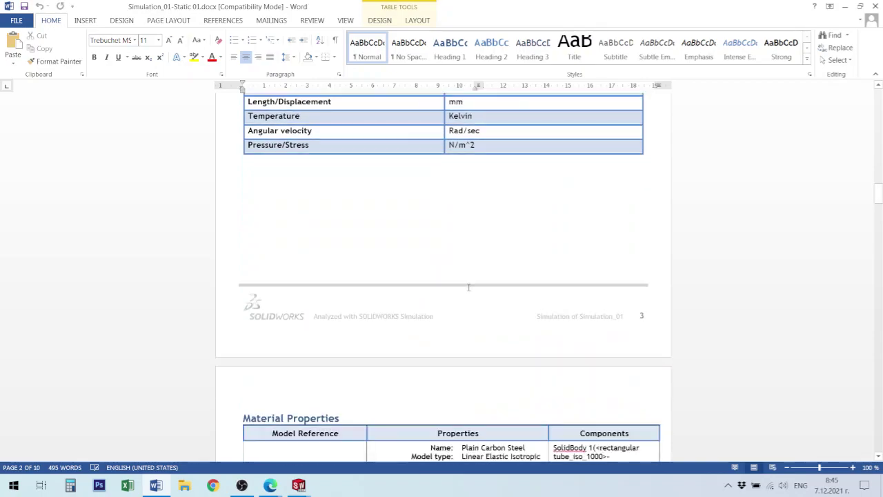
pyautogui.scroll(-6, 462, 292)
pyautogui.scroll(-1, 462, 292)
pyautogui.scroll(-5, 459, 270)
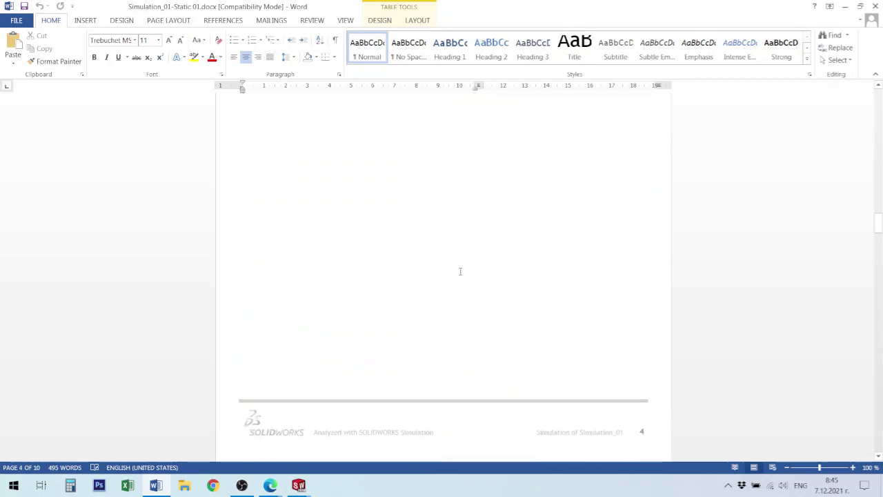
pyautogui.scroll(-2, 459, 269)
pyautogui.scroll(-5, 465, 269)
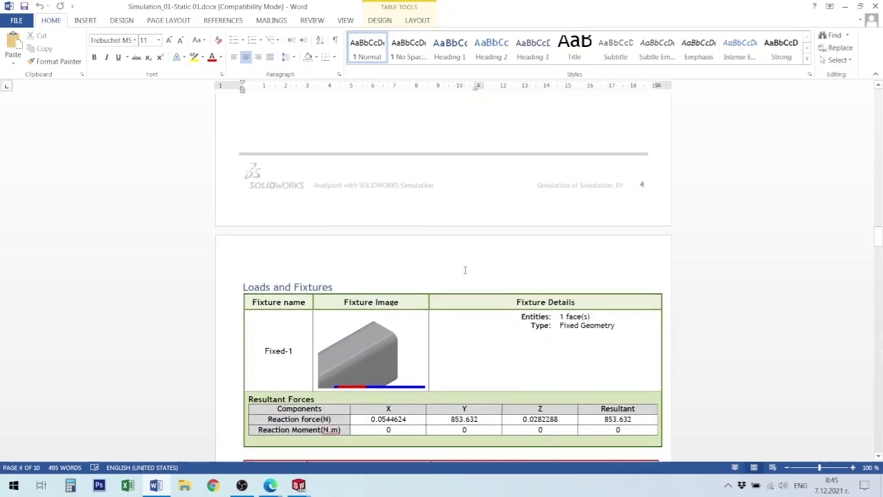
pyautogui.scroll(-4, 465, 269)
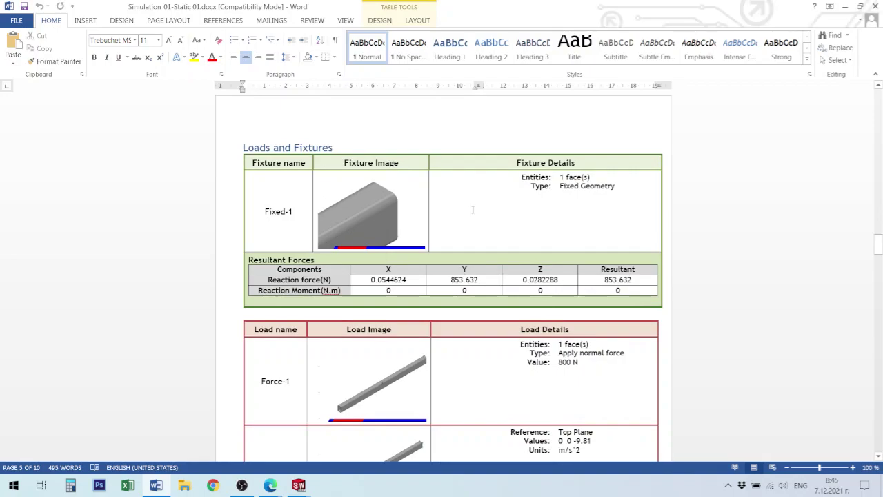
pyautogui.scroll(-4, 448, 291)
pyautogui.scroll(-4, 464, 266)
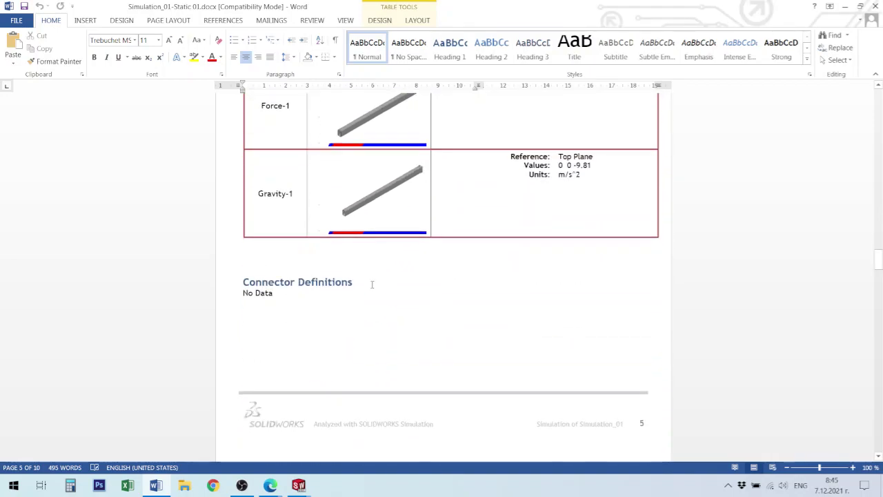
pyautogui.scroll(-1, 464, 266)
pyautogui.scroll(-3, 463, 267)
pyautogui.scroll(-3, 427, 254)
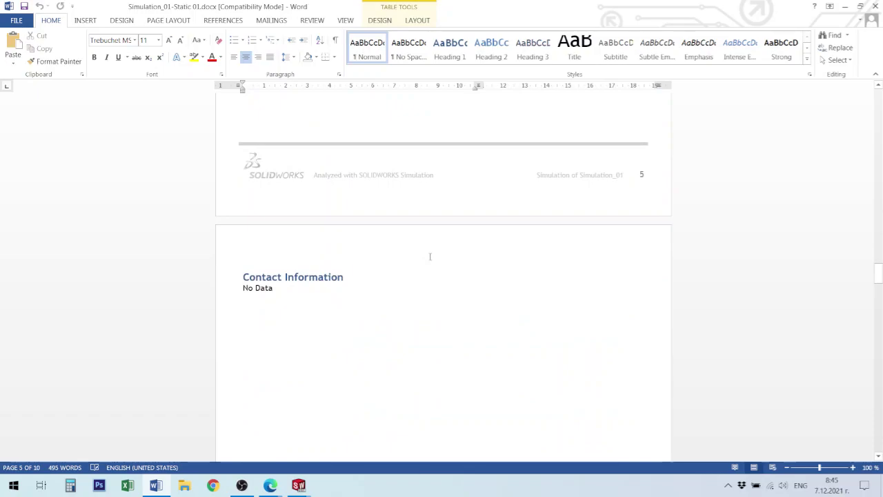
pyautogui.scroll(-5, 433, 254)
pyautogui.scroll(-1, 436, 242)
pyautogui.scroll(-3, 441, 236)
pyautogui.scroll(-5, 449, 239)
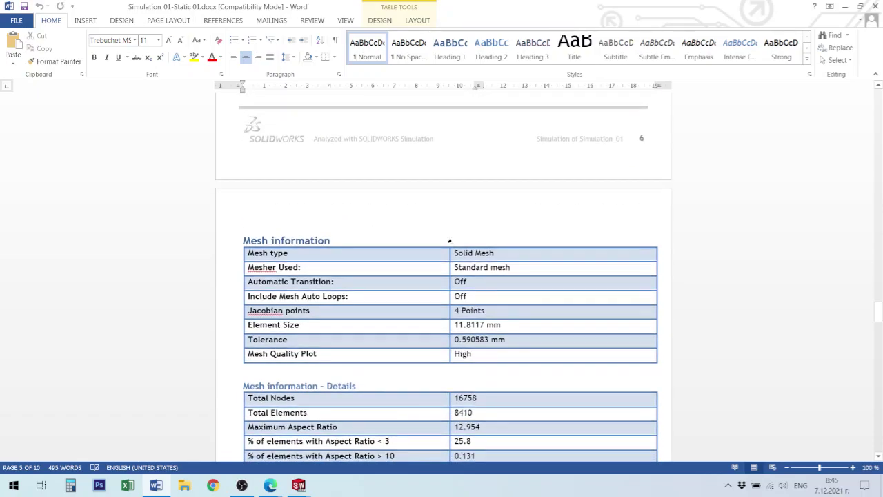
pyautogui.scroll(-3, 449, 240)
pyautogui.scroll(-6, 450, 241)
pyautogui.scroll(-8, 455, 239)
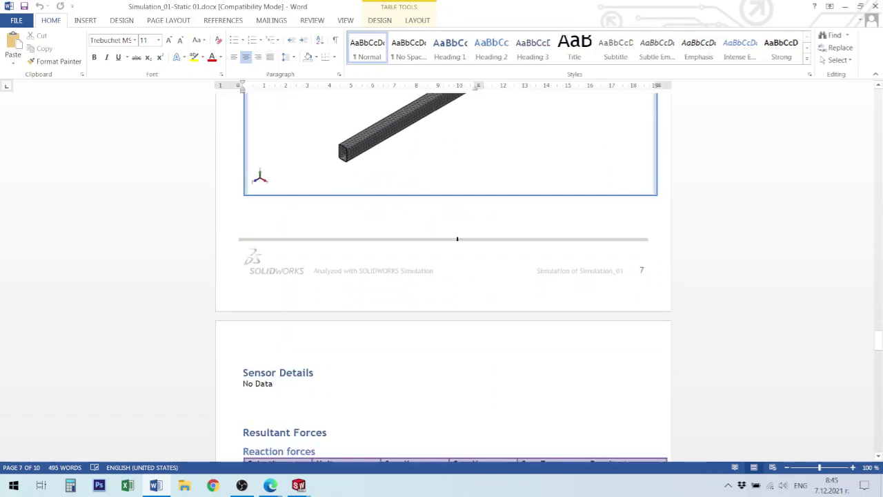
pyautogui.scroll(-4, 458, 236)
pyautogui.scroll(-3, 462, 248)
pyautogui.scroll(-4, 465, 253)
pyautogui.scroll(-5, 455, 253)
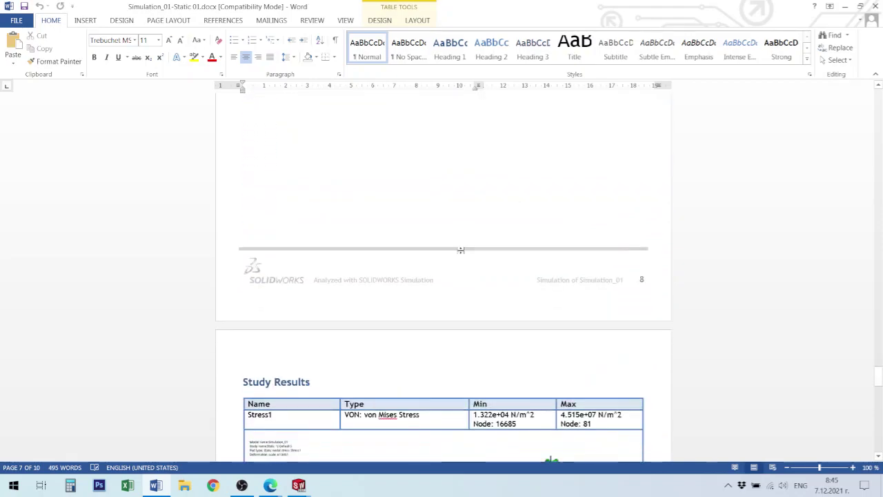
pyautogui.scroll(-3, 483, 228)
pyautogui.scroll(-5, 524, 207)
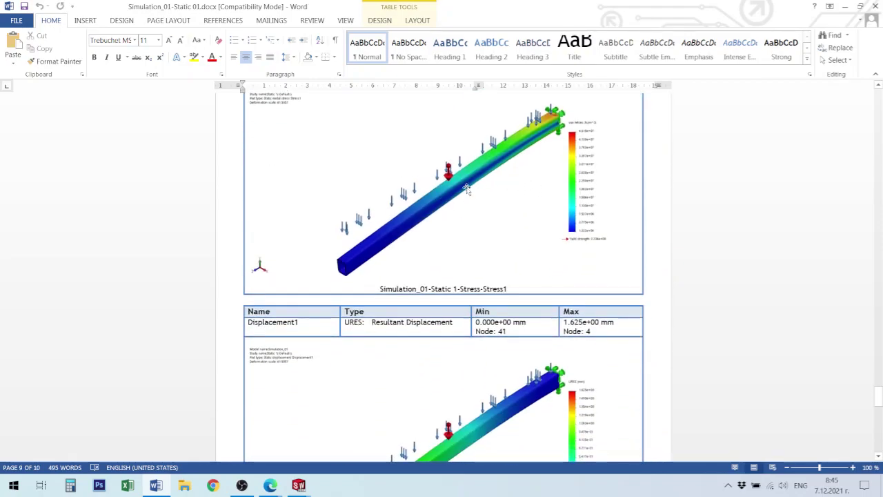
pyautogui.scroll(-3, 487, 214)
pyautogui.scroll(-2, 418, 312)
pyautogui.scroll(-2, 418, 311)
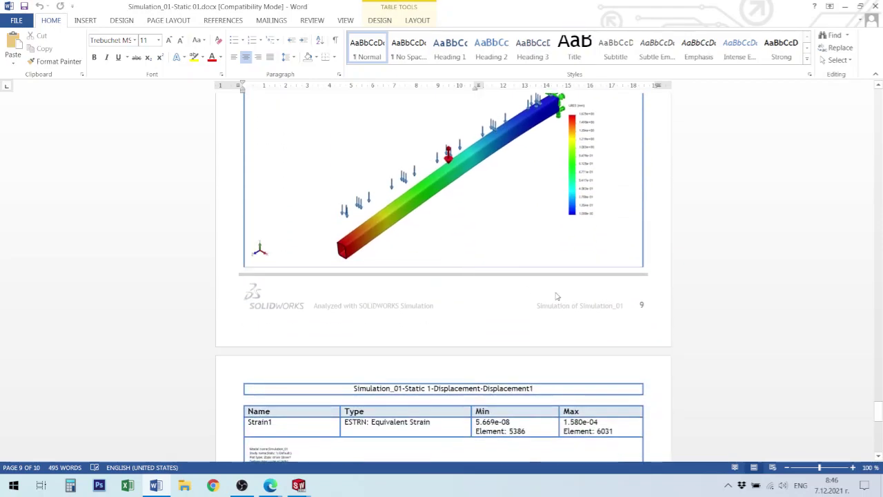
pyautogui.scroll(3, 558, 294)
pyautogui.scroll(3, 590, 219)
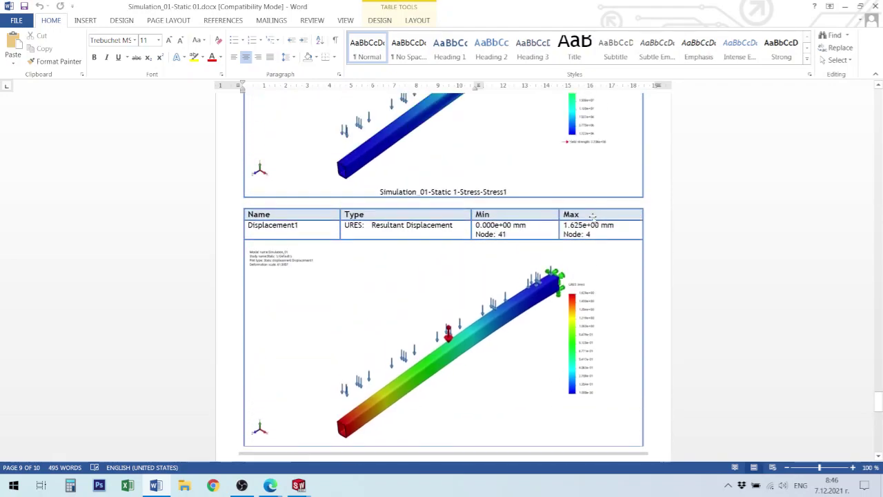
pyautogui.scroll(2, 590, 219)
pyautogui.scroll(4, 590, 219)
pyautogui.scroll(1, 281, 187)
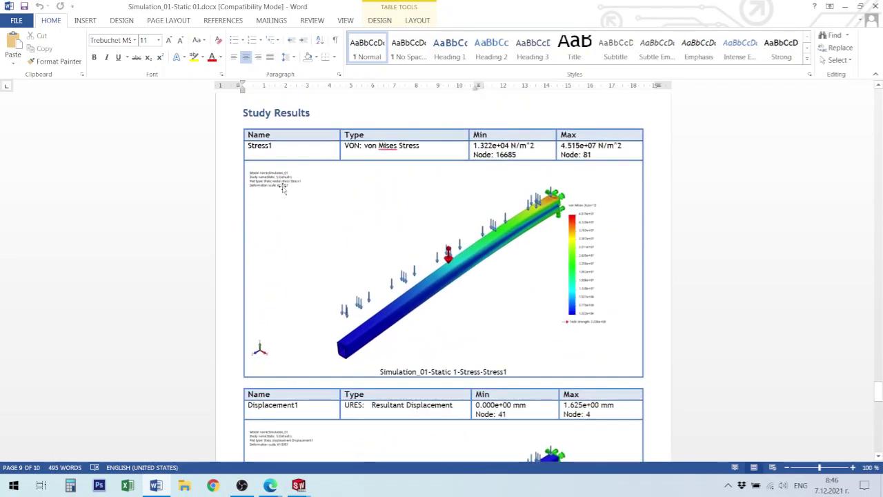
pyautogui.scroll(-2, 414, 220)
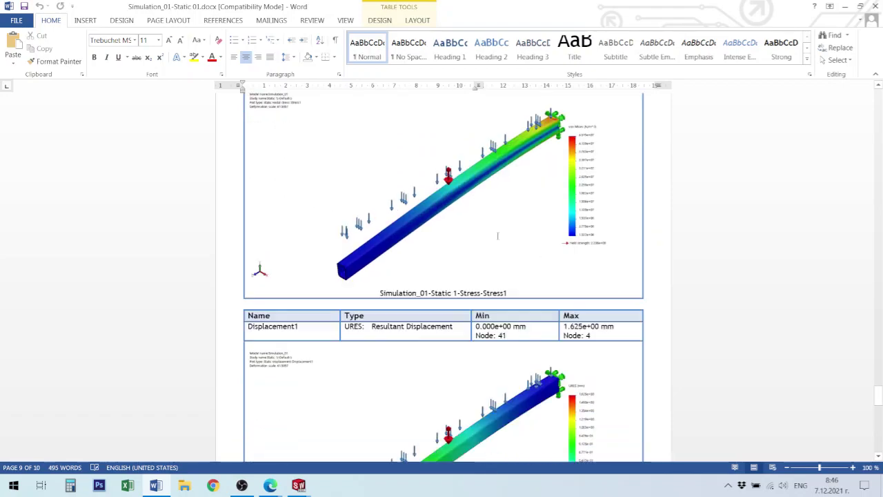
pyautogui.scroll(-5, 512, 236)
pyautogui.scroll(-3, 507, 249)
pyautogui.scroll(-6, 504, 253)
pyautogui.scroll(-1, 451, 310)
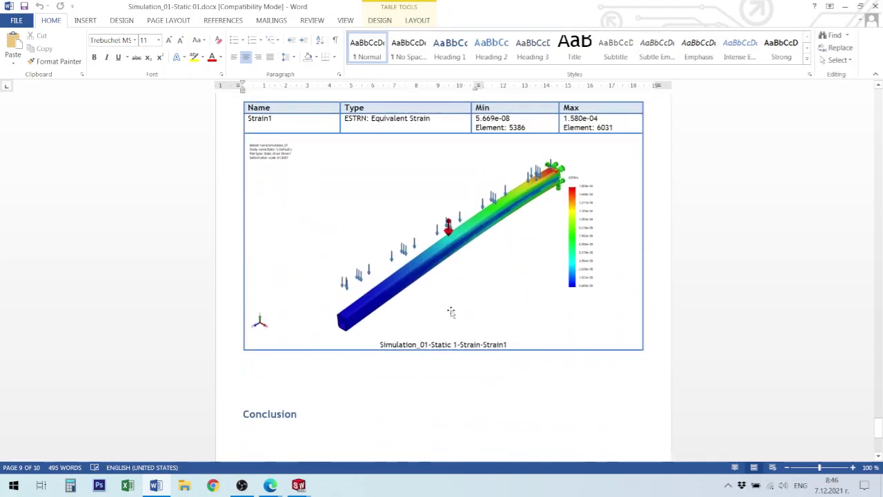
pyautogui.scroll(-2, 610, 218)
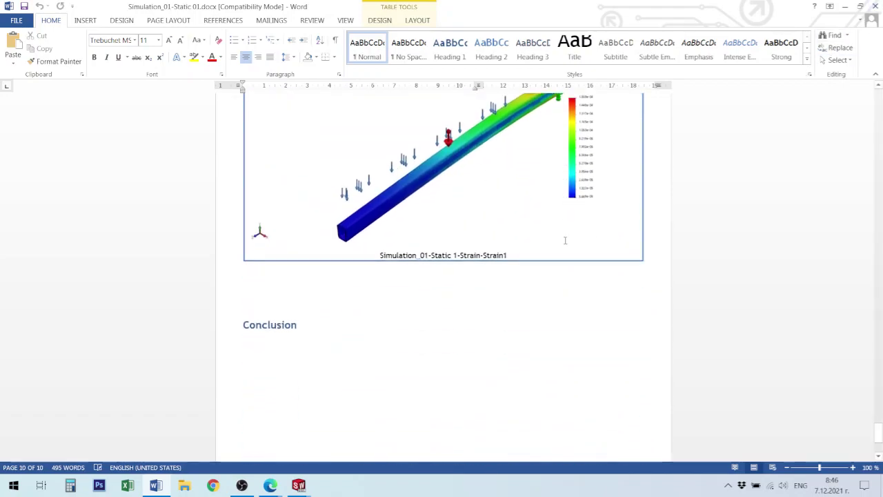
pyautogui.scroll(-4, 565, 241)
pyautogui.scroll(4, 481, 324)
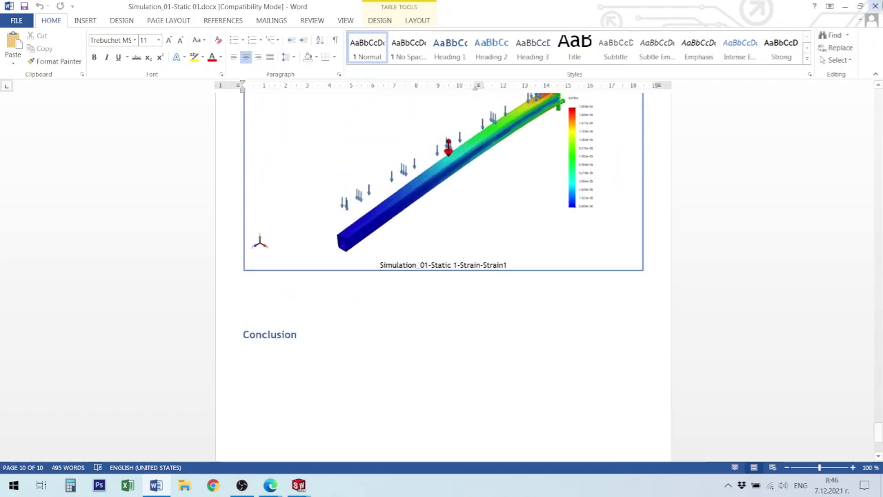
pyautogui.click(875, 6)
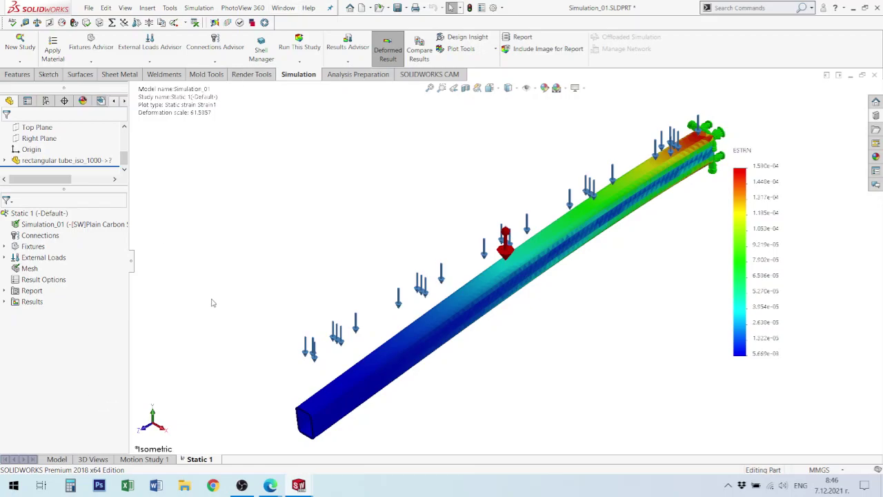
pyautogui.click(397, 8)
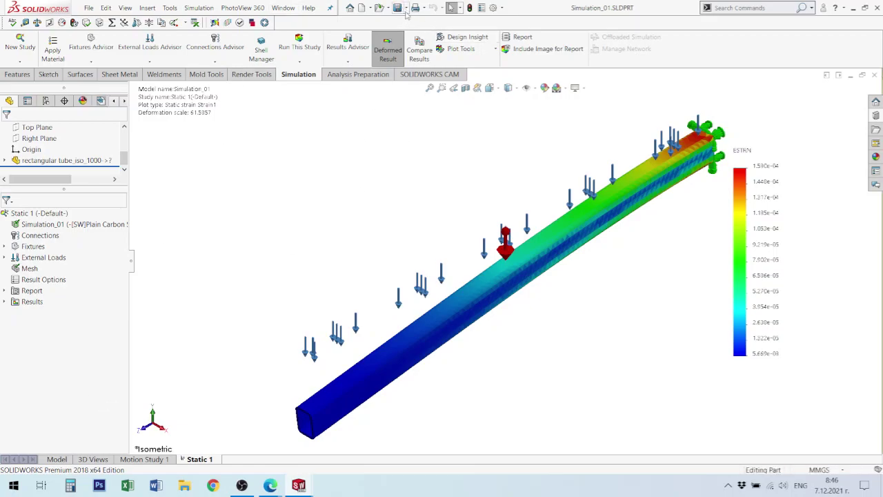
pyautogui.click(874, 76)
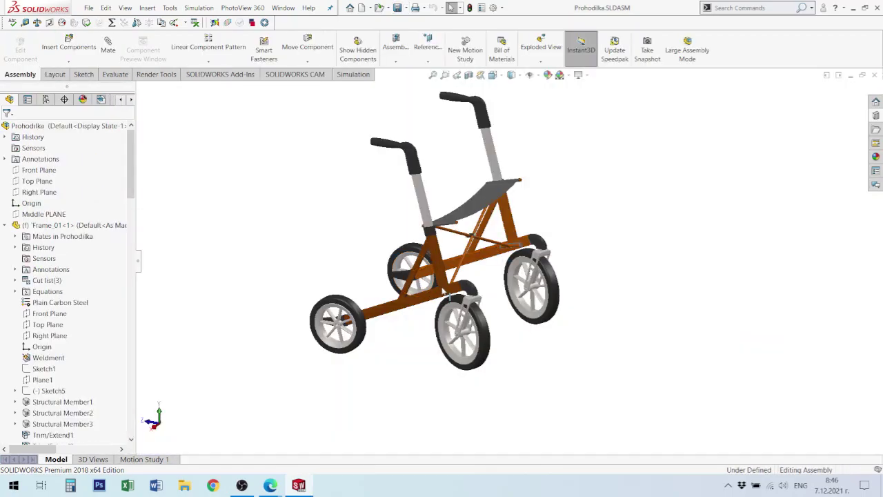
# Step: Open the Frame_01 component as its own part and orbit the frame
pyautogui.scroll(-5, 457, 223)
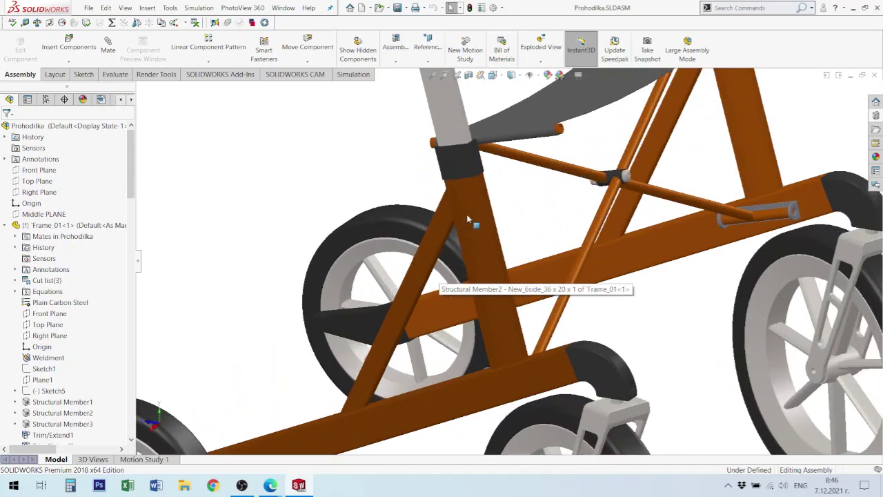
pyautogui.click(466, 215)
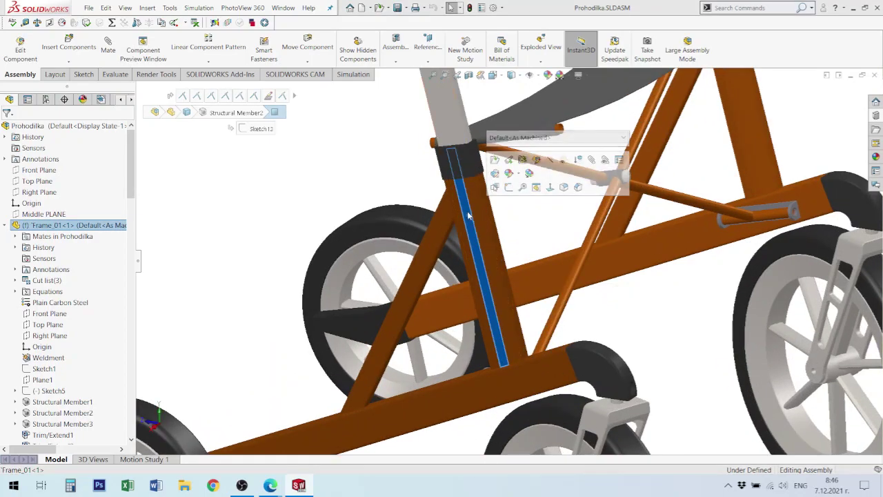
pyautogui.rightClick(471, 145)
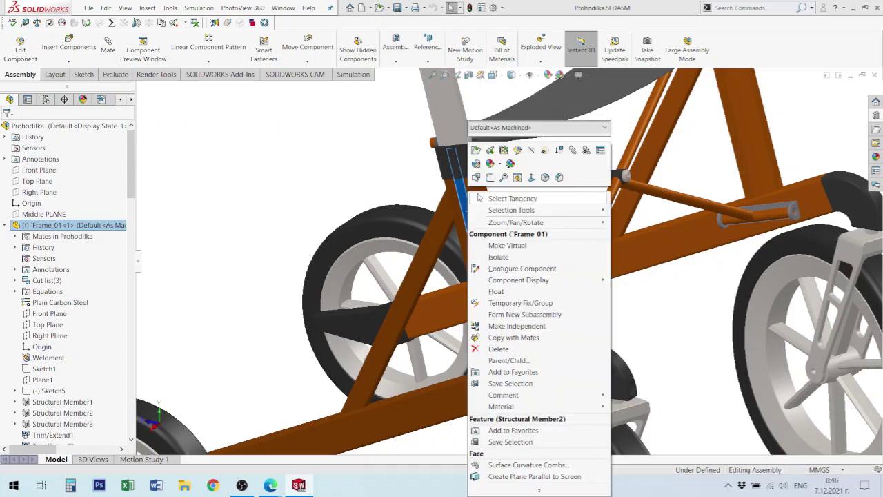
pyautogui.click(475, 152)
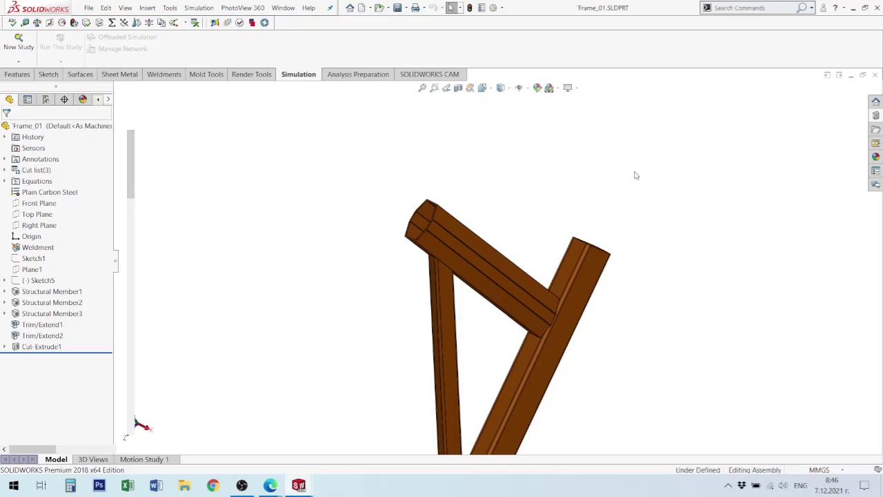
pyautogui.hotkey('ctrl', 'Tab')
pyautogui.press('f')
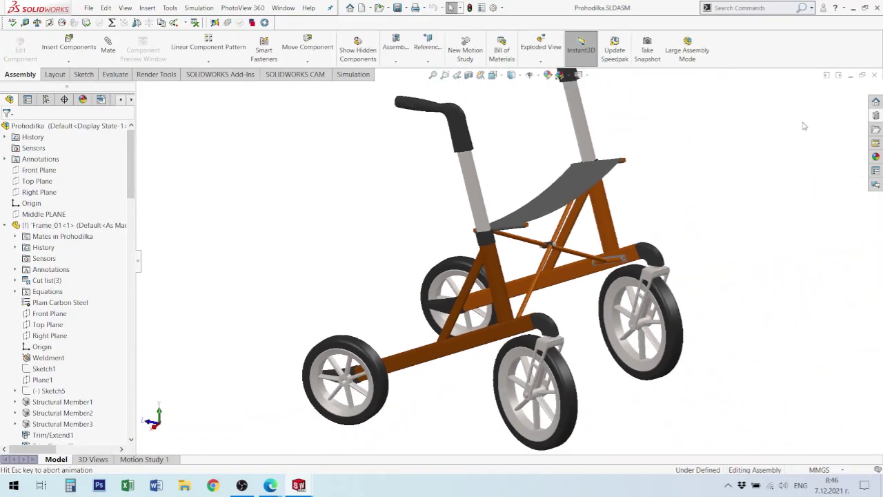
pyautogui.click(875, 75)
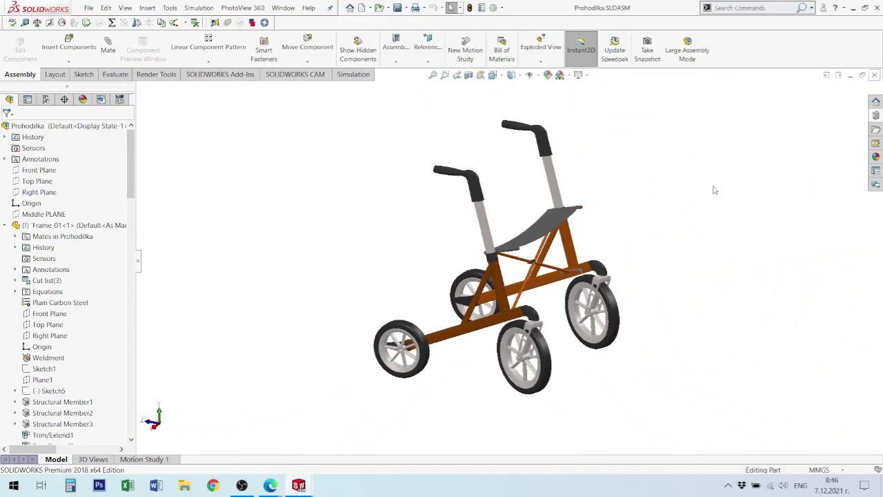
pyautogui.moveTo(614, 256)
pyautogui.mouseDown(button='middle')
pyautogui.moveTo(572, 288)
pyautogui.moveTo(522, 292)
pyautogui.moveTo(448, 264)
pyautogui.moveTo(503, 351)
pyautogui.moveTo(516, 355)
pyautogui.moveTo(460, 325)
pyautogui.mouseUp(button='middle')
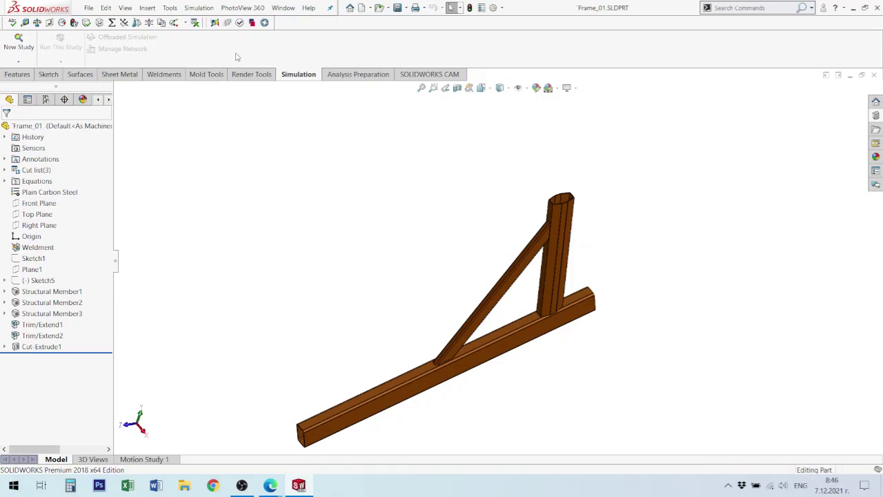
# Step: Save Frame_01 under the new name Simulation_Frame_01 using Save As
pyautogui.click(283, 7)
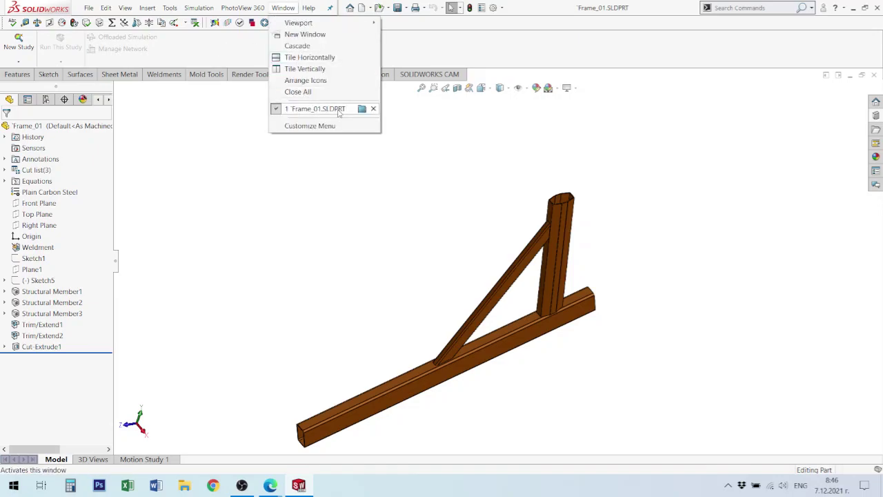
pyautogui.click(396, 257)
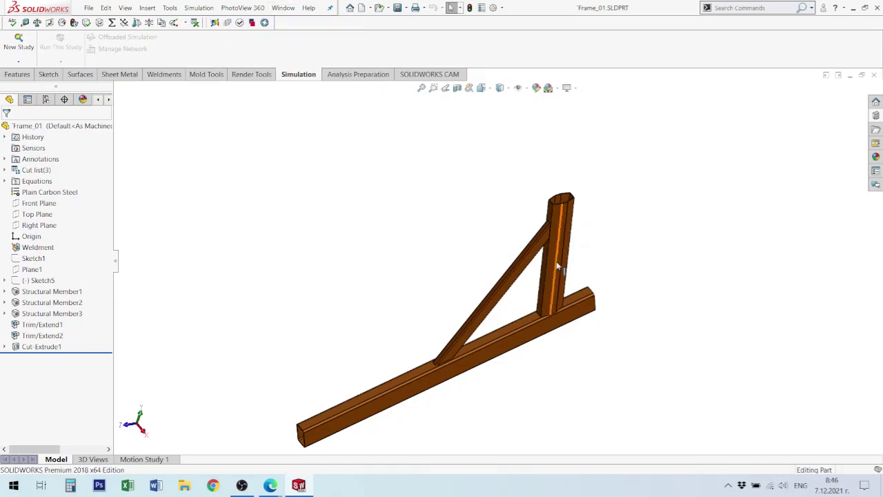
pyautogui.click(405, 9)
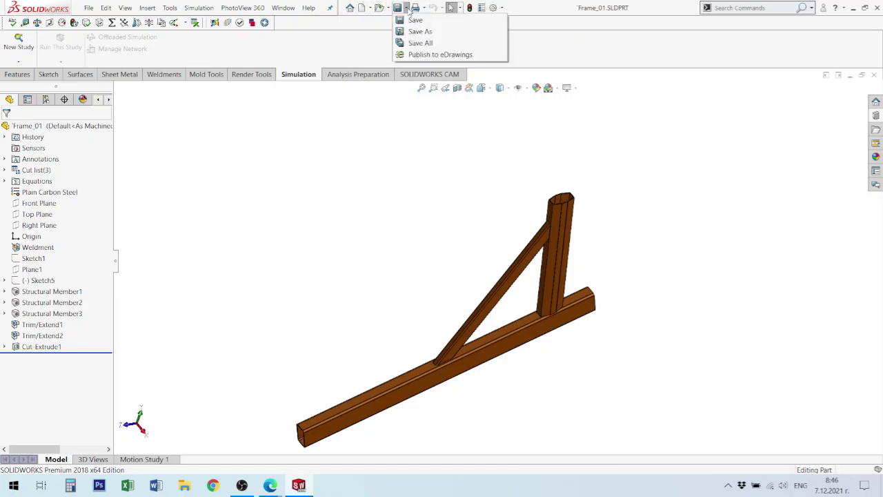
pyautogui.click(423, 30)
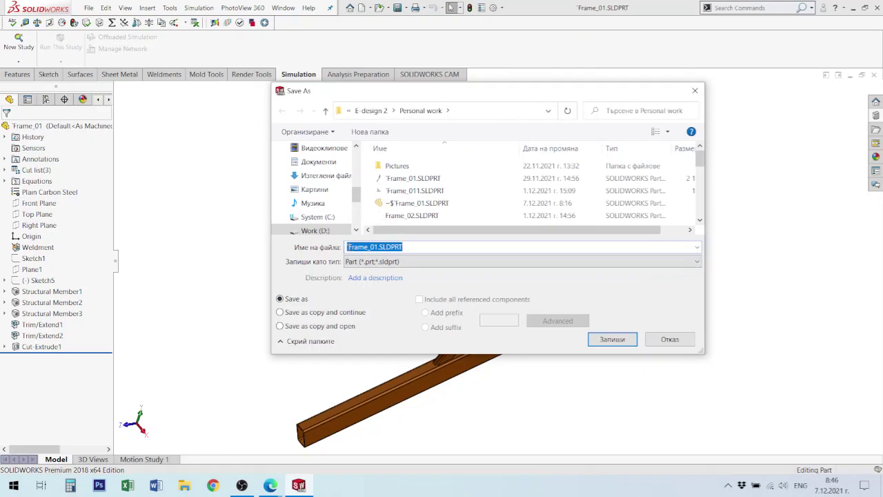
pyautogui.click(347, 246)
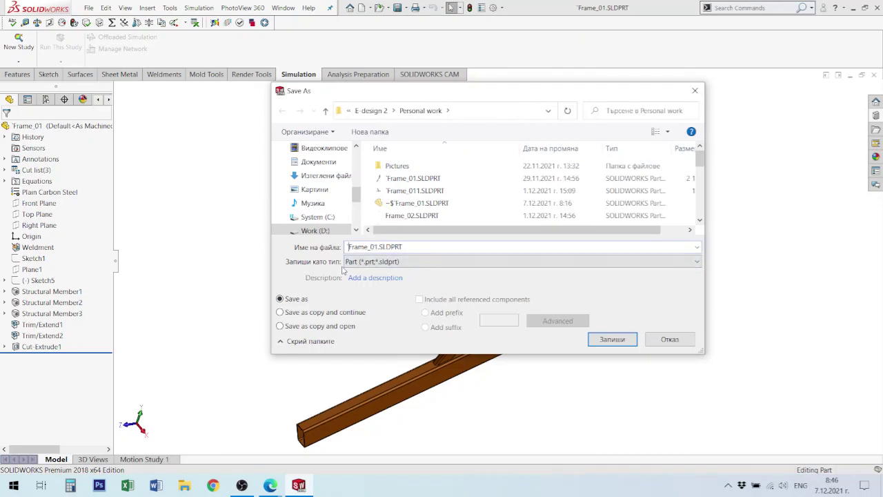
pyautogui.write('$')
pyautogui.write('imu')
pyautogui.write('lation')
pyautogui.write('_')
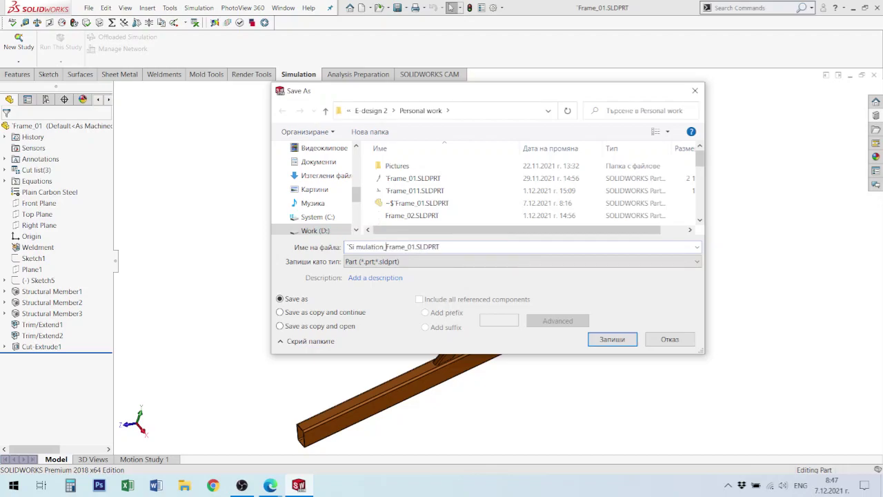
pyautogui.click(616, 339)
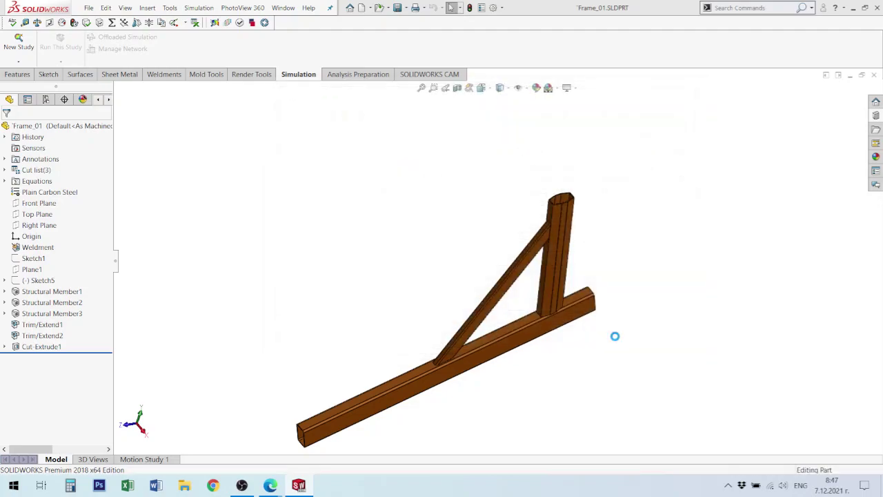
pyautogui.scroll(3, 583, 258)
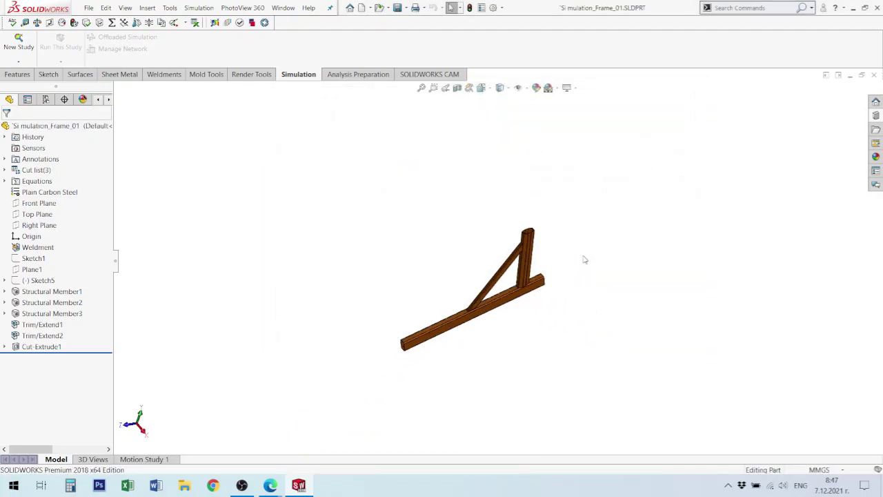
pyautogui.moveTo(489, 218); pyautogui.dragTo(493, 259, button='middle')
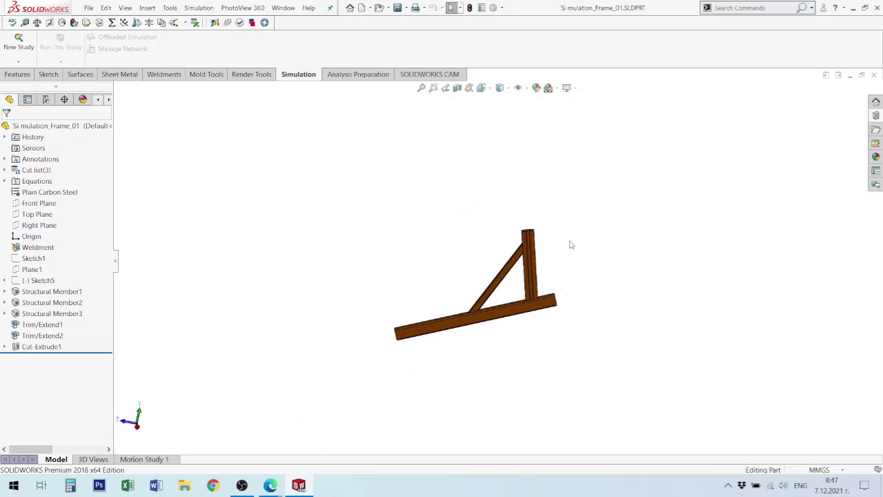
pyautogui.scroll(-1, 599, 250)
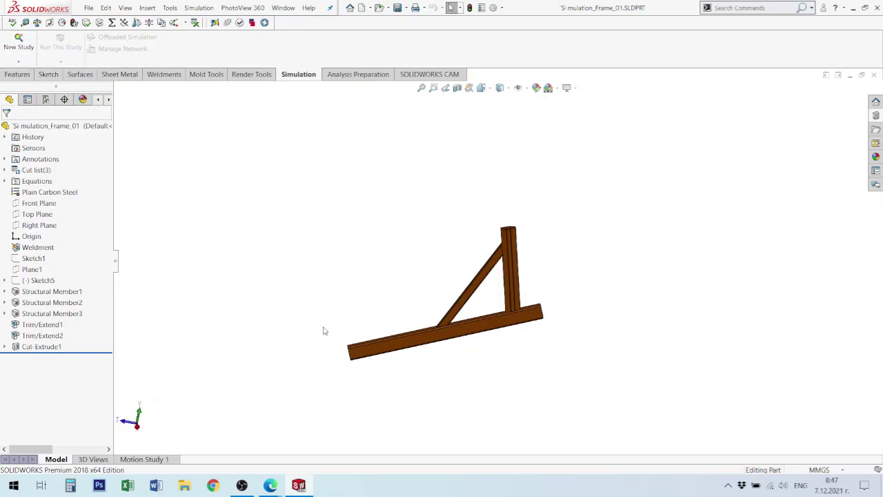
pyautogui.scroll(-1, 517, 292)
pyautogui.moveTo(516, 291)
pyautogui.mouseDown(button='middle')
pyautogui.moveTo(483, 351)
pyautogui.moveTo(517, 365)
pyautogui.mouseUp(button='middle')
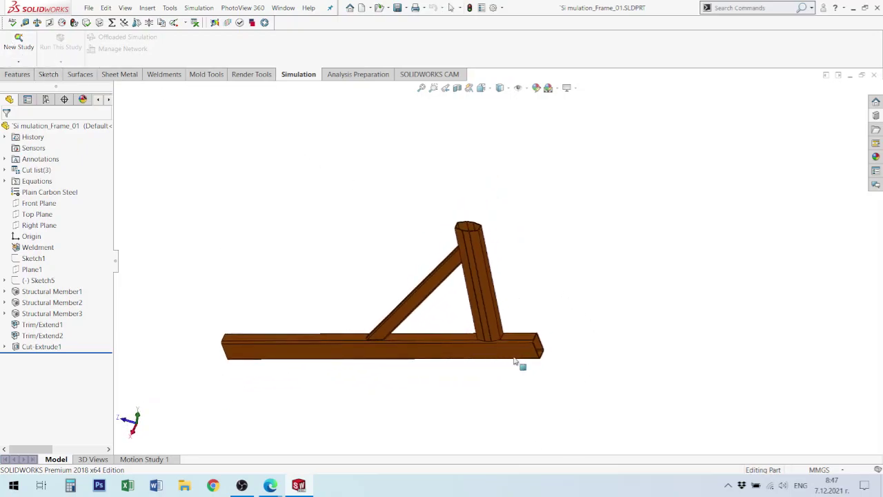
pyautogui.scroll(-1, 537, 319)
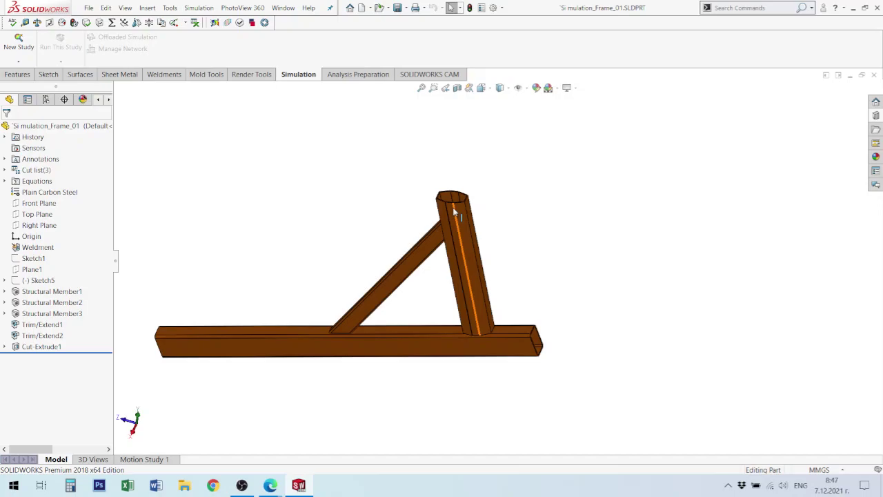
pyautogui.moveTo(477, 227)
pyautogui.mouseDown(button='middle')
pyautogui.moveTo(585, 458)
pyautogui.moveTo(536, 338)
pyautogui.moveTo(543, 281)
pyautogui.moveTo(586, 409)
pyautogui.mouseUp(button='middle')
pyautogui.scroll(3, 522, 373)
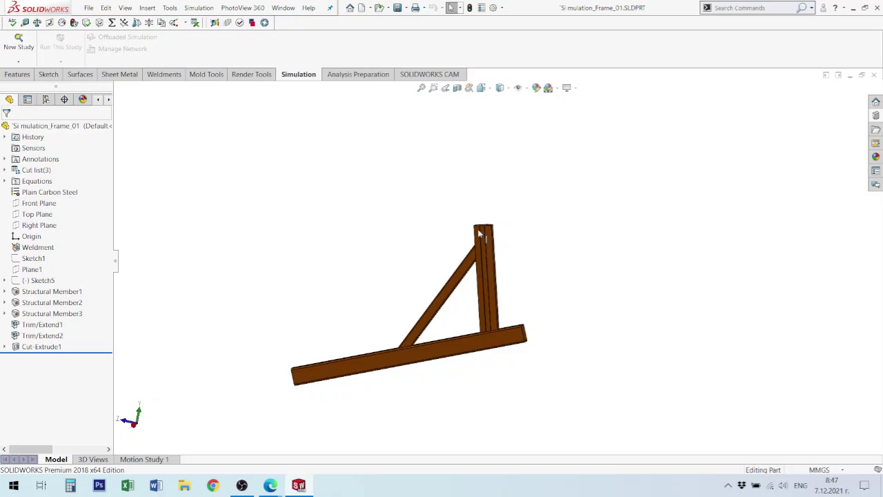
pyautogui.moveTo(479, 233); pyautogui.dragTo(487, 242, button='middle')
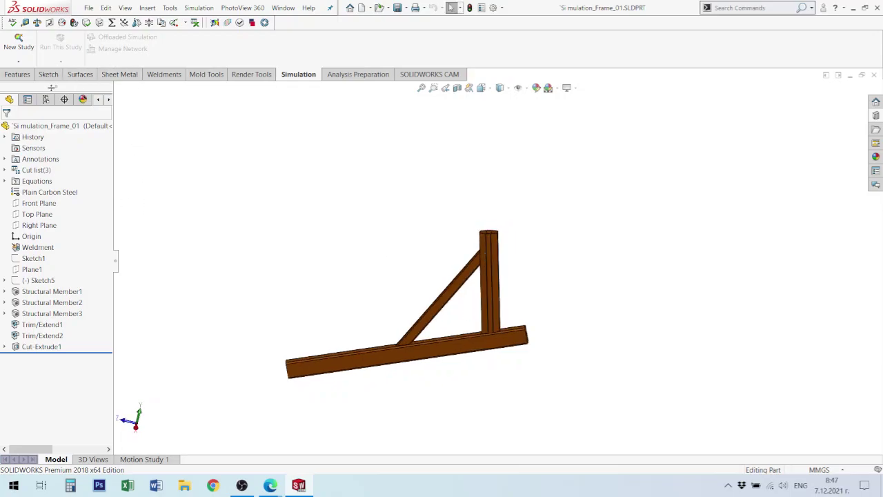
# Step: Create the static study Static 1 and orbit the frame to view it whole
pyautogui.click(19, 41)
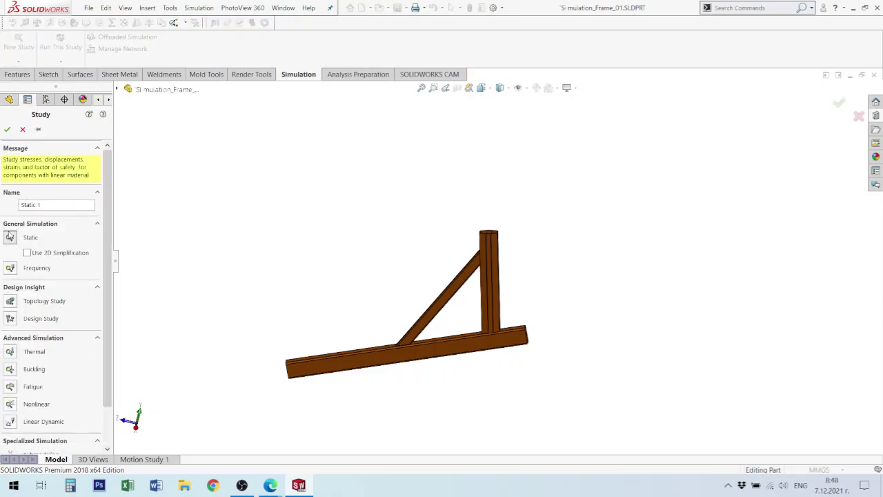
pyautogui.click(7, 129)
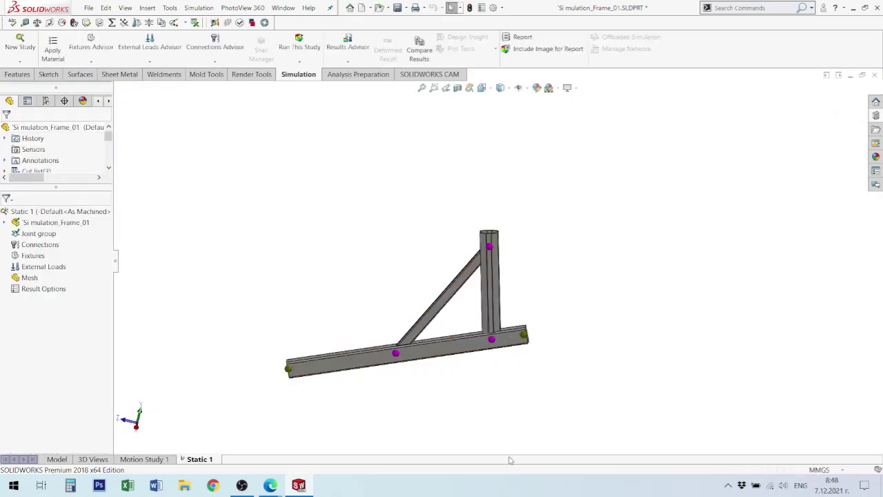
pyautogui.scroll(-3, 516, 363)
pyautogui.scroll(-2, 516, 363)
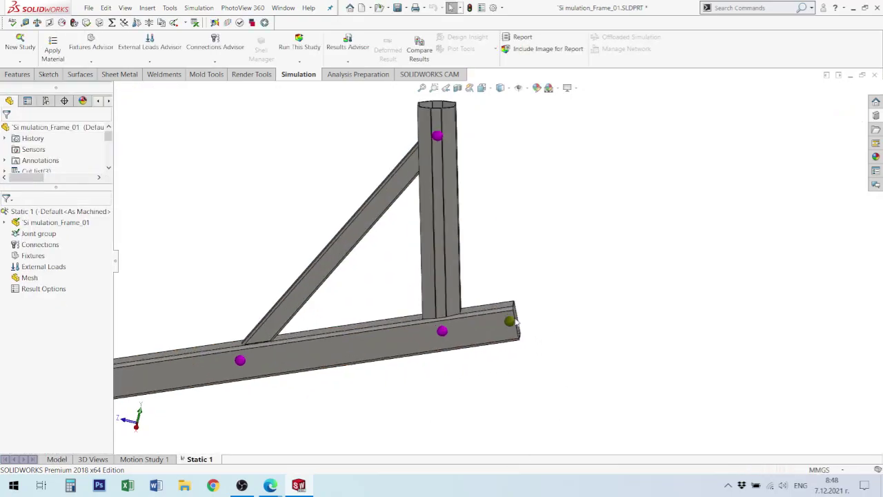
pyautogui.scroll(-2, 531, 312)
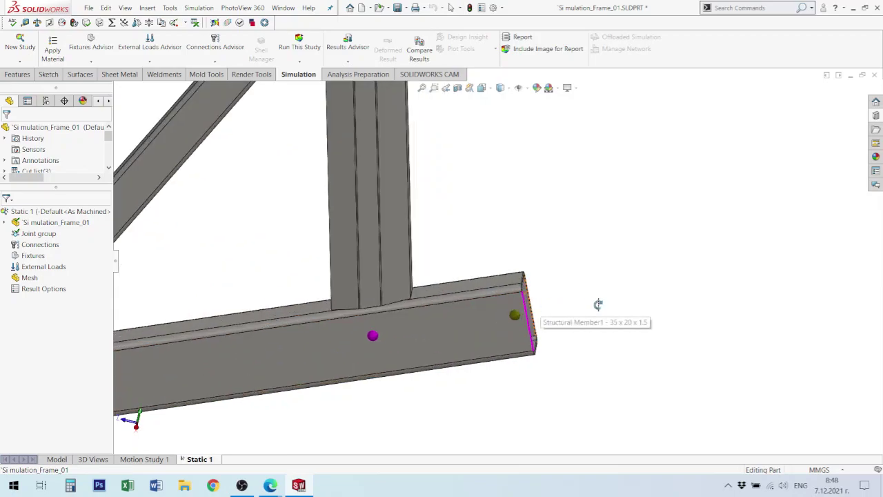
pyautogui.scroll(1, 547, 296)
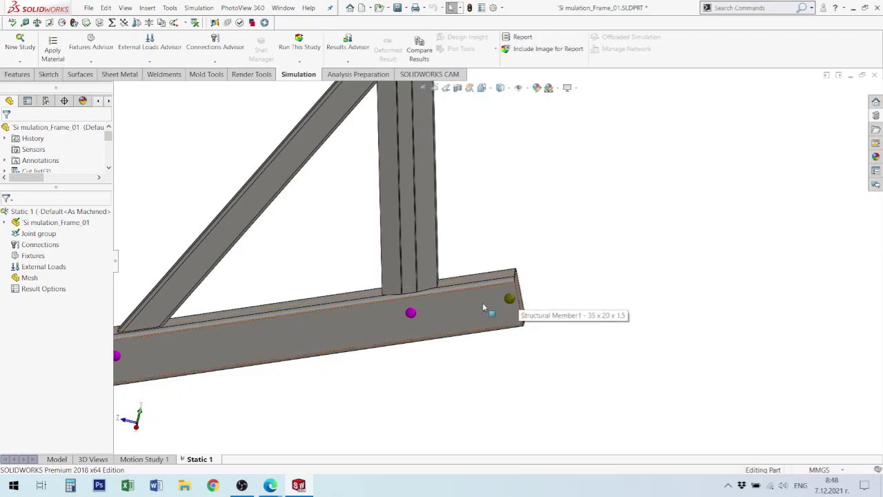
pyautogui.scroll(2, 562, 305)
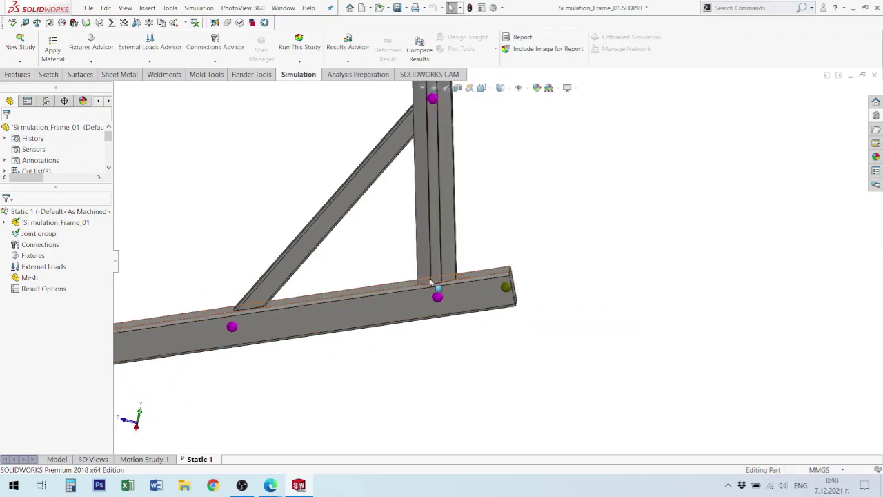
pyautogui.scroll(2, 438, 282)
pyautogui.moveTo(449, 244); pyautogui.dragTo(465, 187, button='middle')
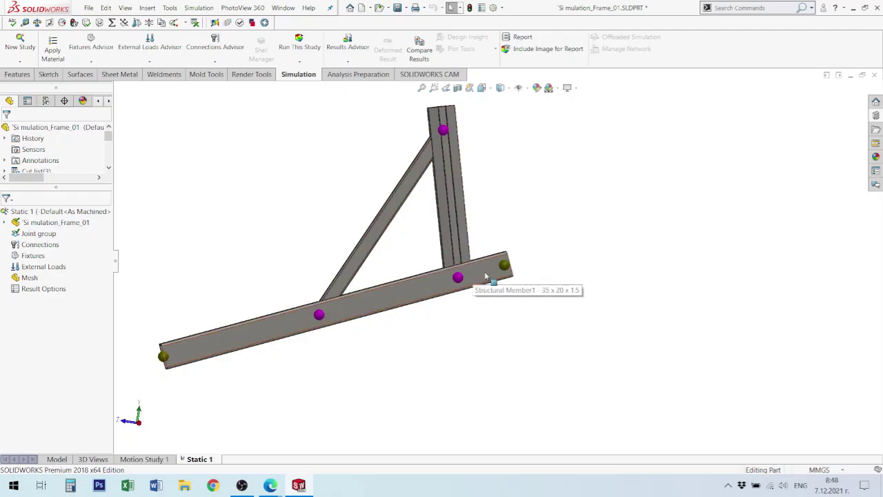
pyautogui.moveTo(485, 274); pyautogui.dragTo(506, 364, button='middle')
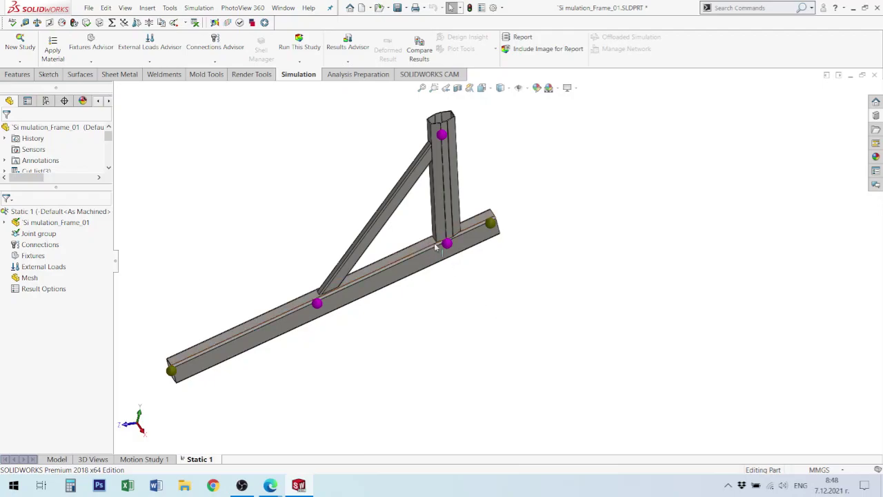
pyautogui.scroll(-3, 436, 247)
pyautogui.scroll(-2, 444, 244)
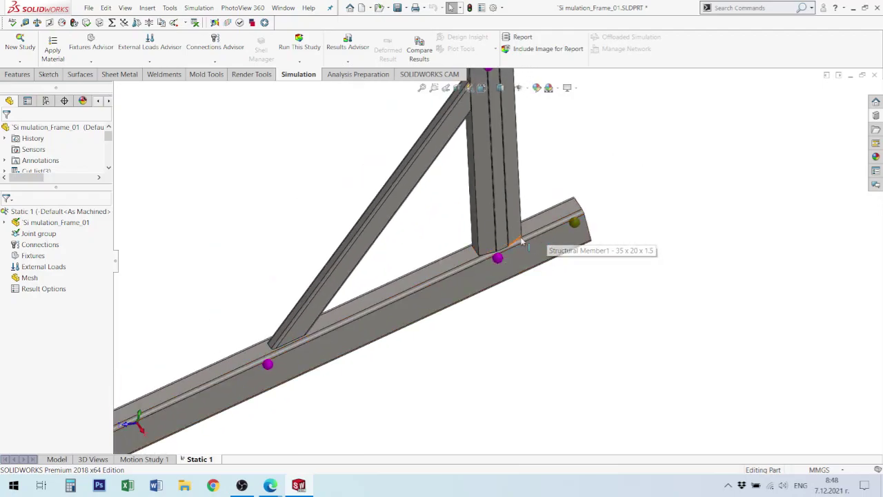
pyautogui.scroll(3, 552, 266)
pyautogui.scroll(-3, 532, 241)
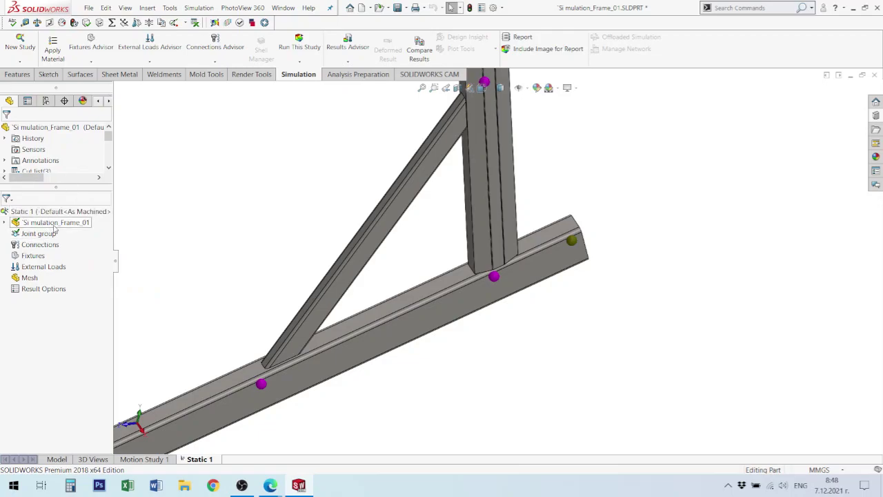
# Step: Select the Simulation_Frame_01 part in the Static 1 study tree
pyautogui.click(54, 226)
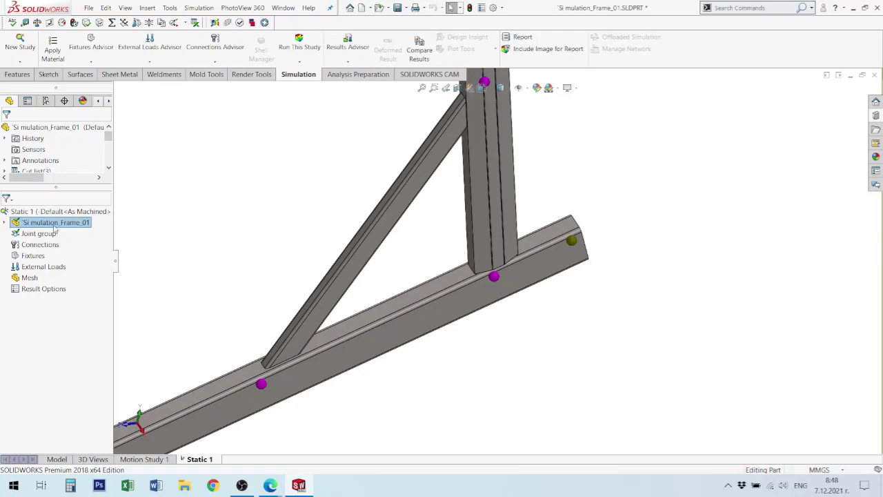
pyautogui.click(108, 168)
pyautogui.click(108, 167)
pyautogui.click(108, 168)
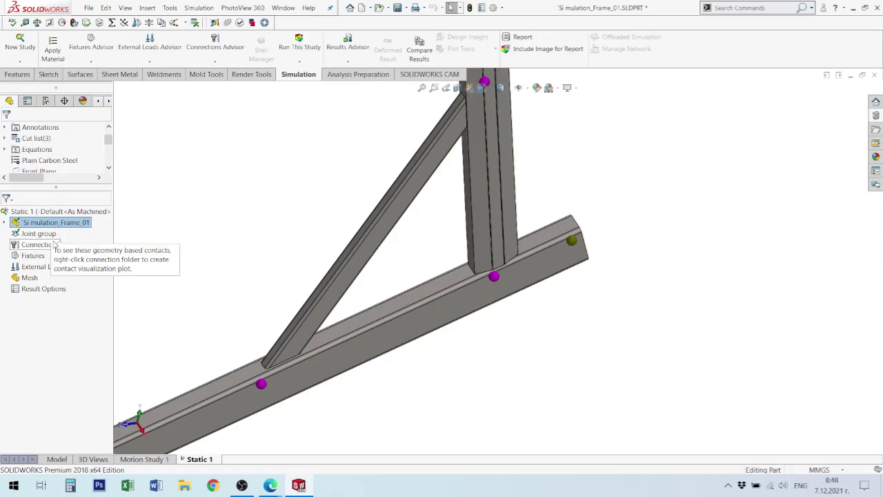
# Step: Replace Alloy Steel with Plain Carbon Steel as the frame's material and apply it
pyautogui.click(55, 53)
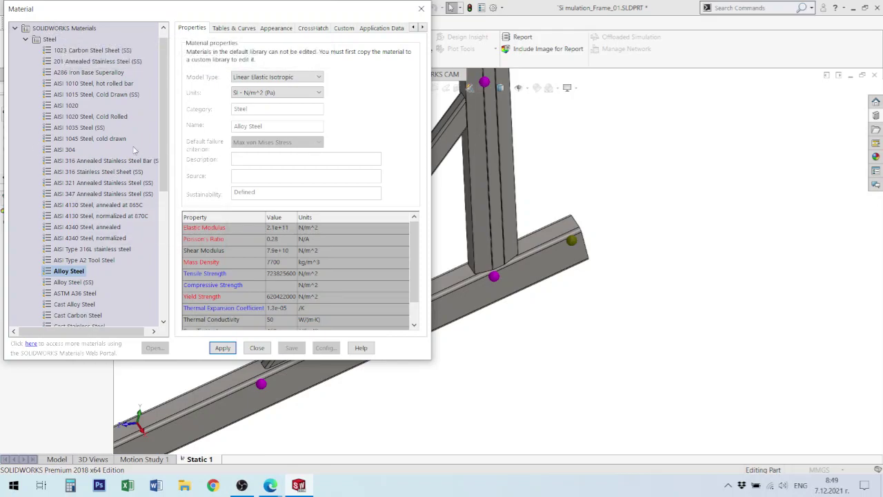
pyautogui.moveTo(167, 138); pyautogui.dragTo(168, 158)
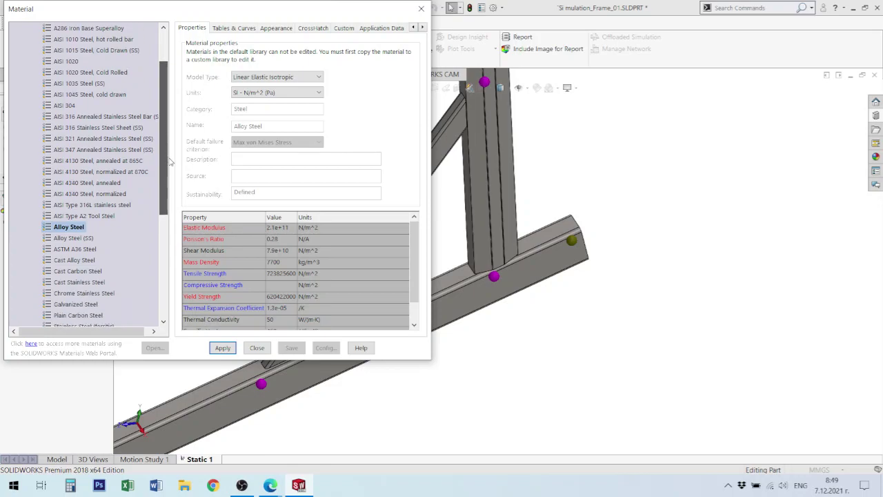
pyautogui.click(77, 315)
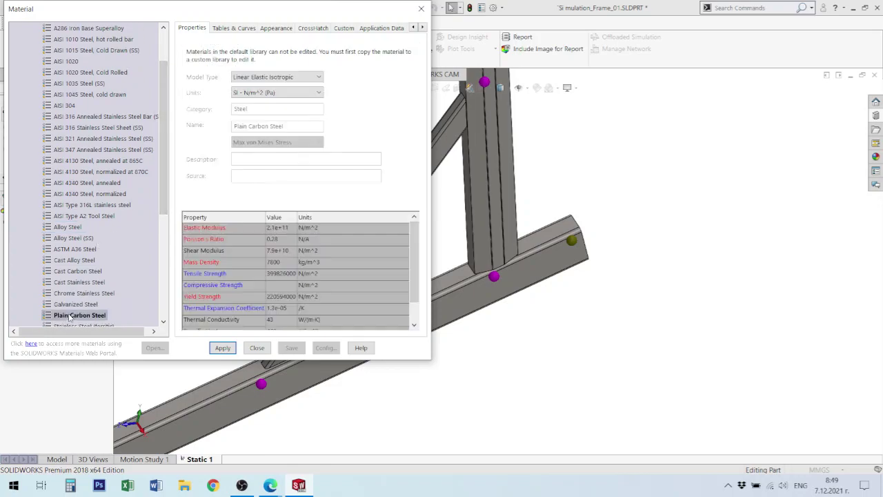
pyautogui.click(223, 349)
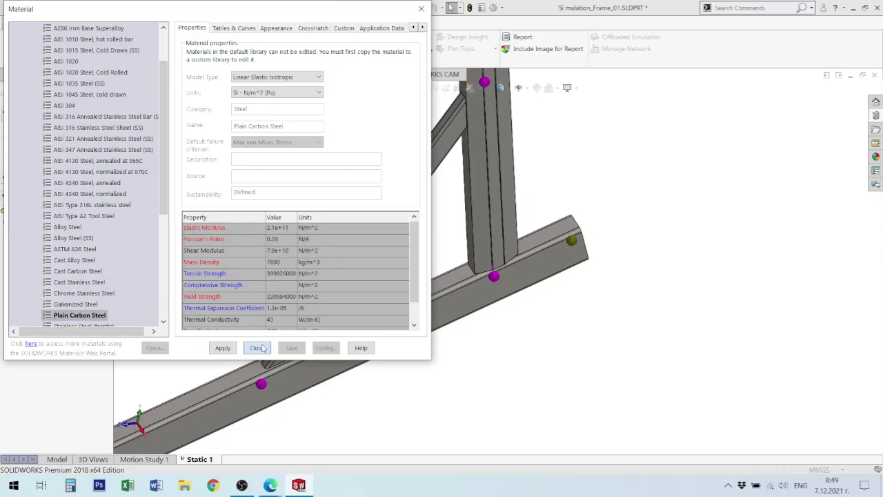
pyautogui.click(255, 348)
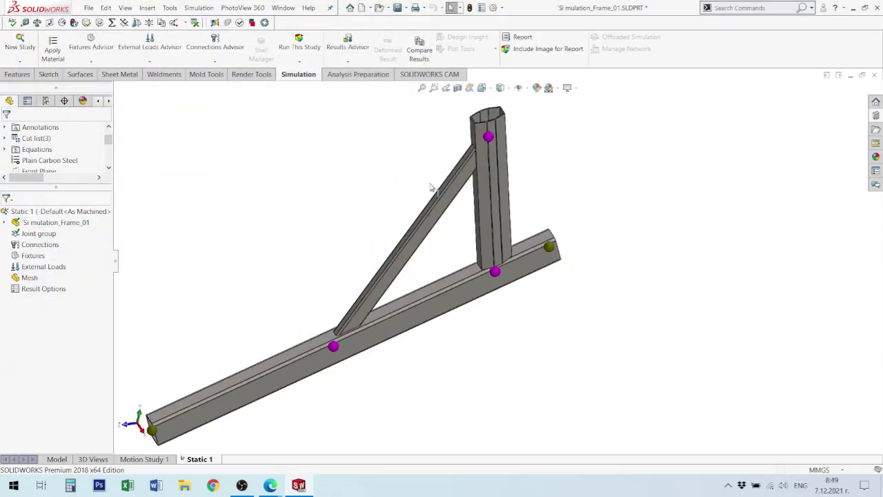
pyautogui.press('z')
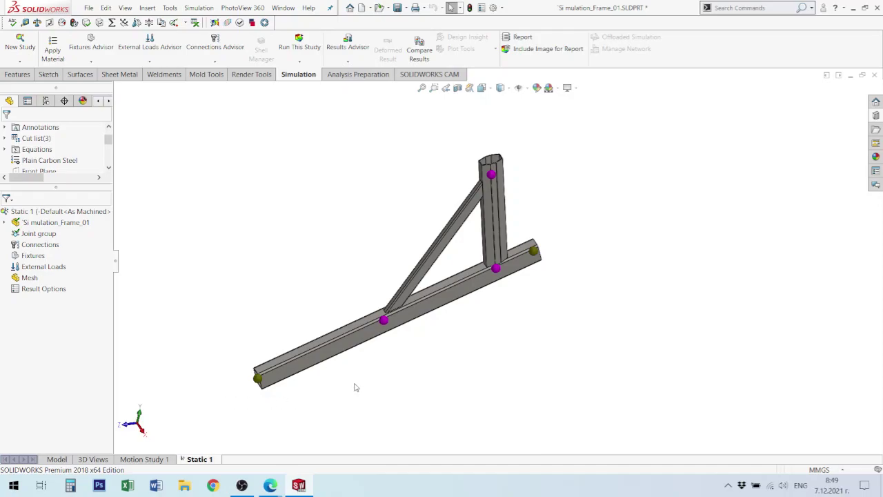
# Step: Edit the Joint group for all beams, recalculate, and accept the warning
pyautogui.click(34, 235)
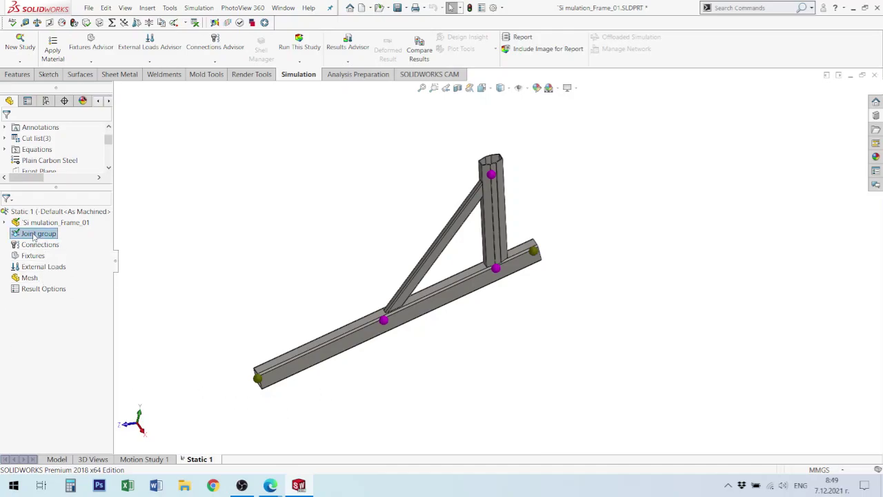
pyautogui.rightClick(33, 235)
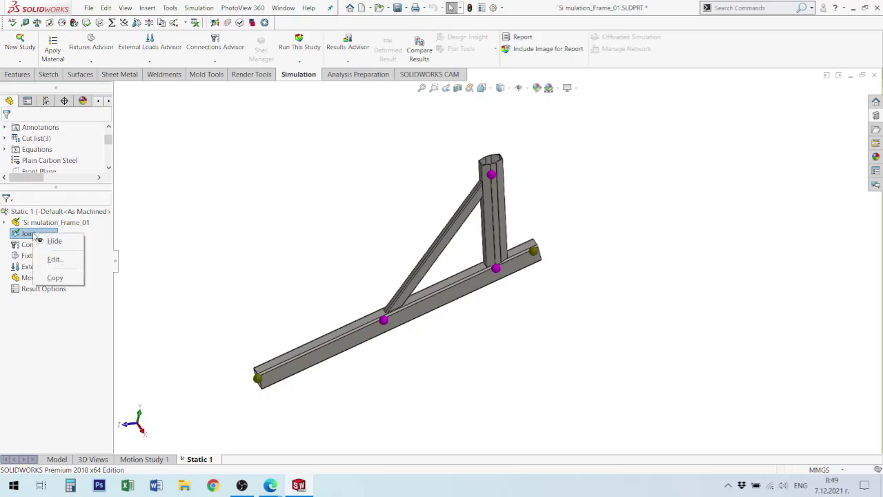
pyautogui.click(59, 262)
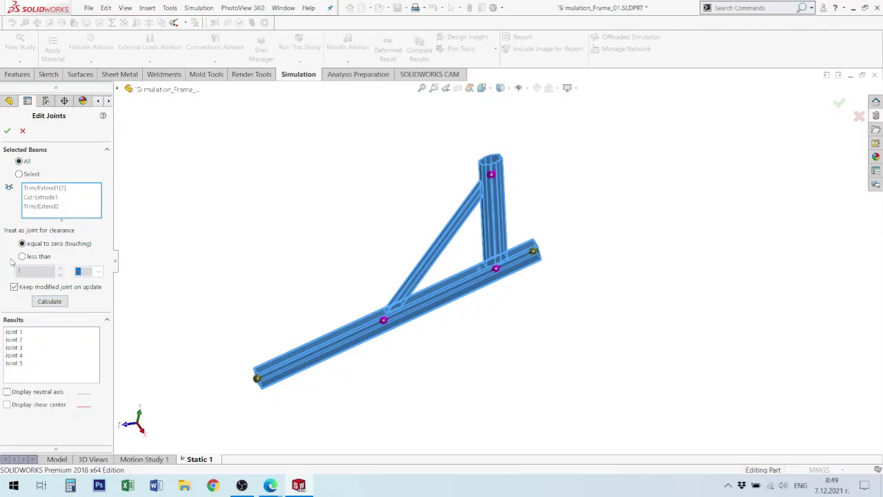
pyautogui.click(58, 304)
pyautogui.click(8, 132)
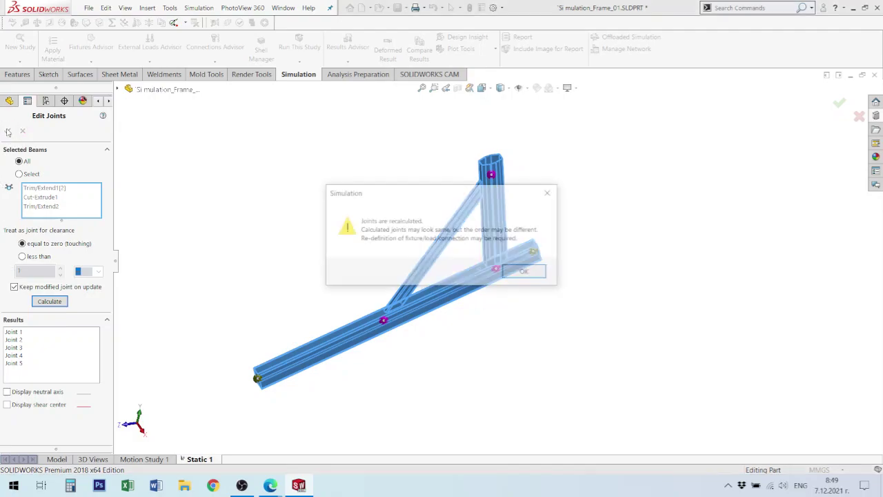
pyautogui.click(526, 272)
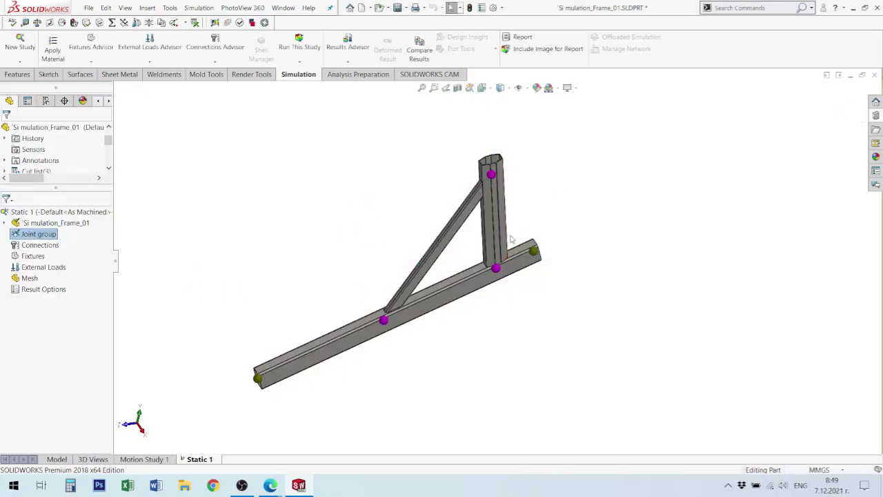
pyautogui.moveTo(478, 240); pyautogui.dragTo(506, 193, button='middle')
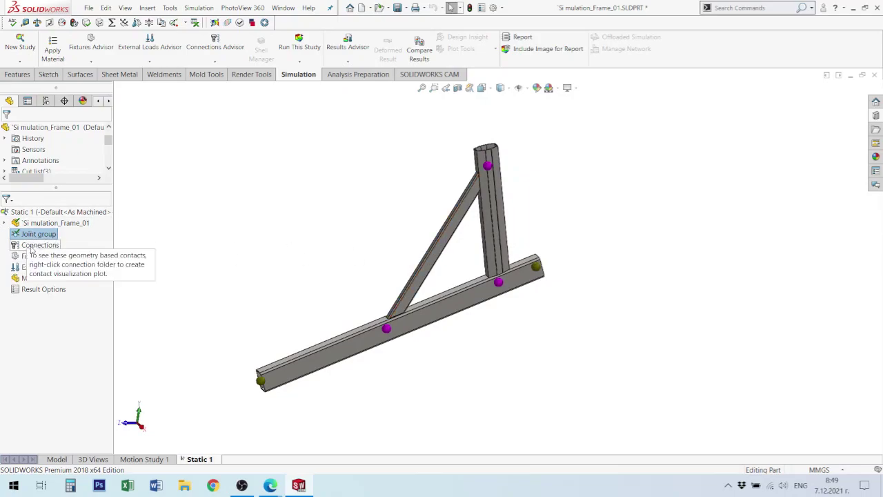
pyautogui.click(35, 259)
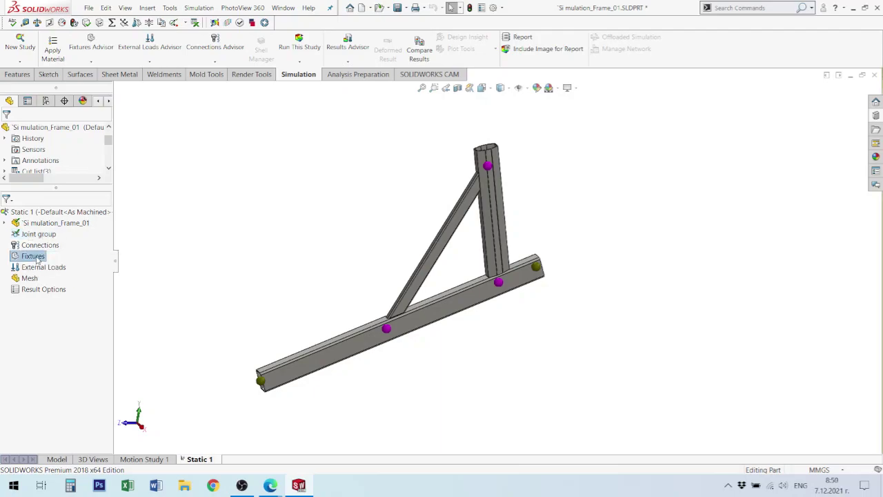
# Step: Add Fixed Geometry at the right and left end joints of the bottom beam
pyautogui.rightClick(37, 260)
pyautogui.click(76, 283)
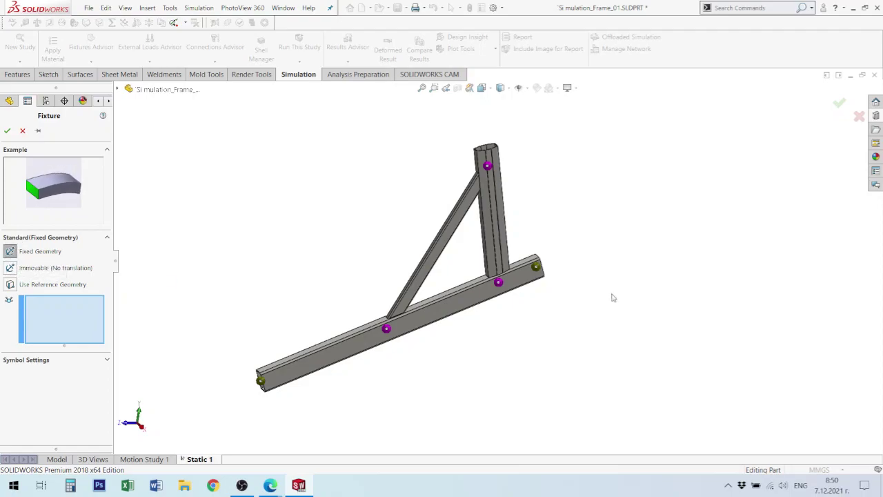
pyautogui.click(538, 269)
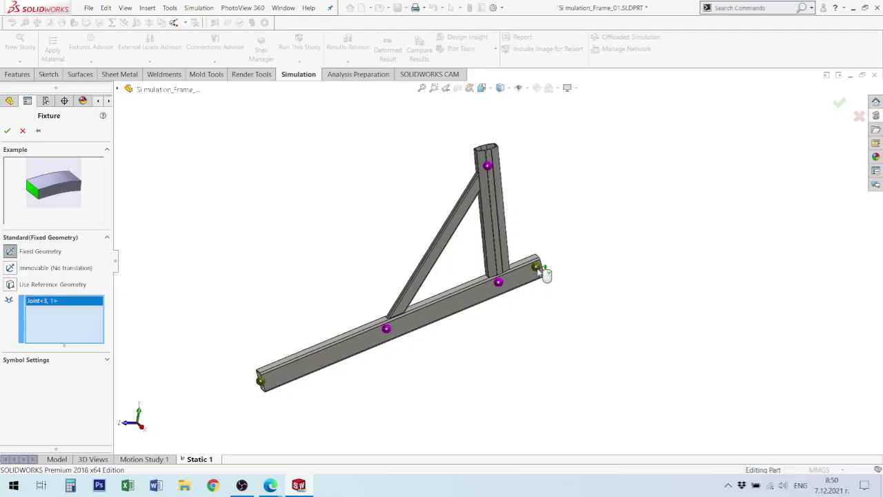
pyautogui.click(261, 381)
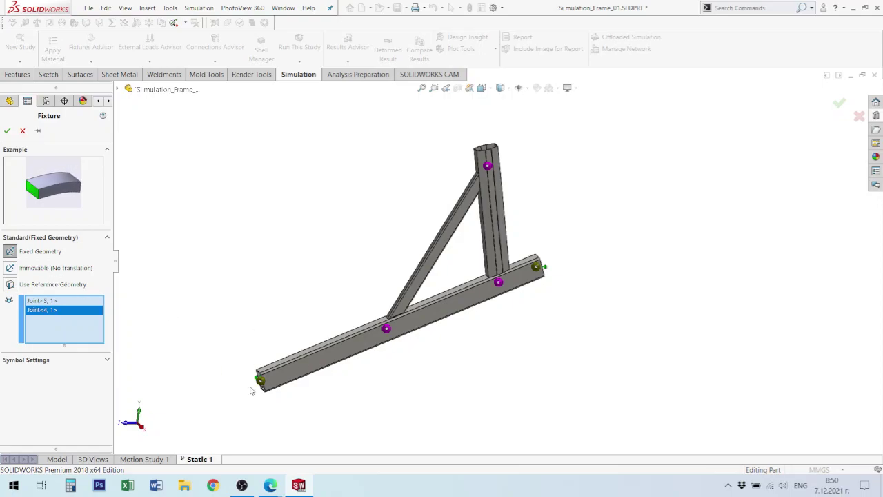
pyautogui.scroll(-3, 260, 347)
pyautogui.scroll(-2, 306, 342)
pyautogui.scroll(2, 580, 229)
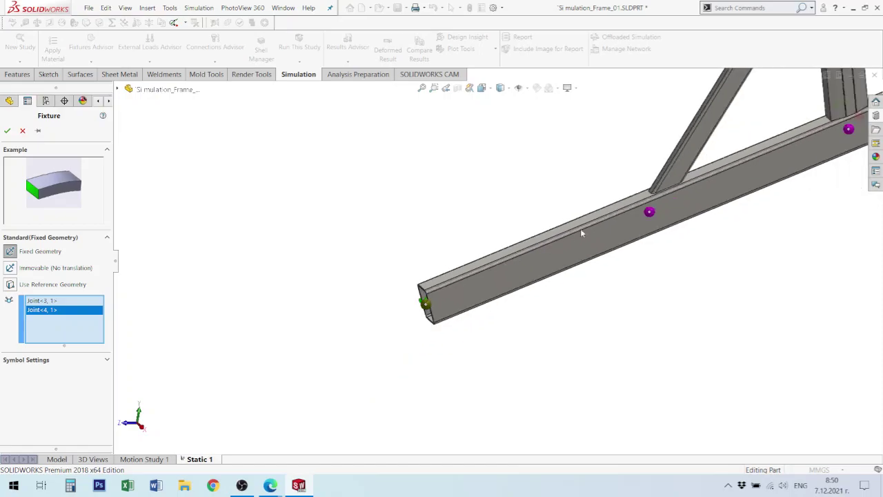
pyautogui.scroll(2, 597, 182)
pyautogui.scroll(1, 597, 180)
pyautogui.scroll(1, 583, 175)
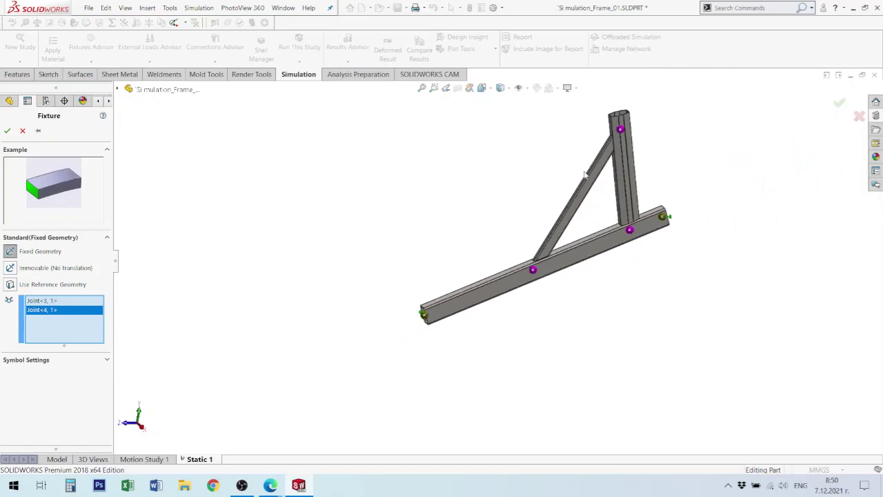
pyautogui.scroll(-1, 583, 176)
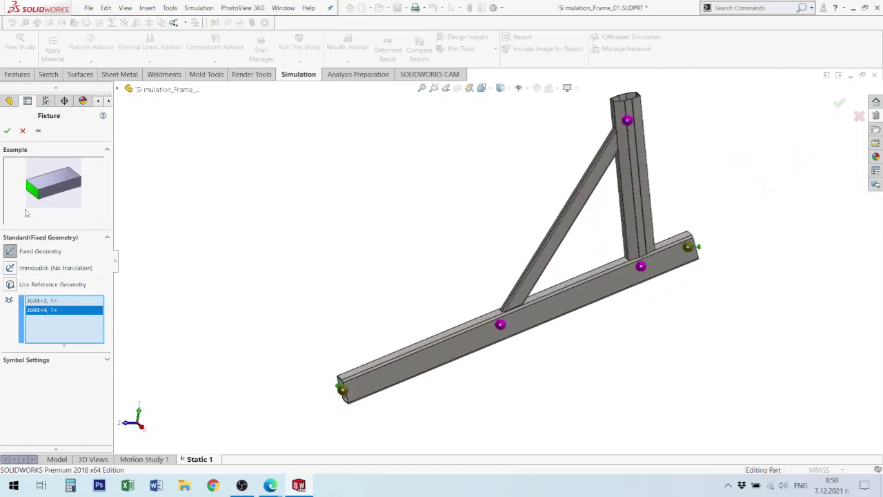
pyautogui.click(8, 130)
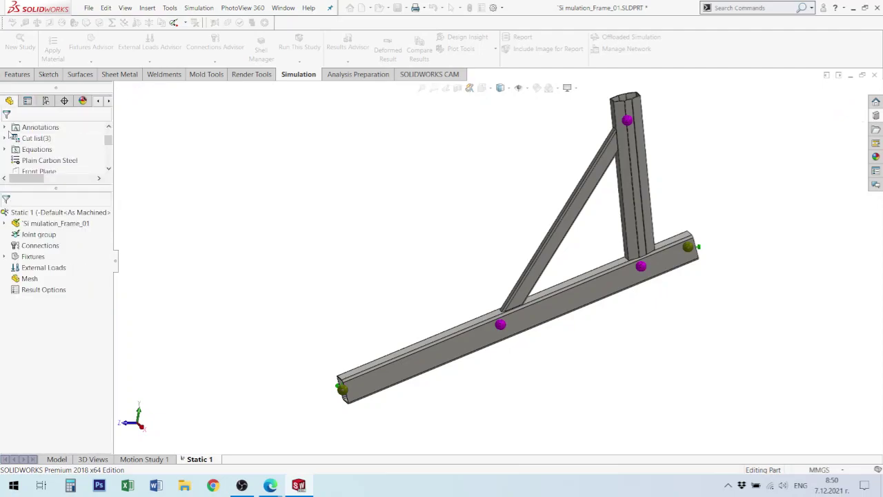
# Step: Start a Force load on joints, picking then removing the vertical beam's top joint
pyautogui.rightClick(38, 269)
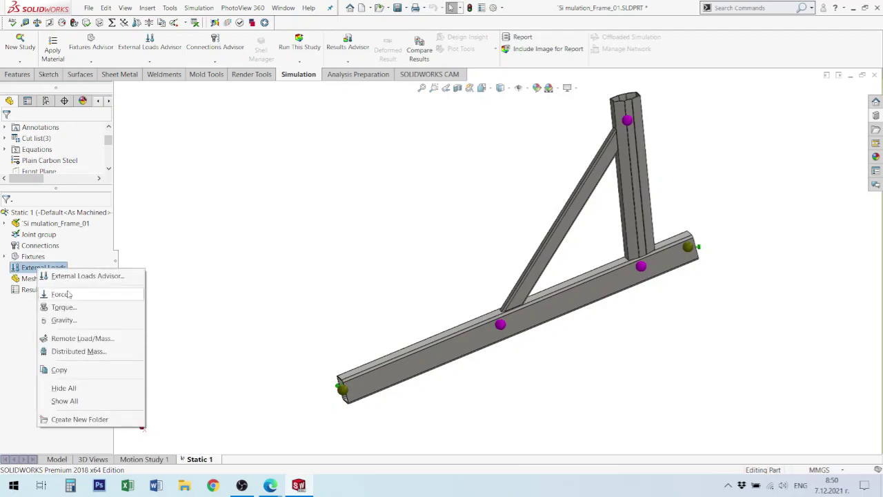
pyautogui.click(61, 294)
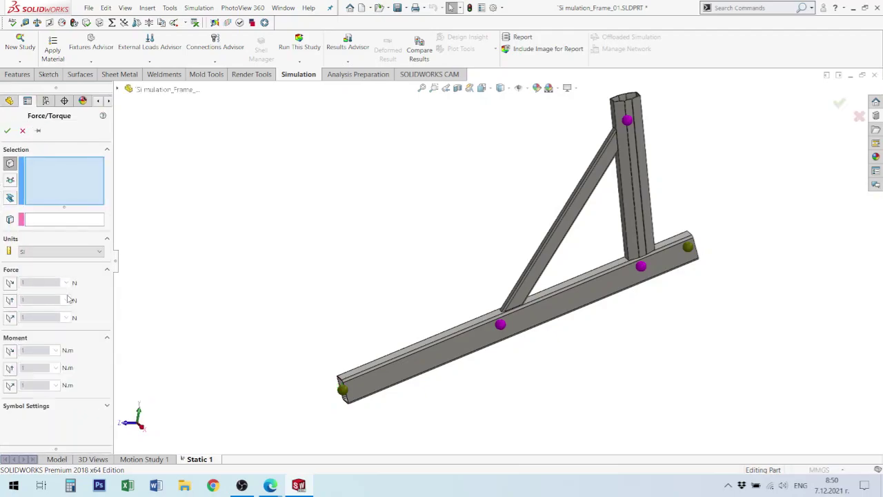
pyautogui.click(13, 180)
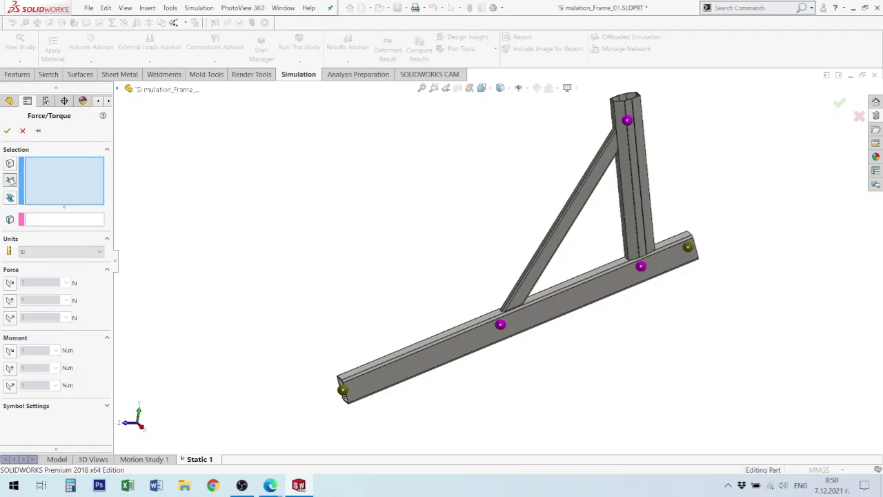
pyautogui.click(11, 163)
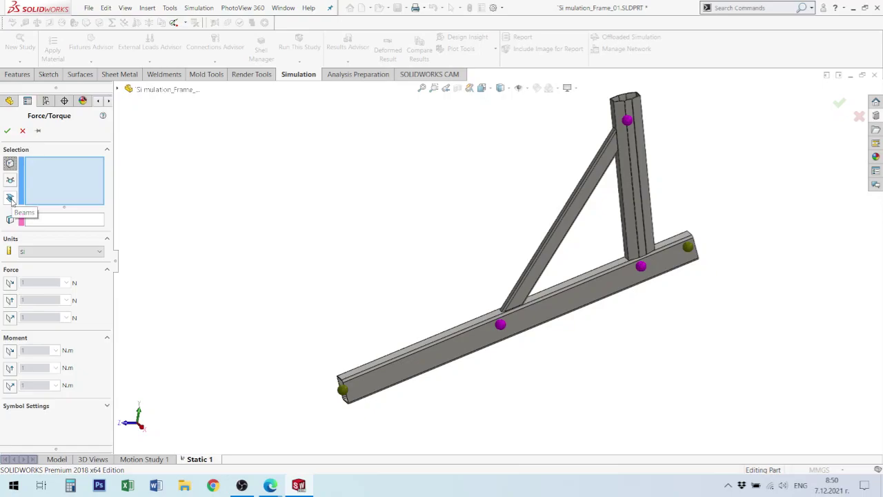
pyautogui.click(11, 180)
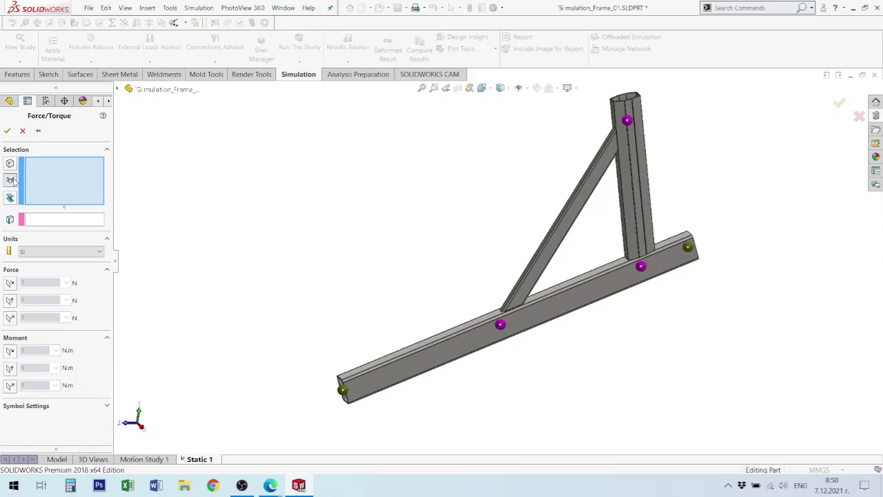
pyautogui.click(629, 122)
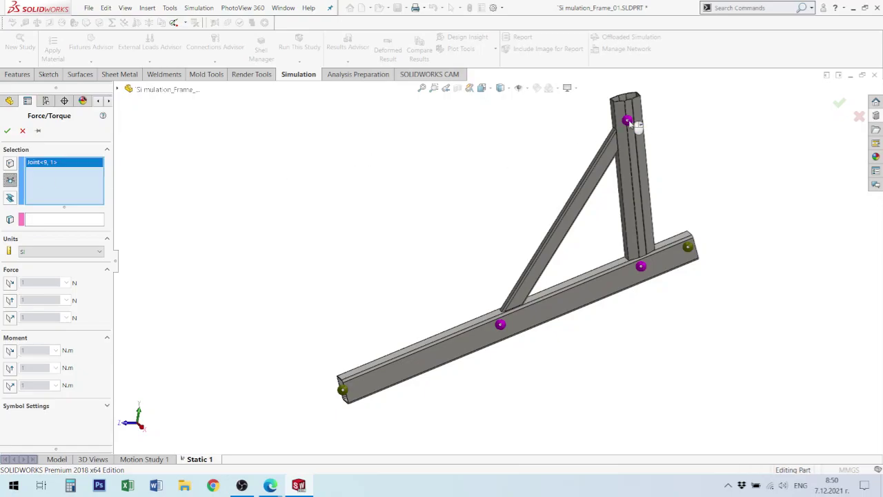
pyautogui.press('z')
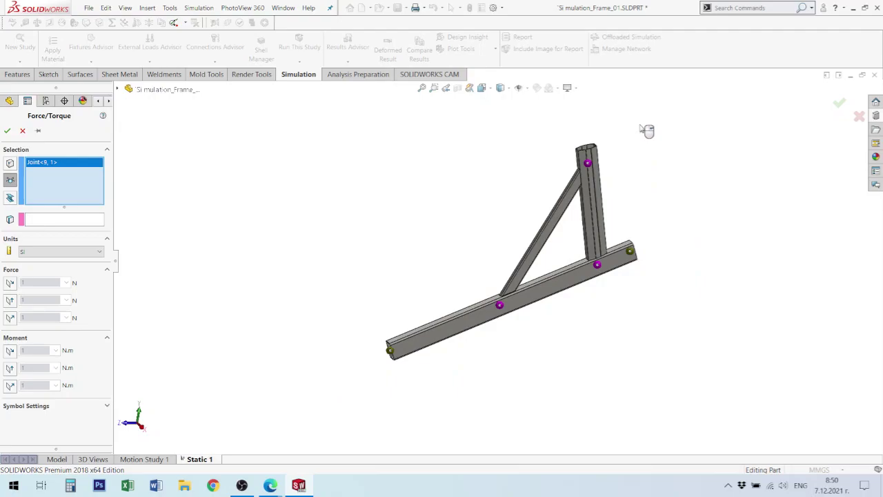
pyautogui.scroll(-2, 607, 166)
pyautogui.scroll(-2, 552, 203)
pyautogui.scroll(-2, 517, 221)
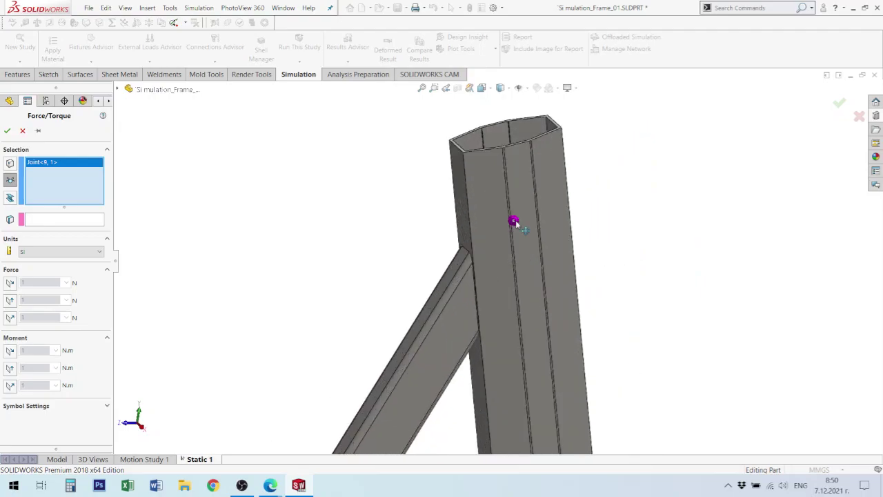
pyautogui.click(514, 221)
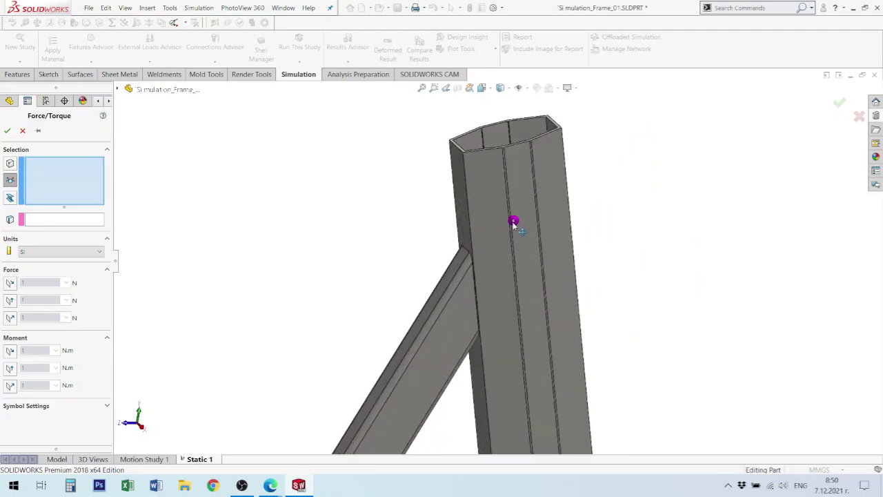
# Step: Pick and delete the vertical beam's top corner vertex, then switch to Beams selection
pyautogui.click(10, 163)
pyautogui.moveTo(564, 102)
pyautogui.mouseDown(button='middle')
pyautogui.moveTo(559, 149)
pyautogui.moveTo(549, 154)
pyautogui.mouseUp(button='middle')
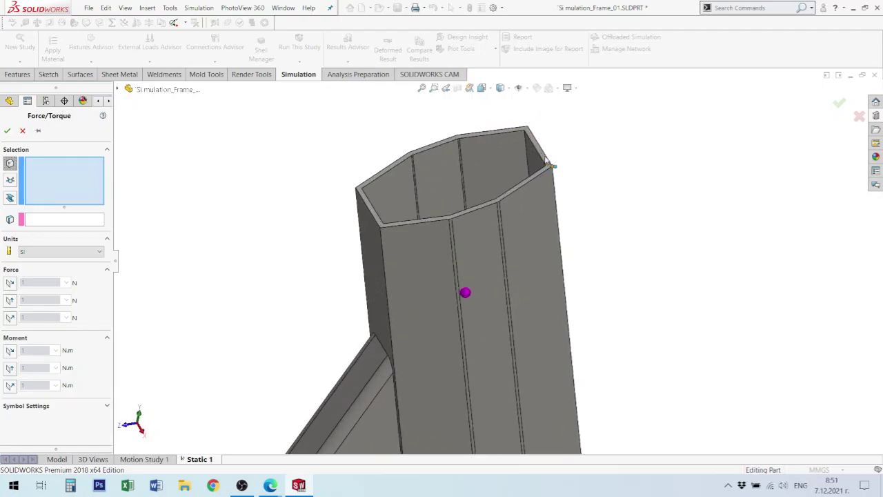
pyautogui.click(549, 163)
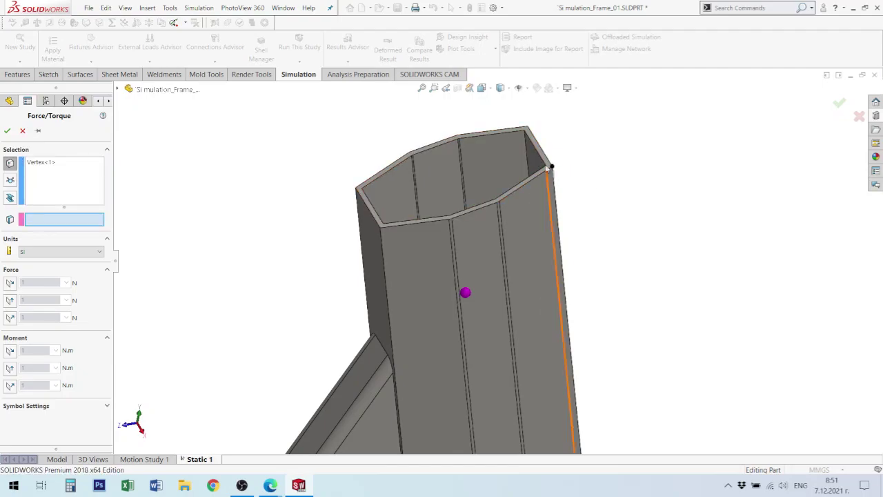
pyautogui.click(50, 162)
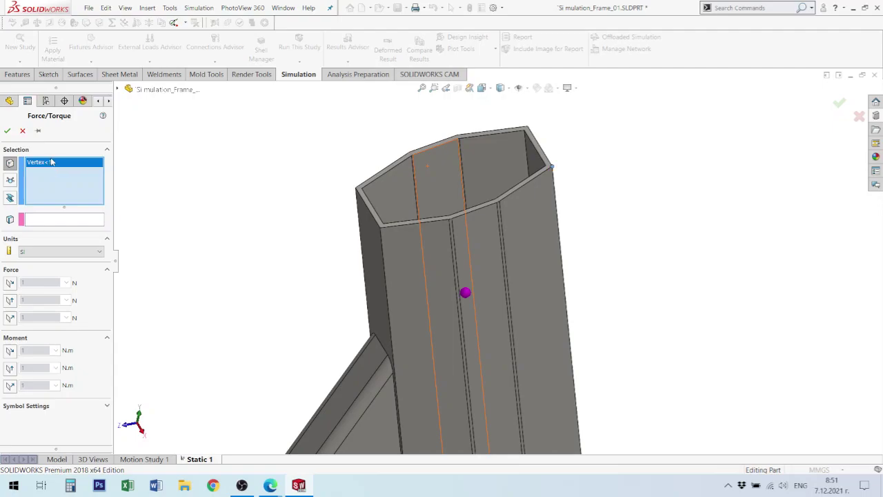
pyautogui.press('Delete')
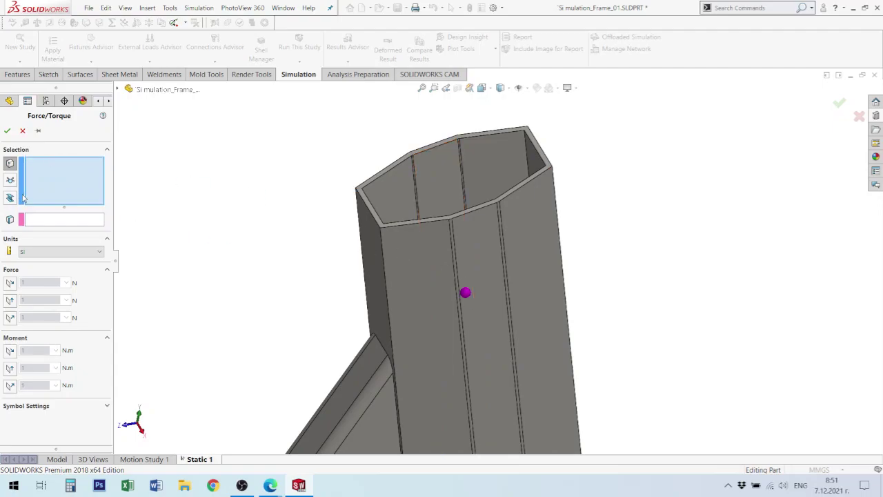
pyautogui.click(10, 197)
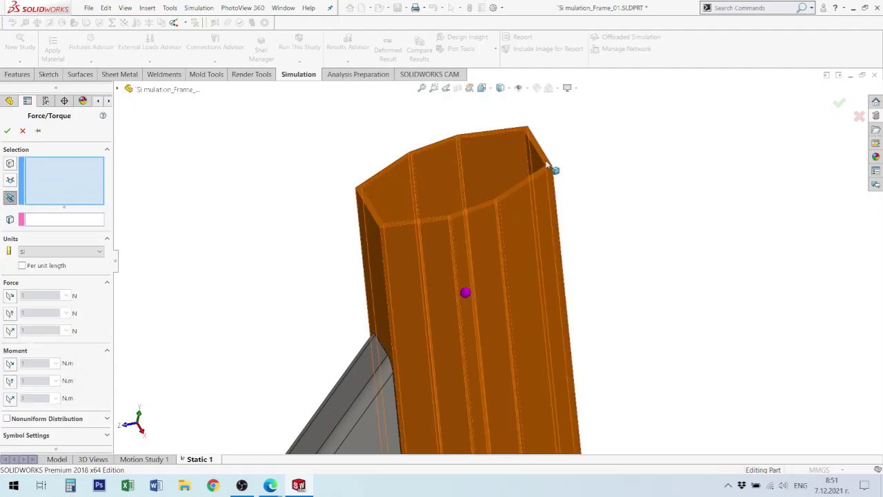
# Step: Target vertical beam Trim/Extend1[2] with an 800 N force along the second plane direction
pyautogui.click(545, 160)
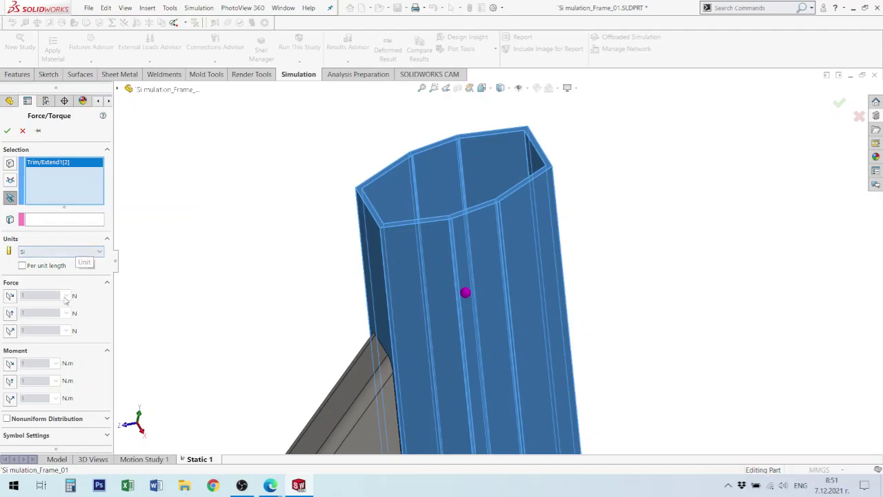
pyautogui.scroll(3, 424, 195)
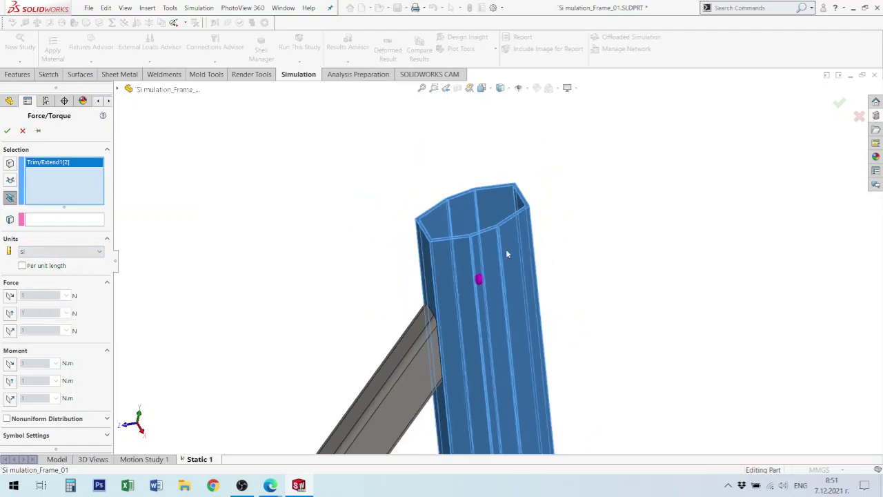
pyautogui.scroll(2, 505, 249)
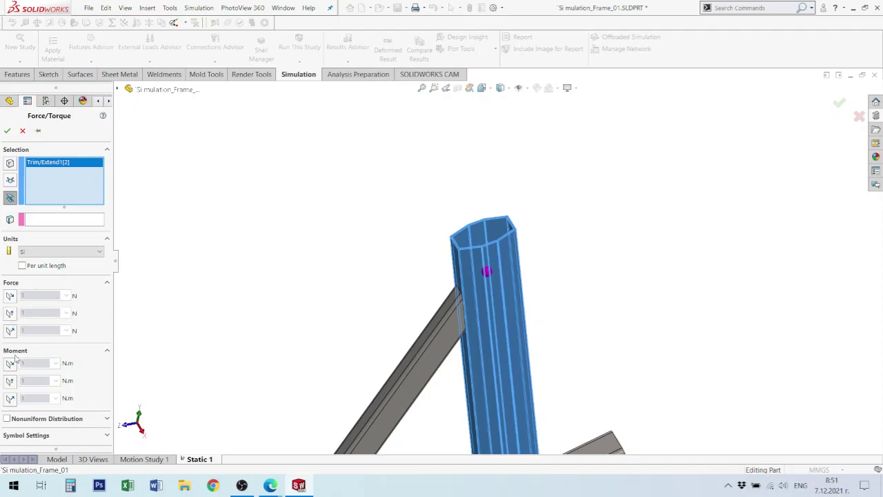
pyautogui.click(10, 312)
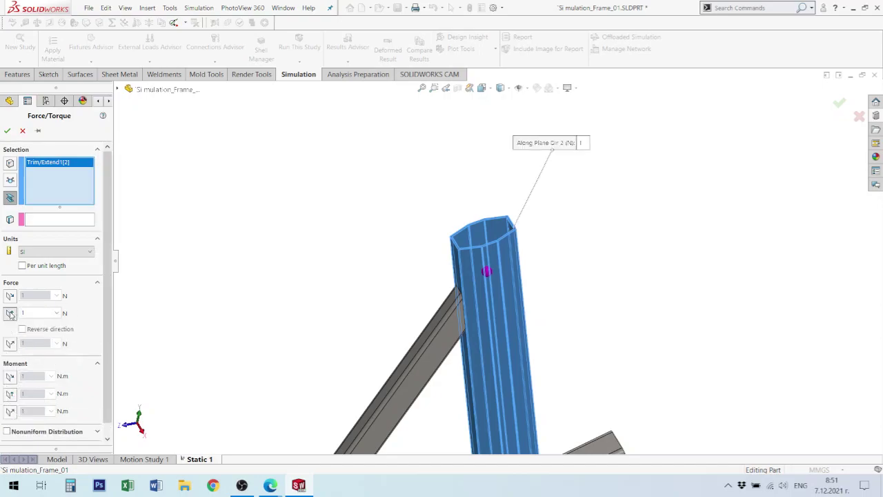
pyautogui.scroll(2, 634, 259)
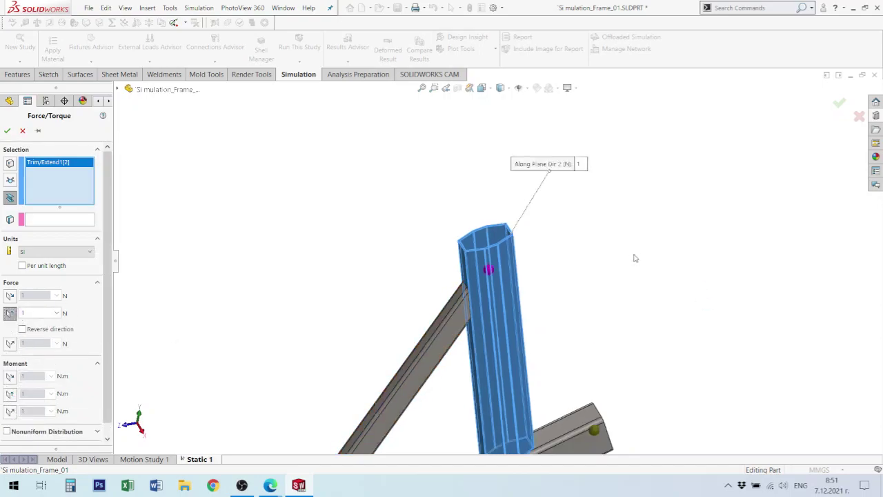
pyautogui.scroll(1, 632, 258)
pyautogui.click(32, 314)
pyautogui.write('800')
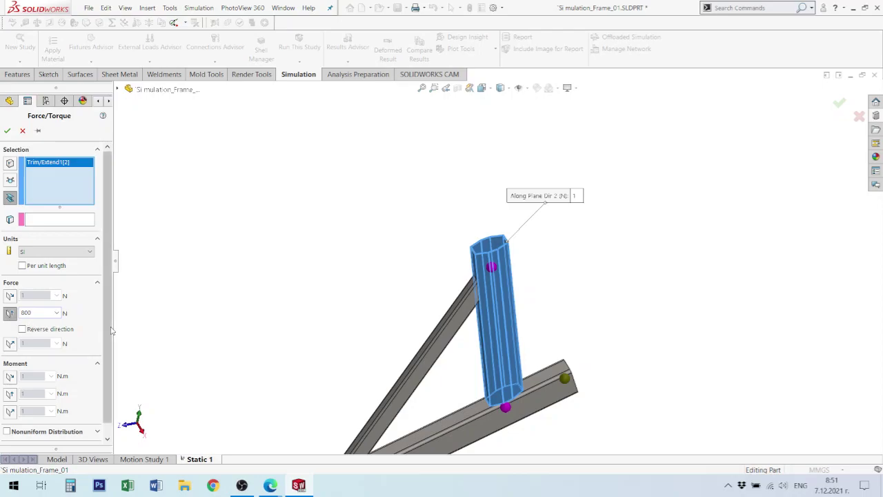
pyautogui.scroll(2, 383, 319)
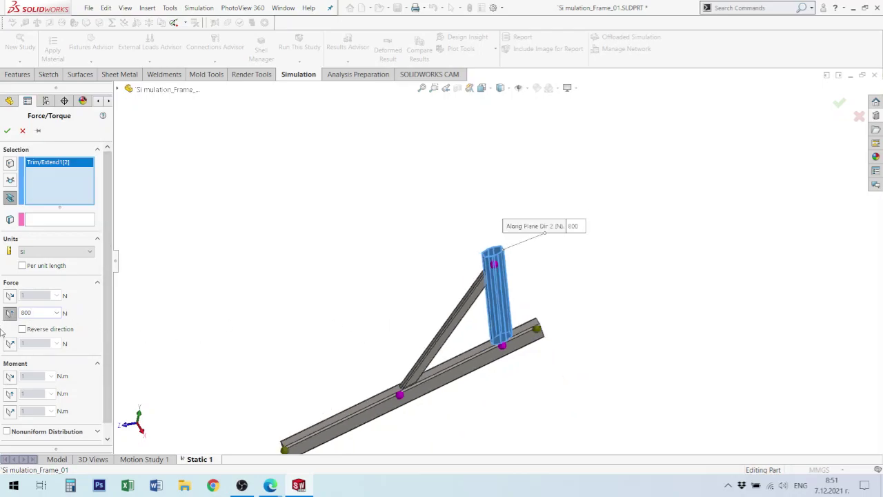
pyautogui.scroll(3, 267, 346)
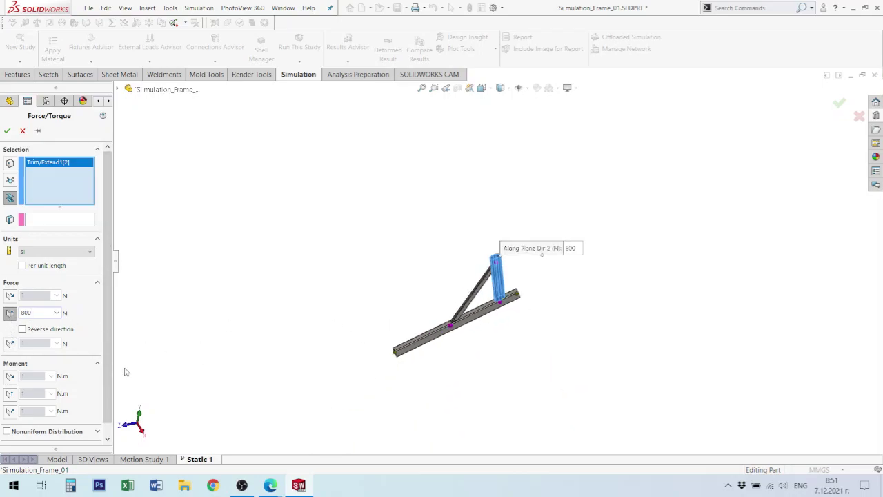
pyautogui.moveTo(438, 351)
pyautogui.mouseDown(button='middle')
pyautogui.moveTo(405, 254)
pyautogui.moveTo(416, 272)
pyautogui.mouseUp(button='middle')
pyautogui.scroll(-2, 423, 280)
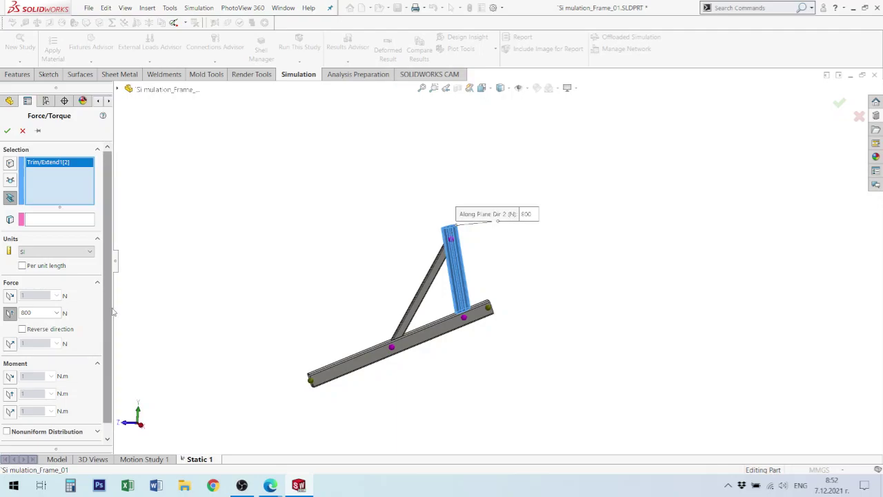
pyautogui.scroll(-1, 108, 308)
# Step: Dismiss the missing-reference warning and apply Force-1 of 800 N along the member's edge
pyautogui.click(7, 131)
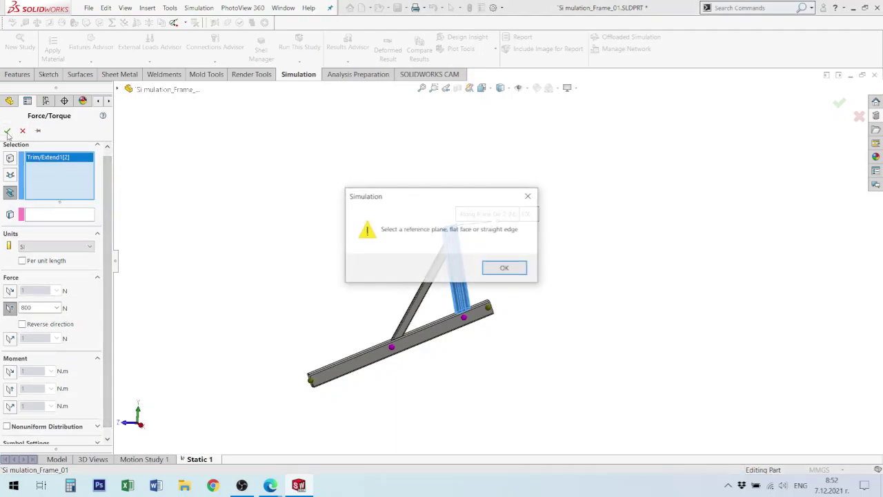
pyautogui.click(506, 269)
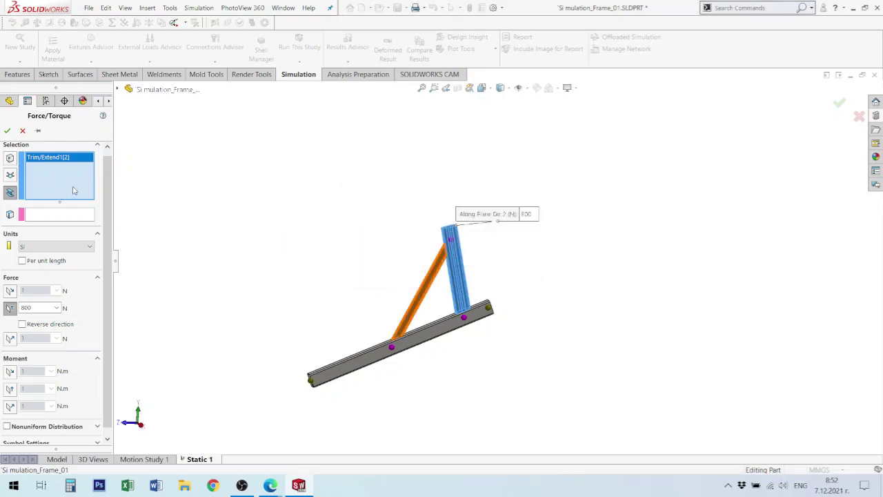
pyautogui.click(46, 217)
pyautogui.scroll(-3, 357, 221)
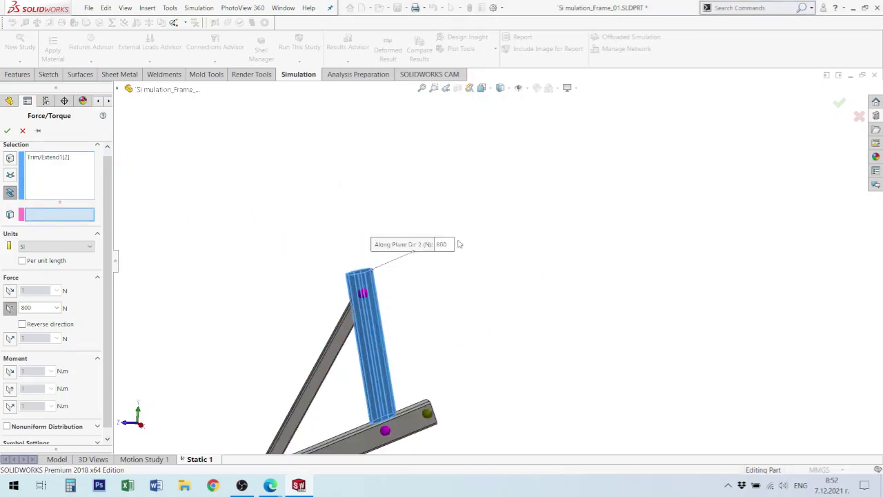
pyautogui.scroll(-2, 356, 221)
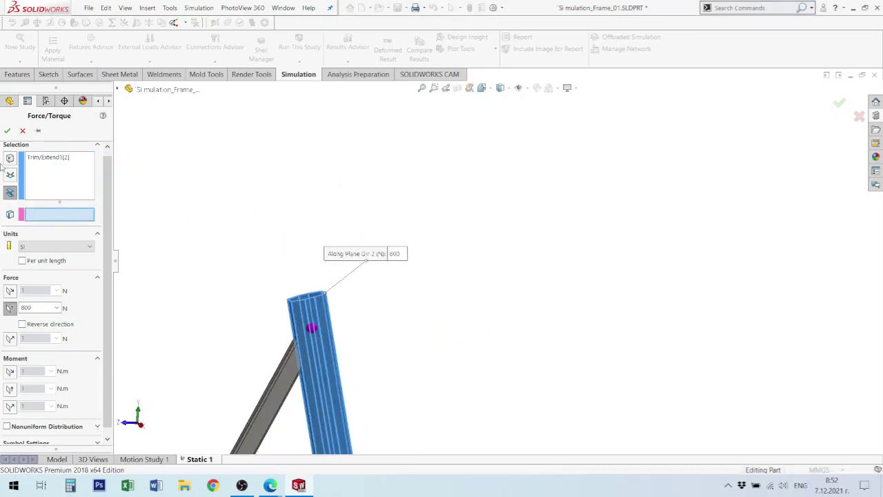
pyautogui.click(322, 336)
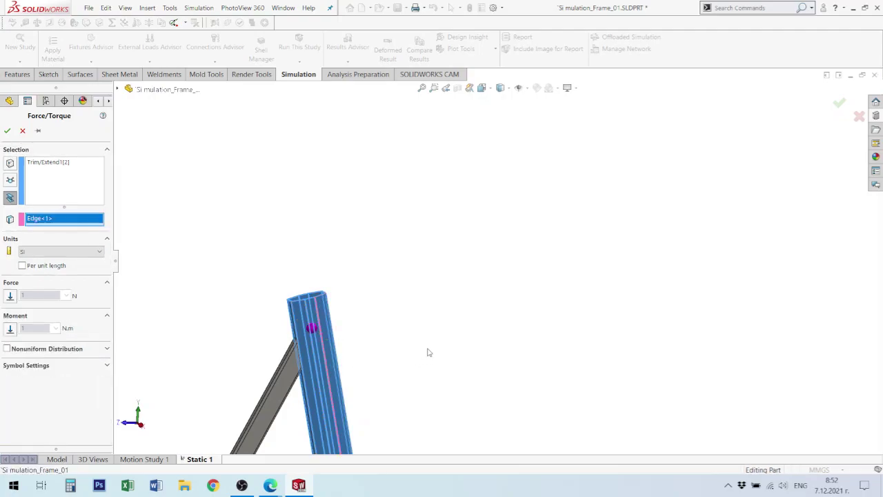
pyautogui.scroll(3, 428, 352)
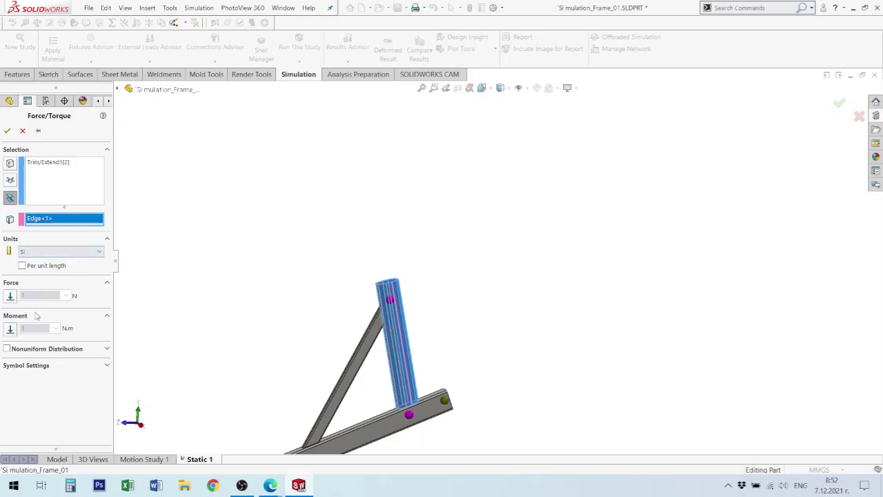
pyautogui.click(10, 295)
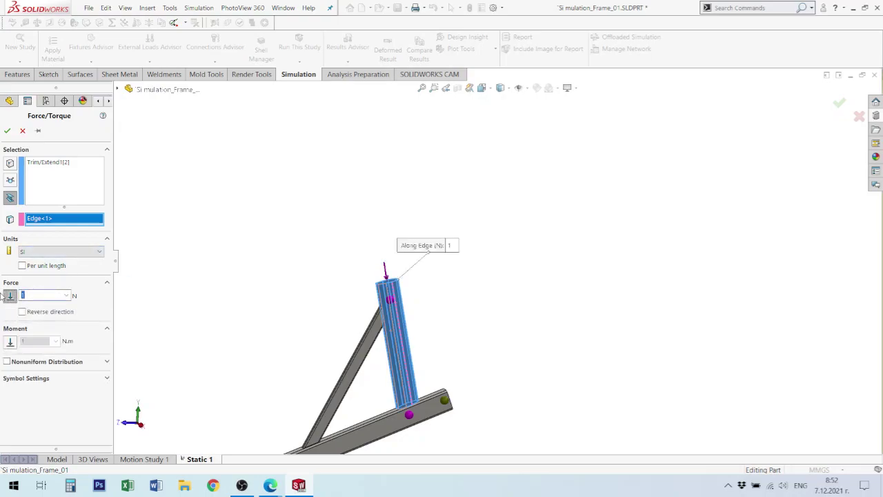
pyautogui.write('800')
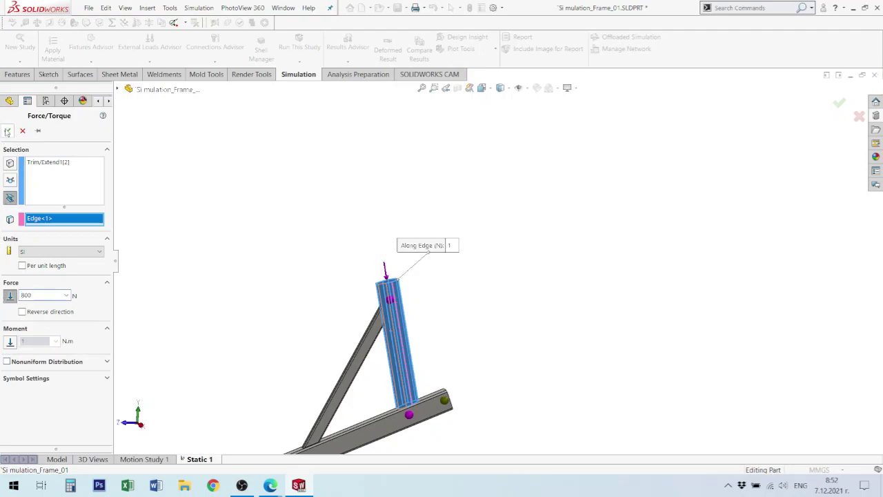
pyautogui.click(6, 130)
# Step: Save the part, then Mesh and Run Static 1 to get Stress1 and Displacement1 results
pyautogui.scroll(2, 445, 376)
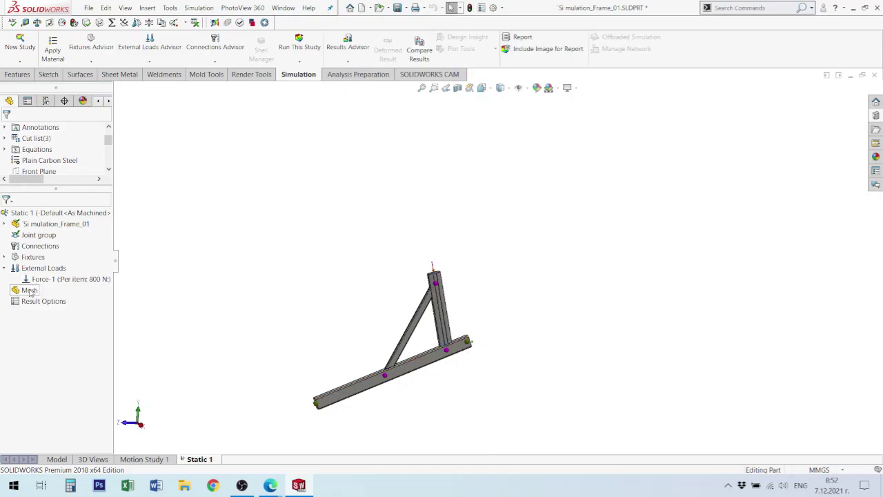
pyautogui.click(397, 7)
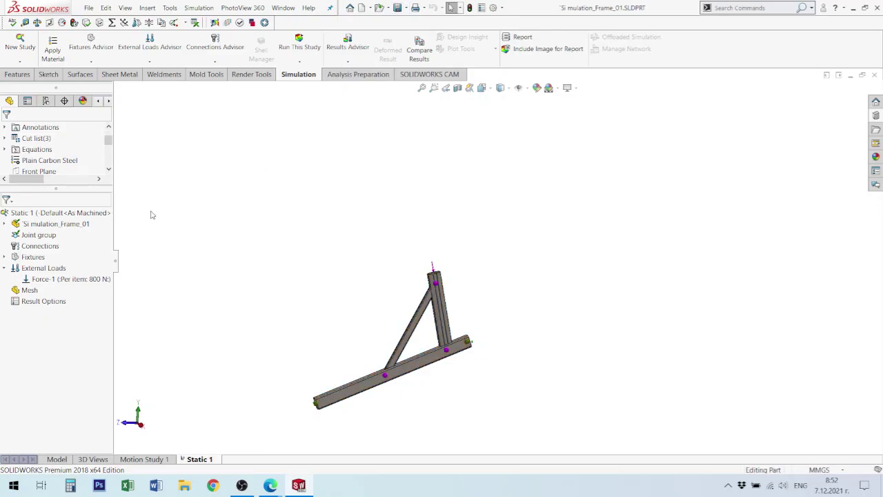
pyautogui.rightClick(22, 290)
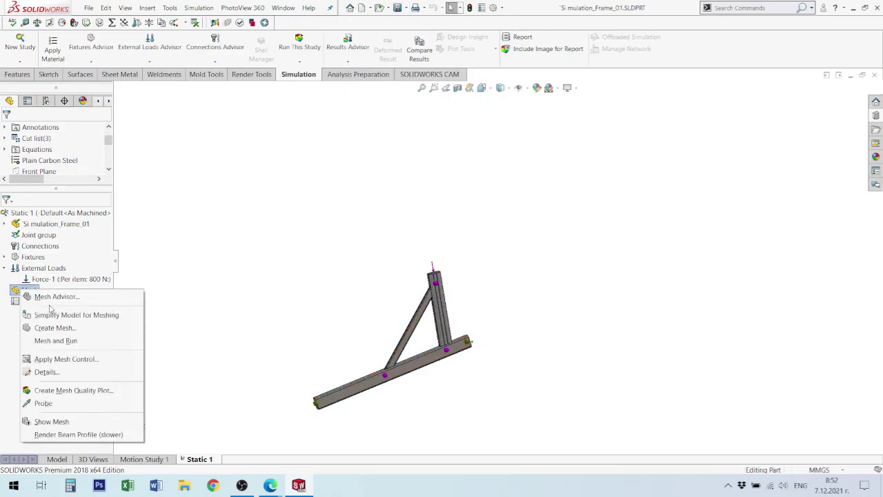
pyautogui.click(57, 341)
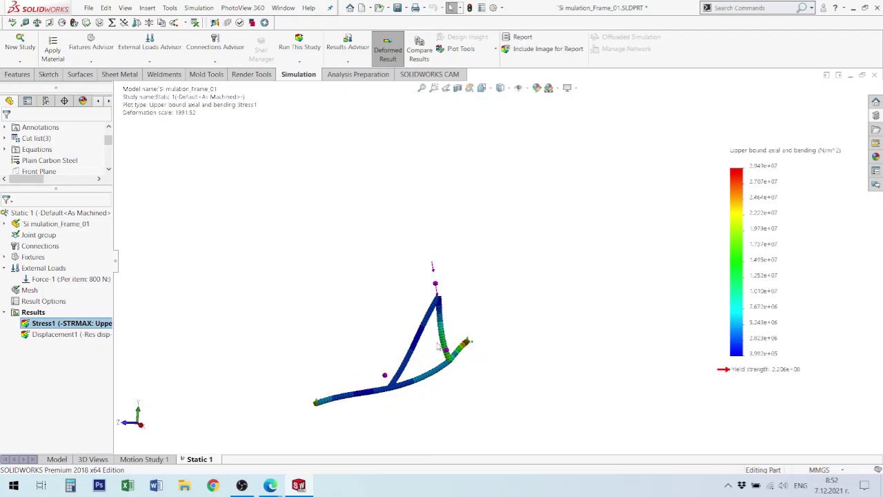
pyautogui.scroll(-1, 436, 347)
pyautogui.scroll(-1, 447, 363)
pyautogui.scroll(-2, 396, 298)
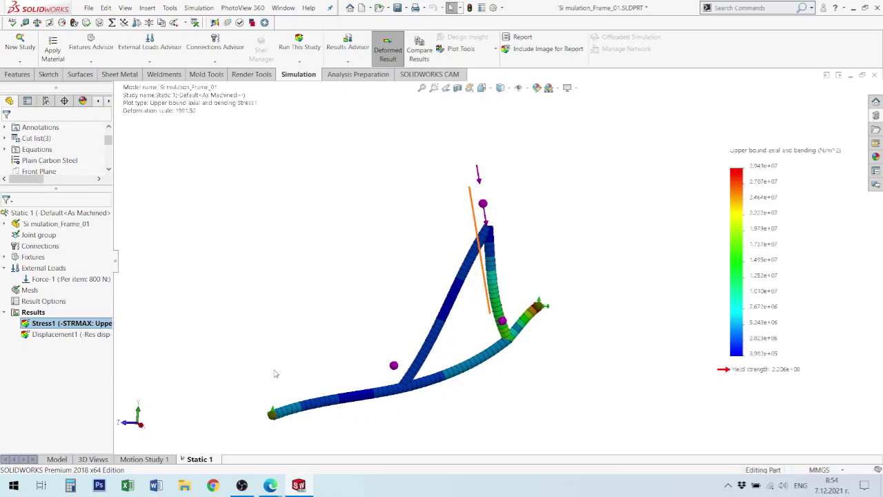
# Step: Add a Gravity-1 load of -9.81 m/s^2 to Static 1's External Loads
pyautogui.click(43, 268)
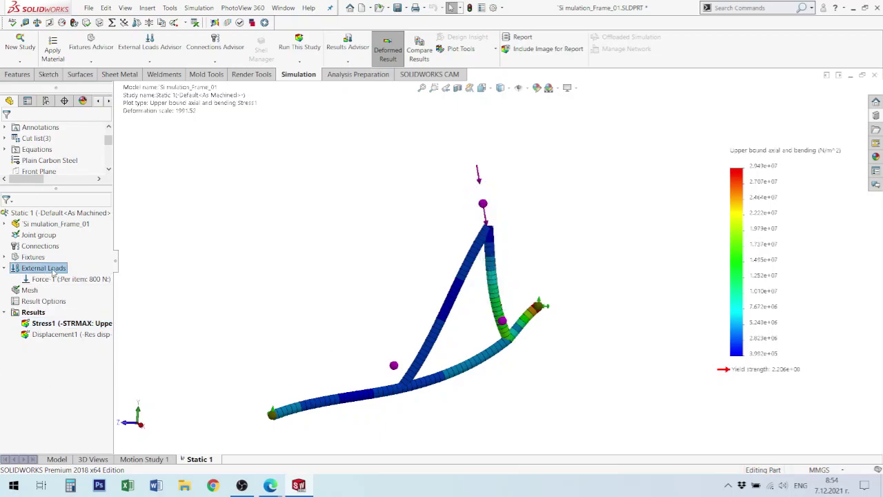
pyautogui.rightClick(51, 268)
pyautogui.click(96, 321)
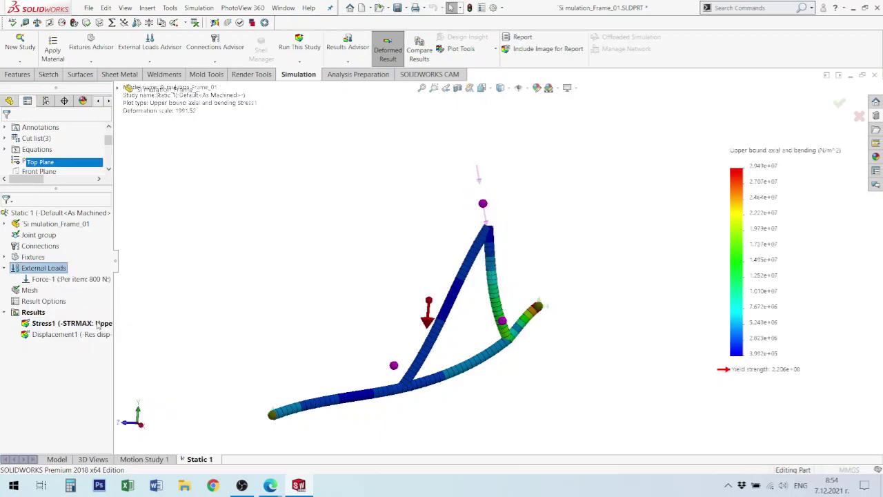
pyautogui.click(7, 130)
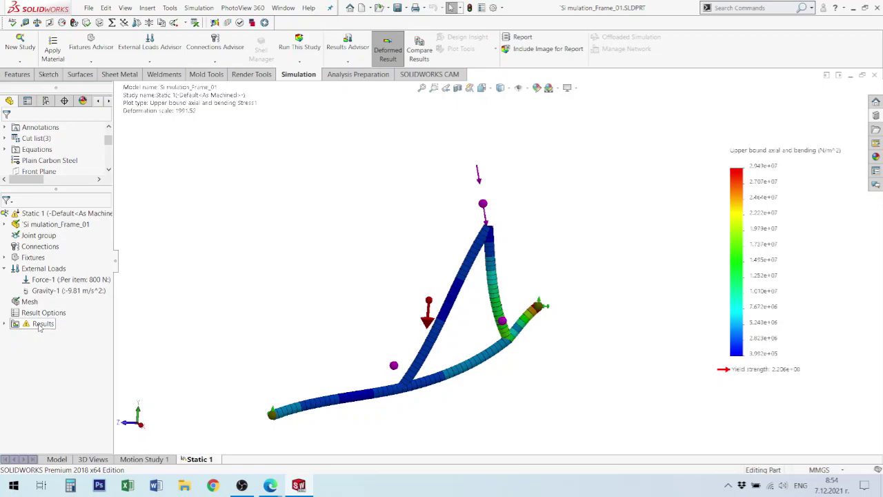
pyautogui.rightClick(42, 312)
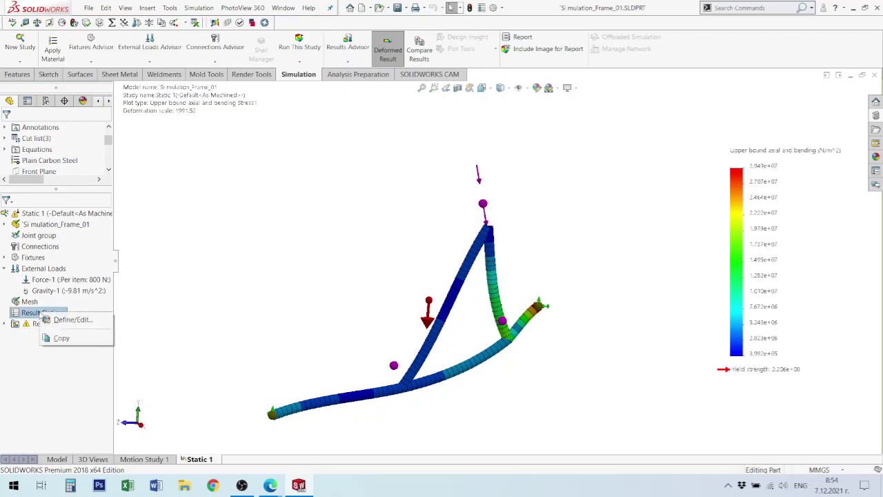
pyautogui.click(206, 258)
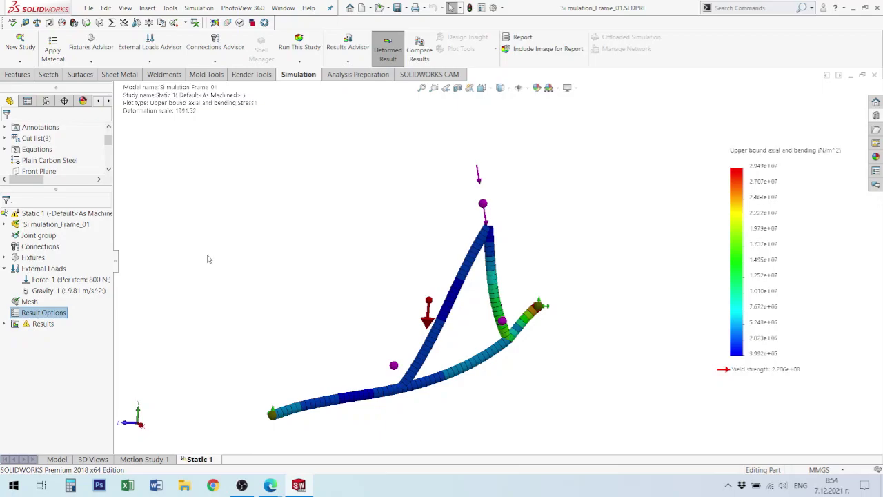
# Step: Re-mesh and rerun Static 1 so Stress1 spans 4.450e+05 to 2.974e+07 N/m^2
pyautogui.click(28, 308)
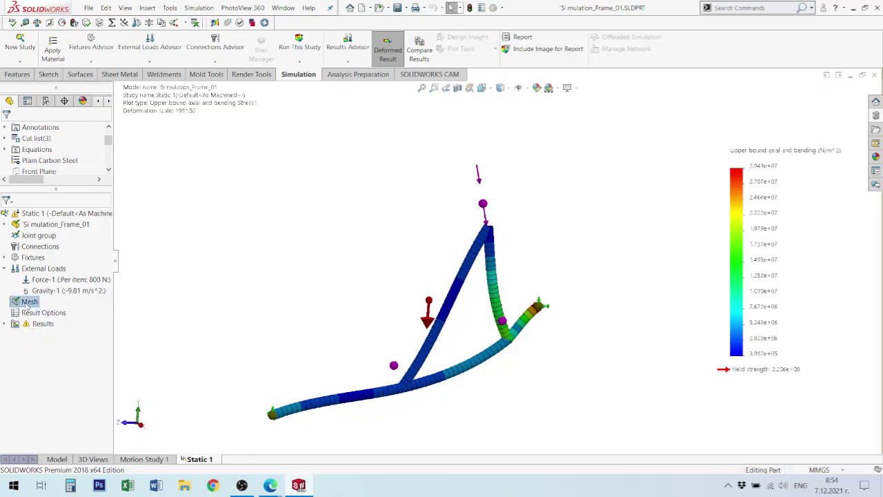
pyautogui.rightClick(28, 306)
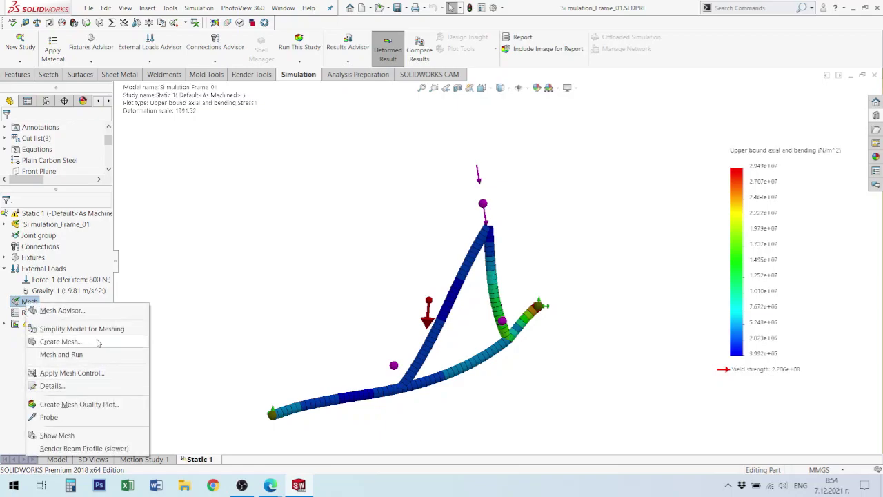
pyautogui.click(86, 357)
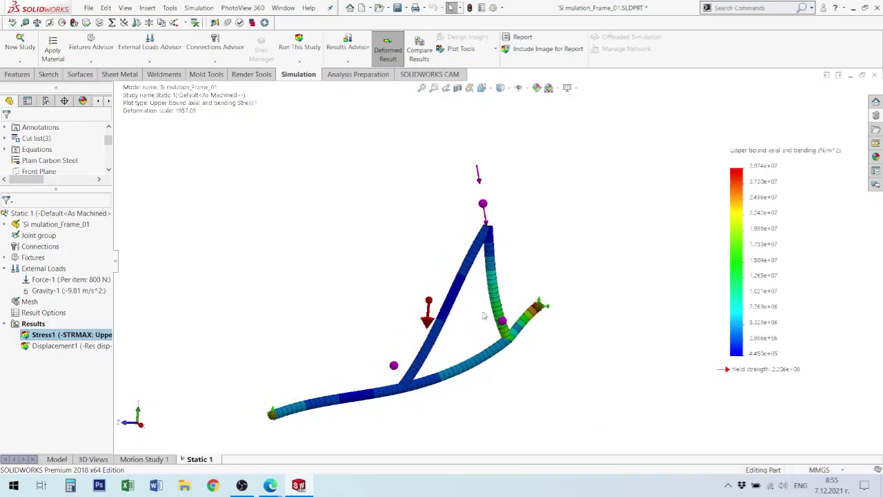
pyautogui.moveTo(483, 316)
pyautogui.mouseDown(button='middle')
pyautogui.moveTo(439, 294)
pyautogui.moveTo(449, 293)
pyautogui.mouseUp(button='middle')
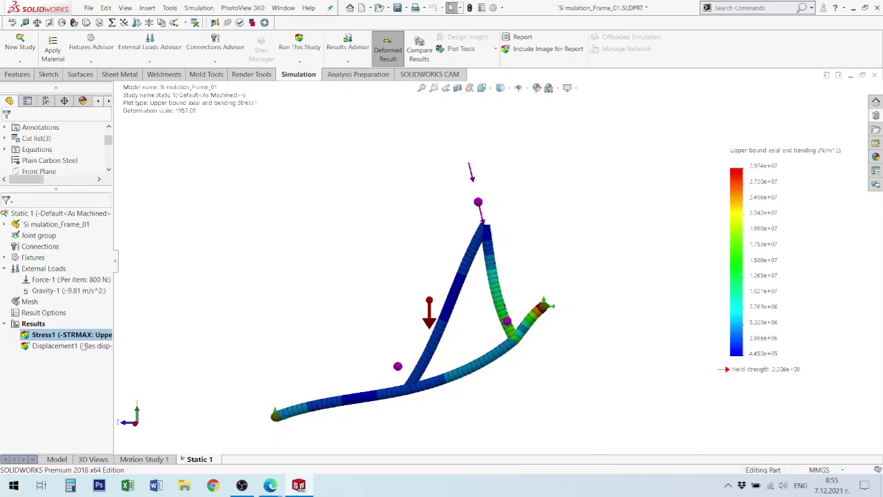
pyautogui.scroll(-1, 69, 290)
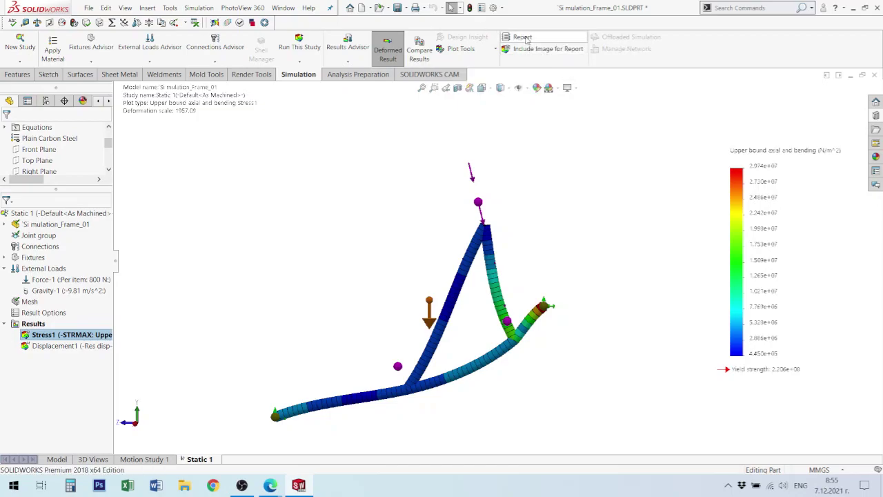
# Step: Publish the Static 1 report with all sections as Si mulation_Frame_01-Static 1-1.docx
pyautogui.click(524, 38)
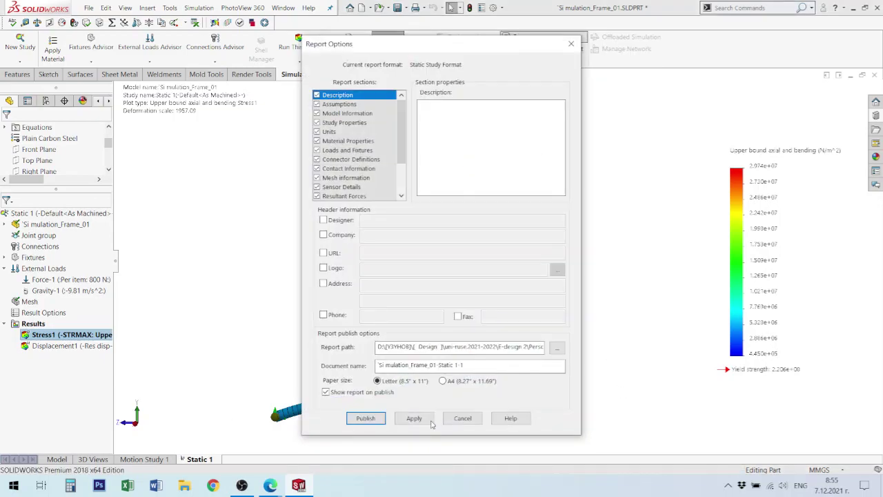
pyautogui.click(365, 417)
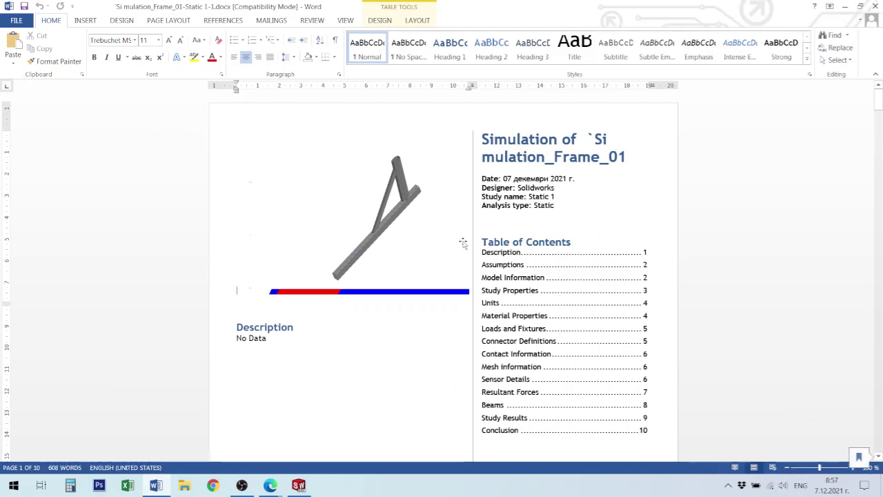
# Step: Scroll through the Word report's pages down to the study results
pyautogui.scroll(-4, 463, 244)
pyautogui.scroll(-5, 483, 276)
pyautogui.scroll(-8, 531, 301)
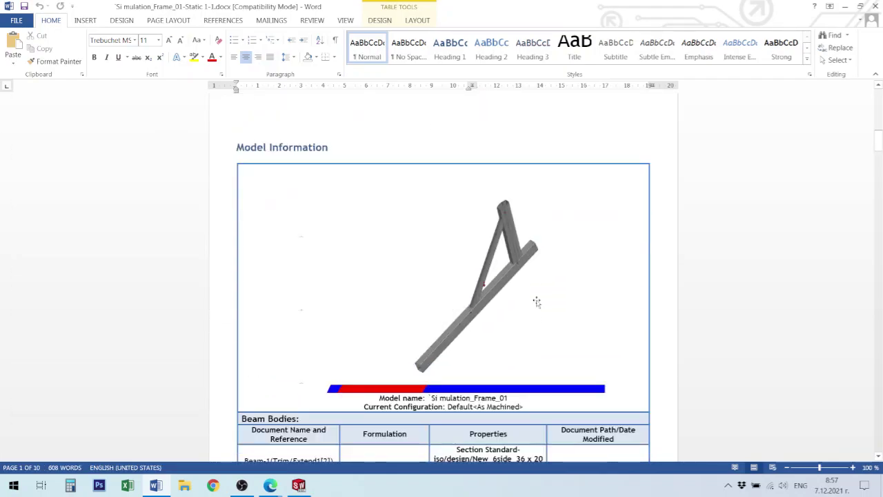
pyautogui.scroll(-3, 498, 202)
pyautogui.scroll(1, 497, 202)
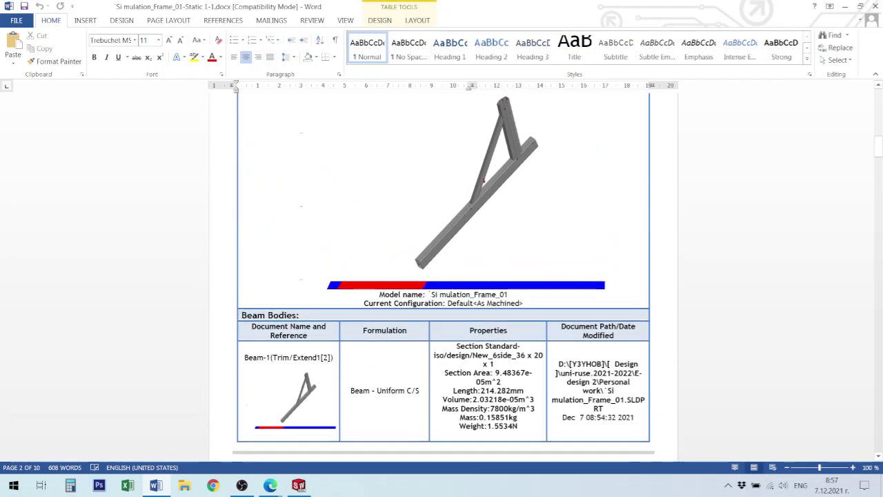
pyautogui.scroll(-4, 489, 276)
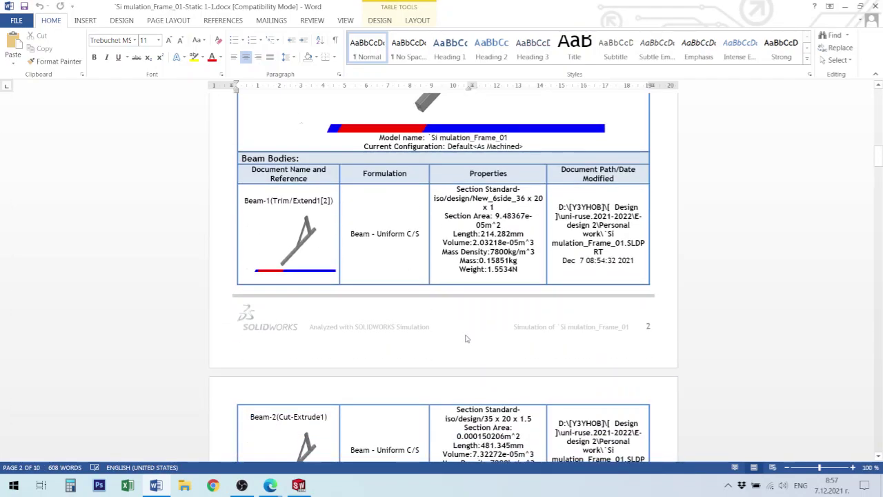
pyautogui.scroll(-4, 465, 338)
pyautogui.scroll(-3, 483, 335)
pyautogui.scroll(-5, 486, 336)
pyautogui.scroll(-7, 491, 338)
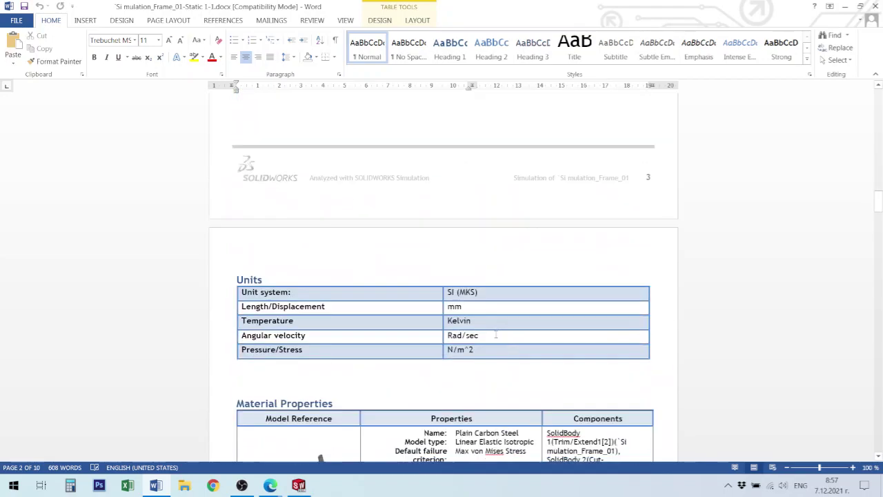
pyautogui.scroll(-6, 494, 338)
pyautogui.scroll(-6, 497, 339)
pyautogui.scroll(-7, 498, 339)
pyautogui.scroll(-9, 498, 339)
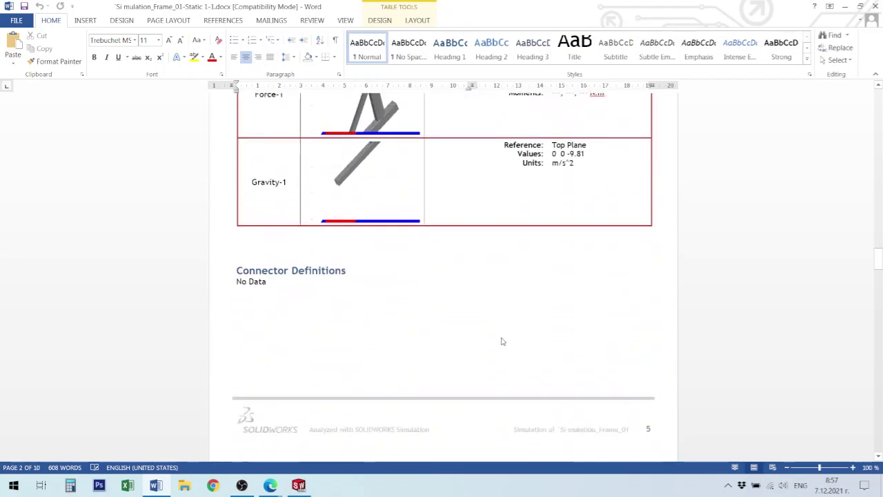
pyautogui.scroll(-2, 498, 339)
pyautogui.scroll(-4, 498, 339)
pyautogui.scroll(-6, 498, 339)
pyautogui.scroll(-2, 499, 339)
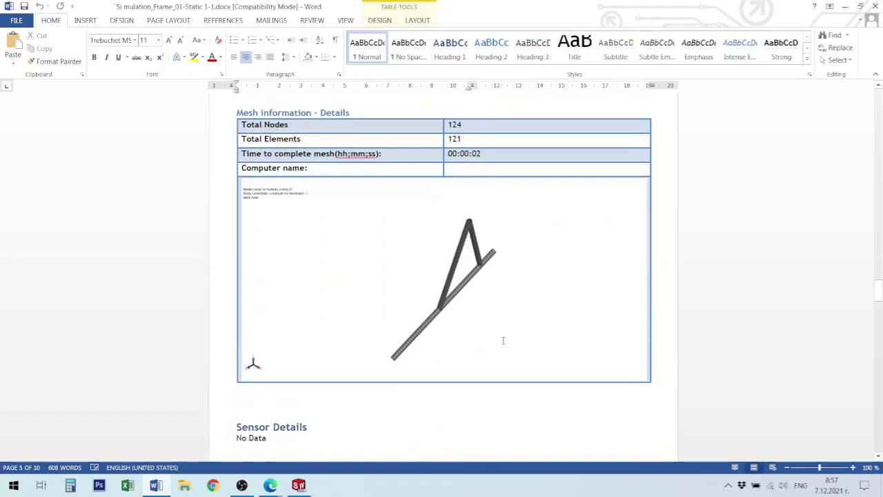
pyautogui.scroll(-4, 503, 339)
pyautogui.scroll(-5, 495, 367)
pyautogui.scroll(-5, 507, 355)
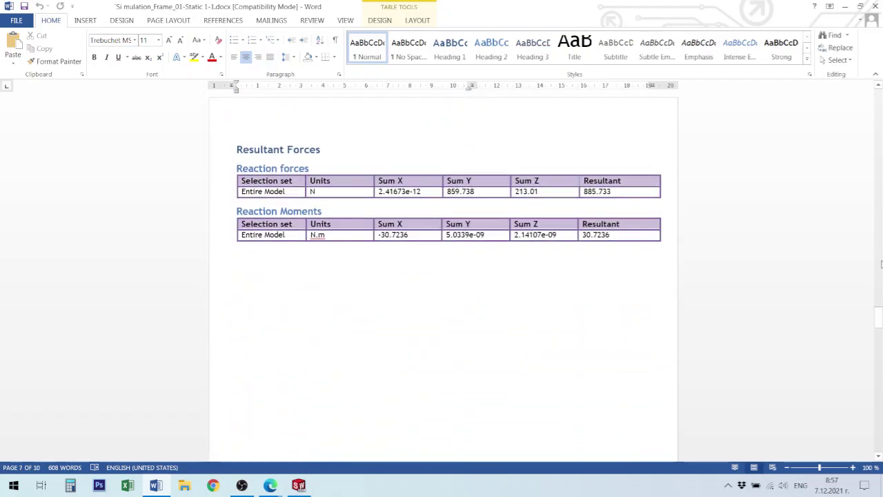
# Step: Review the displacement plot through to the Conclusion, then close the report
pyautogui.moveTo(879, 319)
pyautogui.mouseDown()
pyautogui.moveTo(879, 435)
pyautogui.moveTo(878, 395)
pyautogui.mouseUp()
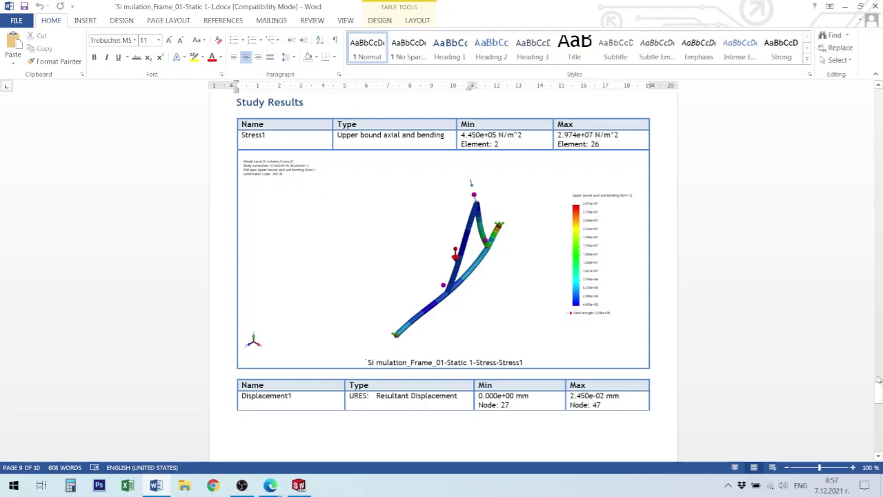
pyautogui.moveTo(878, 380); pyautogui.dragTo(878, 421)
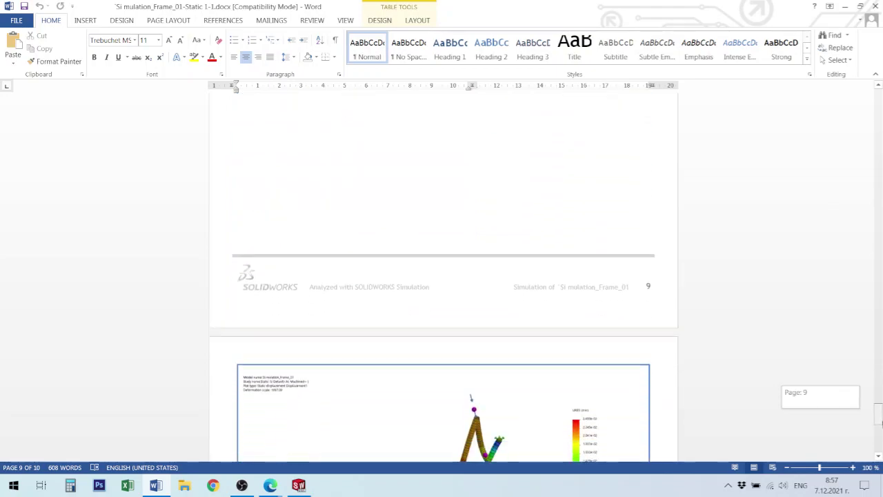
pyautogui.moveTo(878, 412); pyautogui.dragTo(878, 417)
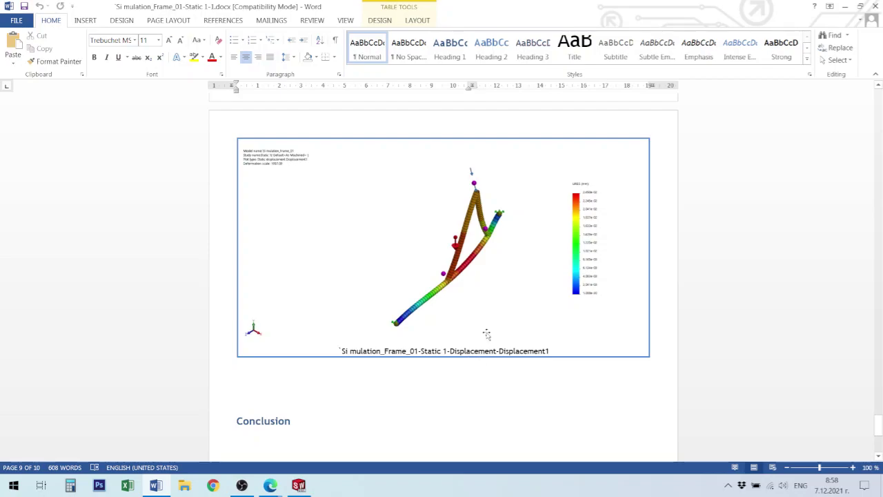
pyautogui.scroll(-4, 502, 251)
pyautogui.scroll(4, 509, 255)
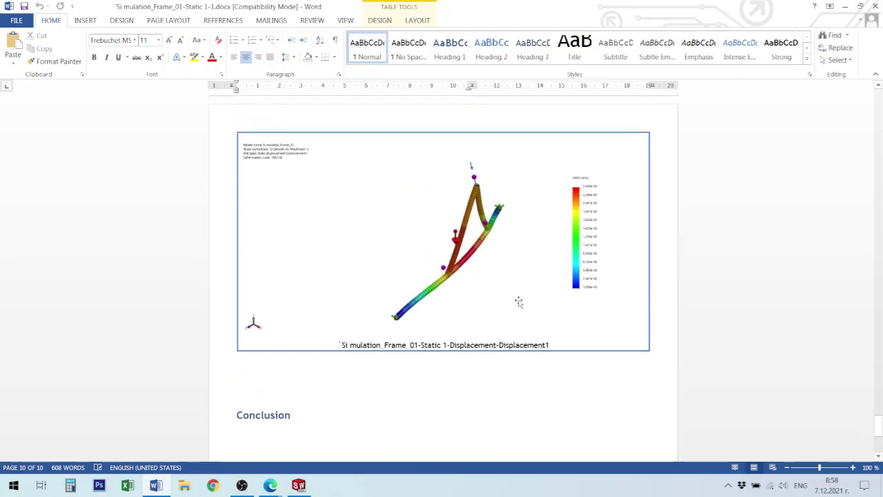
pyautogui.click(875, 5)
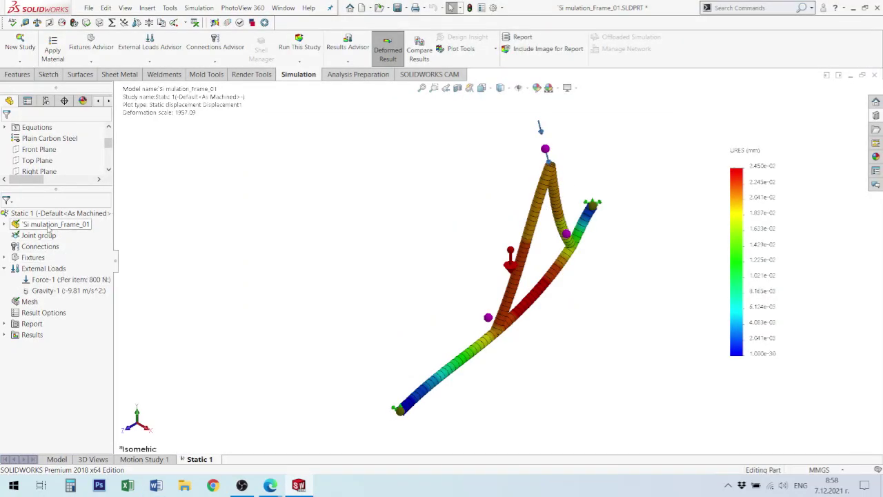
# Step: Try applying Carbon Fibers Thornel Mat VMA and dismiss its missing-property warnings
pyautogui.click(54, 46)
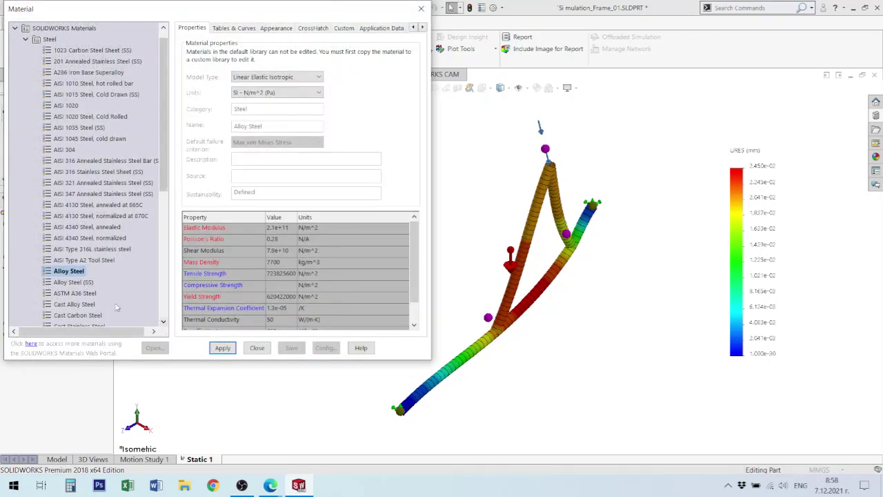
pyautogui.click(26, 40)
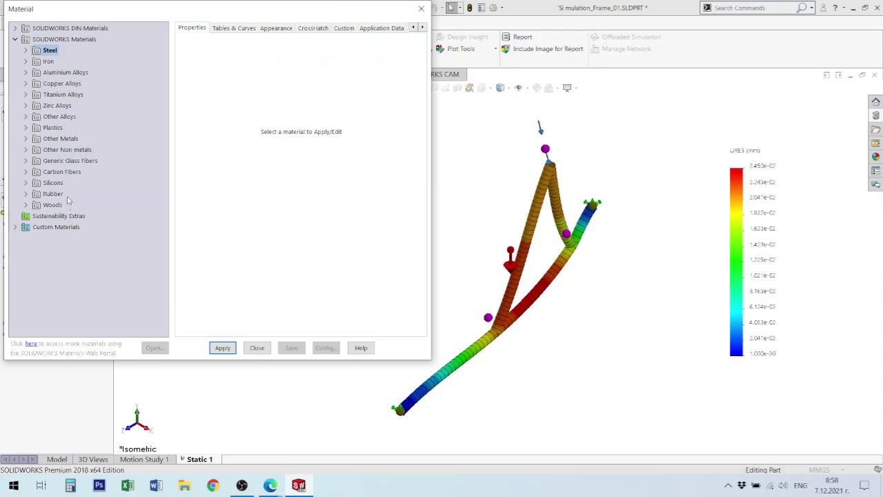
pyautogui.click(29, 174)
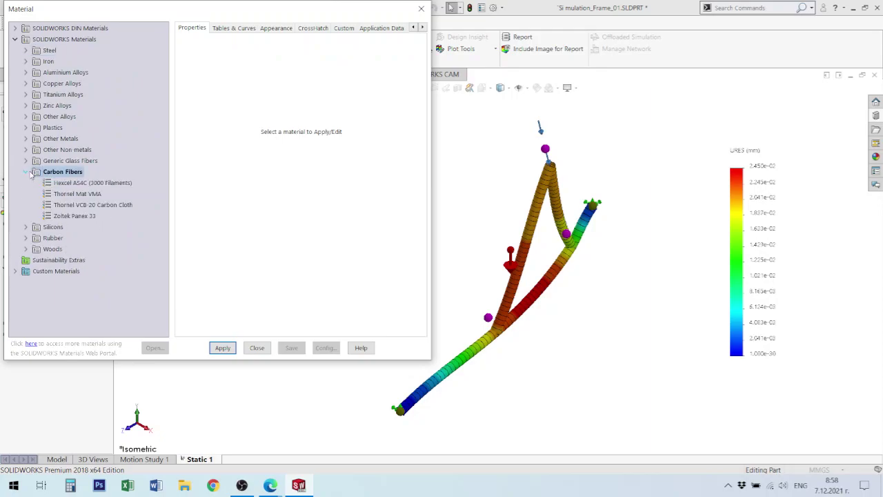
pyautogui.click(84, 195)
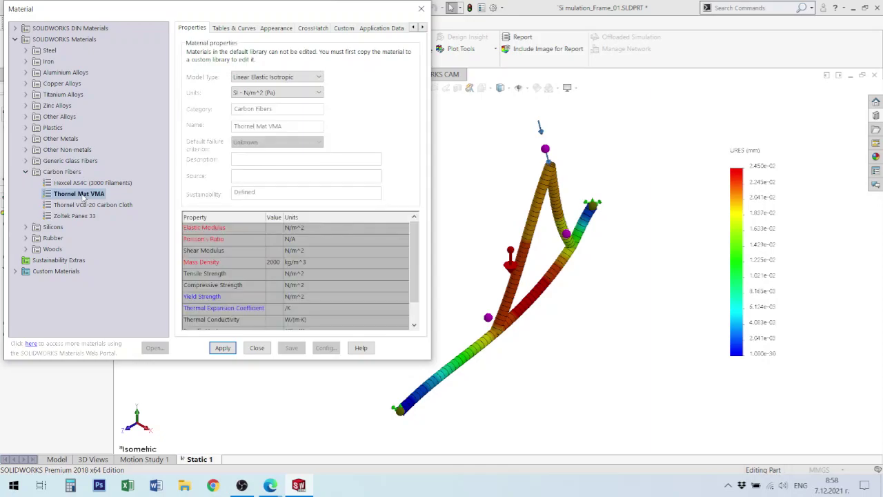
pyautogui.click(222, 348)
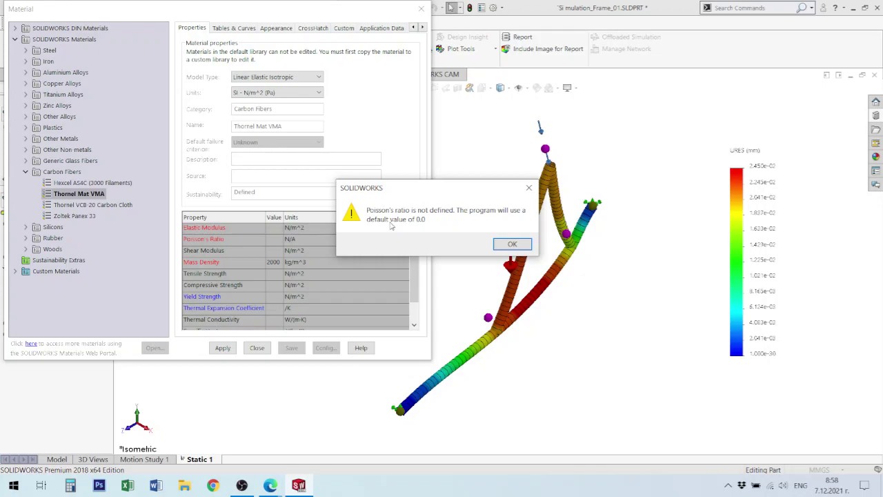
pyautogui.click(511, 245)
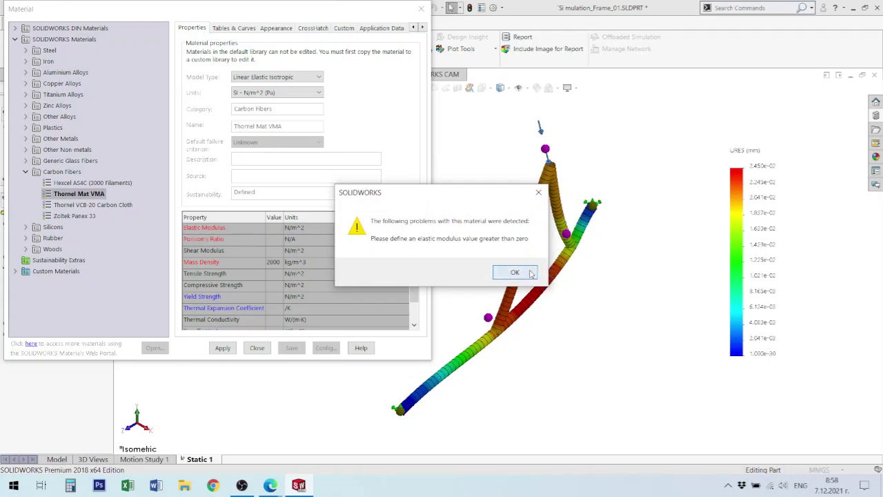
pyautogui.click(513, 272)
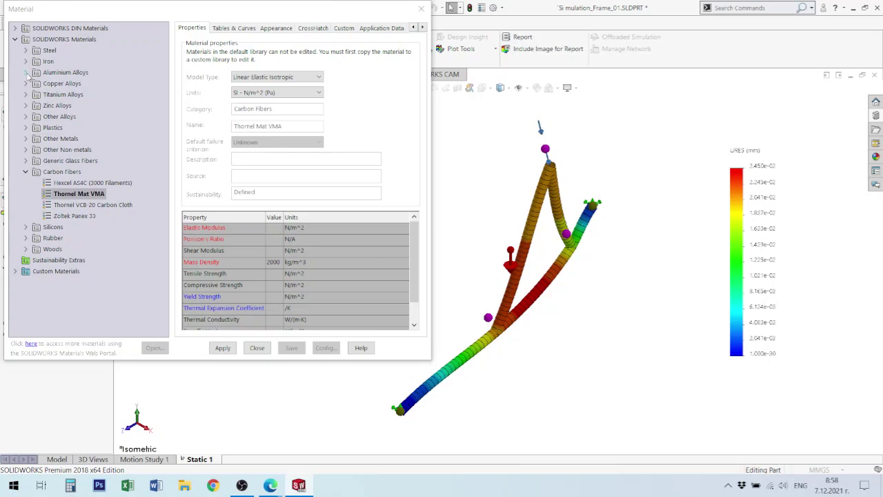
# Step: Apply Aluminium Alloys 1060 Alloy to the frame and close the material library
pyautogui.click(27, 73)
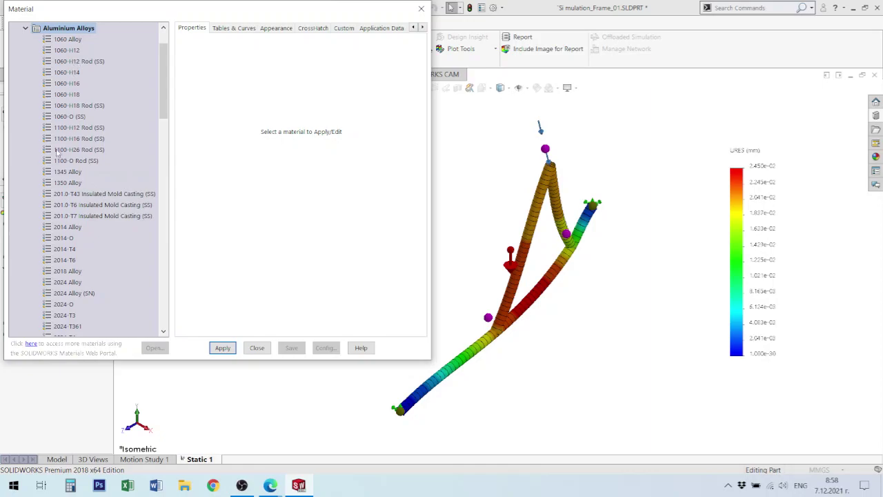
pyautogui.click(68, 39)
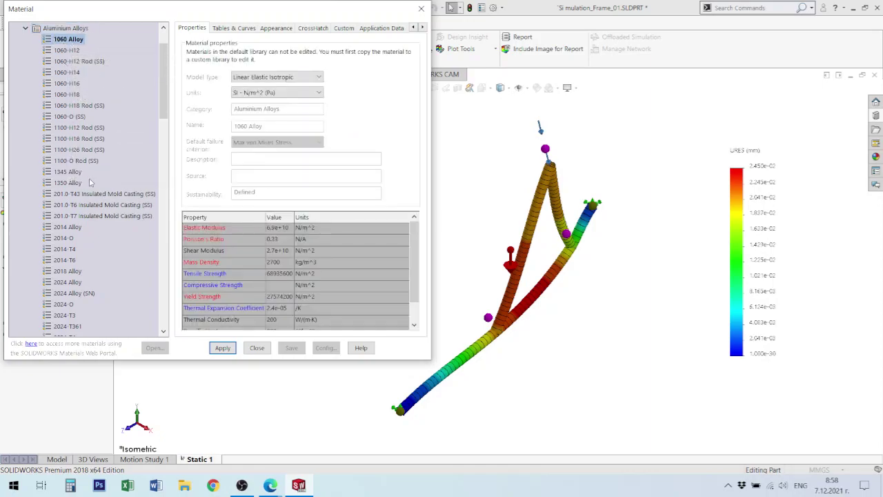
pyautogui.scroll(-3, 91, 183)
pyautogui.scroll(-3, 97, 191)
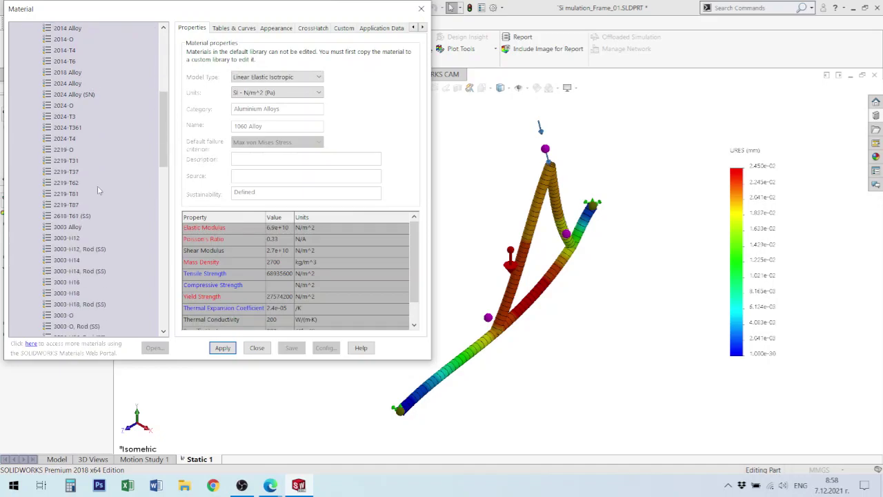
pyautogui.click(221, 348)
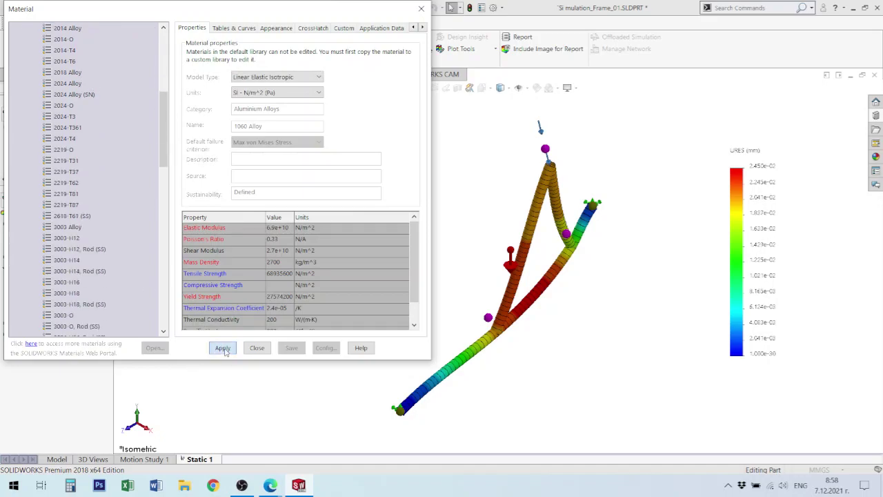
pyautogui.click(257, 348)
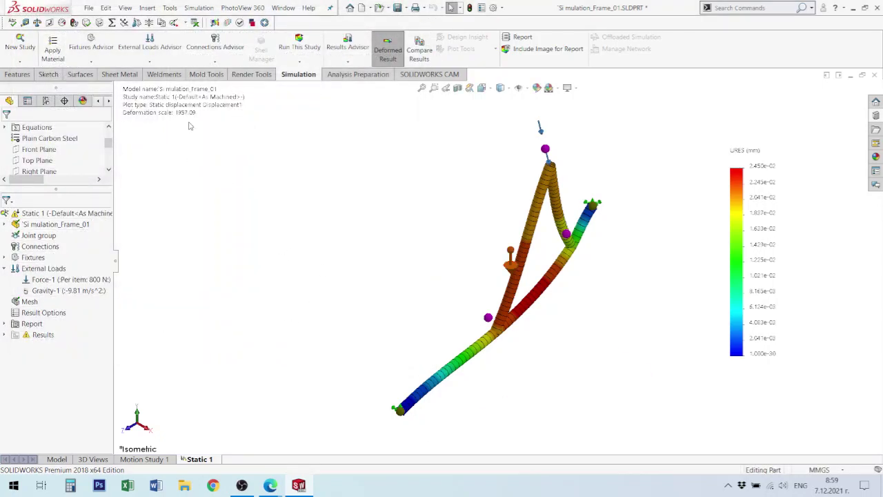
# Step: Re-mesh and rerun Static 1 with the 1060 Alloy material, then zoom around the stress plot
pyautogui.rightClick(31, 308)
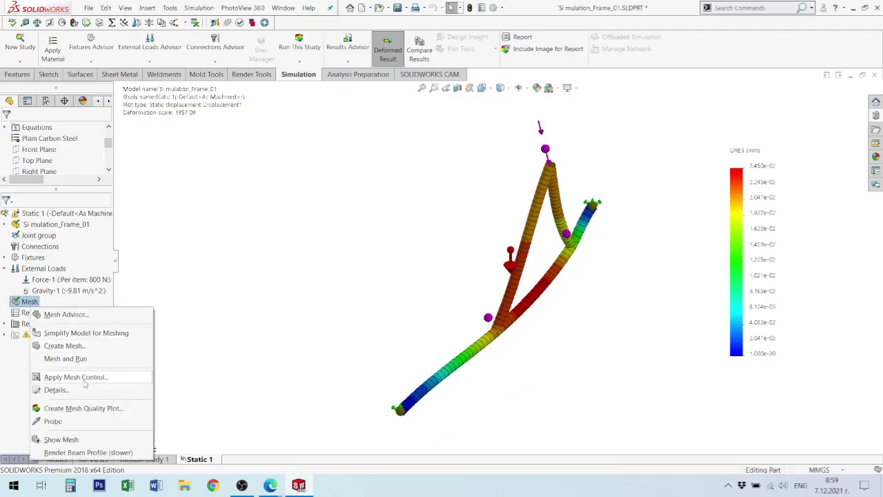
pyautogui.click(80, 359)
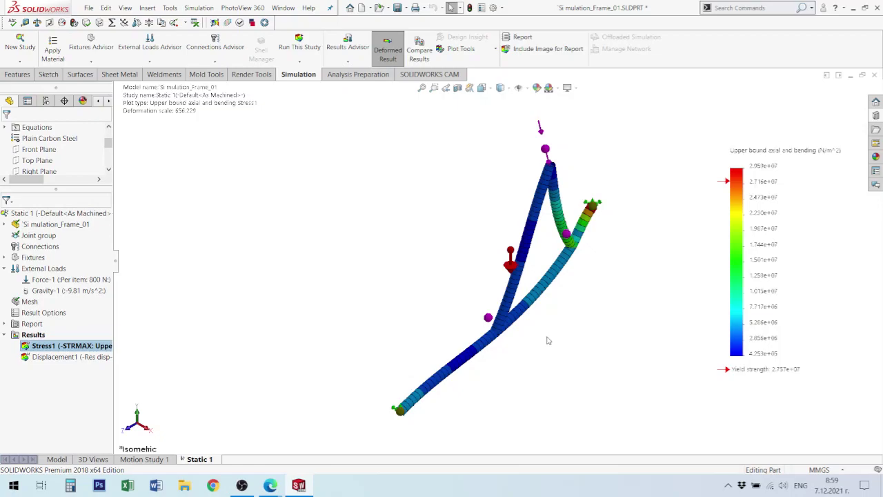
pyautogui.scroll(2, 500, 251)
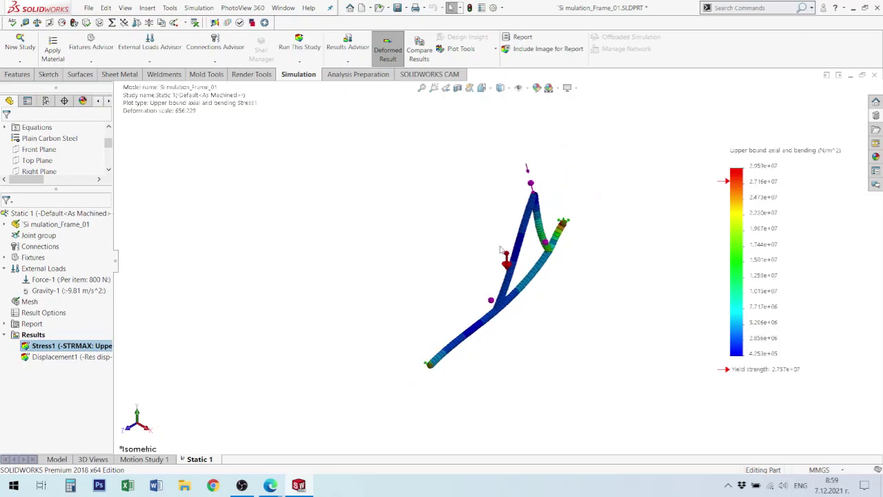
pyautogui.scroll(-2, 565, 276)
pyautogui.scroll(-2, 550, 194)
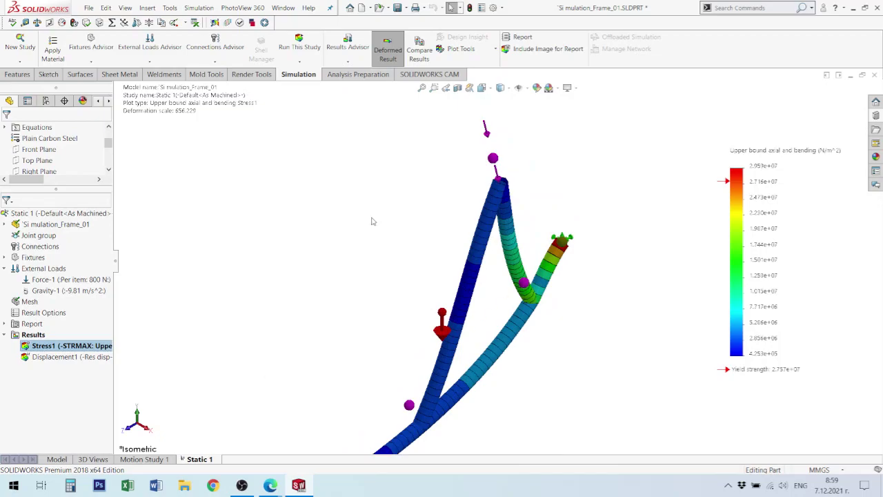
# Step: Save the frame simulation part and close its document
pyautogui.click(400, 8)
pyautogui.scroll(2, 337, 290)
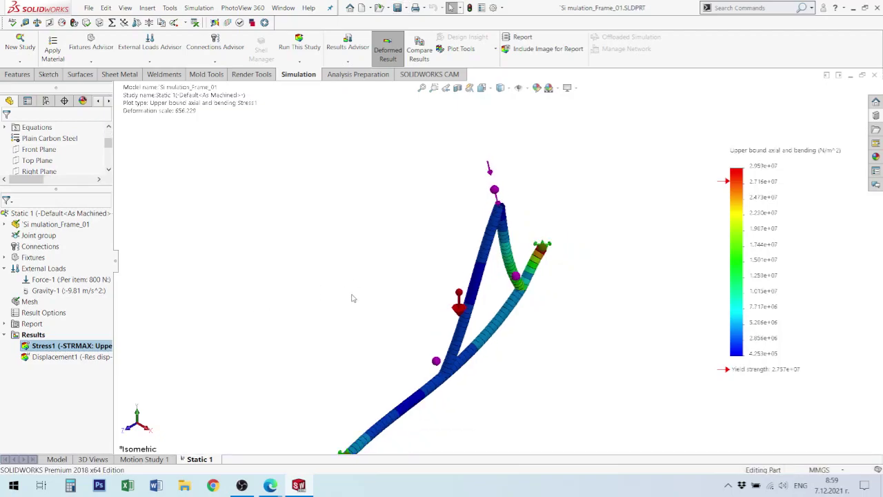
pyautogui.scroll(2, 353, 298)
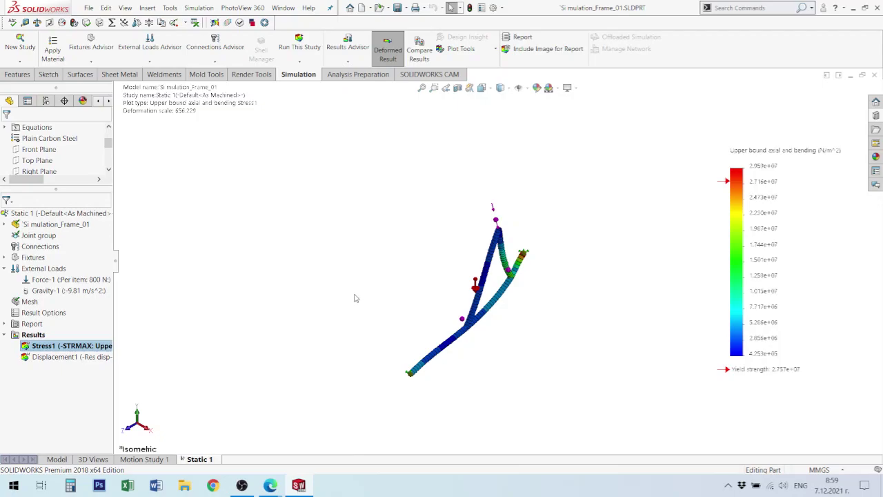
pyautogui.click(874, 75)
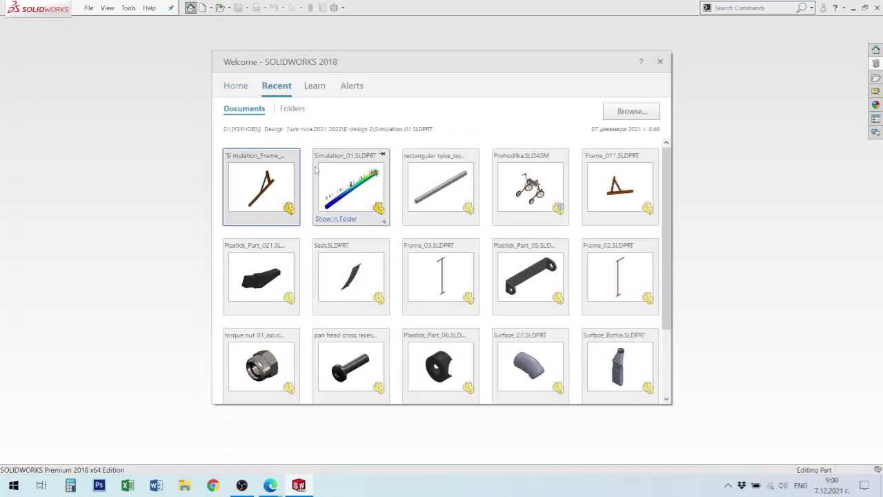
# Step: Open Prohodilka.SLDASM from recent documents and orbit, zoom and recentre to inspect the walker
pyautogui.click(544, 196)
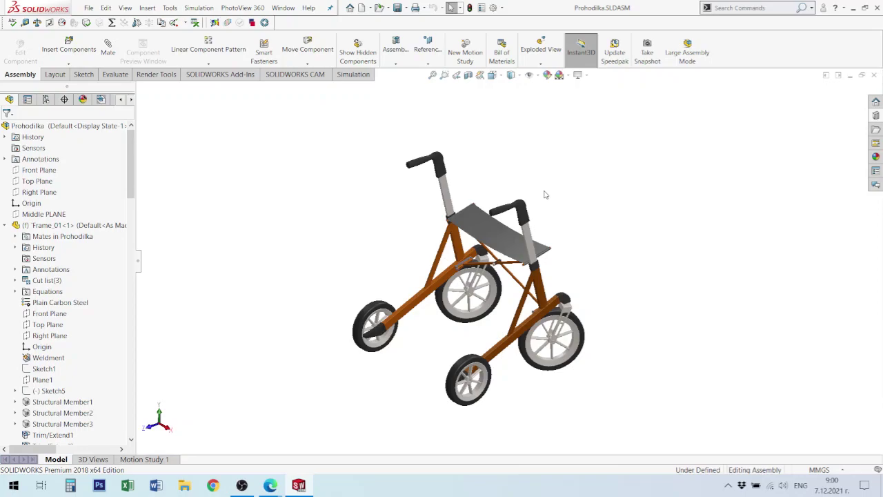
pyautogui.moveTo(572, 241); pyautogui.dragTo(575, 262, button='middle')
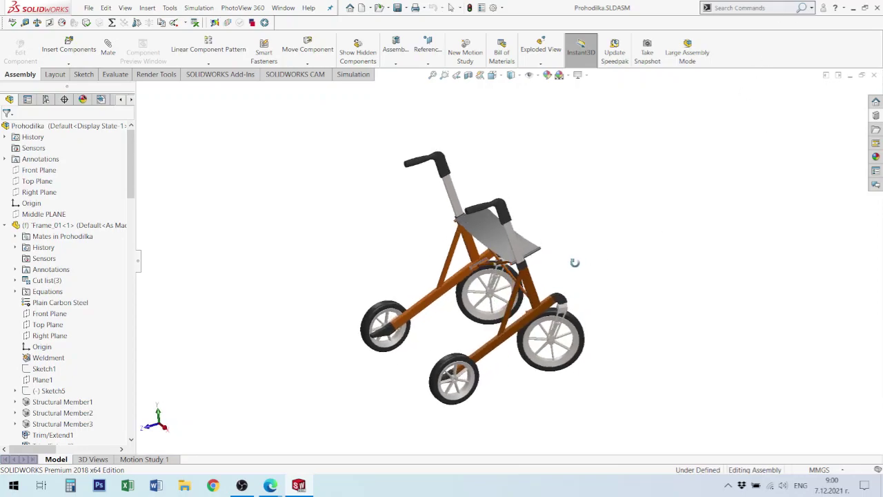
pyautogui.scroll(-2, 575, 262)
pyautogui.scroll(-4, 575, 262)
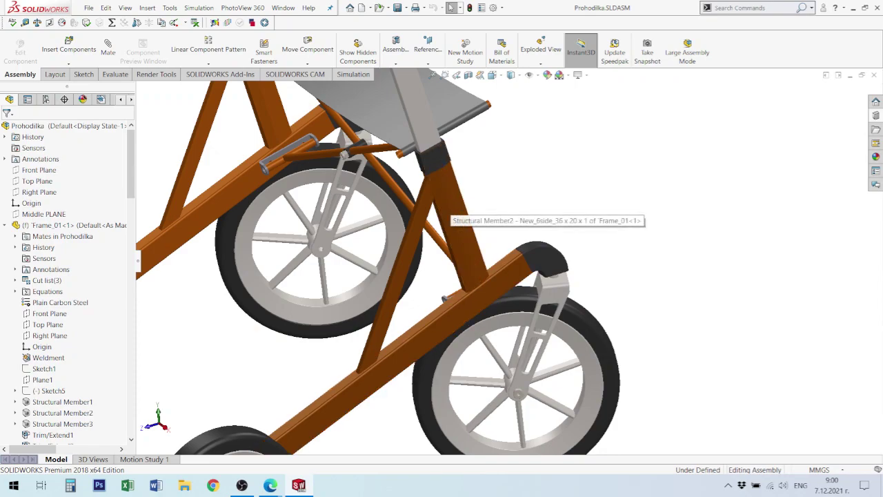
pyautogui.scroll(3, 509, 258)
pyautogui.scroll(-1, 449, 239)
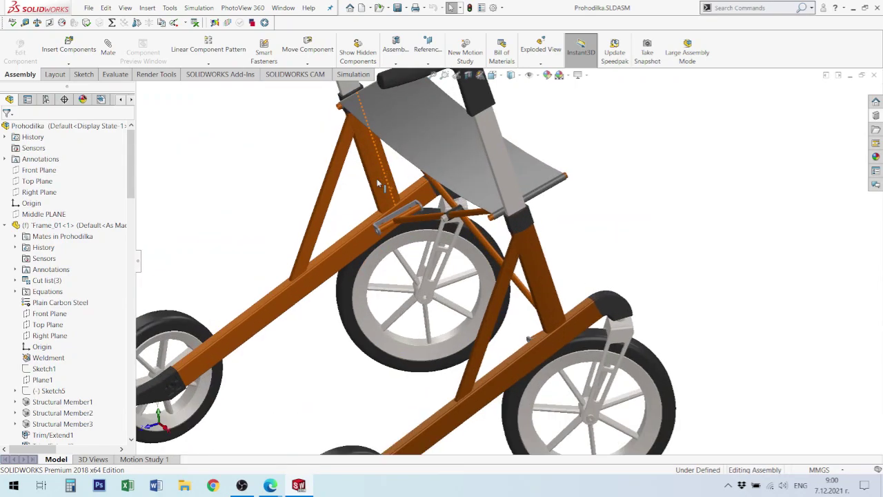
pyautogui.scroll(3, 572, 255)
pyautogui.scroll(1, 572, 263)
pyautogui.scroll(1, 552, 279)
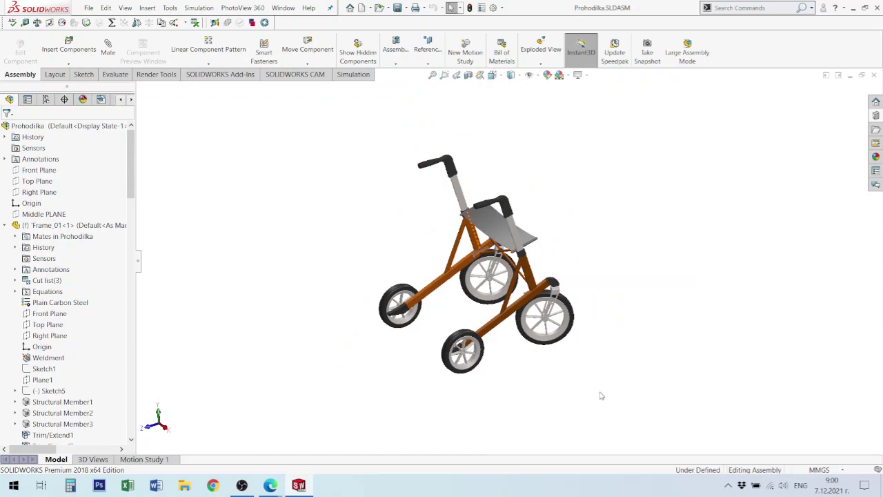
pyautogui.scroll(-1, 597, 388)
pyautogui.hotkey('ctrl', 'Right')
pyautogui.hotkey('ctrl', 'Down')
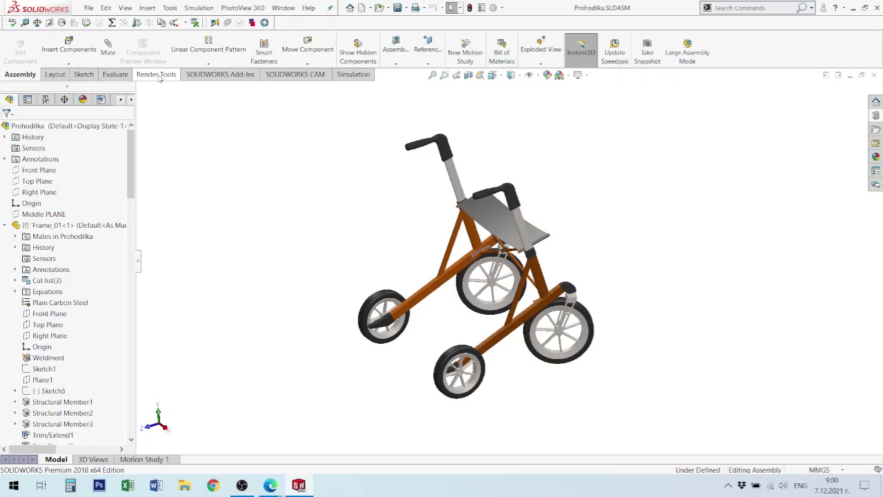
# Step: Bring up Render Tools and the Appearances, Scenes and Decals pane, browsing Basic Scenes
pyautogui.click(156, 75)
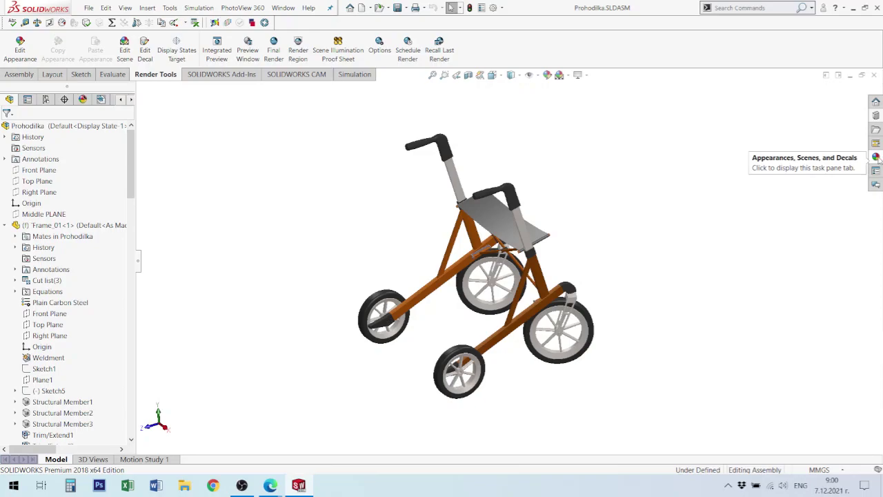
pyautogui.click(876, 157)
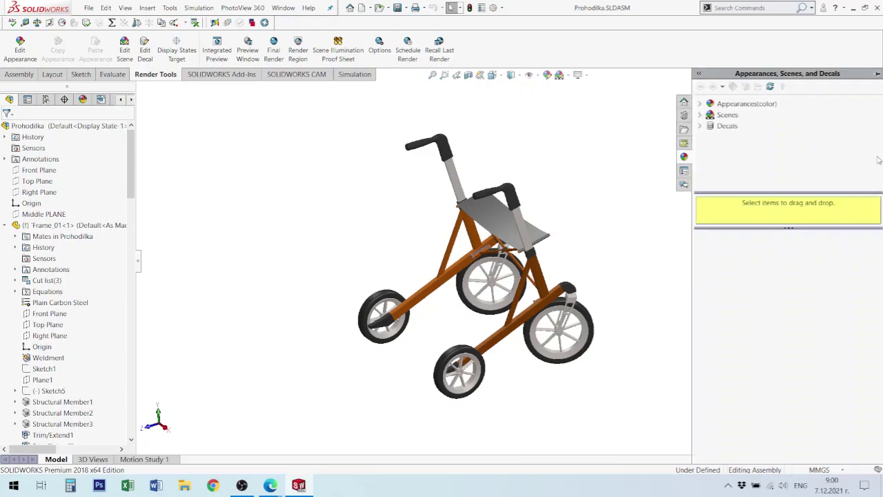
pyautogui.click(737, 105)
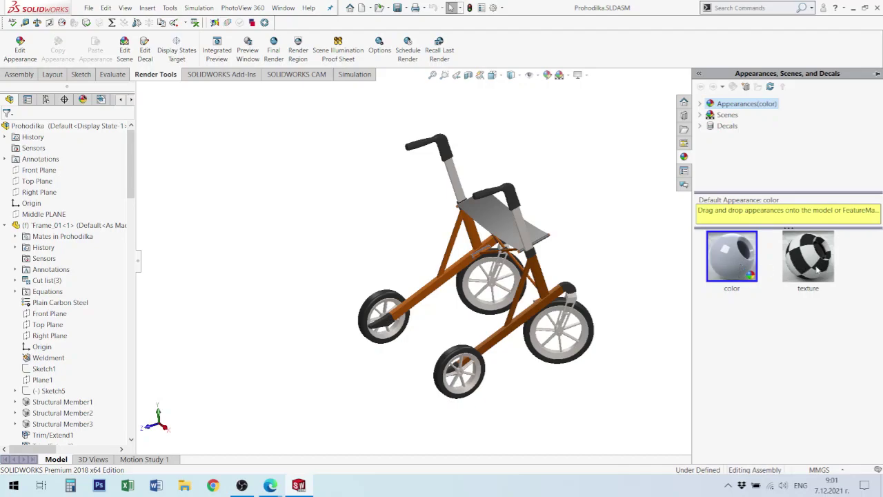
pyautogui.click(727, 117)
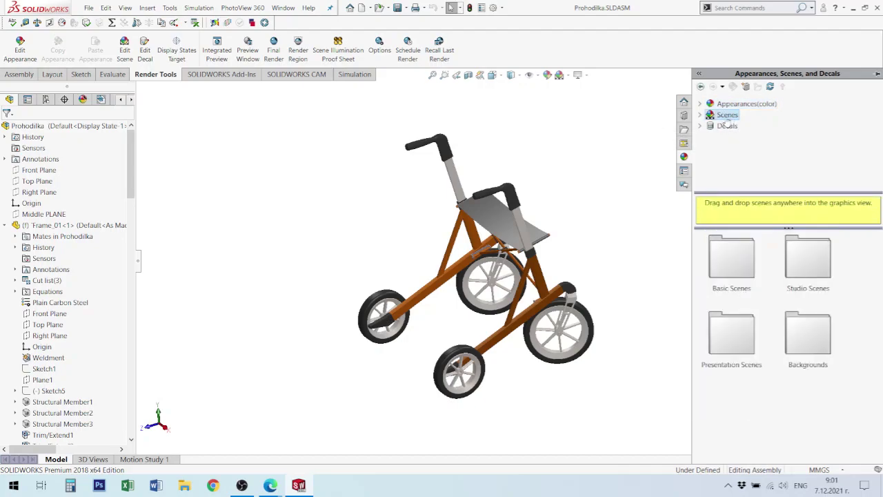
pyautogui.click(700, 115)
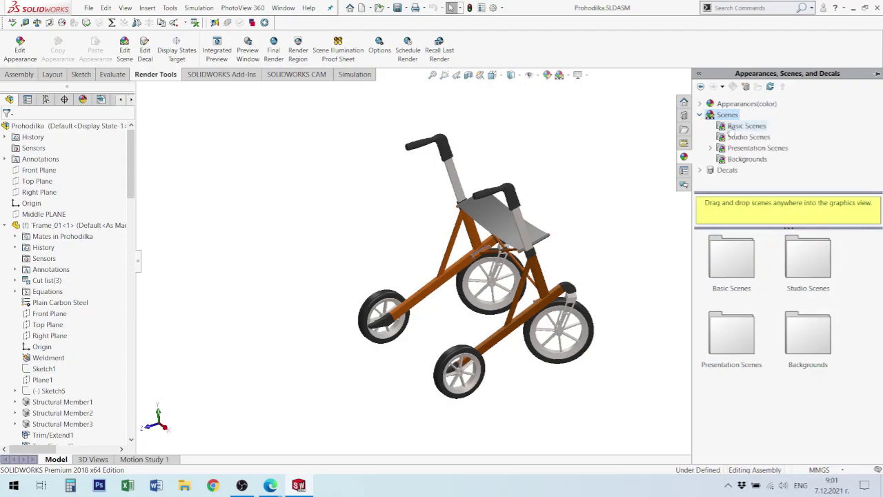
pyautogui.click(749, 128)
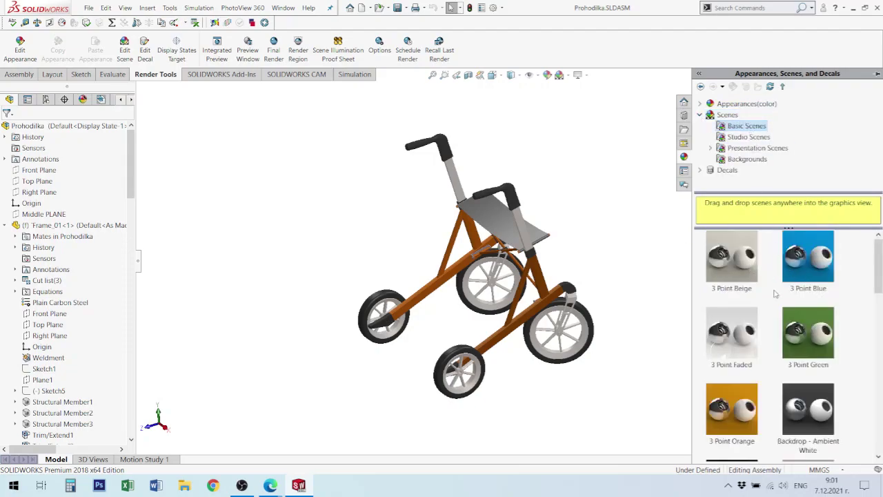
pyautogui.scroll(-3, 819, 351)
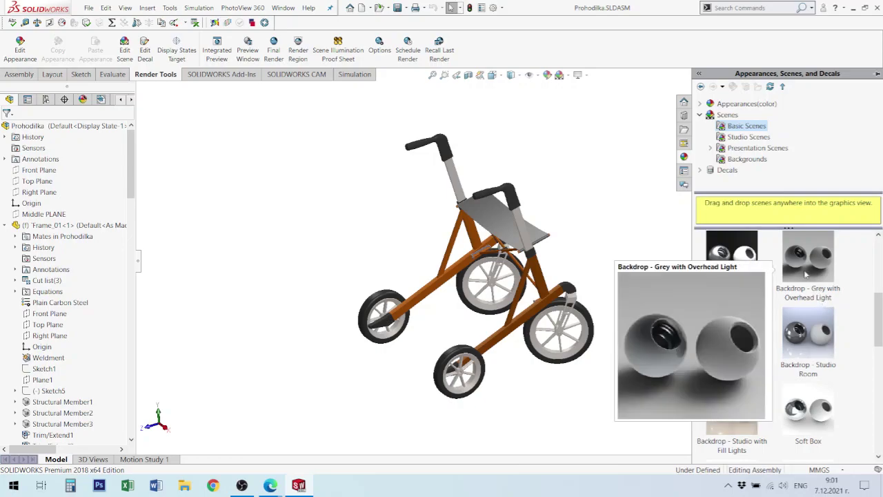
# Step: Expand the Decals library to view the available logos
pyautogui.click(700, 171)
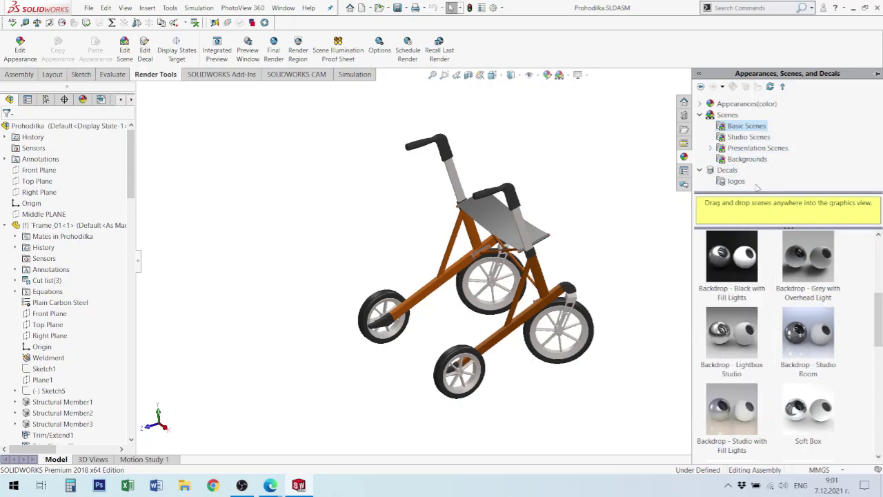
pyautogui.click(725, 182)
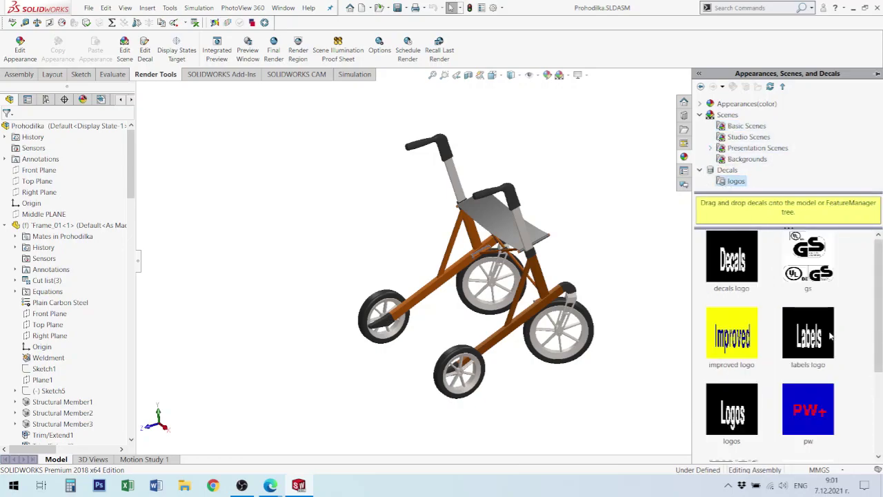
pyautogui.scroll(-2, 838, 396)
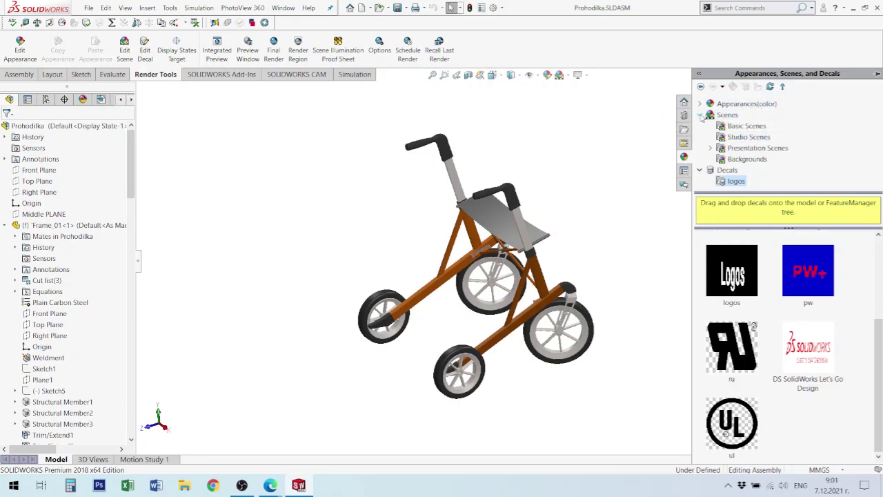
# Step: Browse the appearance categories to Metal and drop polished steel onto the right rear wheel
pyautogui.click(700, 115)
pyautogui.click(700, 103)
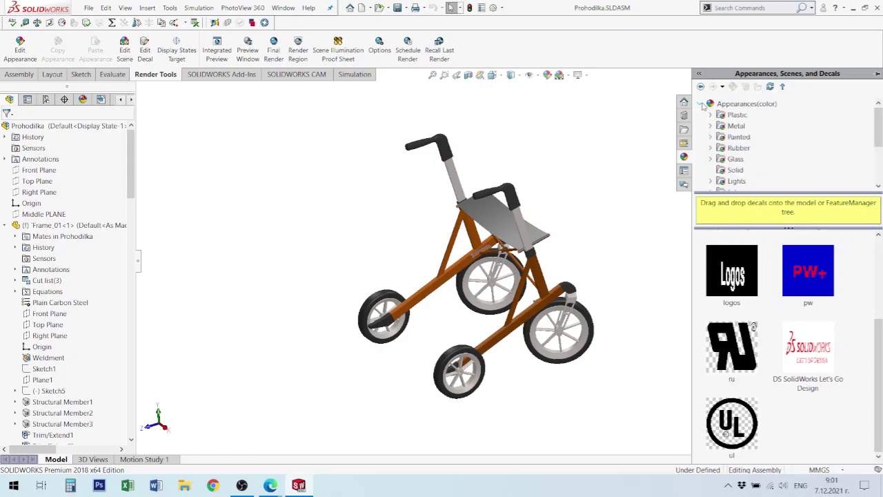
pyautogui.click(742, 104)
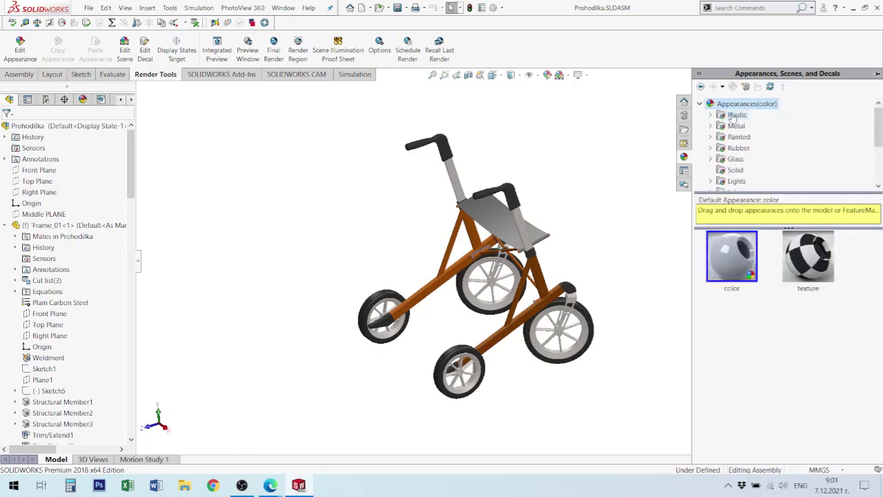
pyautogui.click(735, 115)
pyautogui.click(729, 127)
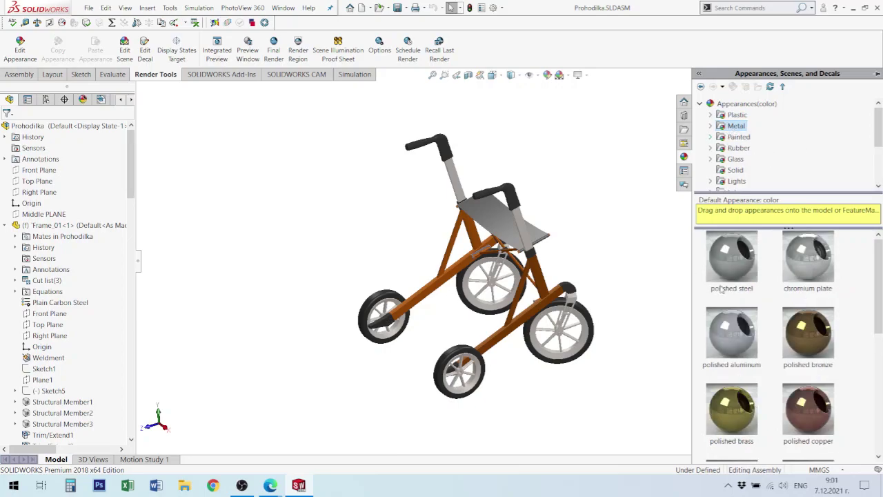
pyautogui.moveTo(720, 289); pyautogui.dragTo(585, 307)
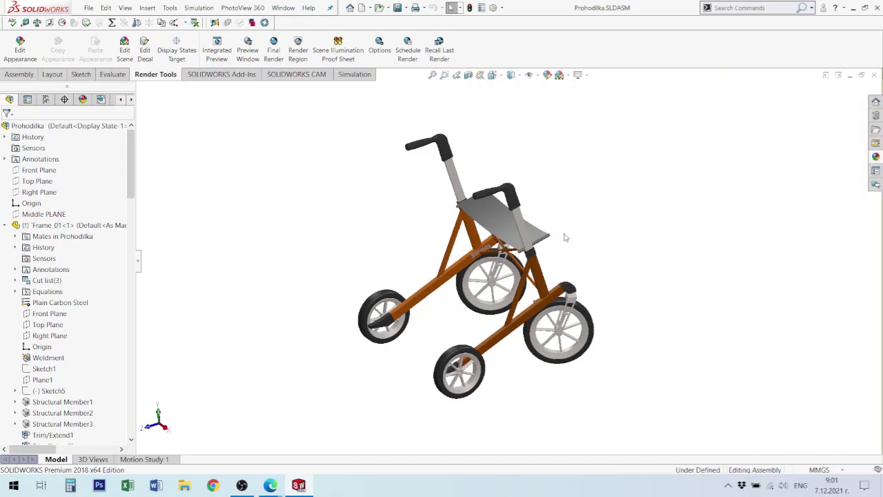
# Step: Select the large wheel's tyre and expand Kolelo-Goliamo<2> in the FeatureManager tree
pyautogui.moveTo(566, 250)
pyautogui.mouseDown(button='middle')
pyautogui.moveTo(518, 262)
pyautogui.moveTo(505, 255)
pyautogui.mouseUp(button='middle')
pyautogui.click(500, 216)
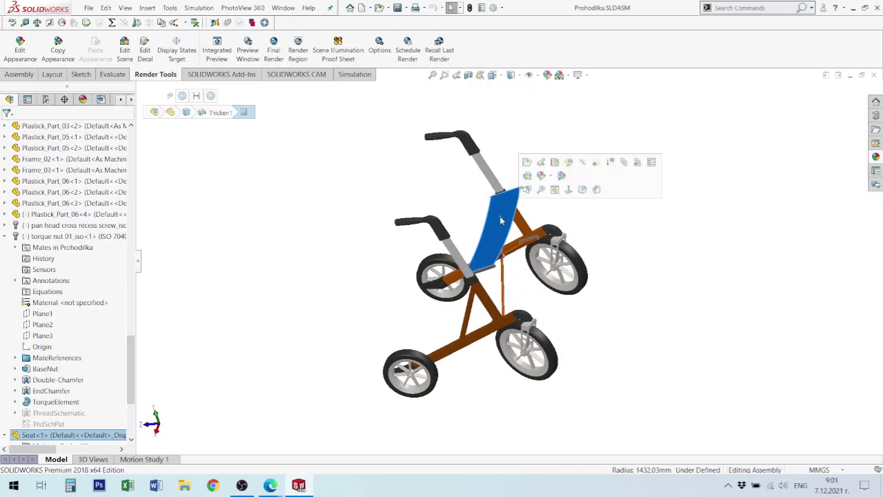
pyautogui.click(5, 435)
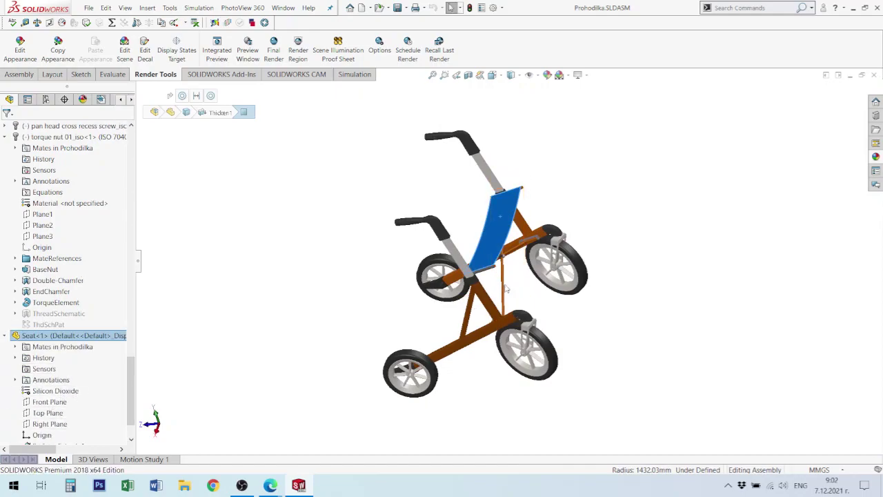
pyautogui.scroll(-3, 502, 261)
pyautogui.scroll(-5, 502, 261)
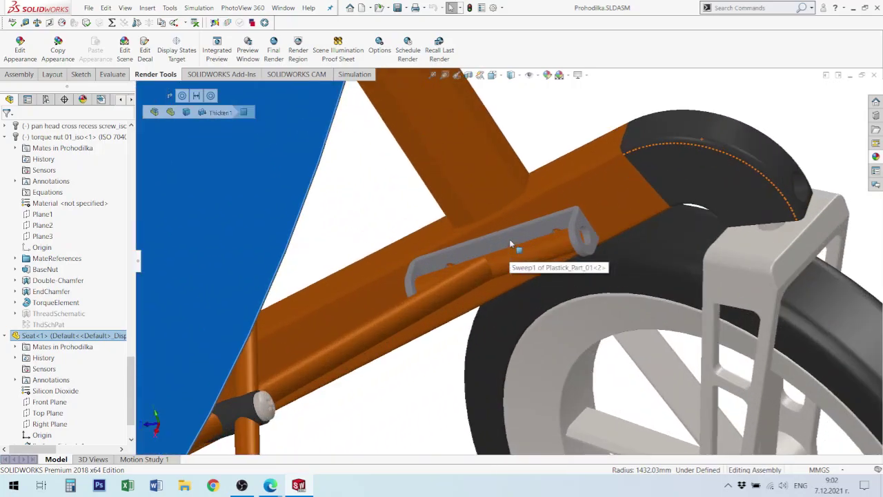
pyautogui.scroll(3, 510, 244)
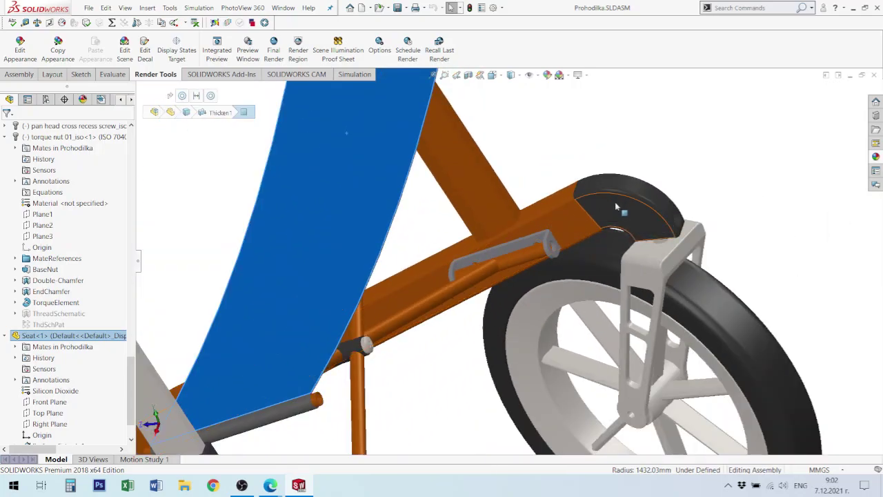
pyautogui.click(745, 334)
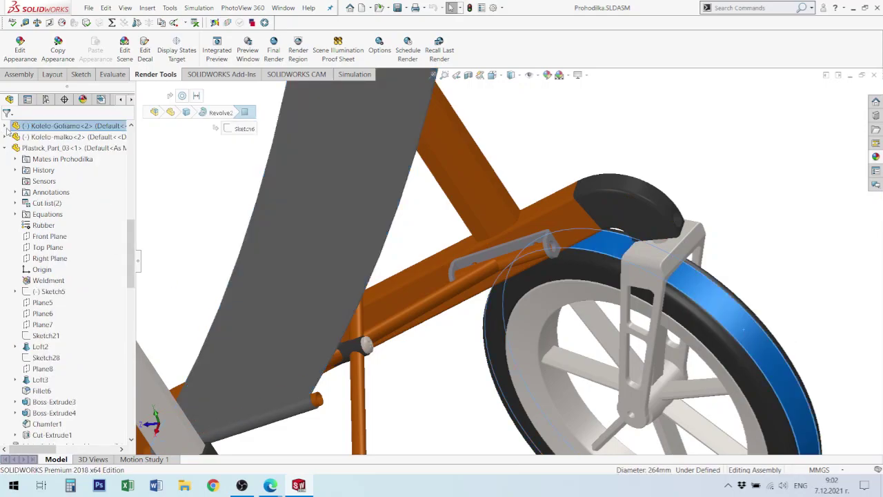
pyautogui.click(6, 126)
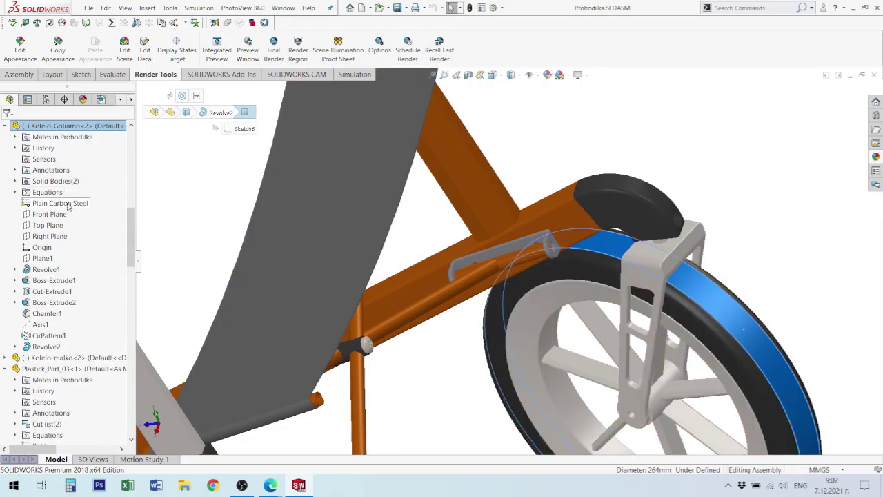
# Step: Orbit and zoom out to a three-quarter view framing the whole walker
pyautogui.moveTo(756, 321); pyautogui.dragTo(770, 294, button='middle')
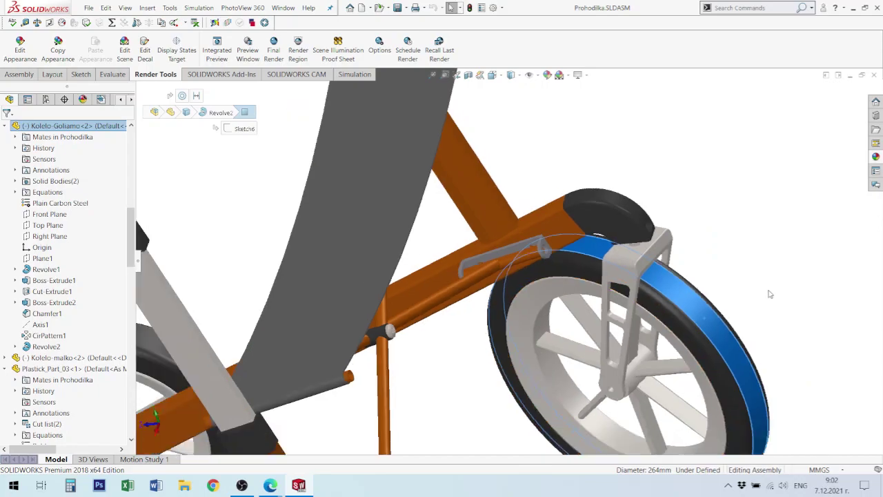
pyautogui.scroll(3, 769, 294)
pyautogui.scroll(3, 269, 335)
pyautogui.scroll(2, 373, 372)
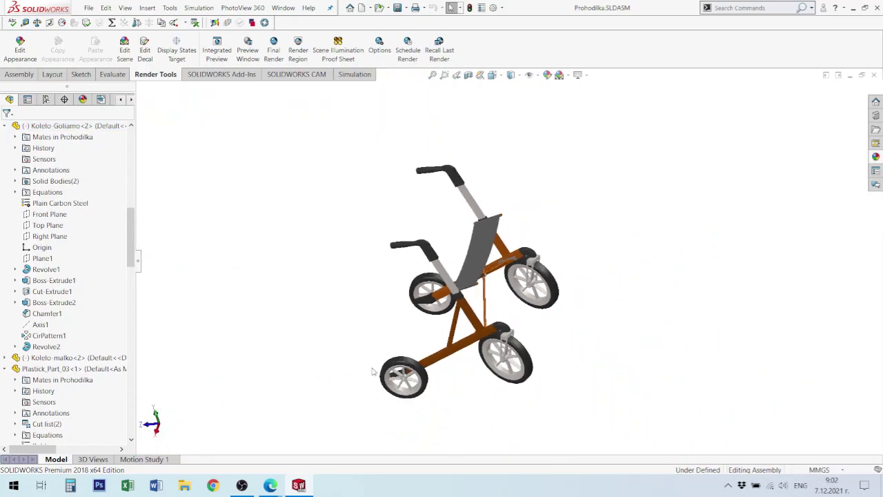
pyautogui.moveTo(372, 372); pyautogui.dragTo(366, 340, button='middle')
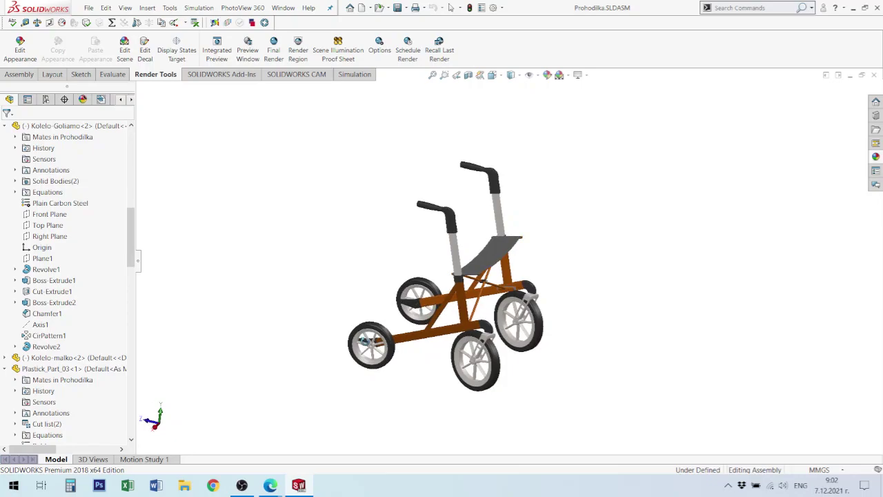
pyautogui.moveTo(403, 290); pyautogui.dragTo(402, 299, button='middle')
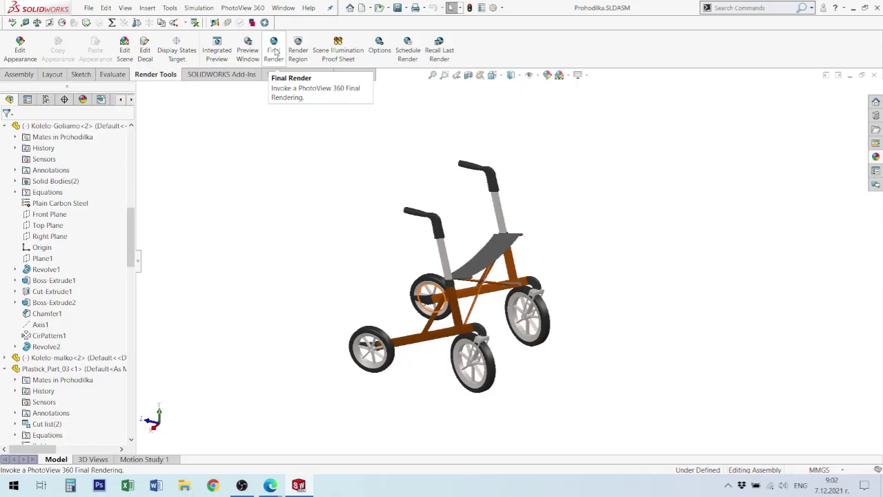
# Step: Run a PhotoView 360 final render of the walker at 1920 × 841
pyautogui.click(274, 52)
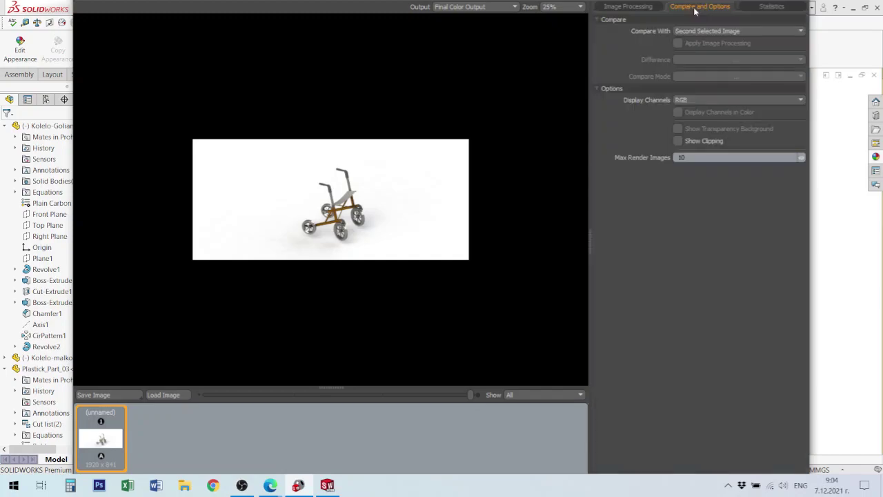
pyautogui.click(631, 7)
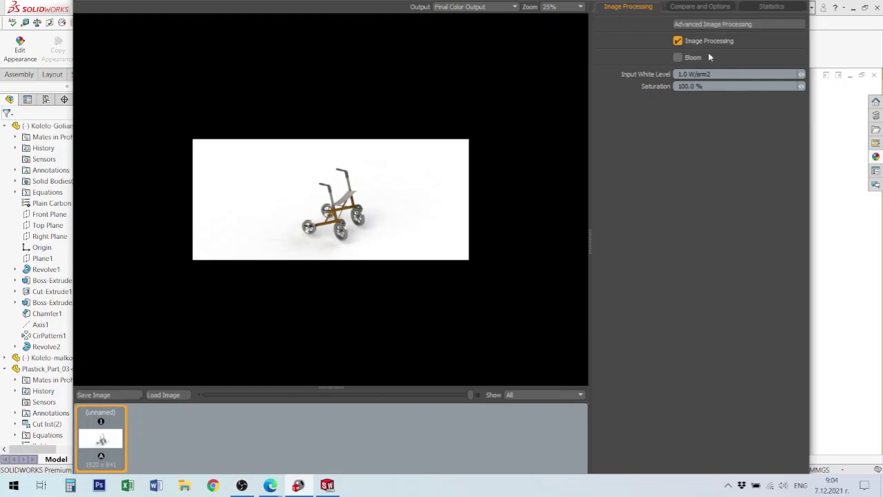
pyautogui.click(698, 7)
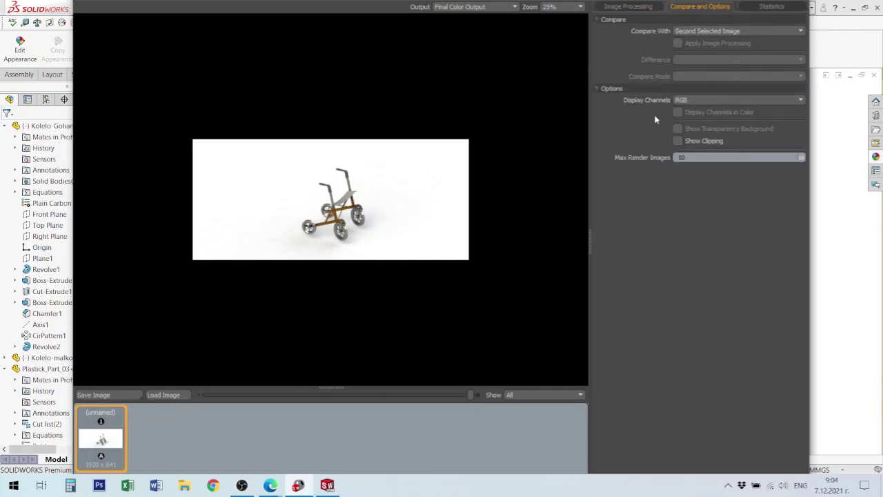
pyautogui.click(751, 33)
pyautogui.click(750, 31)
pyautogui.click(804, 60)
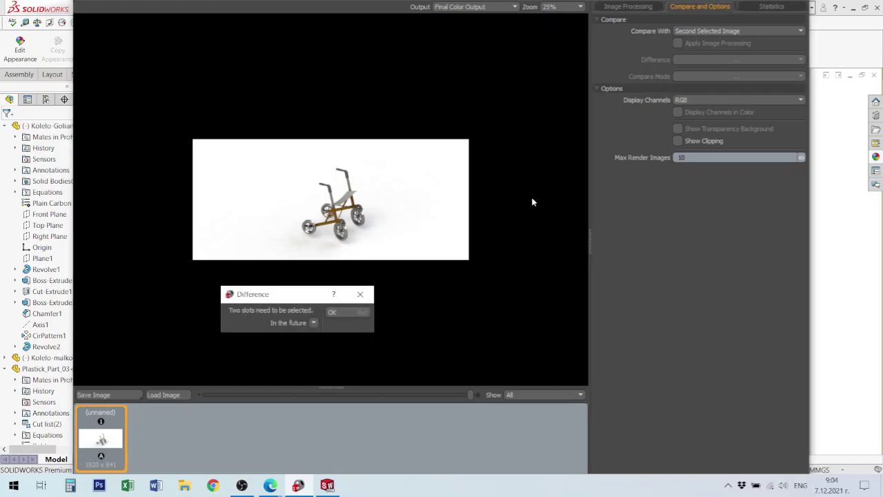
pyautogui.click(360, 294)
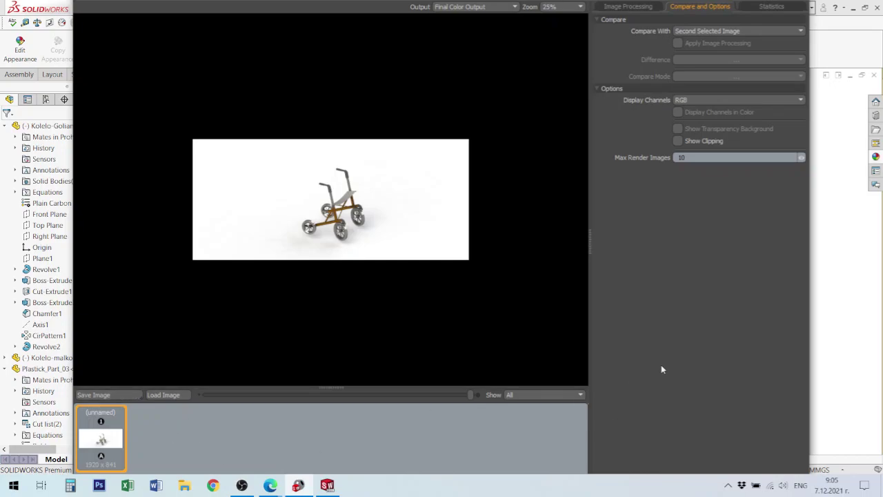
# Step: Review the render statistics and set Input White Level back to 1.0 W/srm2
pyautogui.click(767, 8)
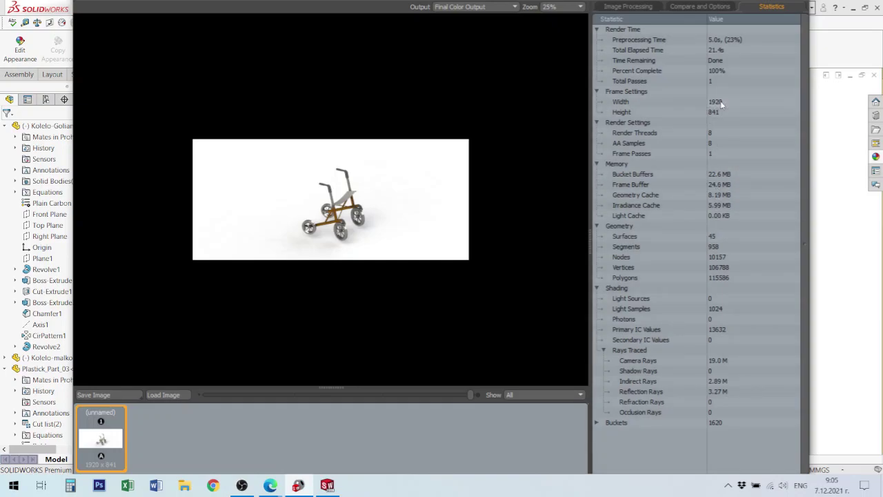
pyautogui.click(709, 9)
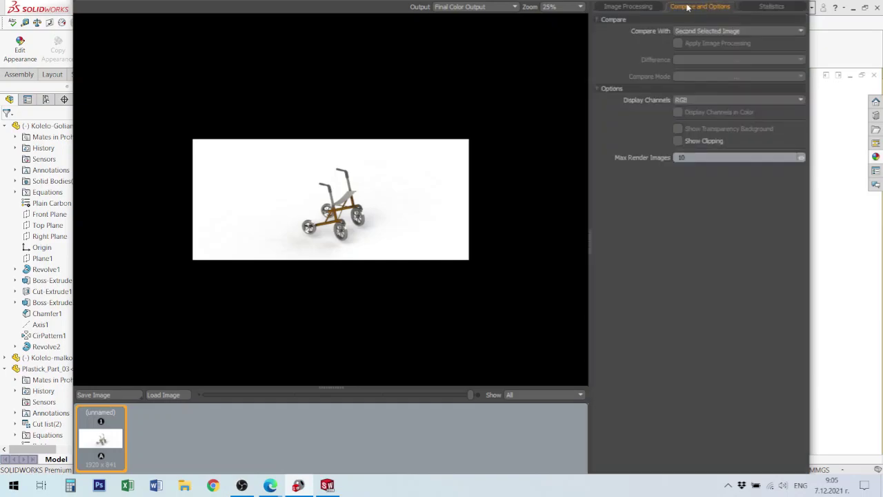
pyautogui.click(647, 8)
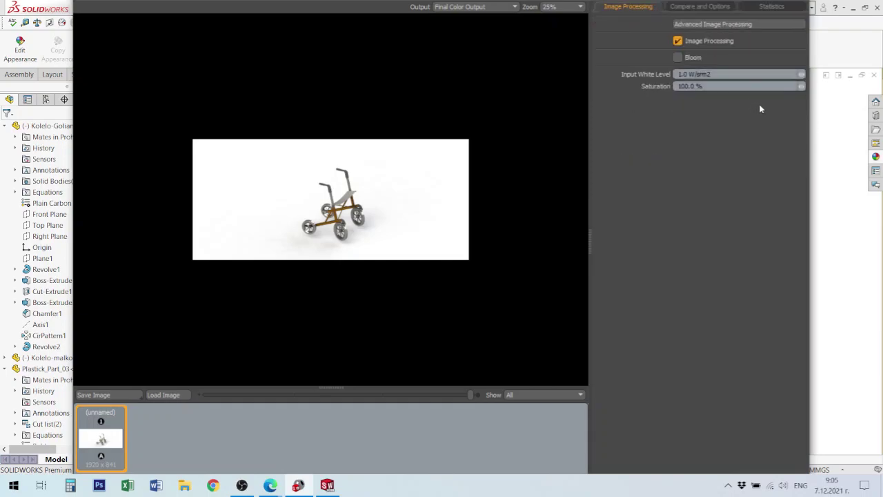
pyautogui.click(800, 76)
pyautogui.click(801, 76)
pyautogui.click(801, 75)
pyautogui.click(801, 76)
pyautogui.moveTo(755, 78); pyautogui.dragTo(677, 74)
pyautogui.press('Tab')
# Step: Enable the Bloom effect in image post-processing
pyautogui.click(679, 41)
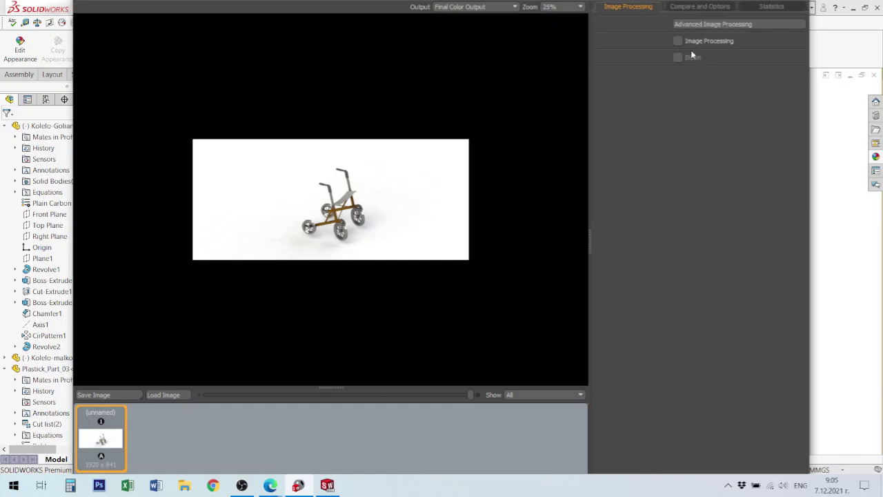
pyautogui.click(679, 41)
pyautogui.click(678, 58)
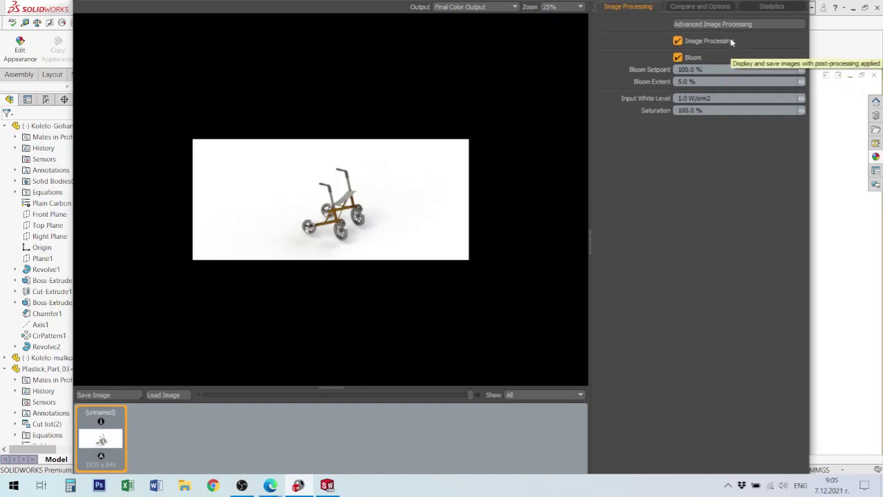
# Step: Keep all RGB channels displayed and dismiss the two-slots comparison error
pyautogui.click(708, 8)
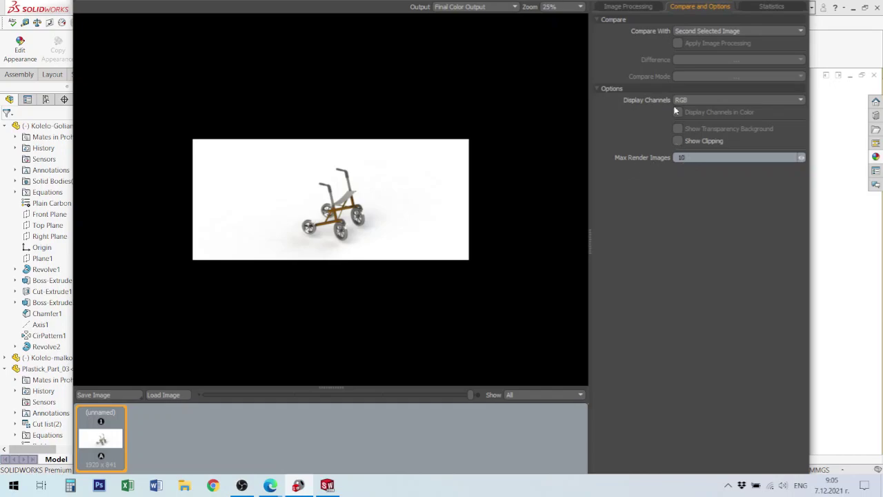
pyautogui.click(746, 102)
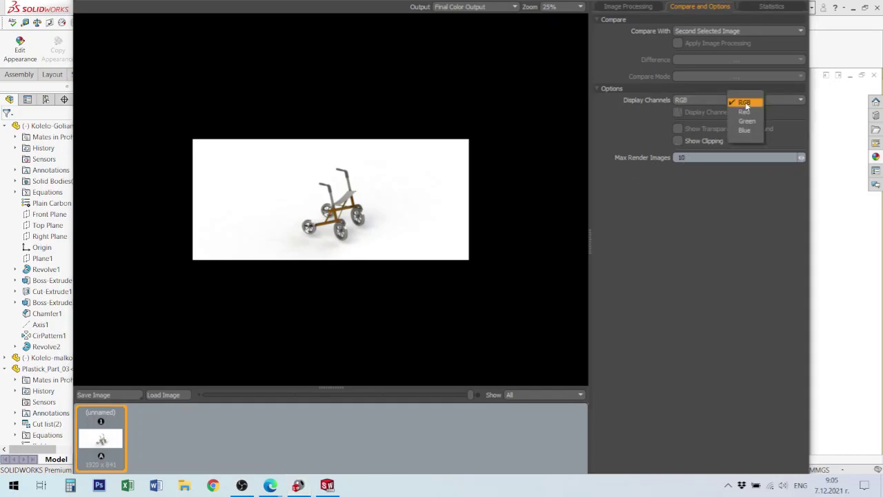
pyautogui.click(702, 101)
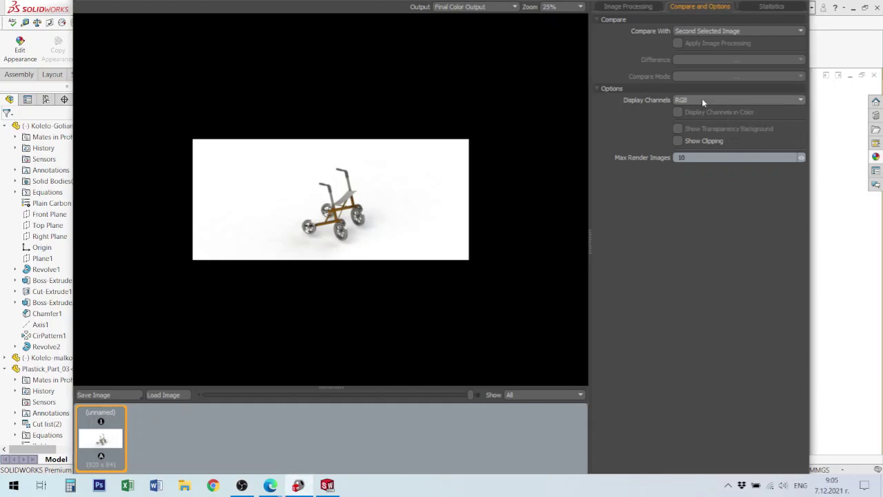
pyautogui.click(801, 79)
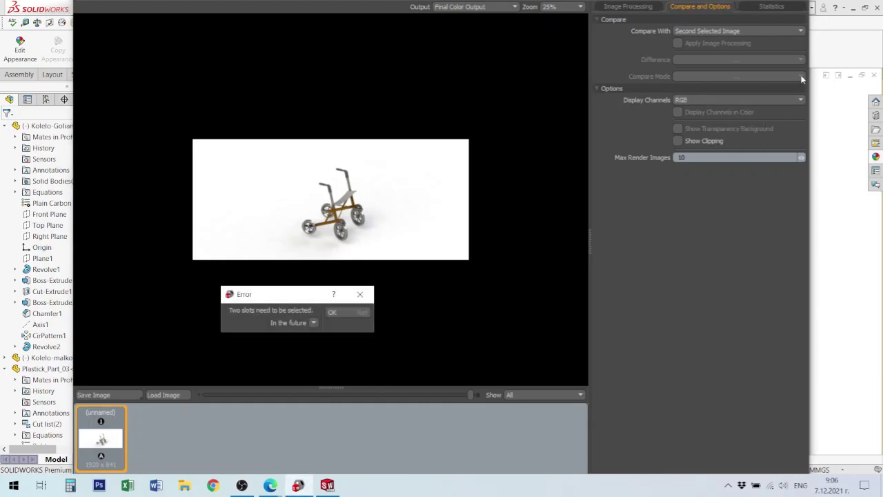
pyautogui.click(360, 294)
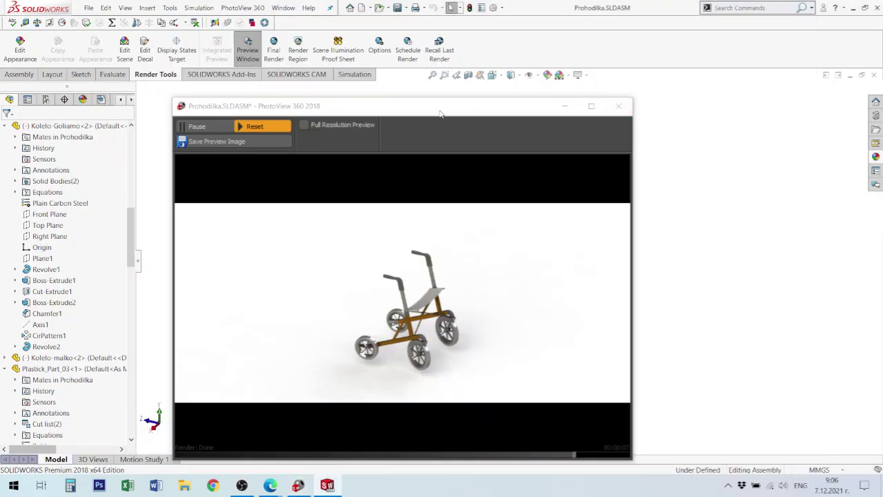
# Step: Close the PhotoView 360 preview and bring up the Motion Study 1 timeline
pyautogui.click(618, 106)
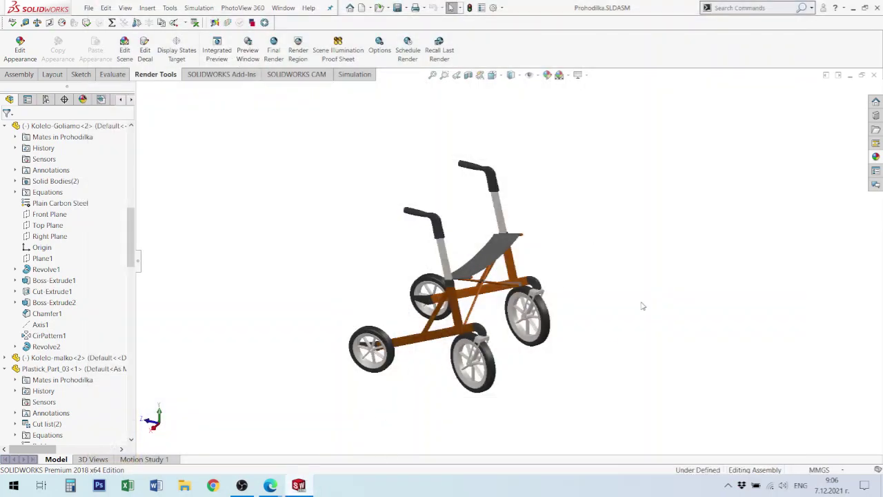
pyautogui.moveTo(571, 325)
pyautogui.mouseDown(button='middle')
pyautogui.moveTo(559, 328)
pyautogui.moveTo(562, 318)
pyautogui.mouseUp(button='middle')
pyautogui.scroll(-2, 561, 323)
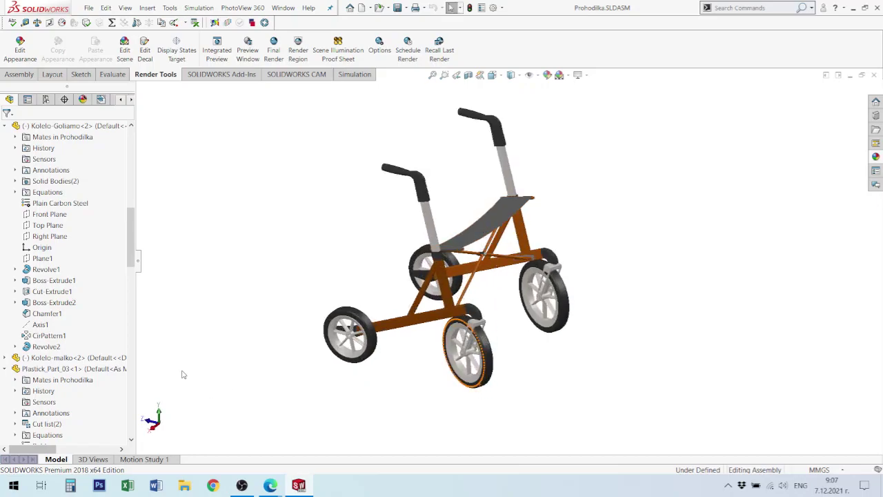
pyautogui.click(157, 460)
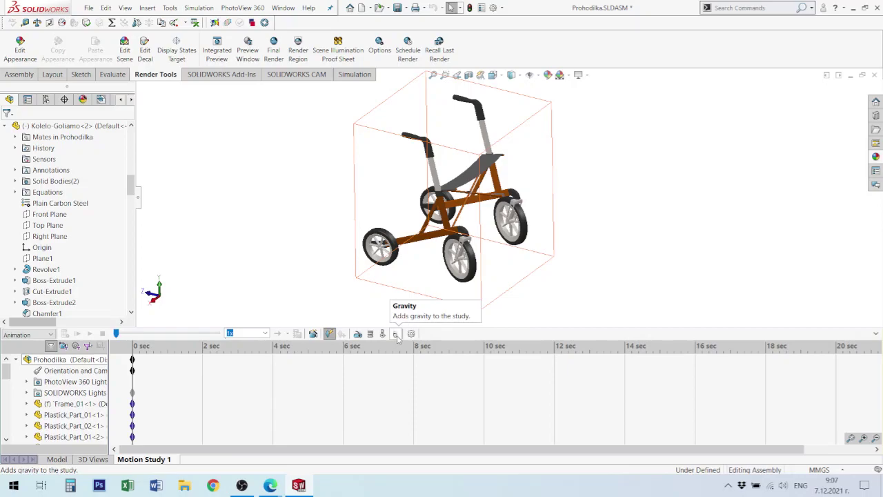
# Step: Add 9806.65 mm/s^2 gravity along the frame edge, reversed to point downward
pyautogui.click(396, 334)
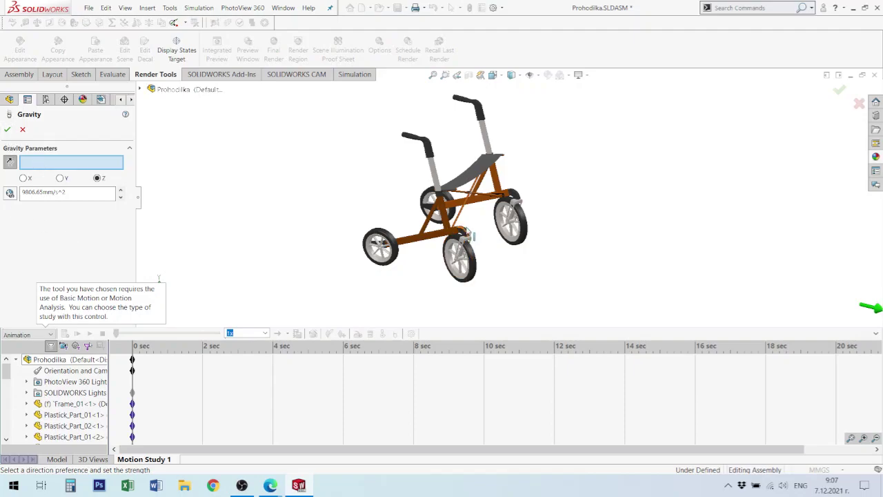
pyautogui.scroll(-3, 486, 178)
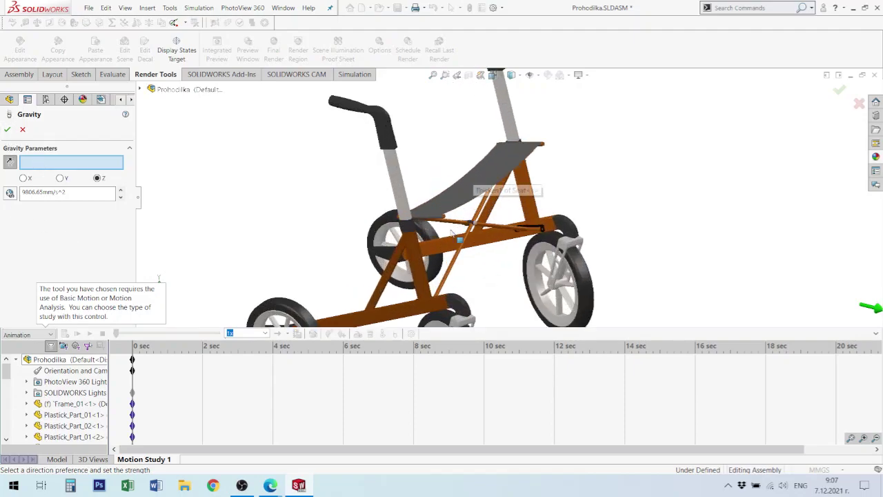
pyautogui.scroll(-2, 482, 179)
pyautogui.scroll(2, 452, 279)
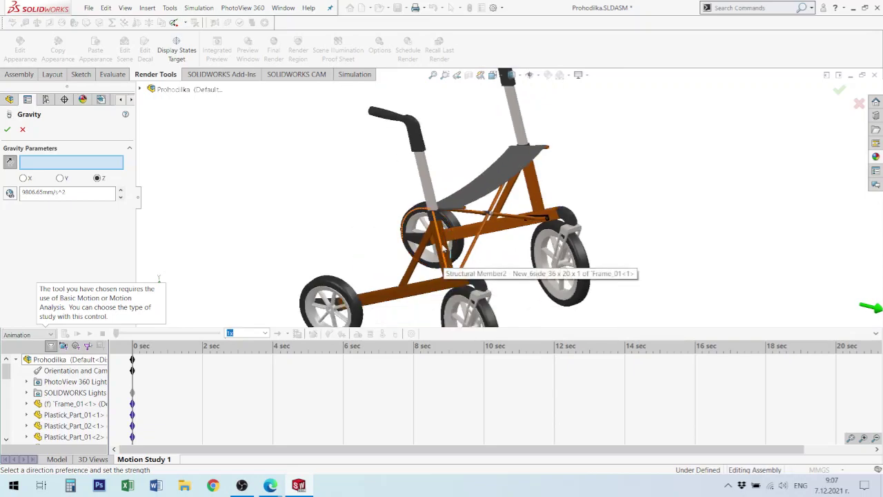
pyautogui.click(442, 257)
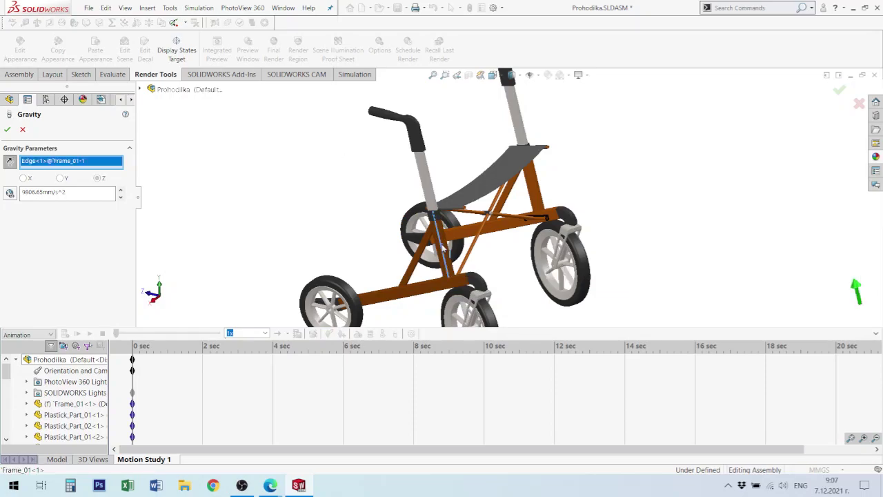
pyautogui.scroll(2, 510, 279)
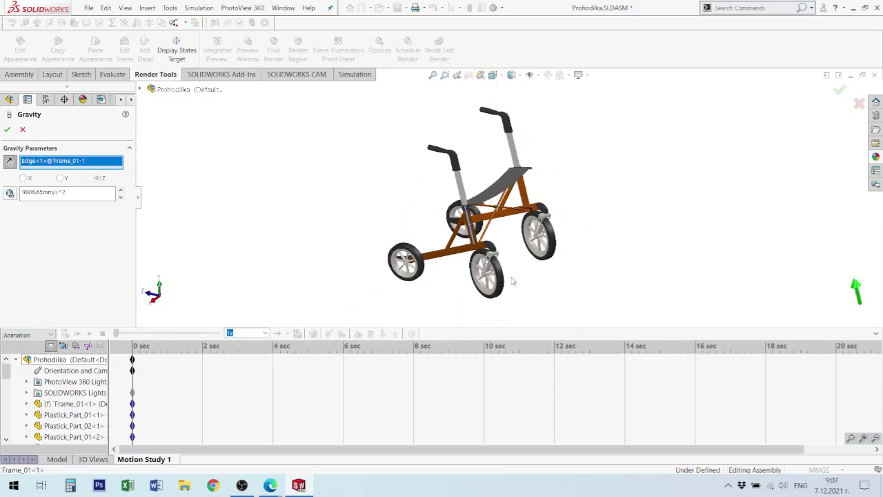
pyautogui.click(10, 161)
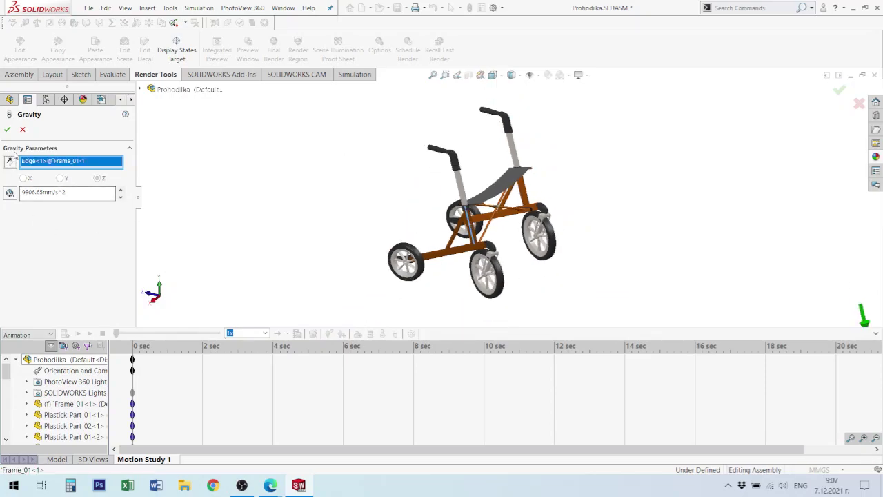
pyautogui.click(7, 129)
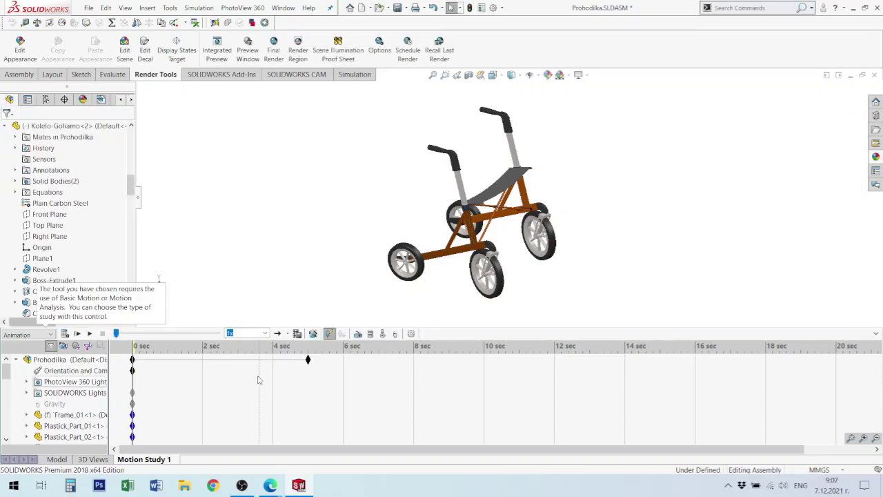
pyautogui.click(337, 364)
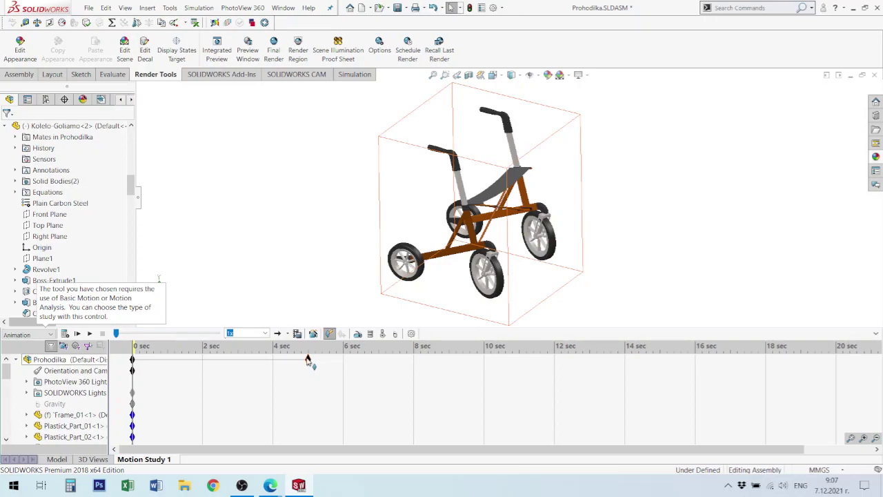
pyautogui.click(295, 360)
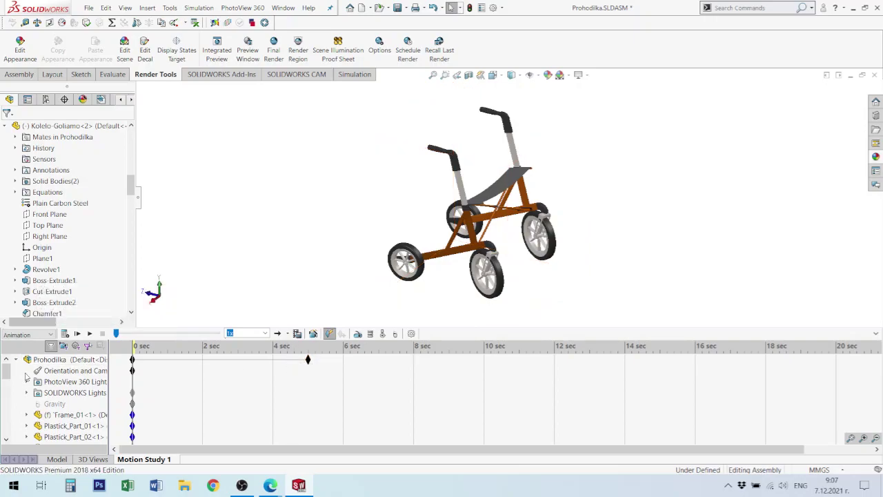
pyautogui.click(133, 361)
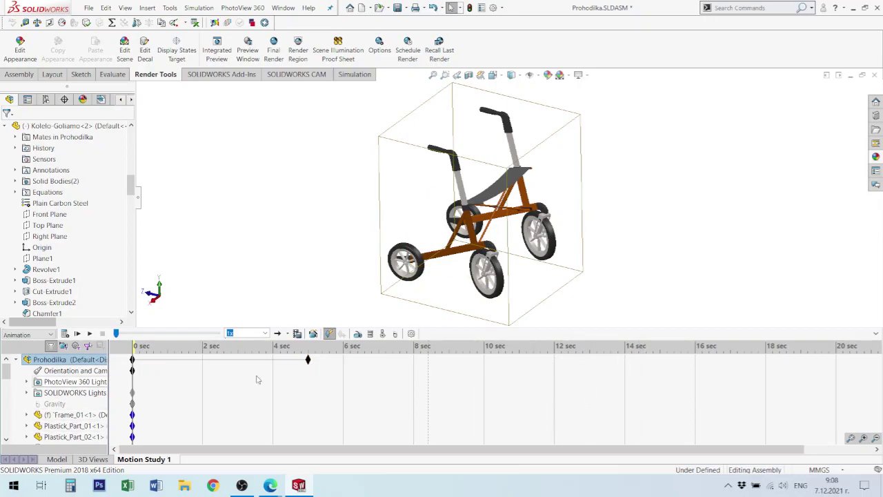
pyautogui.scroll(-3, 257, 380)
pyautogui.scroll(-3, 228, 396)
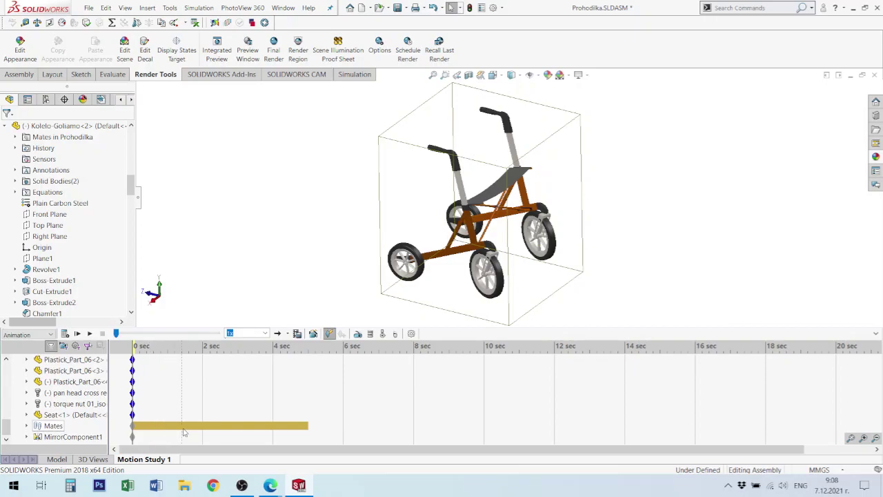
pyautogui.scroll(3, 261, 352)
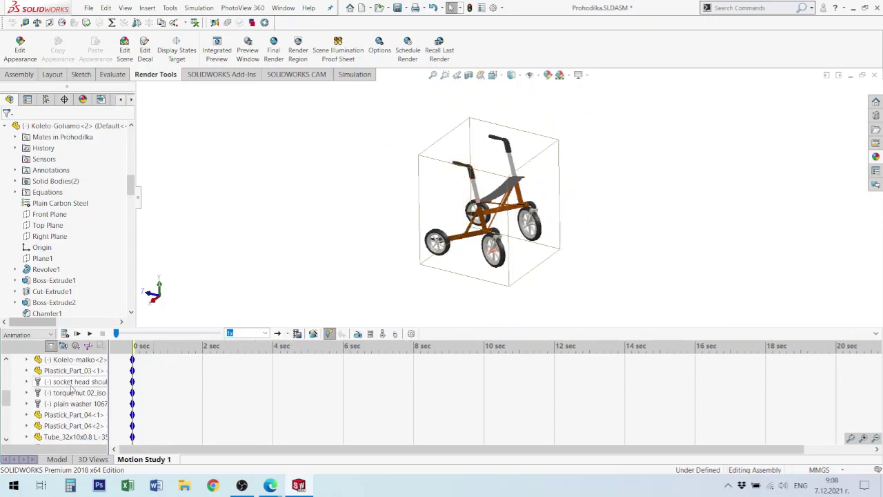
pyautogui.scroll(5, 71, 388)
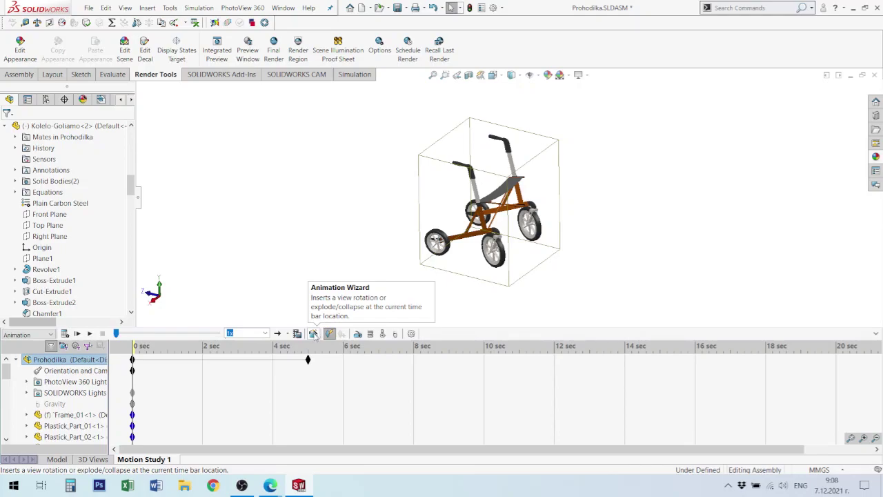
# Step: In the Animation Wizard, rotate the model counterclockwise about the Y-axis, 2 rotations
pyautogui.click(329, 333)
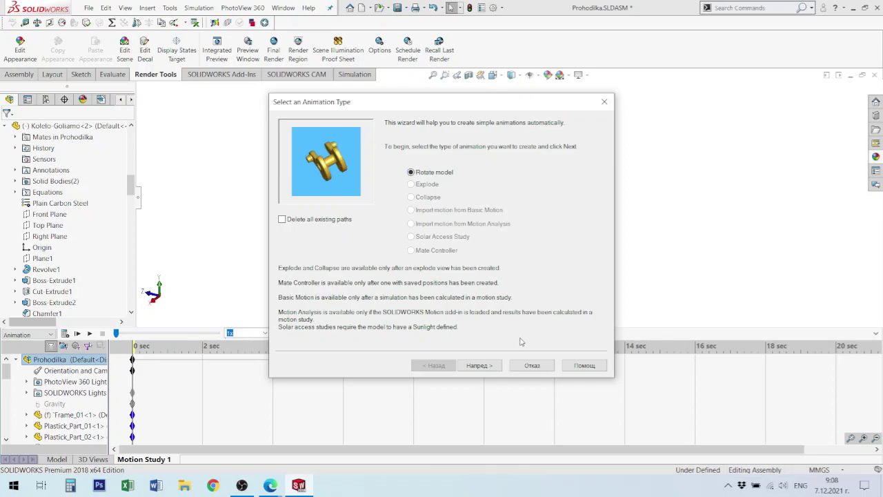
pyautogui.click(282, 220)
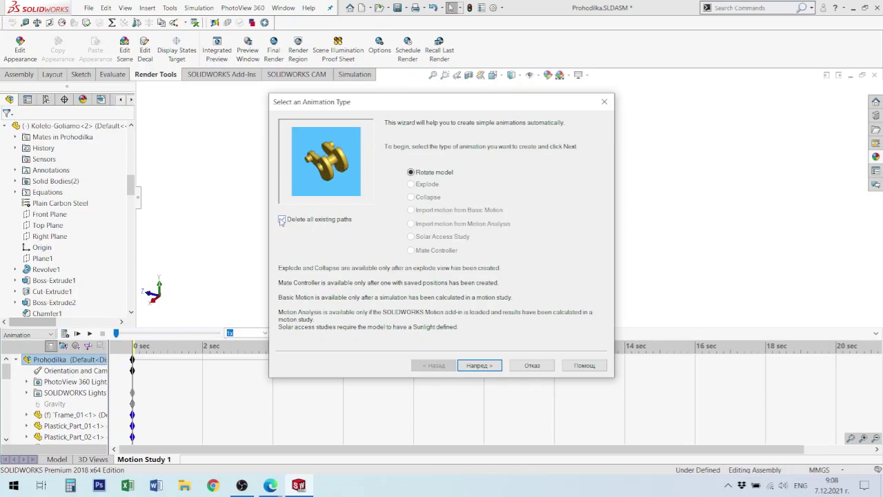
pyautogui.click(282, 220)
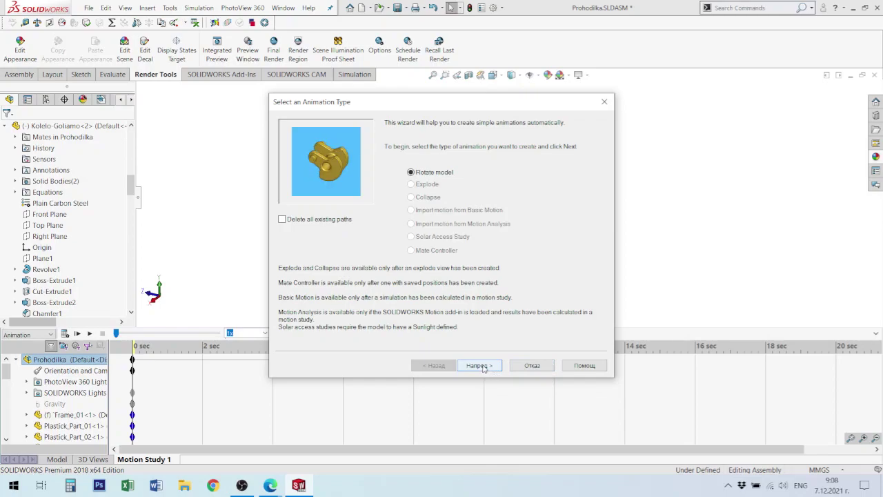
pyautogui.click(482, 366)
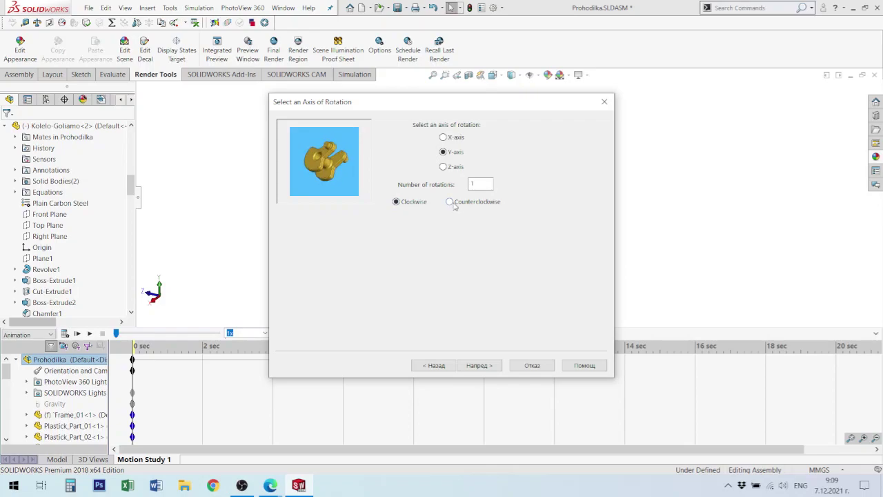
pyautogui.click(450, 202)
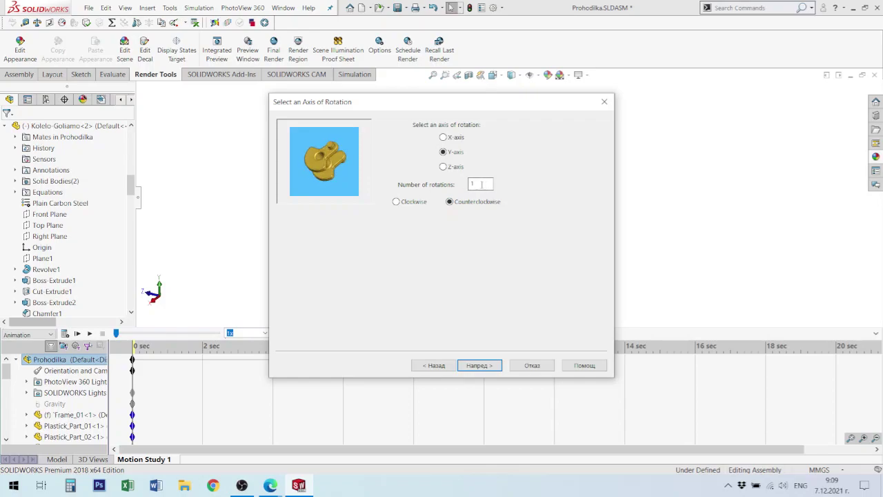
pyautogui.moveTo(481, 184); pyautogui.dragTo(463, 185)
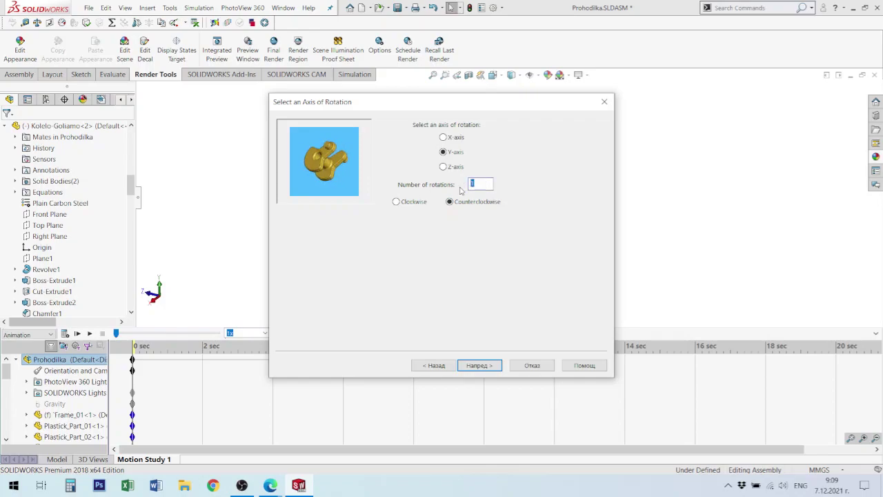
pyautogui.write('2')
# Step: Set the animation duration to 20 seconds with a 3-second start time and finish
pyautogui.click(481, 366)
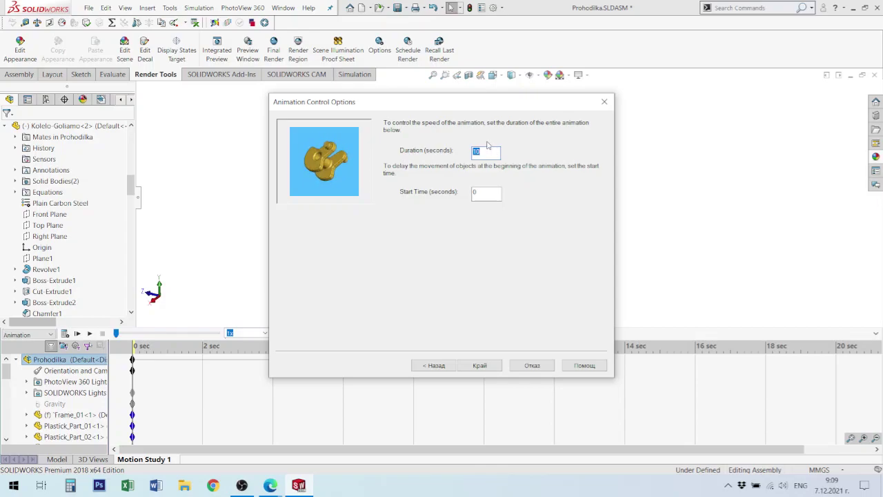
pyautogui.write('2')
pyautogui.doubleClick(493, 192)
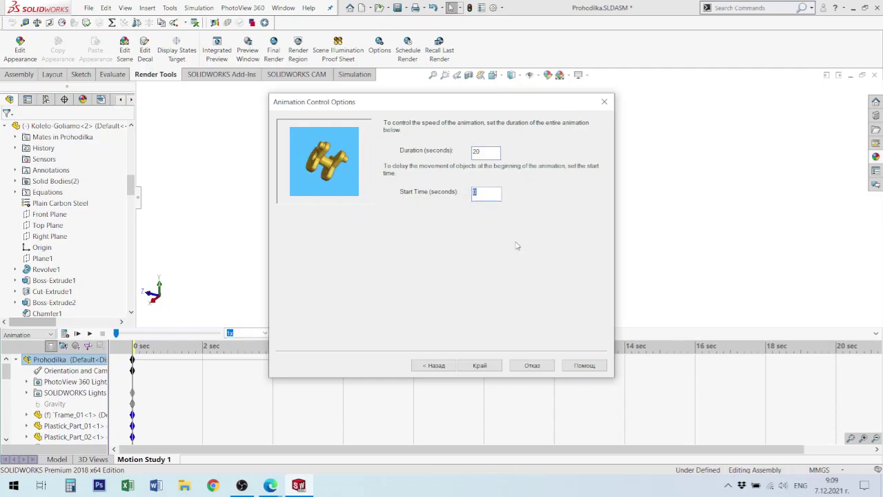
pyautogui.write('3')
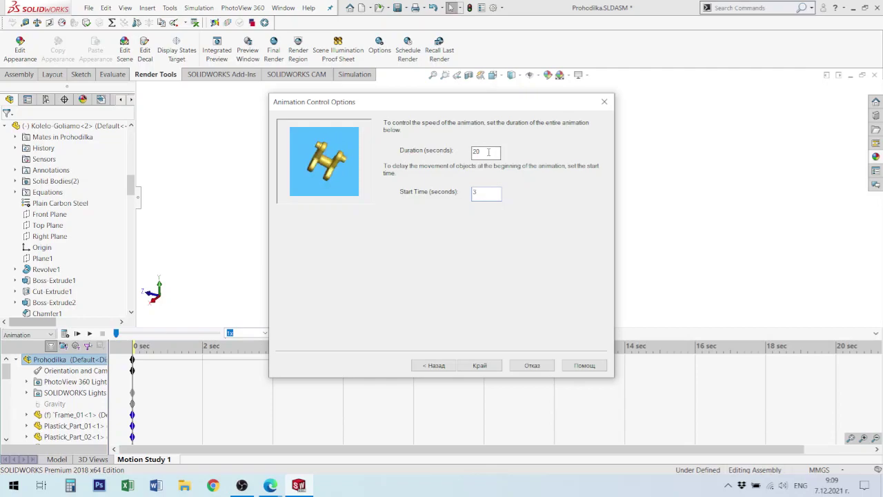
pyautogui.click(489, 366)
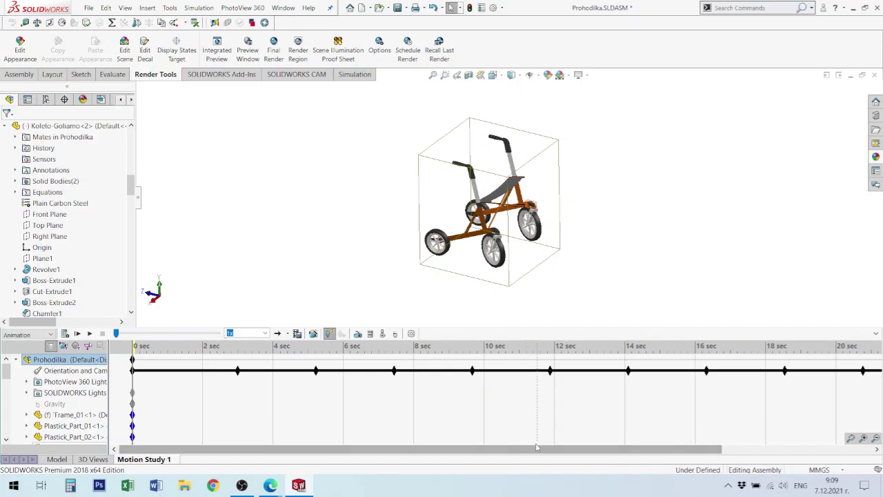
# Step: Return the timeline to 0 s and play the rotation animation from the start in Normal mode
pyautogui.moveTo(539, 450); pyautogui.dragTo(623, 450)
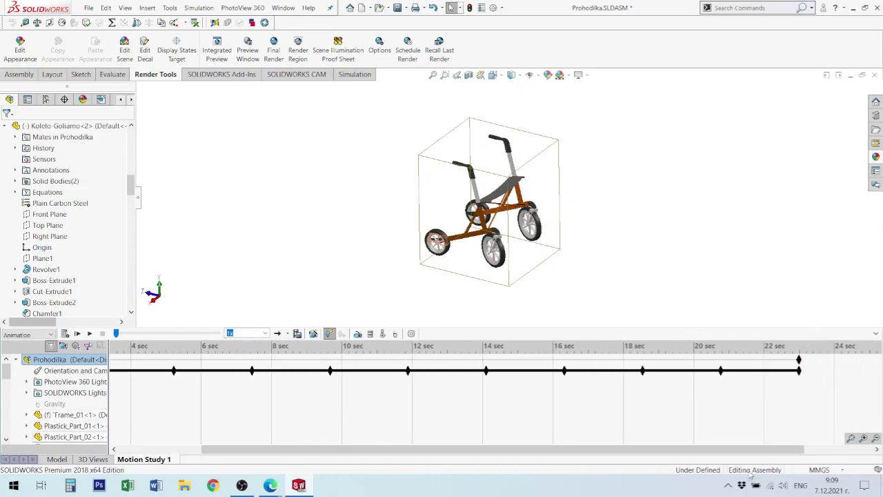
pyautogui.moveTo(755, 454); pyautogui.dragTo(591, 455)
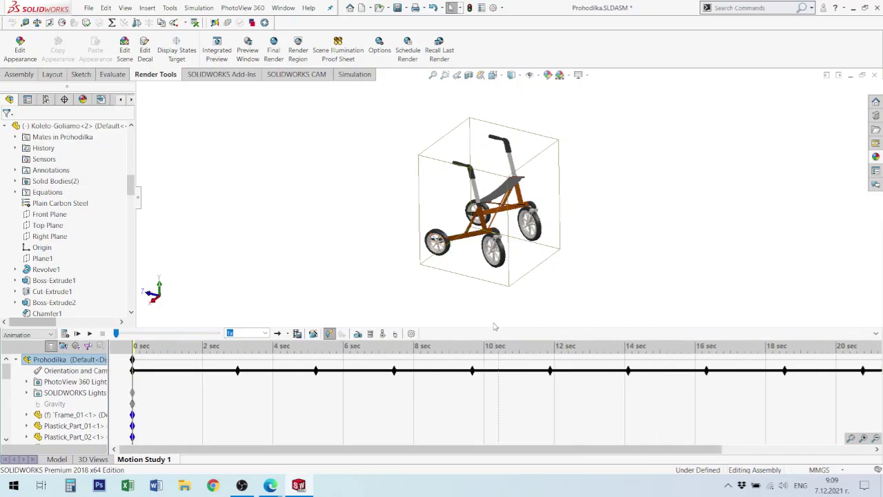
pyautogui.click(334, 250)
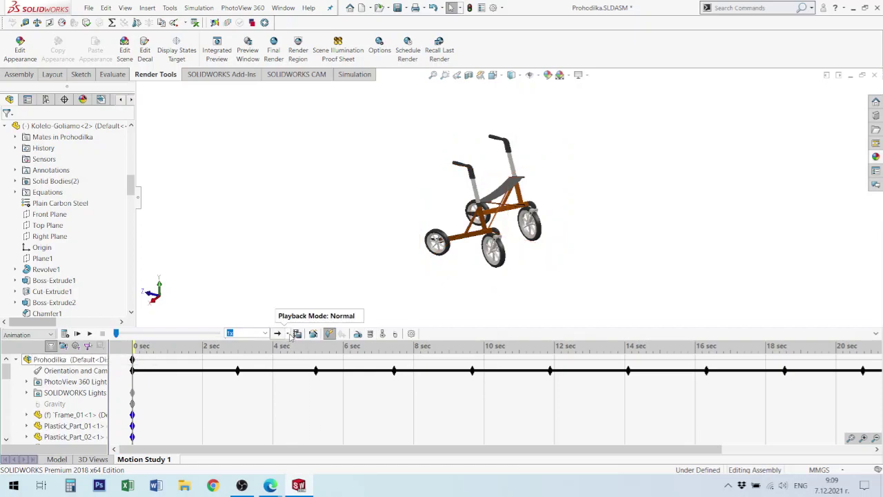
pyautogui.click(289, 334)
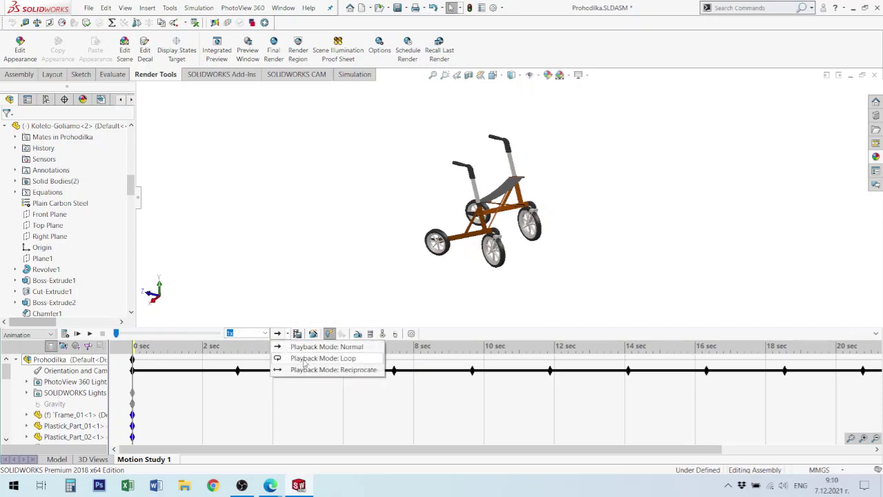
pyautogui.click(307, 347)
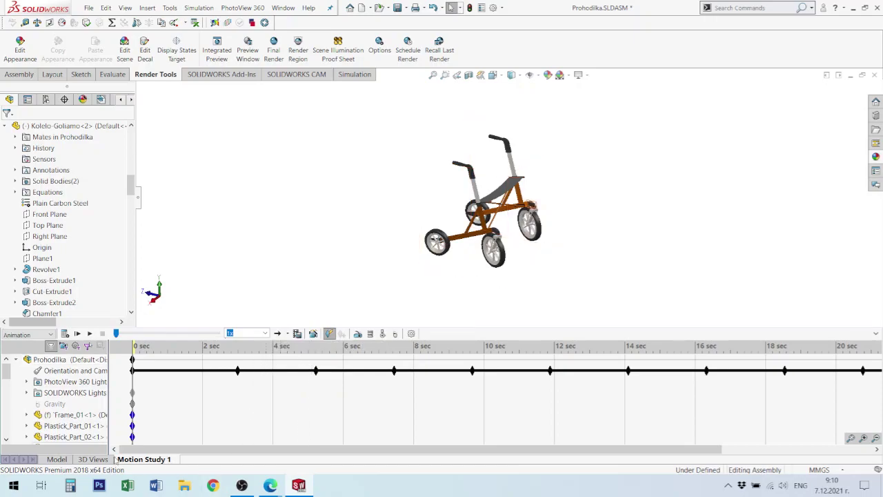
pyautogui.click(89, 334)
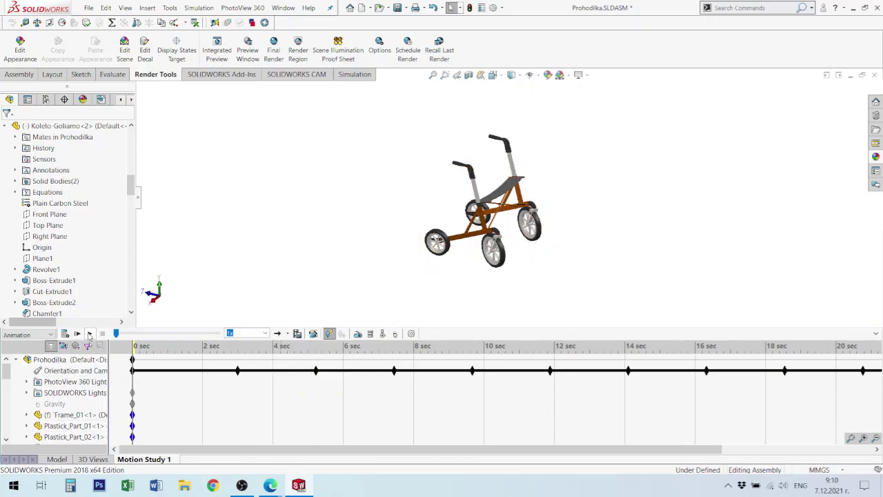
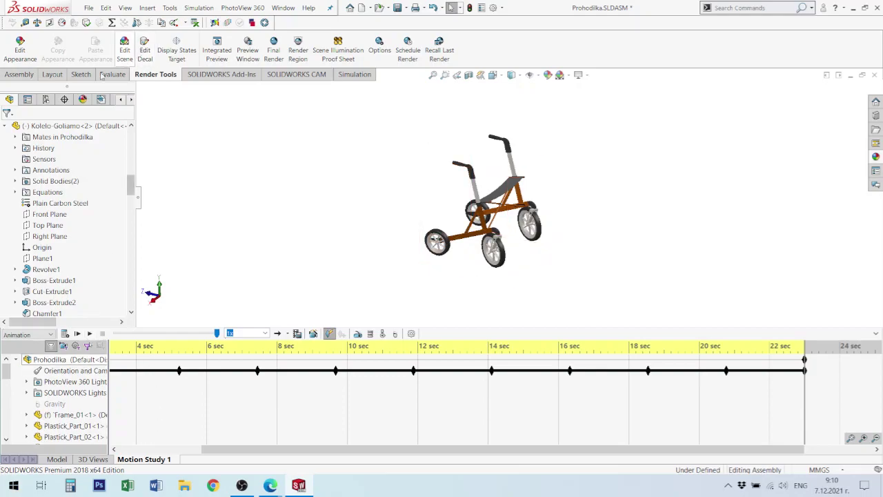
# Step: Browse the appearances and scene, lights and cameras lists, then return to the feature tree
pyautogui.click(132, 100)
pyautogui.click(132, 100)
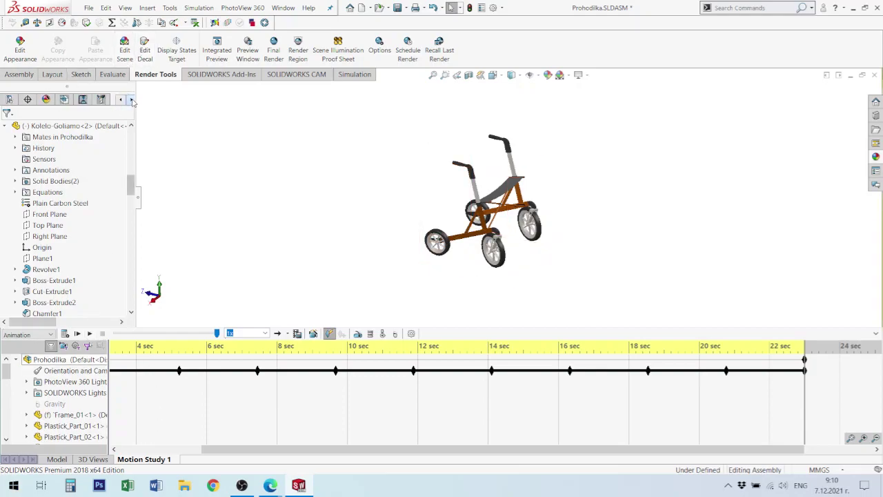
pyautogui.click(46, 100)
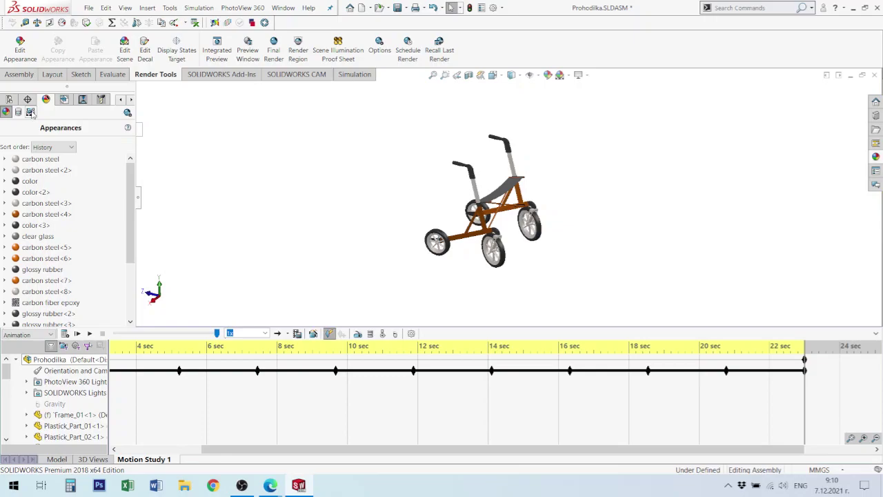
pyautogui.click(30, 112)
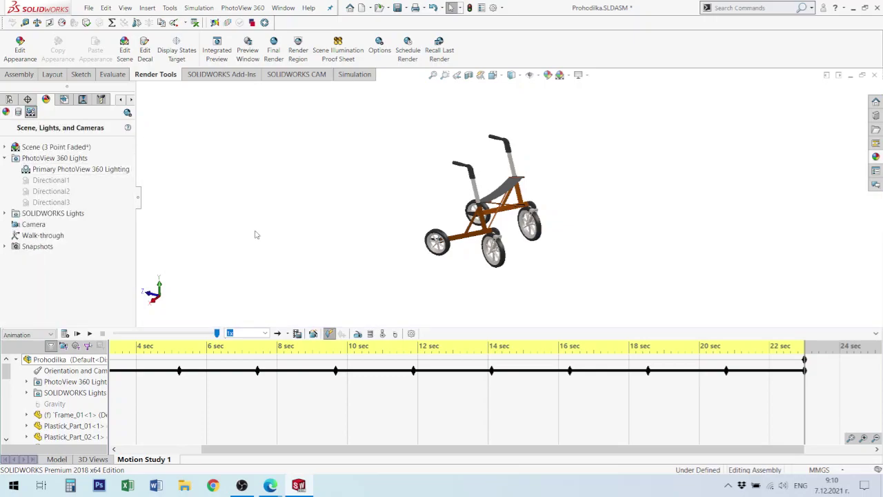
pyautogui.press('z')
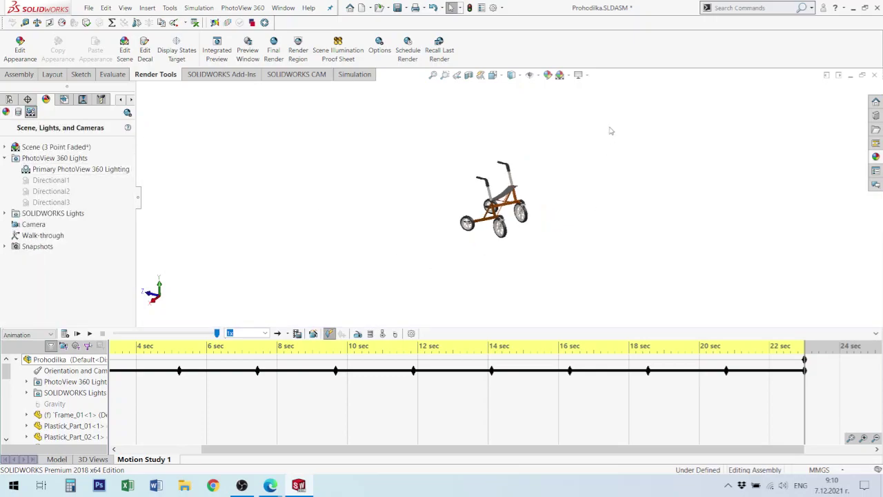
pyautogui.scroll(-2, 610, 131)
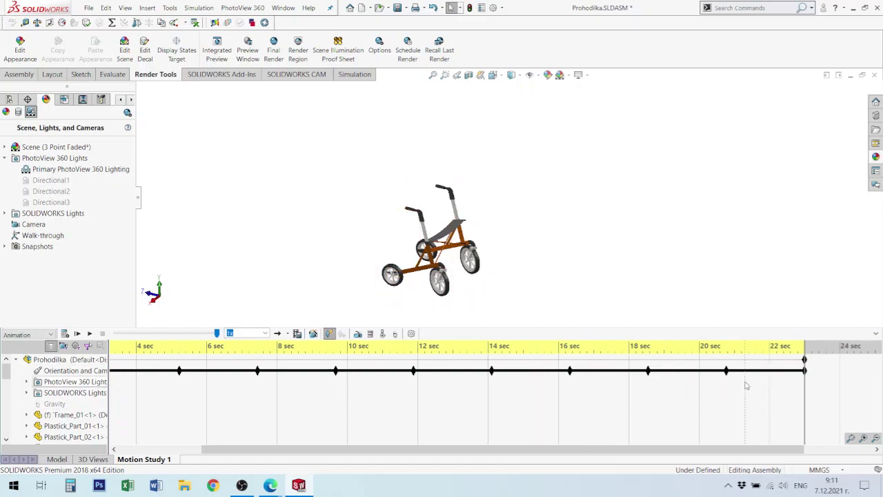
pyautogui.click(43, 237)
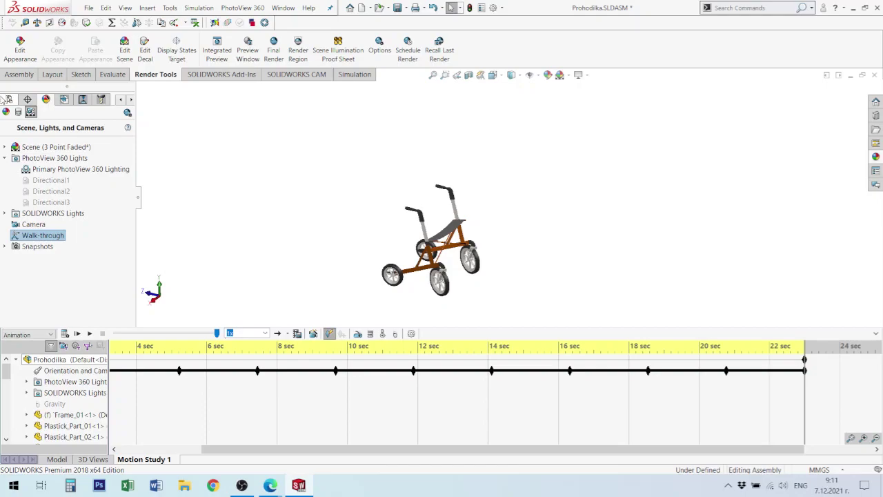
pyautogui.click(119, 99)
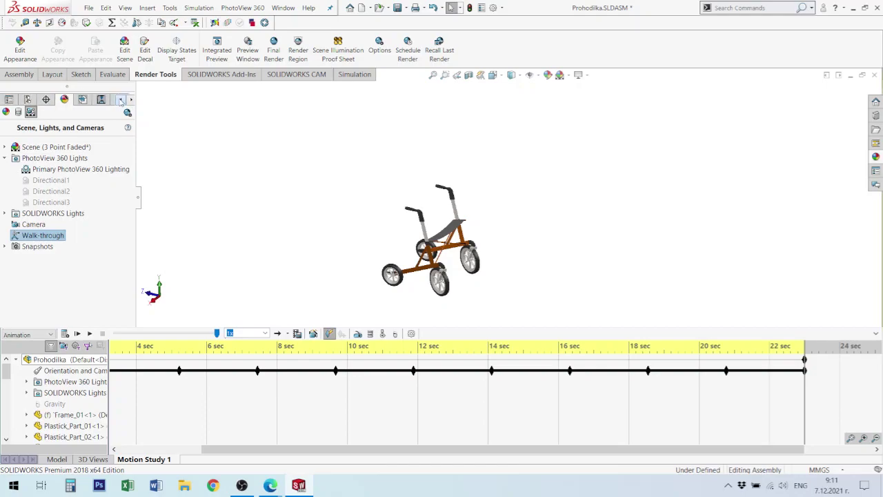
pyautogui.click(120, 100)
pyautogui.click(10, 100)
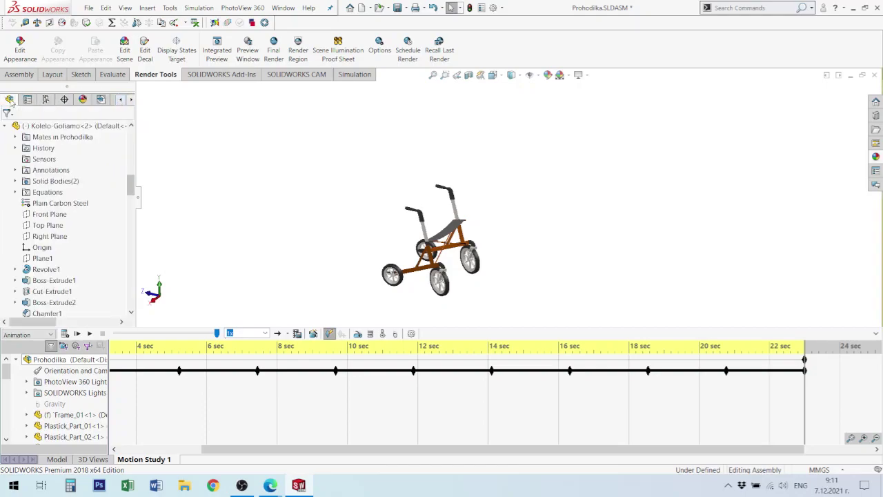
# Step: Return to the Model tab, select Top Plane, orbit the walker, and open Insert > Reference Geometry
pyautogui.click(57, 459)
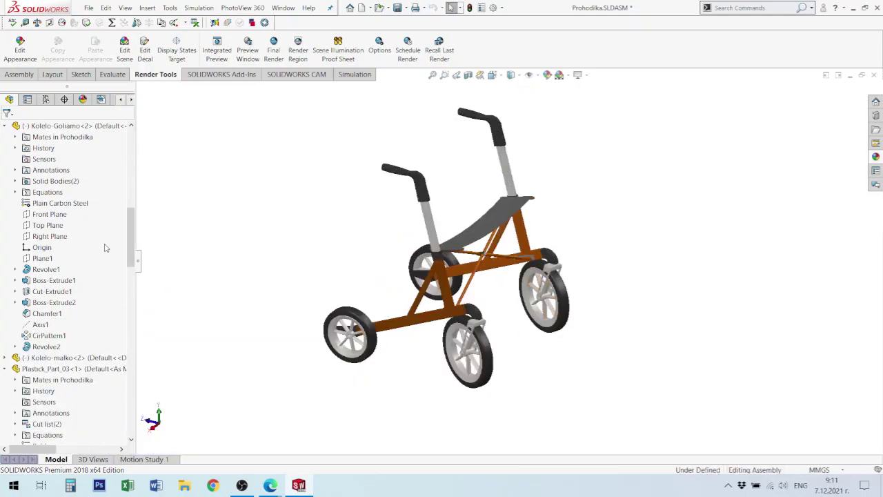
pyautogui.click(47, 226)
pyautogui.moveTo(620, 246)
pyautogui.mouseDown(button='middle')
pyautogui.moveTo(579, 289)
pyautogui.moveTo(587, 296)
pyautogui.moveTo(569, 290)
pyautogui.mouseUp(button='middle')
pyautogui.moveTo(487, 281)
pyautogui.mouseDown(button='middle')
pyautogui.moveTo(495, 176)
pyautogui.moveTo(505, 183)
pyautogui.mouseUp(button='middle')
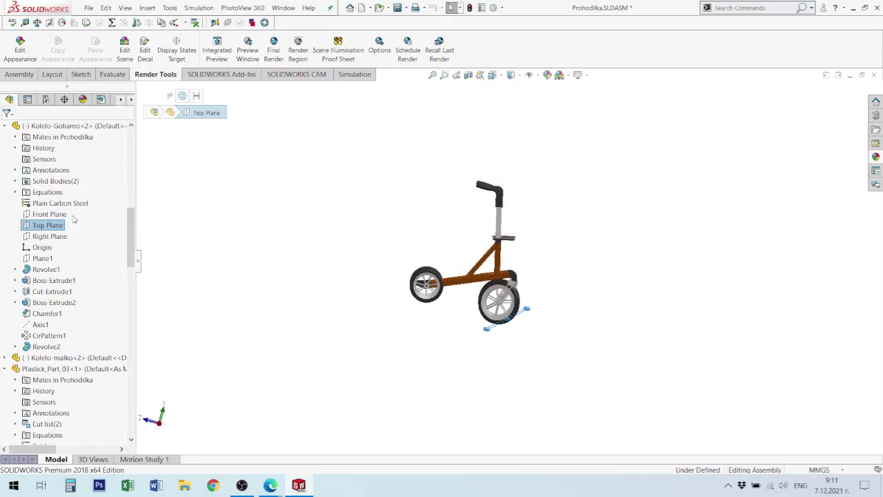
pyautogui.scroll(10, 69, 228)
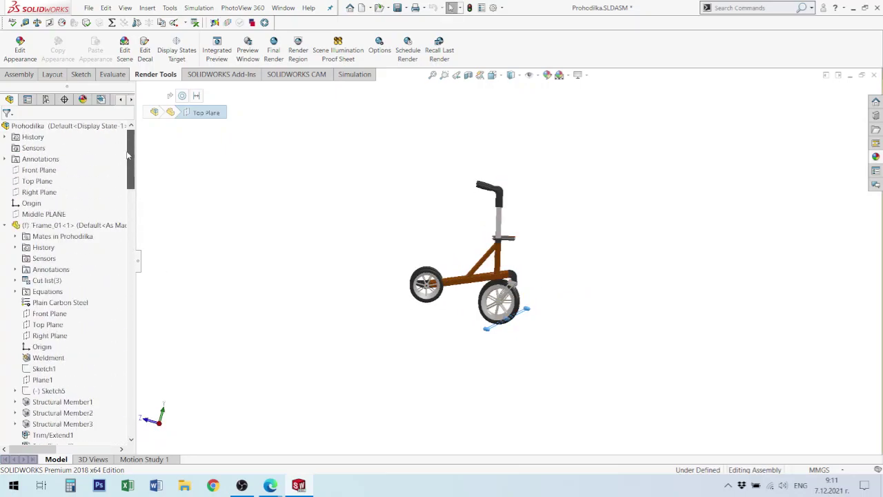
pyautogui.click(28, 180)
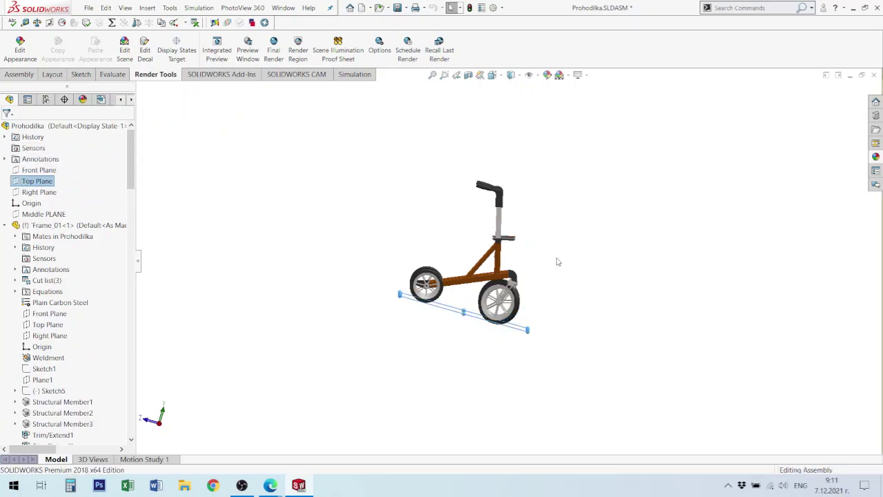
pyautogui.moveTo(571, 263); pyautogui.dragTo(563, 292, button='middle')
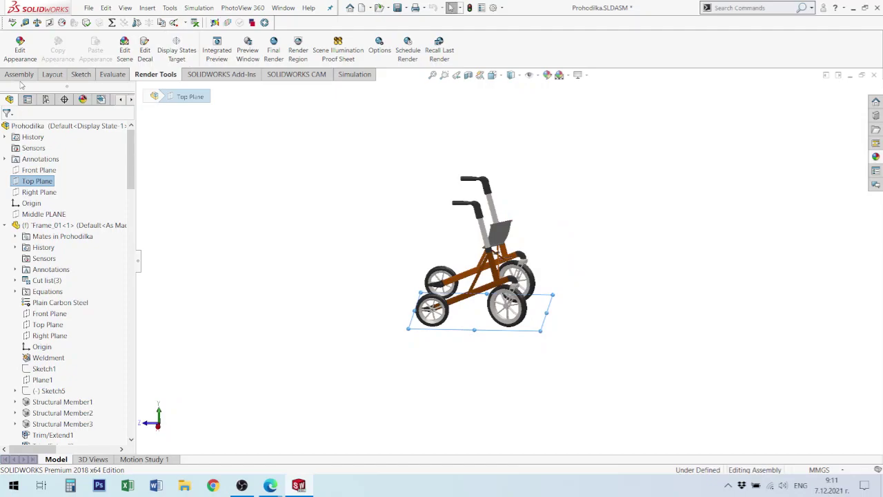
pyautogui.click(146, 7)
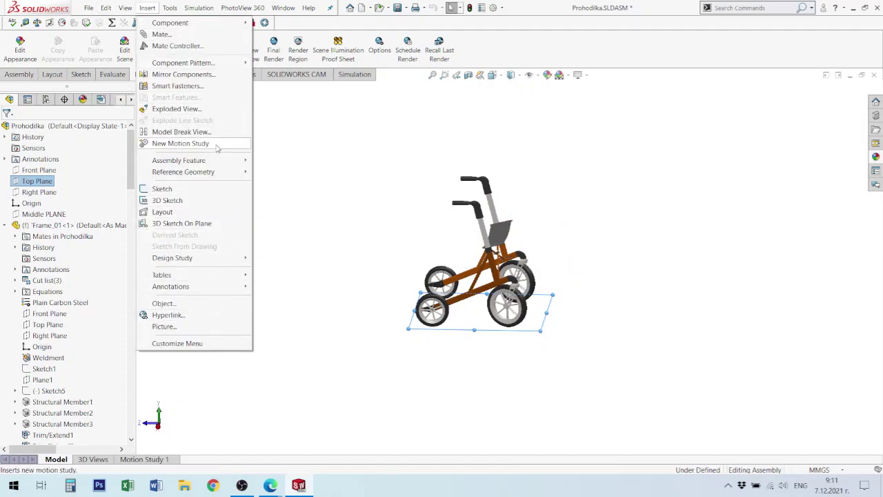
pyautogui.moveTo(183, 172)
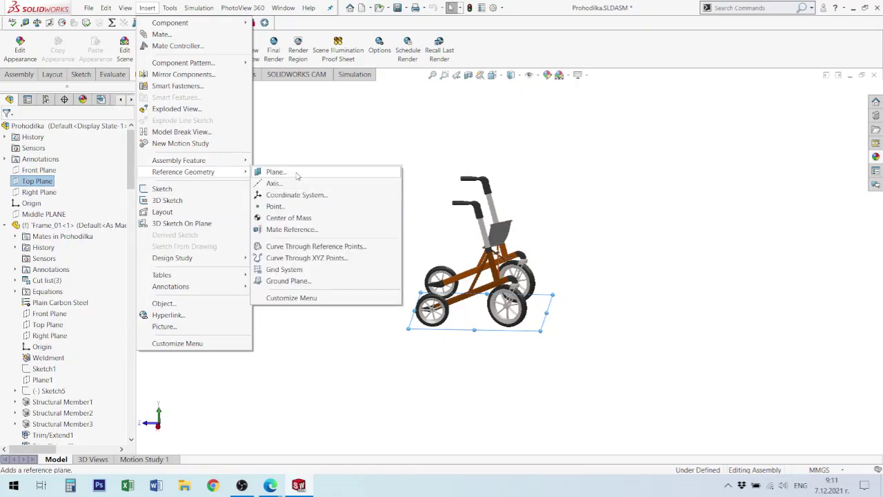
# Step: Create reference plane PLANE1 offset 1200 mm from the Top Plane
pyautogui.click(296, 174)
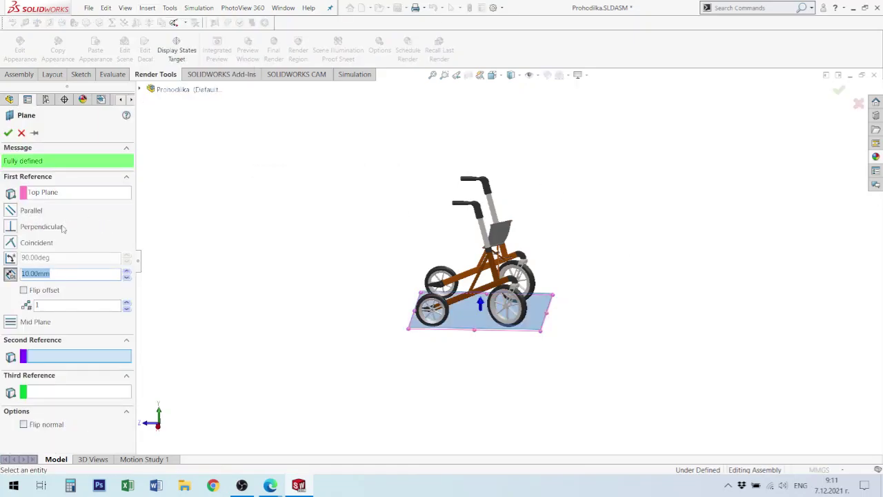
pyautogui.click(110, 274)
pyautogui.write('1200')
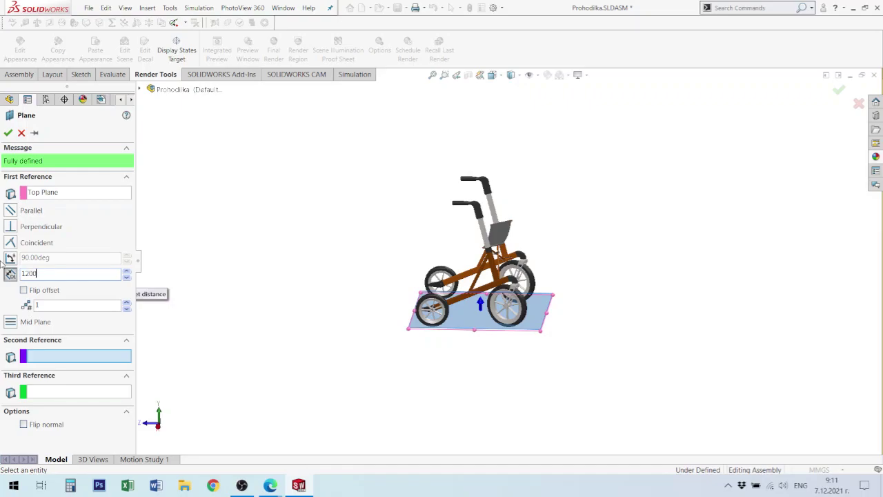
pyautogui.press('Return')
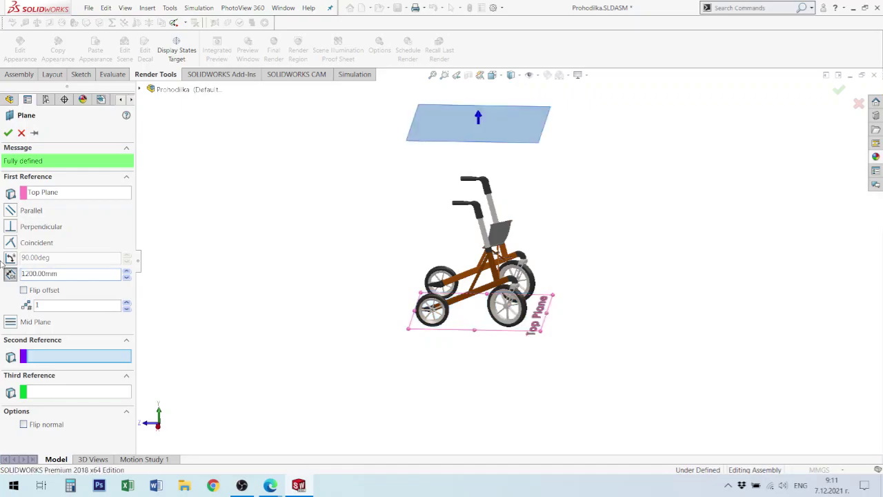
pyautogui.click(8, 133)
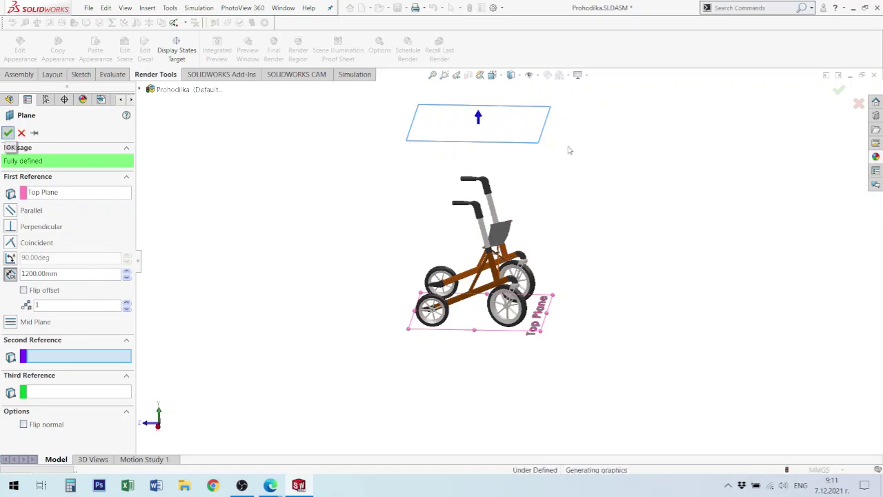
pyautogui.rightClick(523, 131)
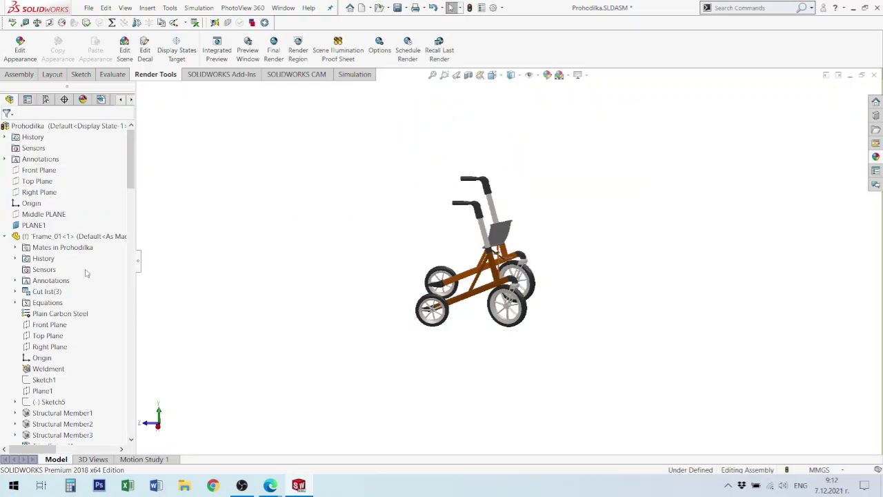
# Step: Hide PLANE1 and start a sketch on it with the spline tool
pyautogui.click(36, 225)
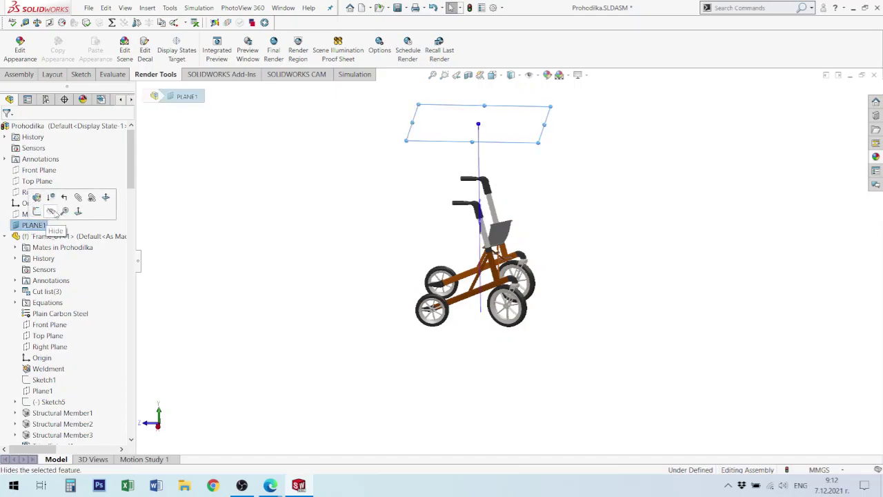
pyautogui.click(51, 211)
pyautogui.click(33, 224)
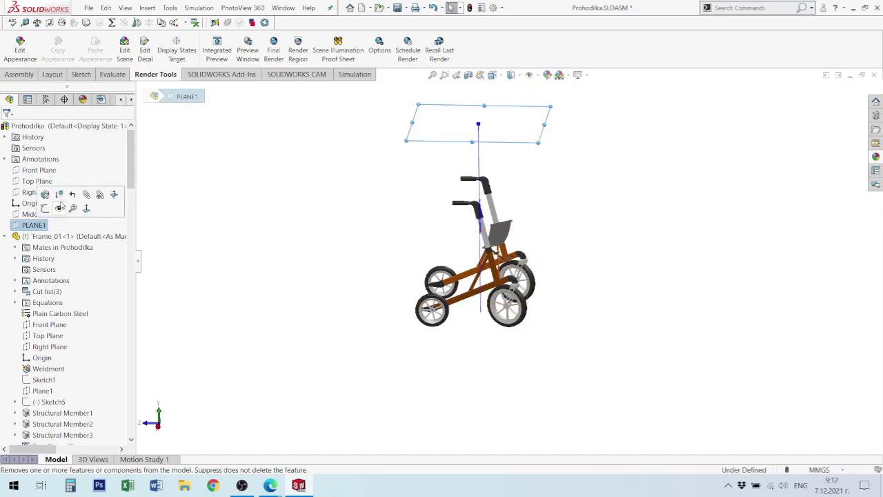
pyautogui.click(45, 208)
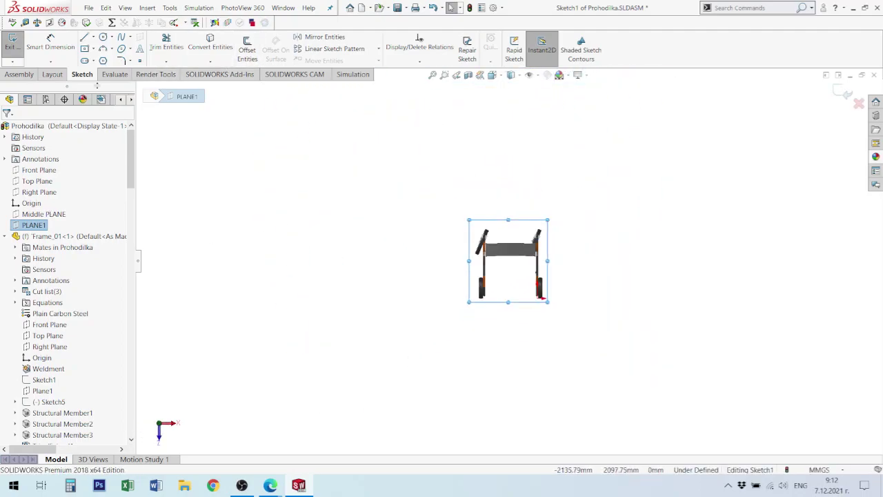
pyautogui.click(124, 38)
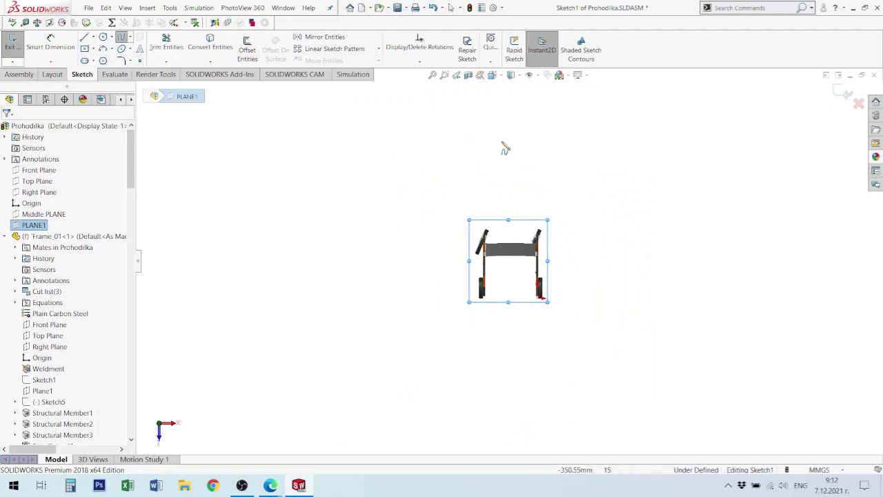
# Step: Draw a five-point closed spline loop around the walker and exit the sketch
pyautogui.click(507, 193)
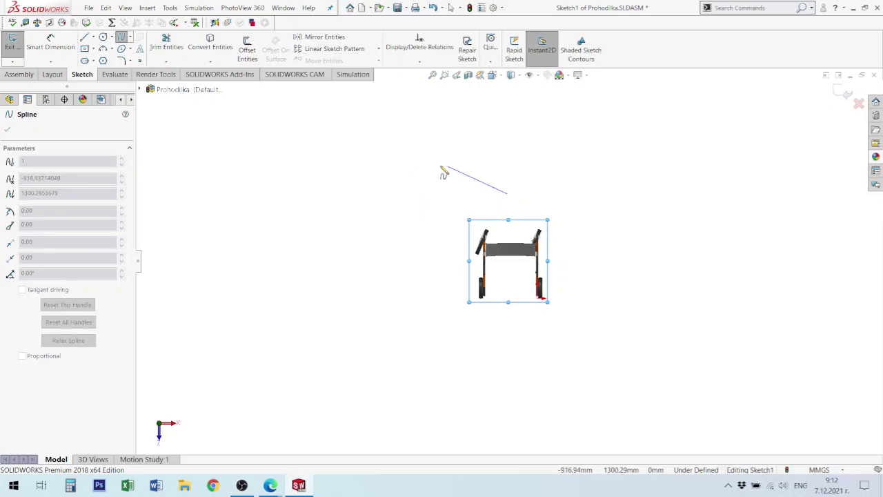
pyautogui.click(332, 133)
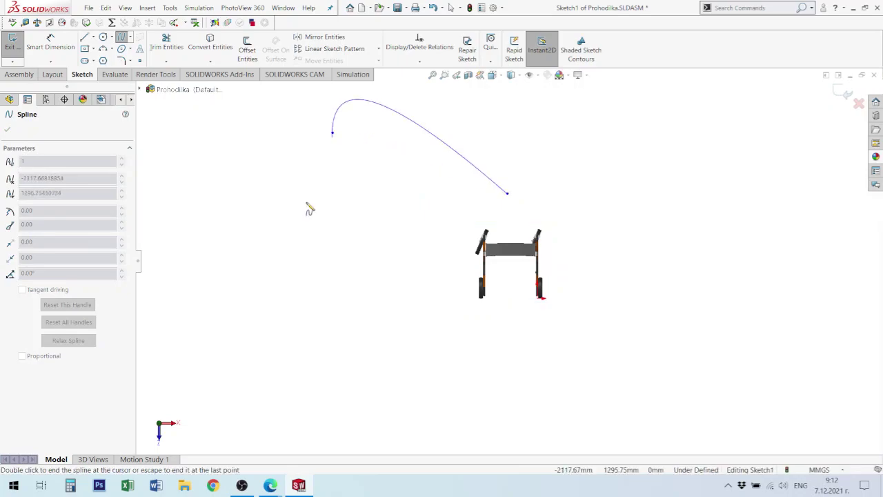
pyautogui.click(304, 358)
pyautogui.click(629, 387)
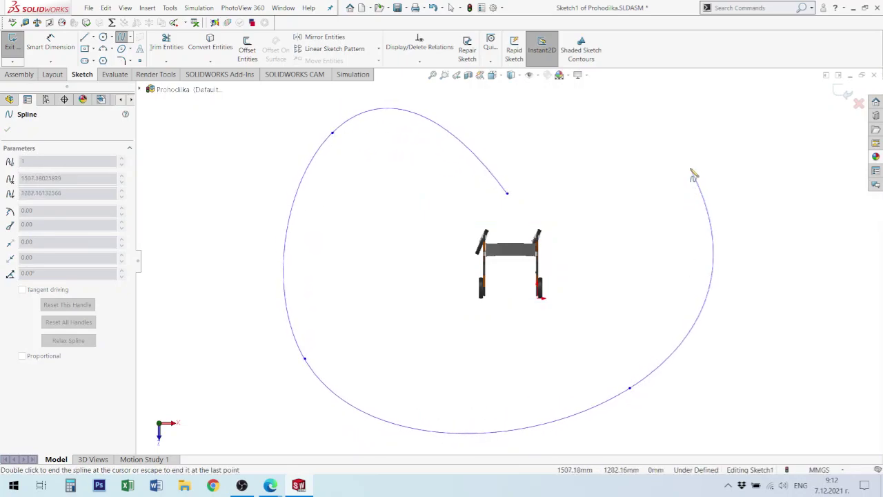
pyautogui.click(690, 168)
pyautogui.click(507, 194)
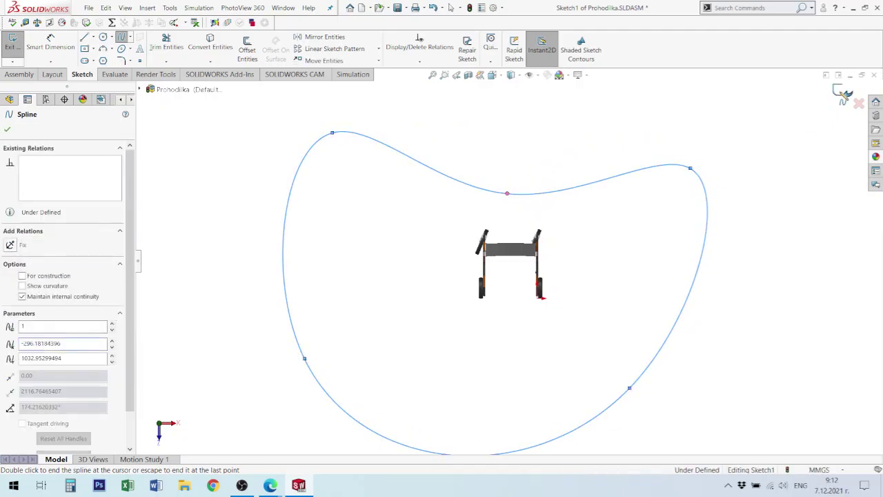
pyautogui.click(845, 92)
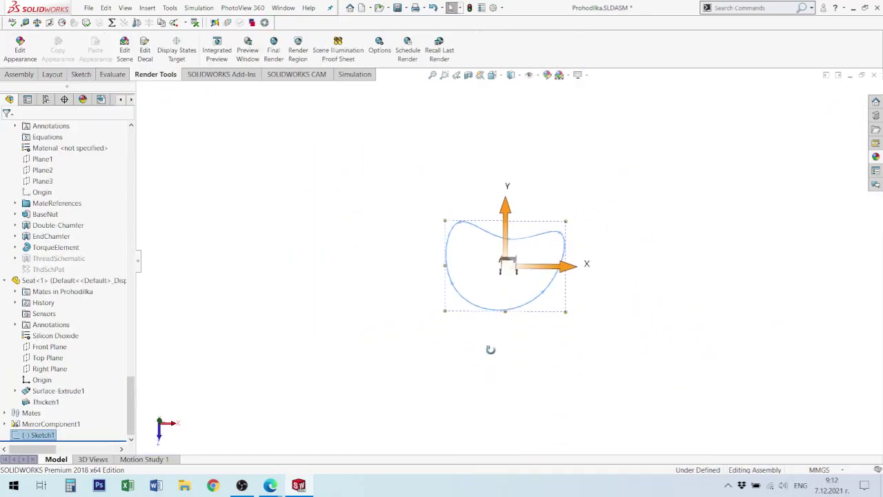
# Step: Fit the walker and path in view, open Motion Study 1 at about 15.5 s, and show the scene, lights and cameras list
pyautogui.moveTo(490, 349); pyautogui.dragTo(418, 326, button='middle')
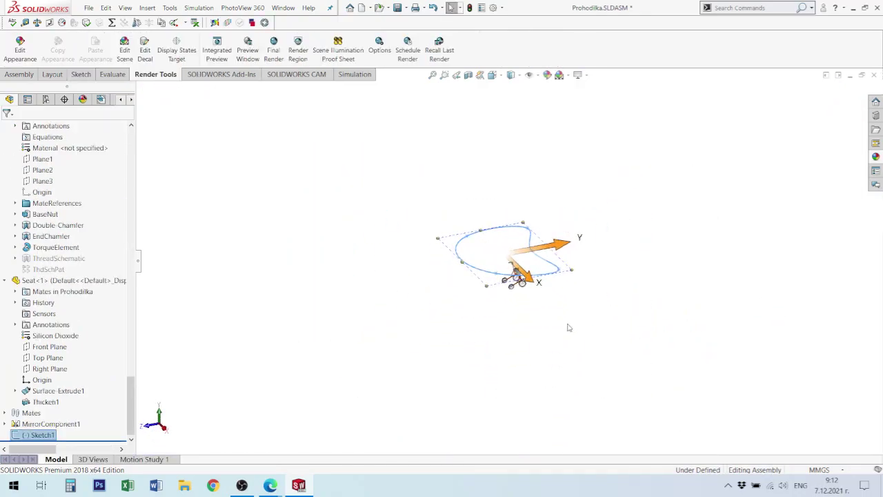
pyautogui.click(569, 327)
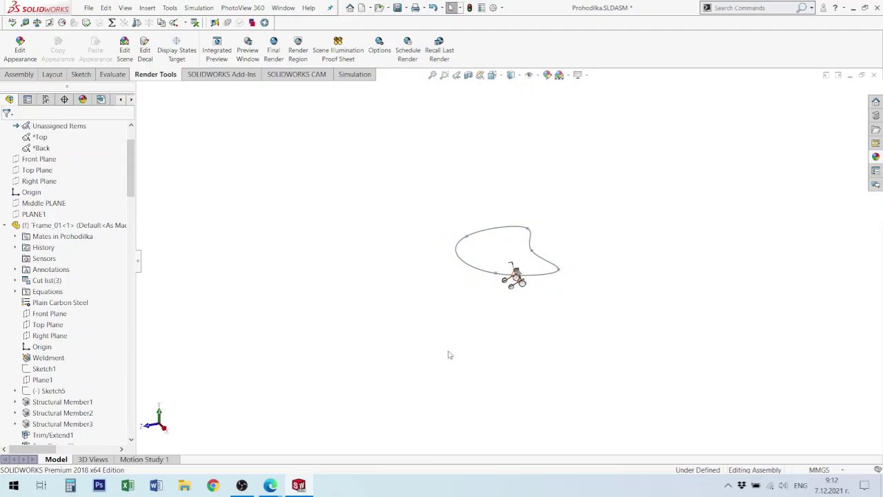
pyautogui.press('f')
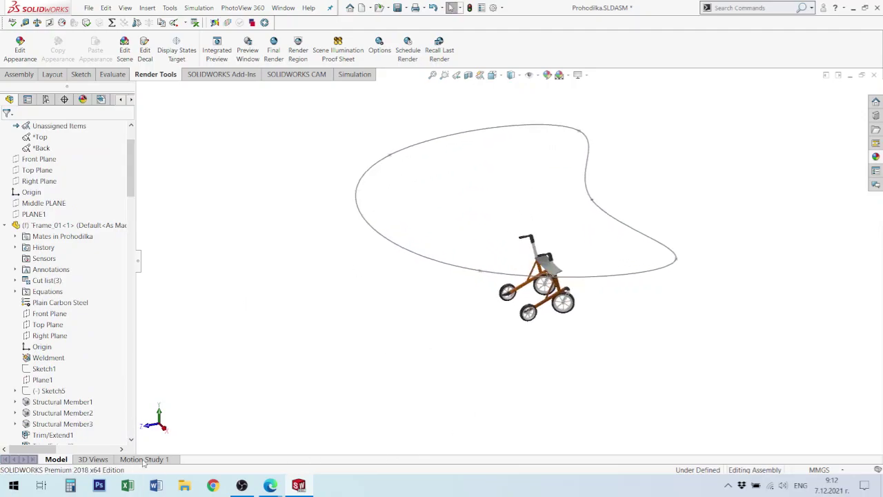
pyautogui.click(144, 458)
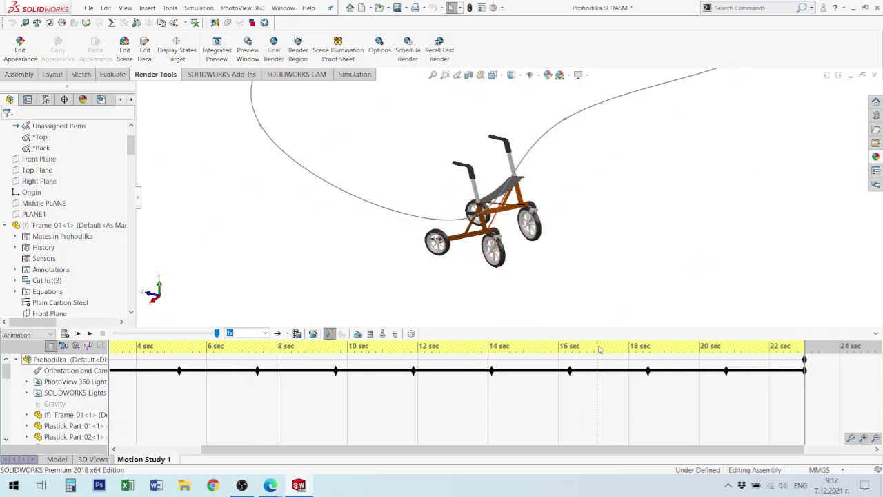
pyautogui.scroll(4, 624, 159)
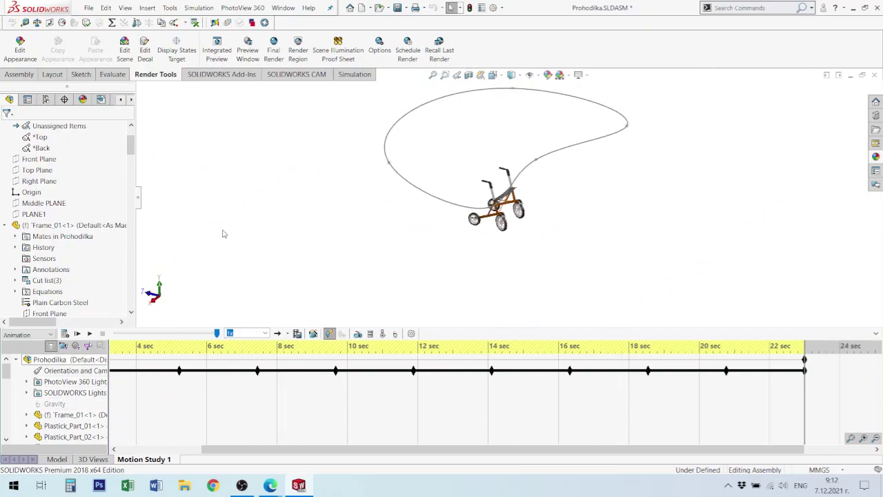
pyautogui.click(131, 100)
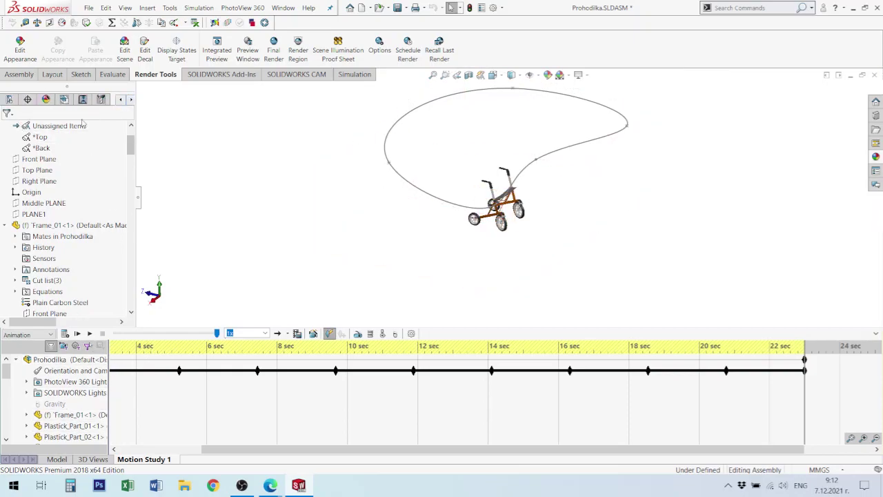
pyautogui.click(545, 407)
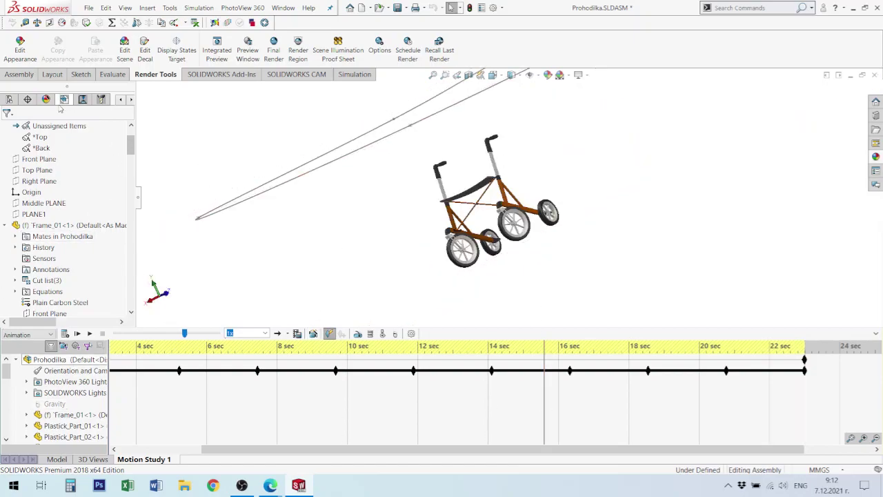
pyautogui.click(47, 100)
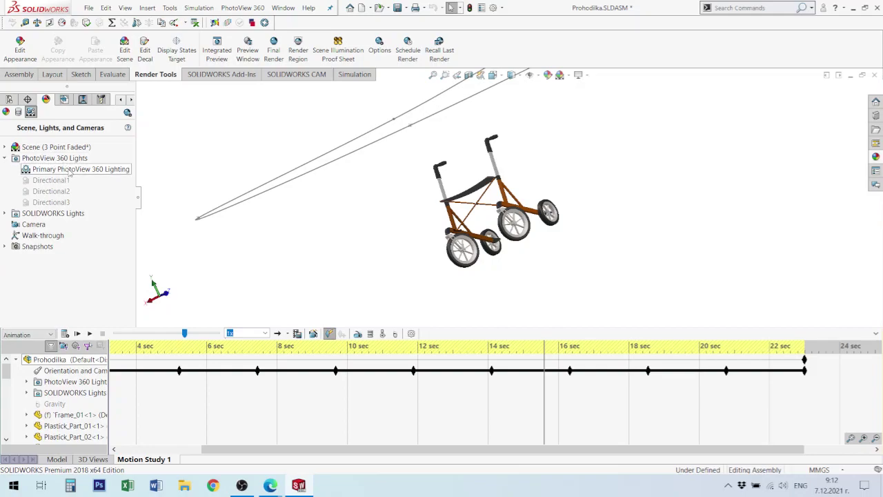
# Step: Show the Directional1 light glyphs and orbit to see them around the walker
pyautogui.click(69, 173)
pyautogui.rightClick(69, 173)
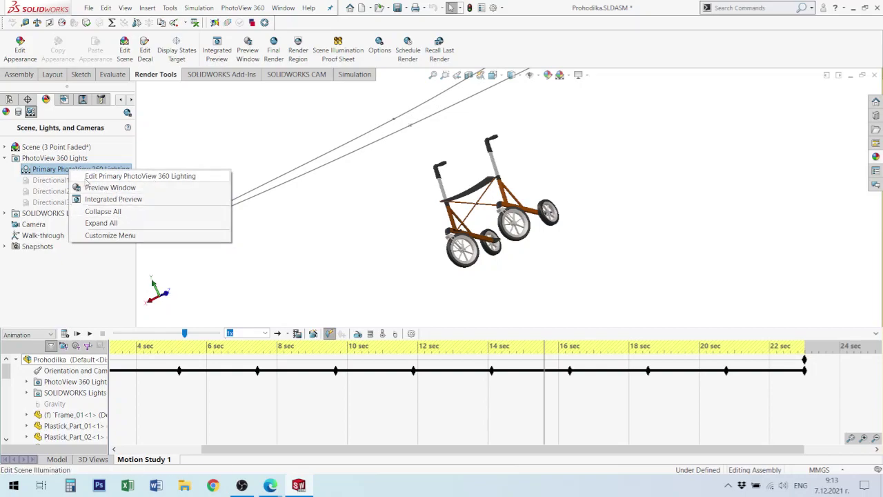
pyautogui.click(21, 185)
pyautogui.click(44, 181)
pyautogui.rightClick(44, 181)
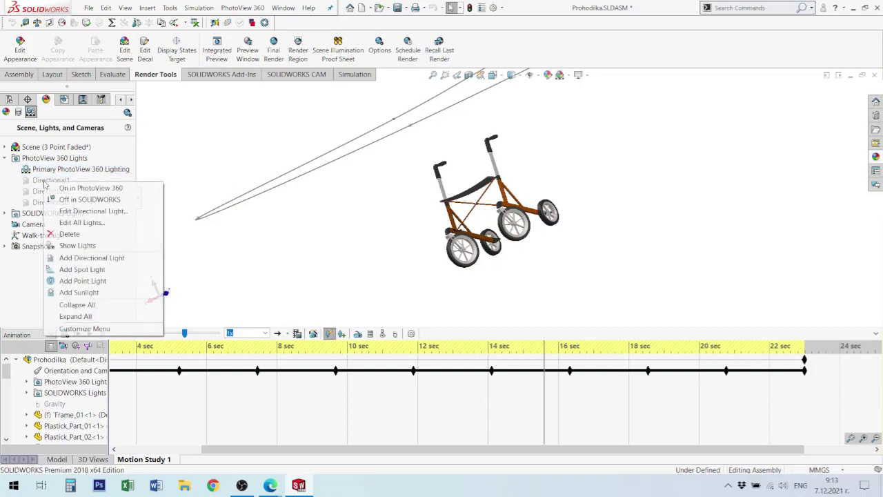
pyautogui.click(95, 246)
pyautogui.scroll(2, 785, 145)
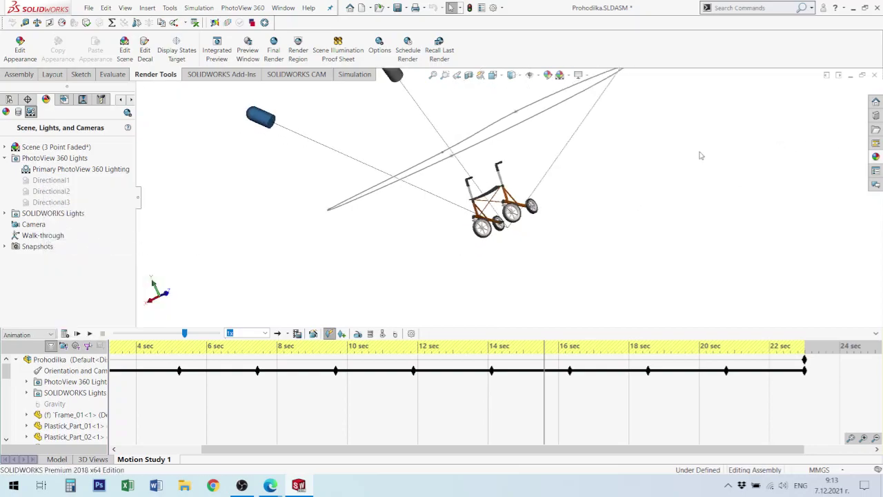
pyautogui.scroll(2, 690, 155)
pyautogui.moveTo(626, 156); pyautogui.dragTo(668, 213, button='middle')
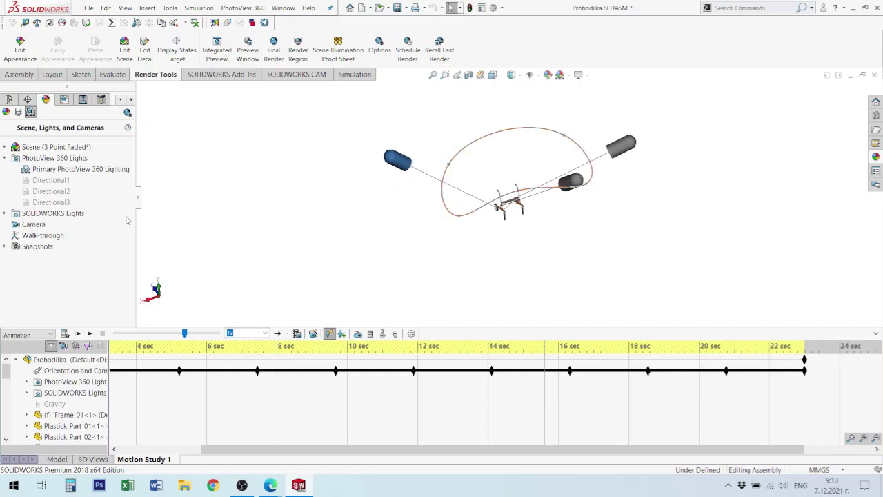
# Step: Edit the Primary PhotoView 360 Lighting and confirm the scene settings
pyautogui.rightClick(62, 169)
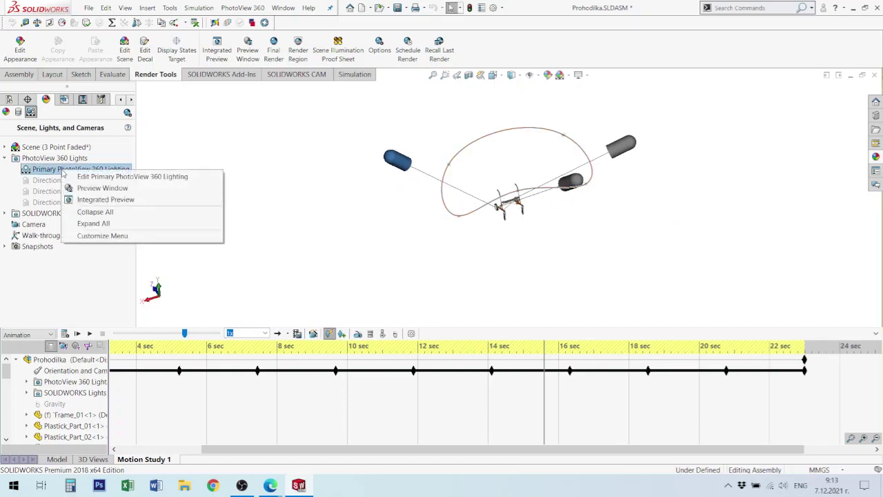
pyautogui.click(105, 177)
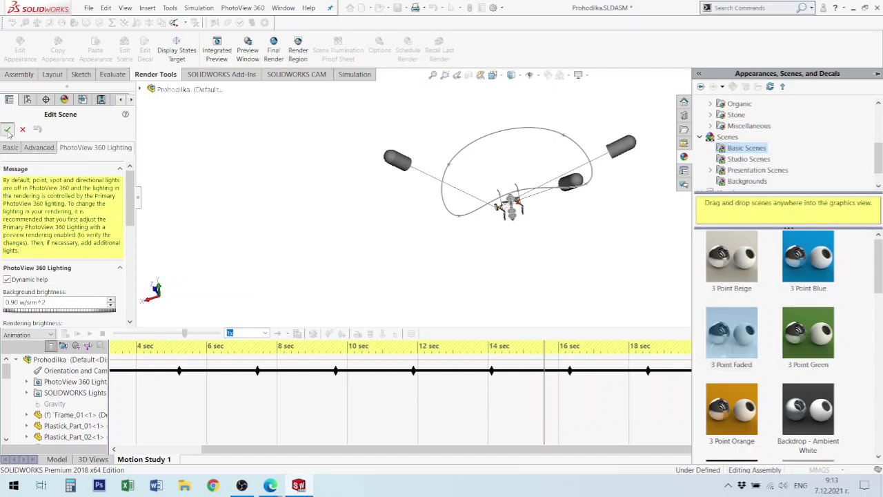
pyautogui.click(8, 131)
pyautogui.click(34, 224)
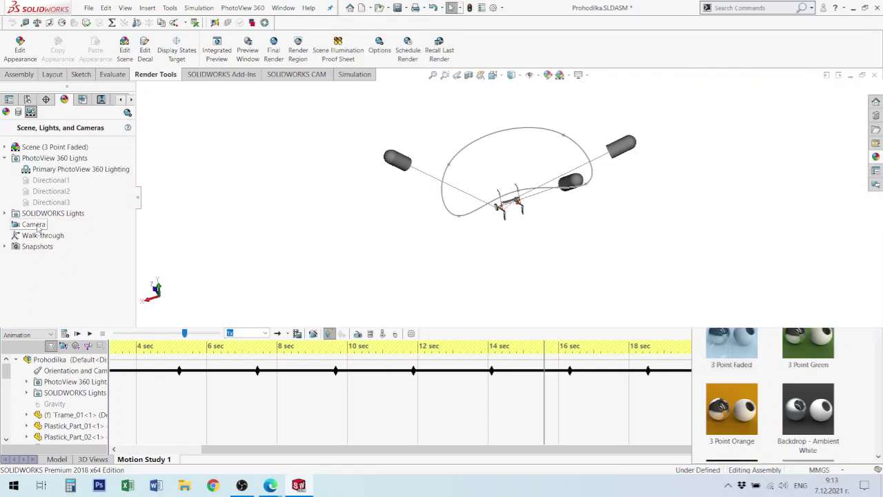
# Step: Add Camera1 from the Camera group and target it on the walker's seat face
pyautogui.rightClick(39, 228)
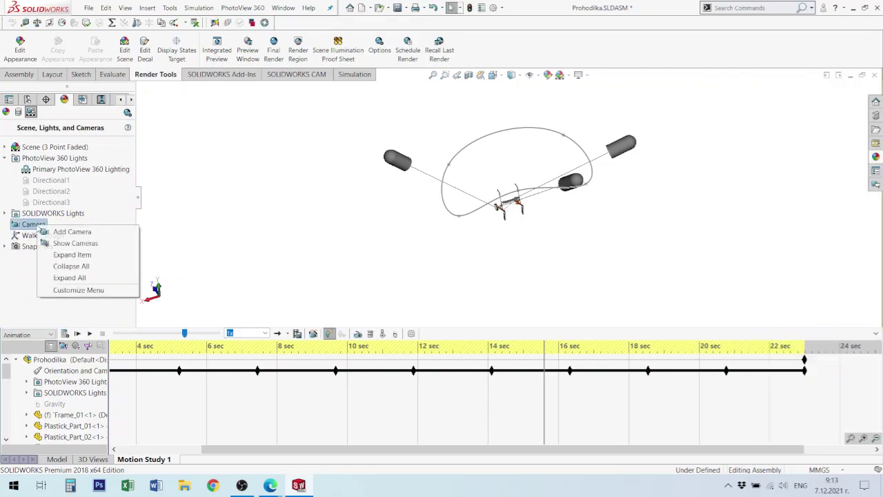
pyautogui.click(72, 232)
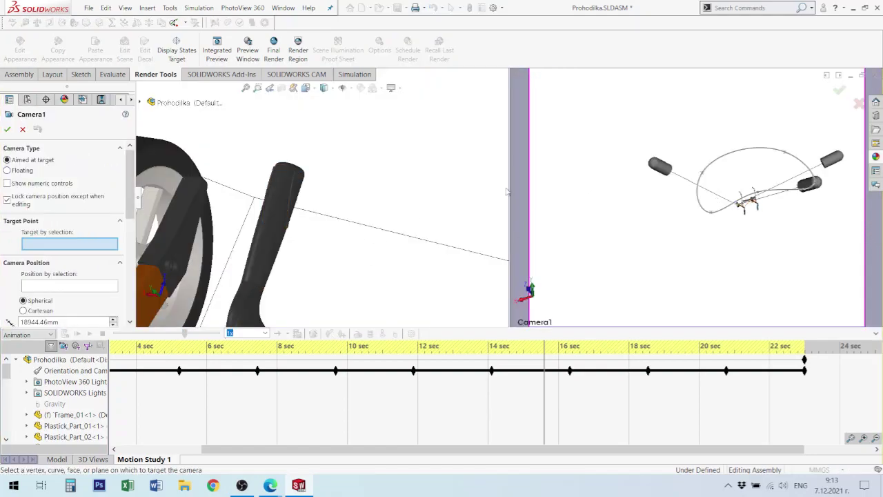
pyautogui.scroll(2, 325, 232)
pyautogui.scroll(2, 338, 249)
pyautogui.scroll(2, 345, 254)
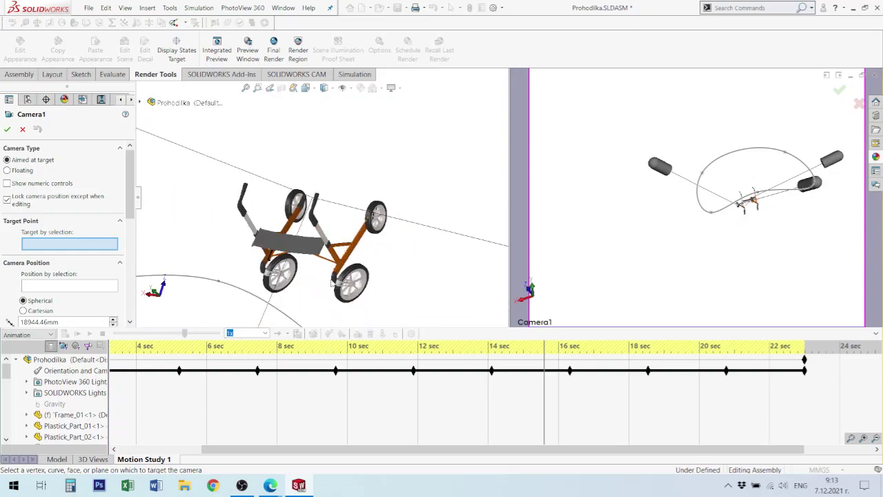
pyautogui.scroll(2, 342, 269)
pyautogui.scroll(2, 331, 248)
pyautogui.scroll(2, 345, 241)
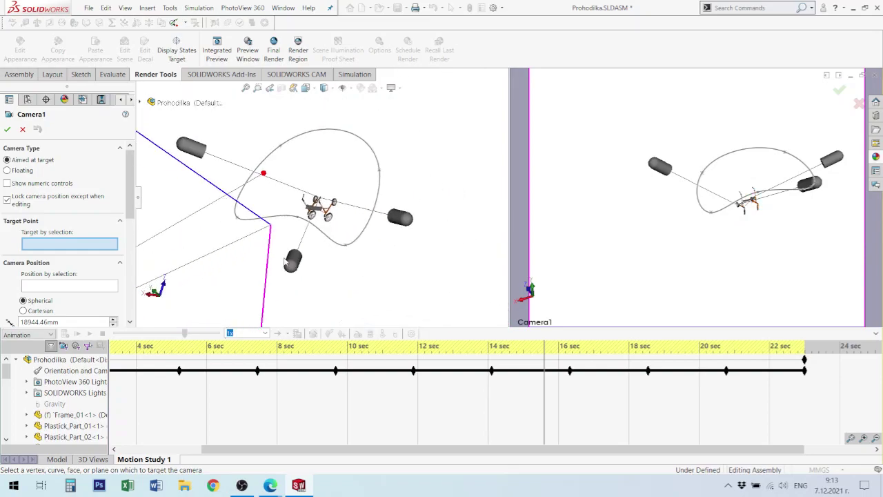
pyautogui.scroll(-1, 339, 249)
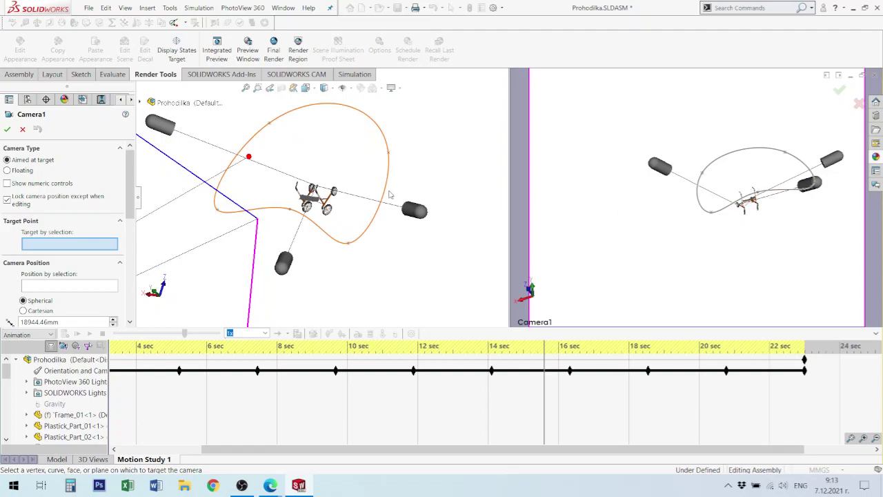
pyautogui.scroll(-1, 387, 194)
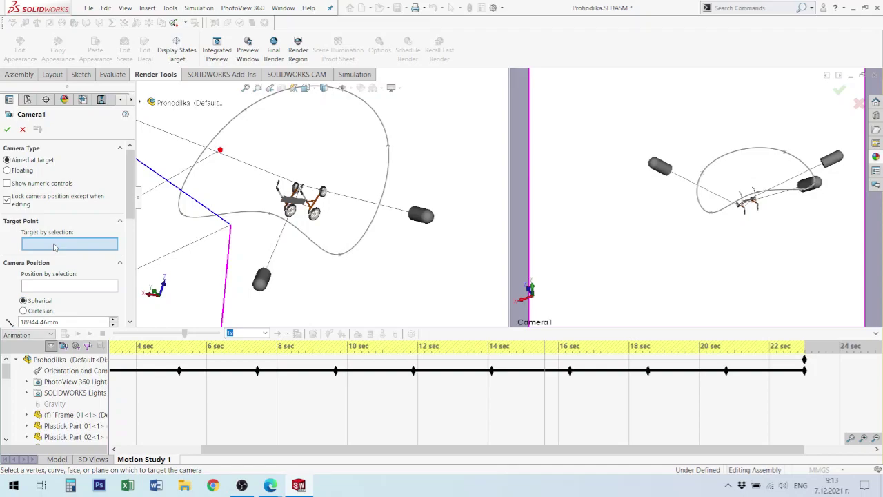
pyautogui.scroll(-2, 297, 224)
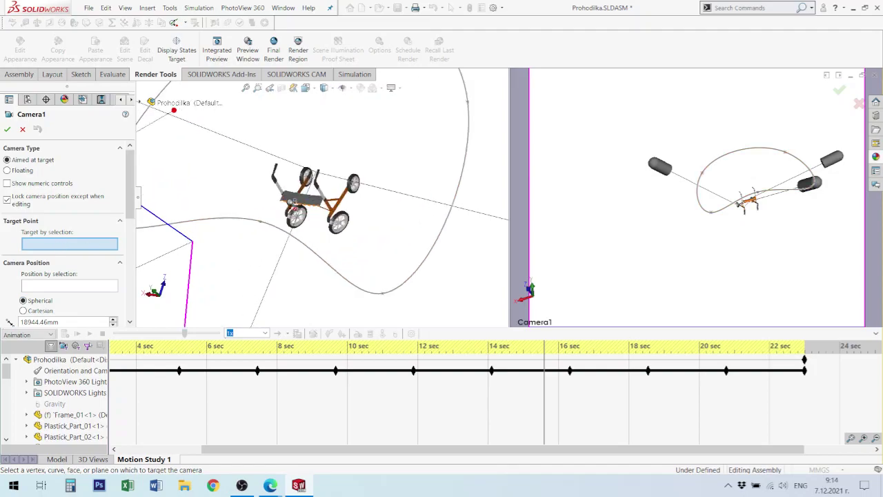
pyautogui.scroll(-2, 311, 231)
pyautogui.scroll(-3, 338, 236)
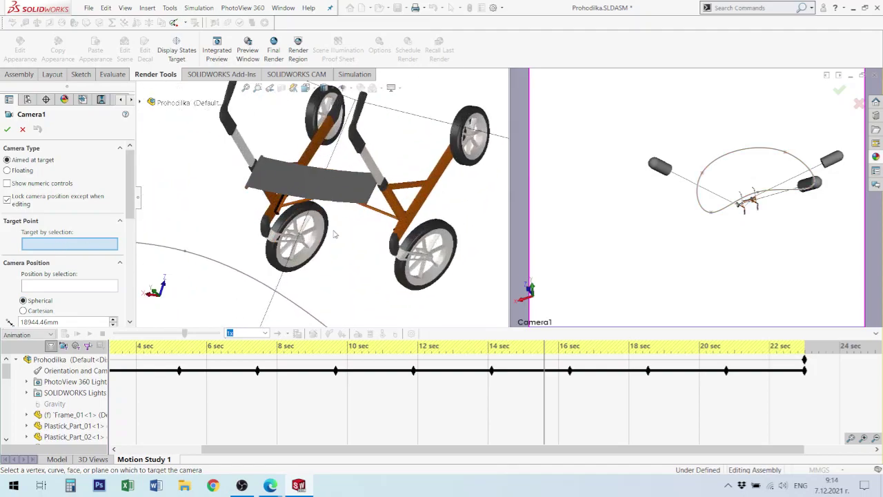
pyautogui.click(341, 195)
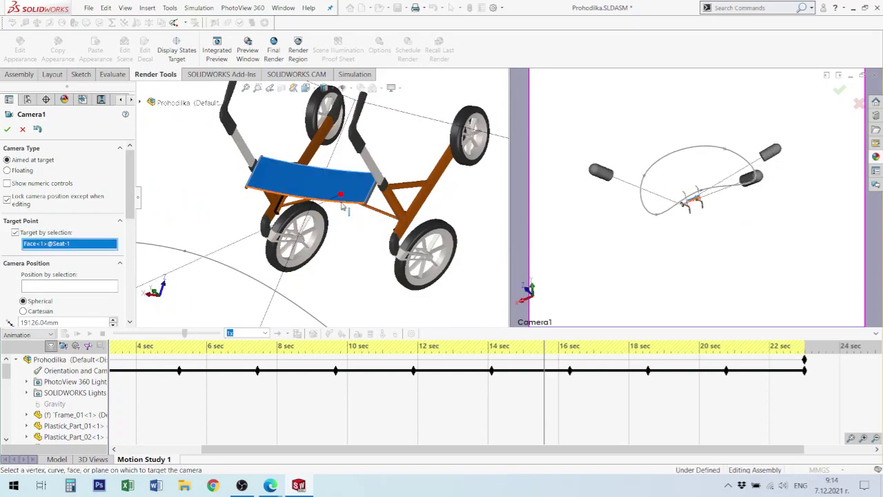
# Step: Position Camera1 at Point1@Sketch1 on the path loop, then drag it to 872.44mm from the seat
pyautogui.click(58, 287)
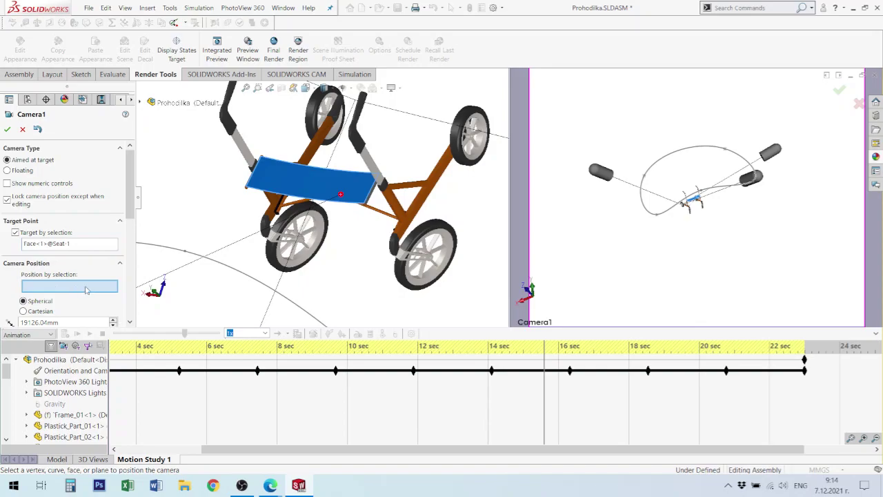
pyautogui.scroll(2, 227, 255)
pyautogui.scroll(2, 311, 250)
pyautogui.scroll(2, 310, 252)
pyautogui.scroll(2, 324, 238)
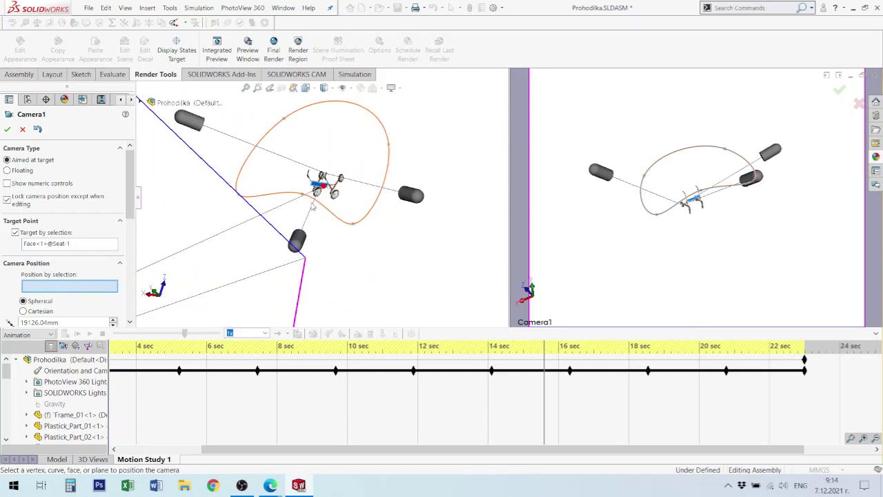
pyautogui.scroll(-3, 303, 201)
pyautogui.click(304, 197)
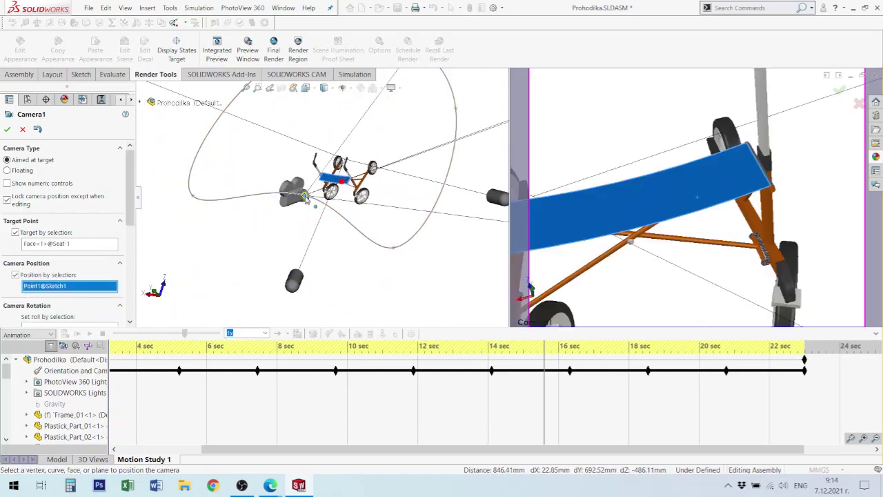
pyautogui.scroll(2, 413, 150)
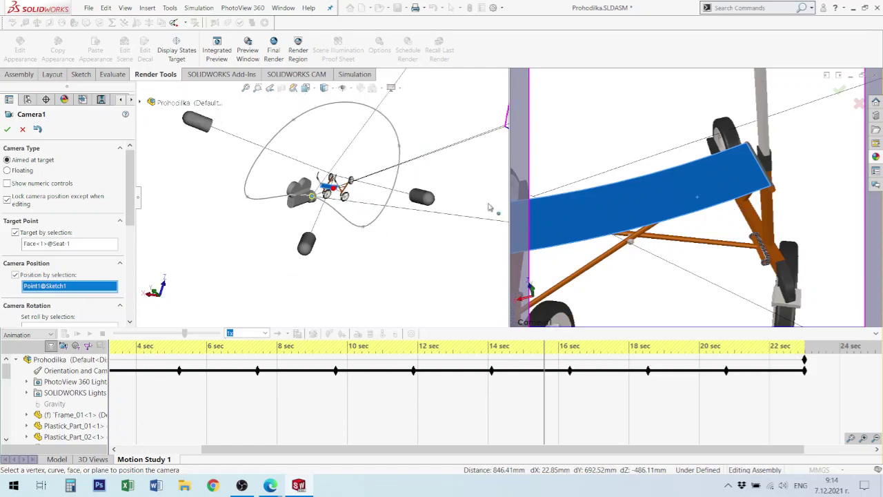
pyautogui.moveTo(311, 195); pyautogui.dragTo(283, 200)
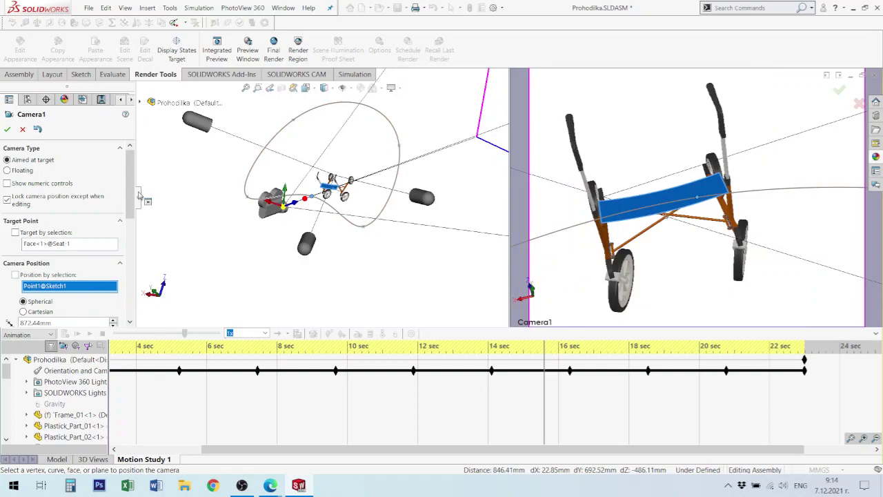
pyautogui.moveTo(131, 200); pyautogui.dragTo(136, 236)
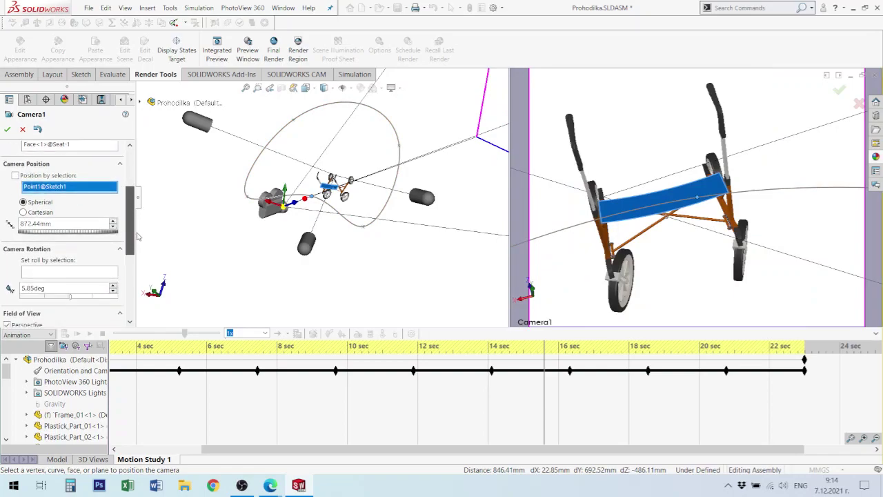
pyautogui.scroll(-2, 74, 236)
pyautogui.scroll(-2, 73, 236)
pyautogui.scroll(-1, 74, 237)
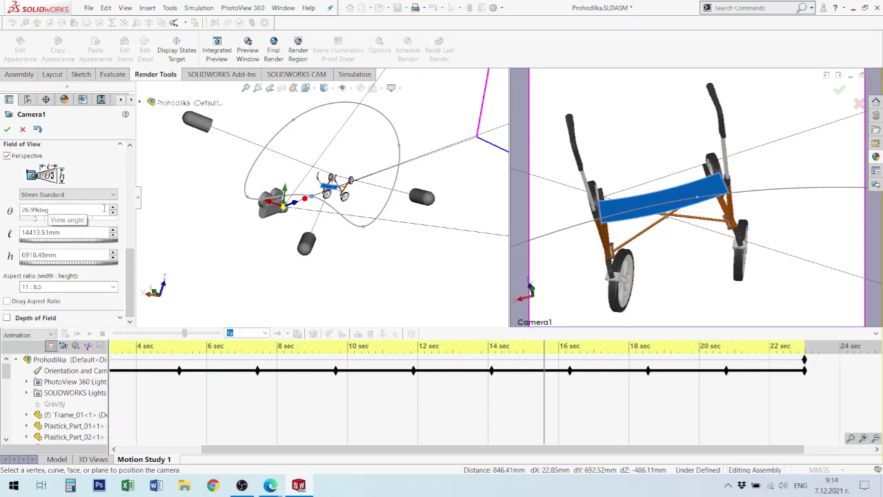
# Step: Set Camera1's field of view to 36deg and aspect ratio to 16:9 HDTV, then confirm
pyautogui.click(113, 207)
pyautogui.click(114, 208)
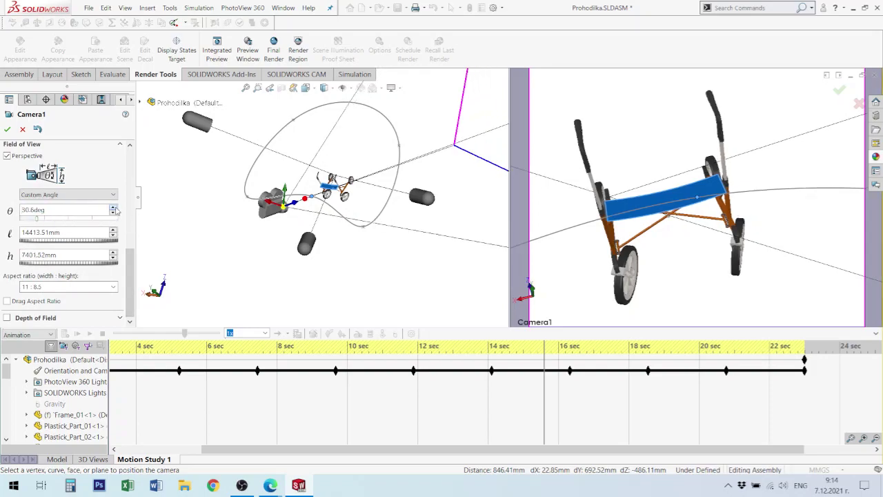
pyautogui.click(113, 208)
pyautogui.click(114, 207)
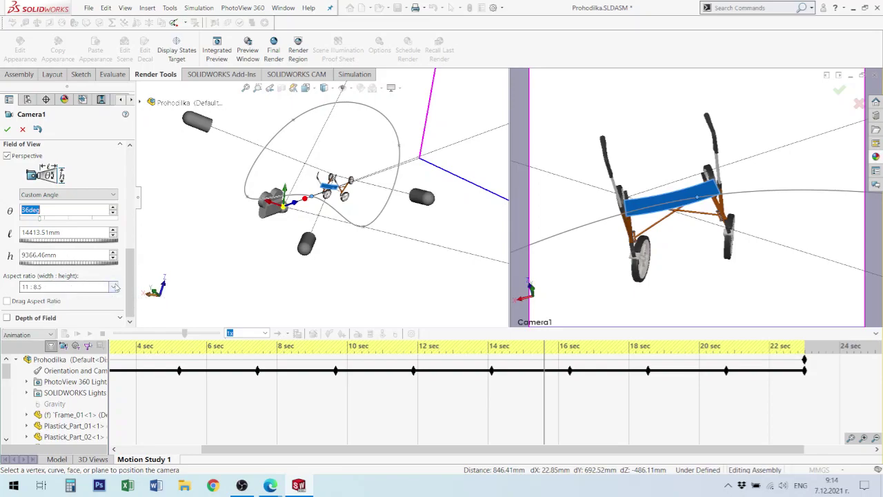
pyautogui.click(112, 287)
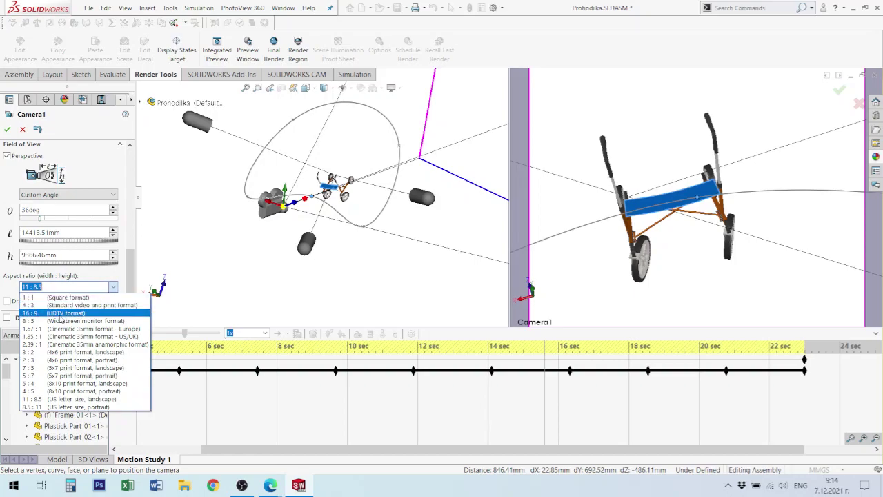
pyautogui.click(78, 314)
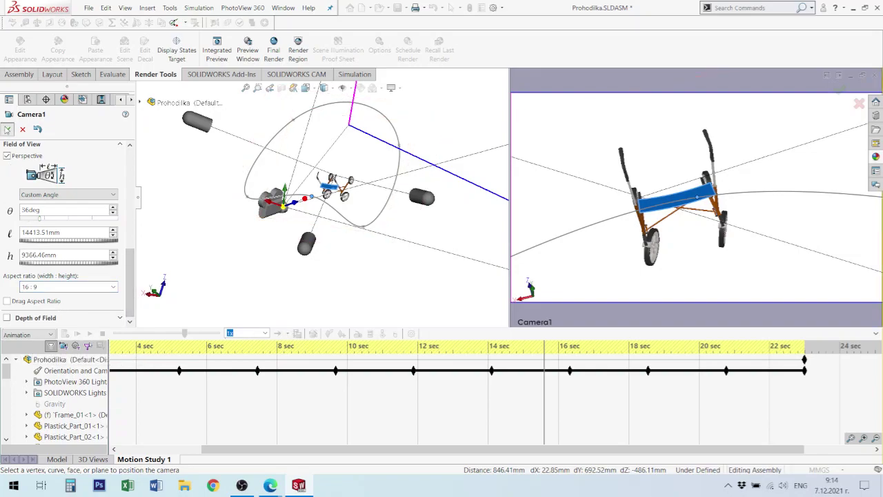
pyautogui.click(7, 129)
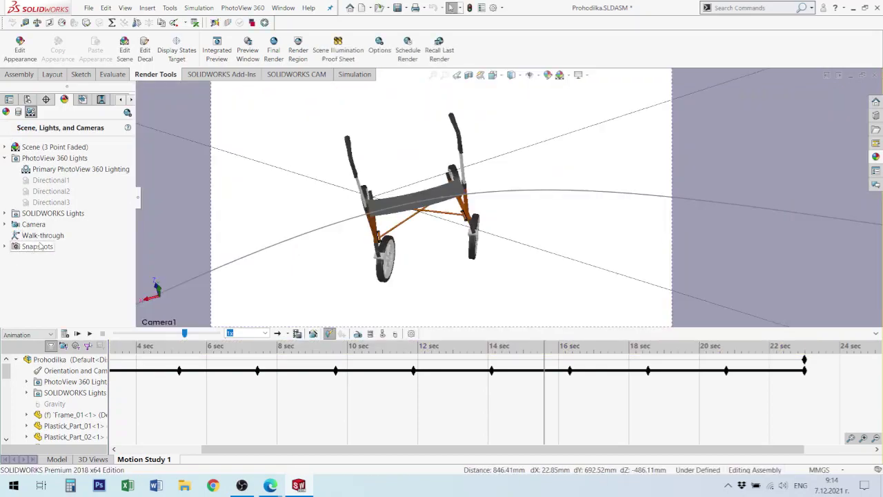
# Step: Add a new walk-through from the Walk-through group and accept it
pyautogui.click(50, 236)
pyautogui.rightClick(50, 236)
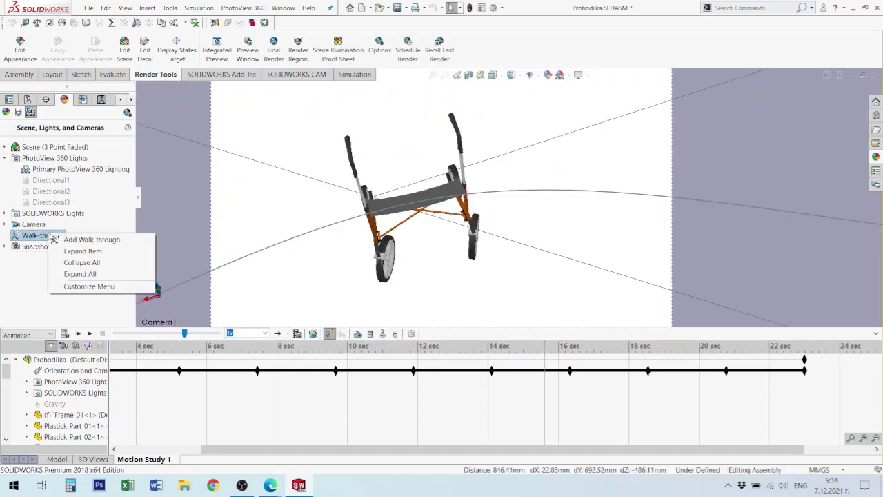
pyautogui.click(90, 239)
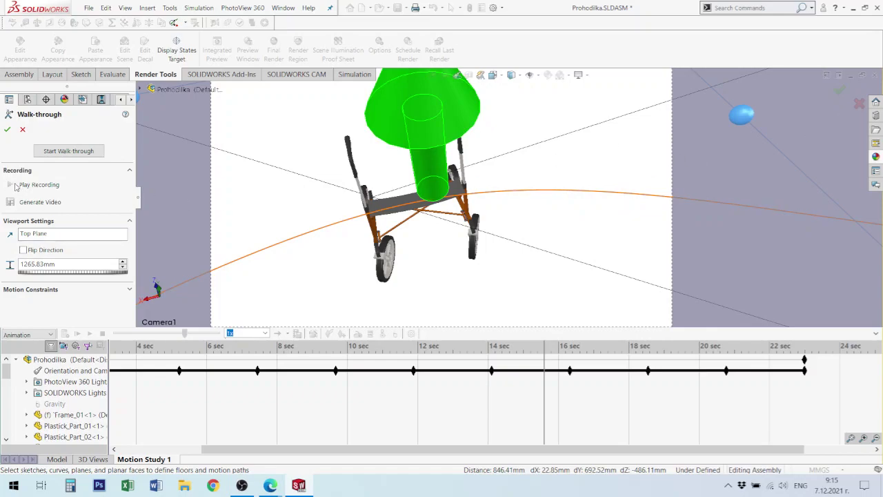
pyautogui.click(6, 129)
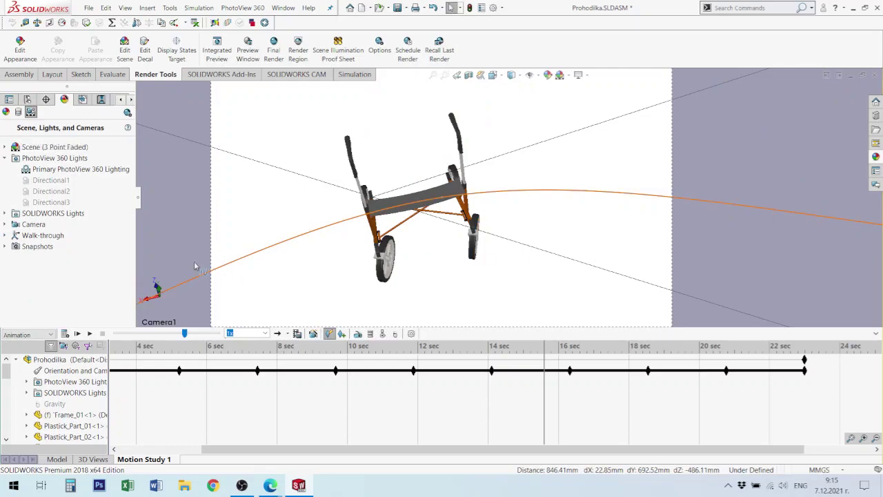
# Step: Expand the Walk-through and Camera nodes to reveal Walk-through1 and Camera1
pyautogui.rightClick(60, 236)
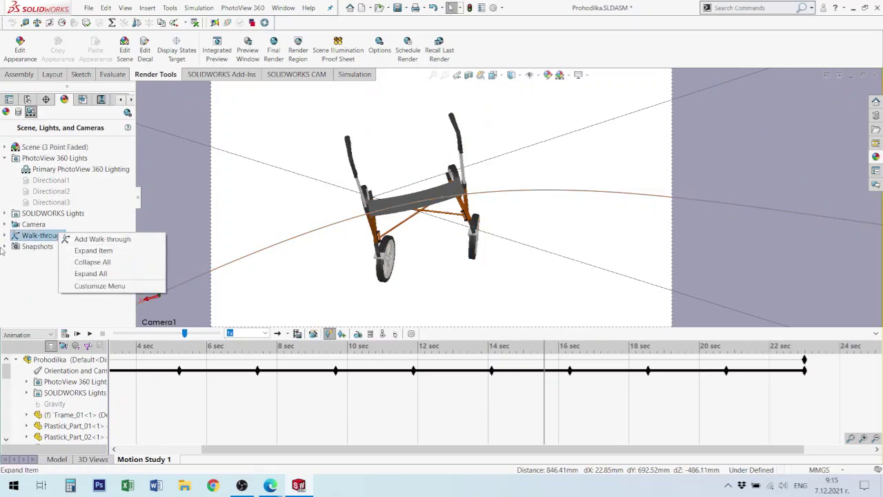
pyautogui.click(5, 236)
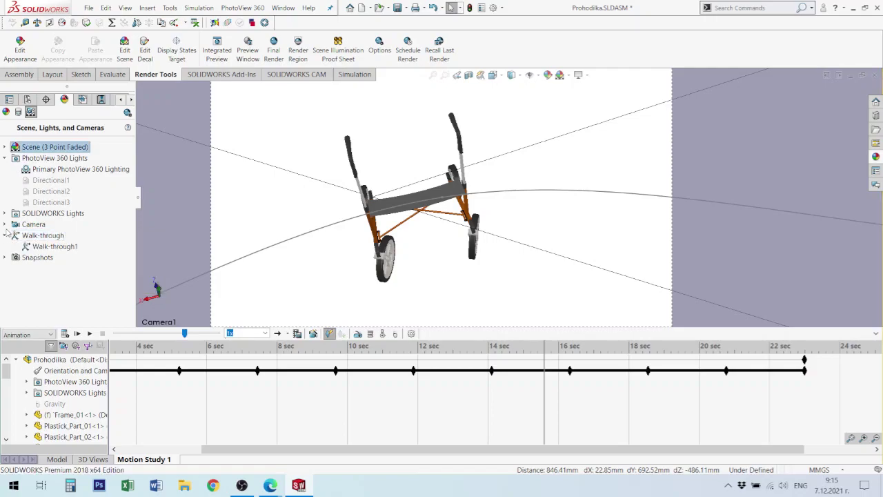
pyautogui.click(5, 224)
pyautogui.click(48, 257)
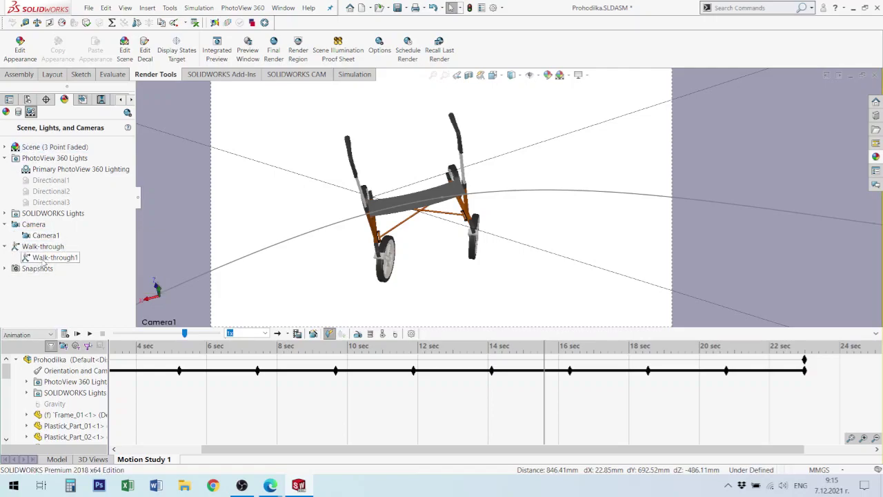
pyautogui.rightClick(44, 260)
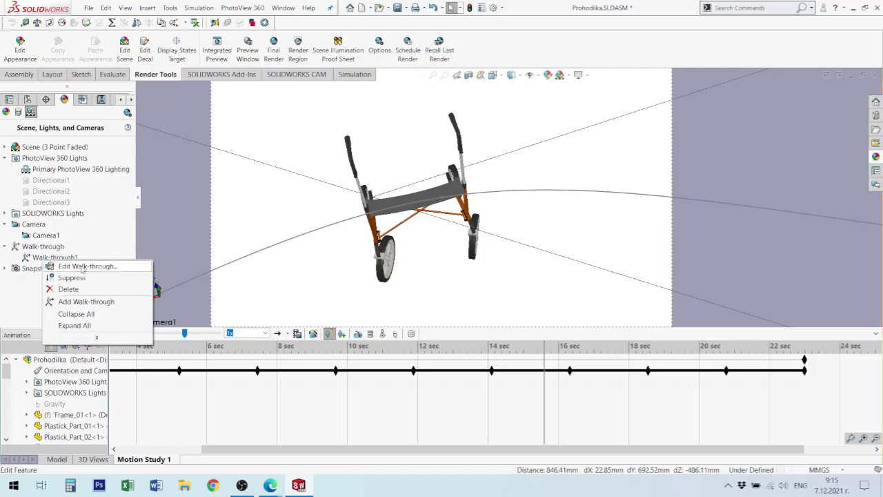
# Step: Edit Walk-through1 to flip its Top Plane viewport direction and confirm
pyautogui.click(82, 267)
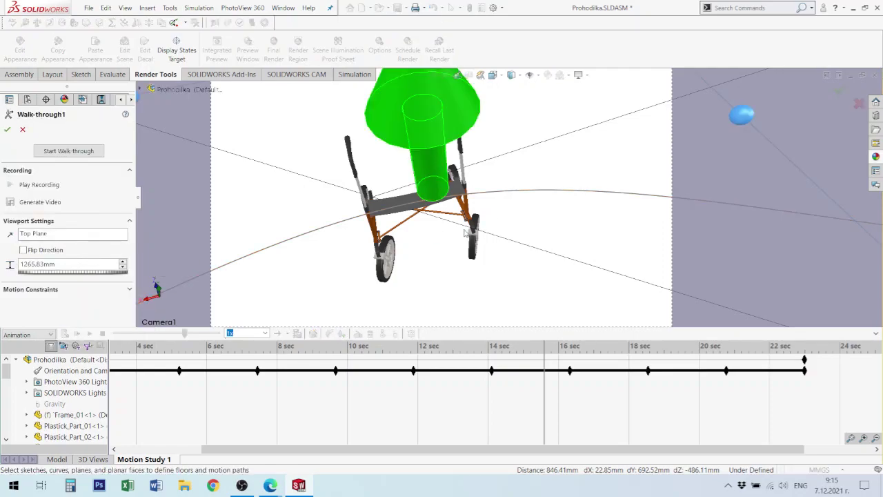
pyautogui.click(463, 195)
pyautogui.click(24, 250)
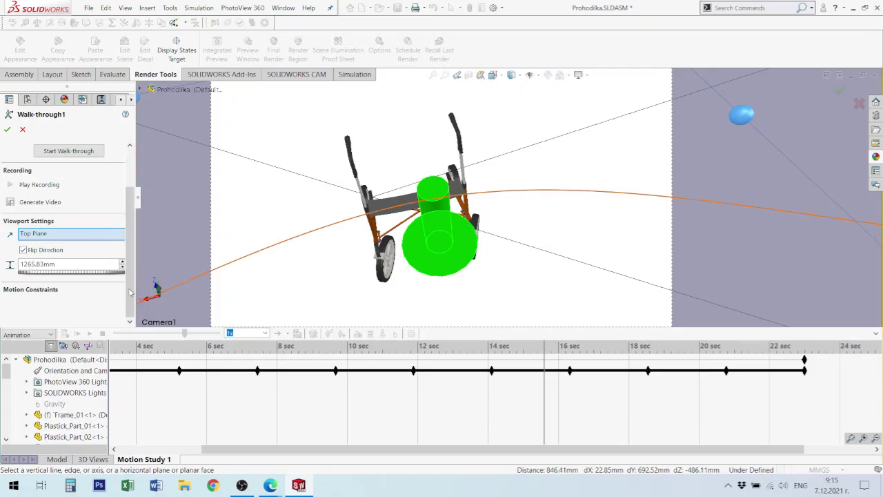
pyautogui.scroll(-2, 131, 293)
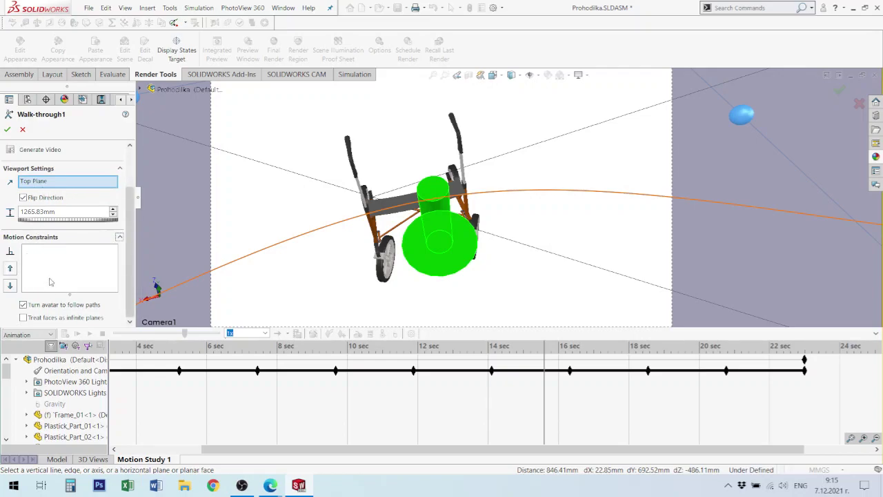
pyautogui.click(7, 129)
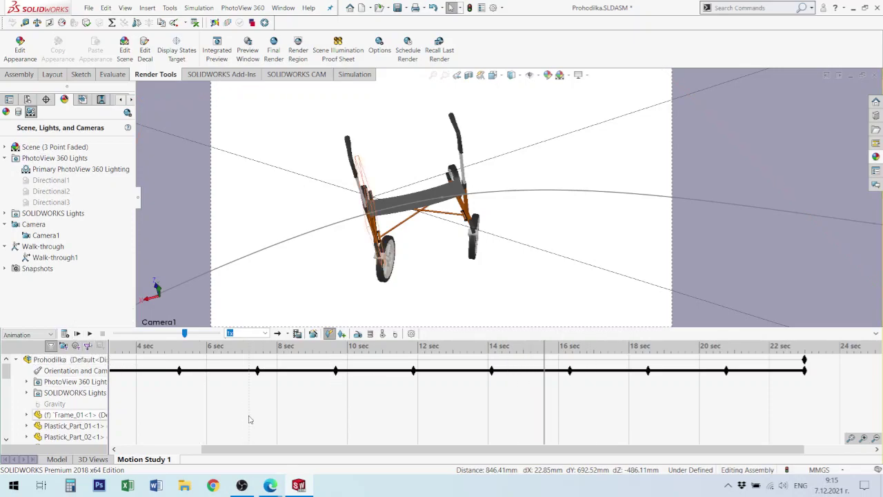
# Step: Reset the timeline to 0 sec and play the camera-path animation to its 22-second end
pyautogui.moveTo(261, 452); pyautogui.dragTo(177, 451)
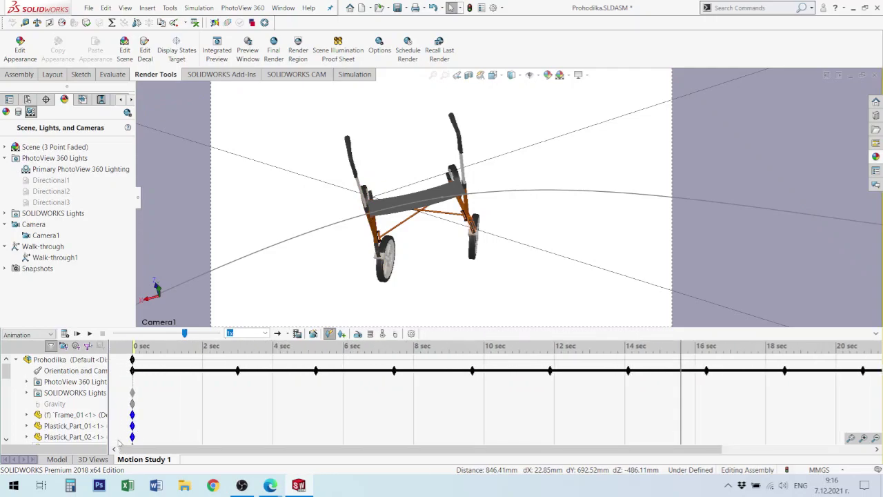
pyautogui.click(141, 347)
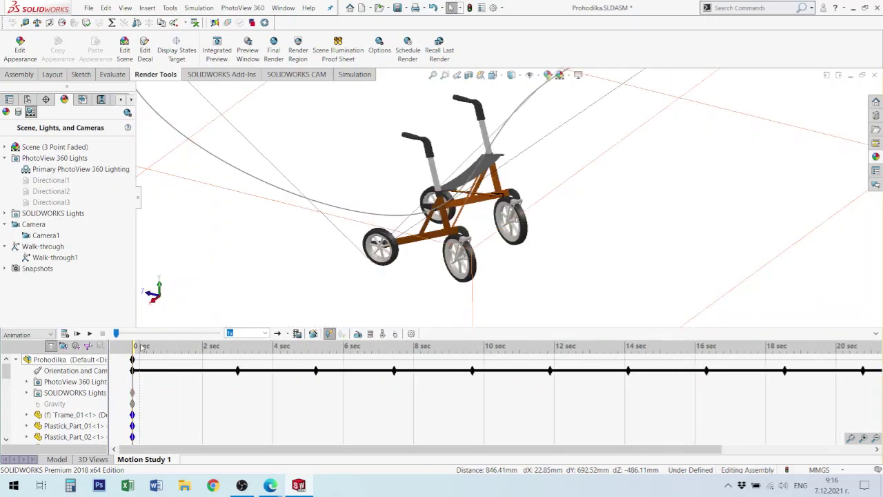
pyautogui.click(135, 346)
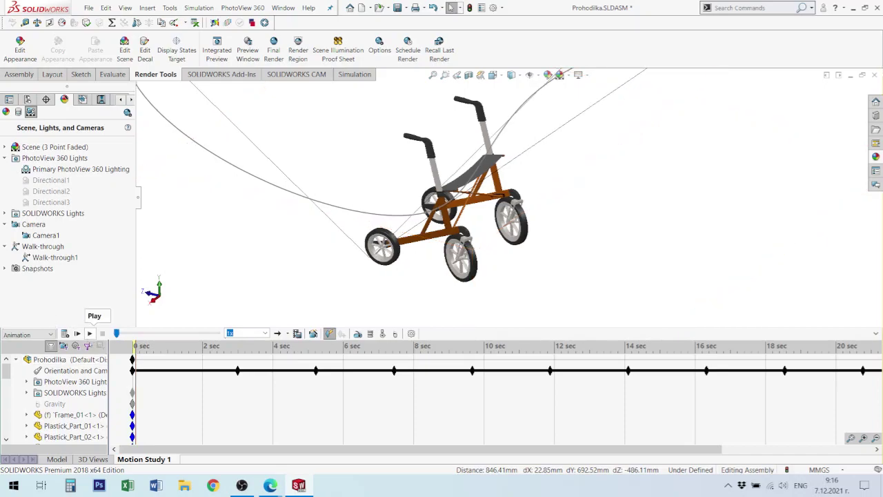
pyautogui.click(90, 335)
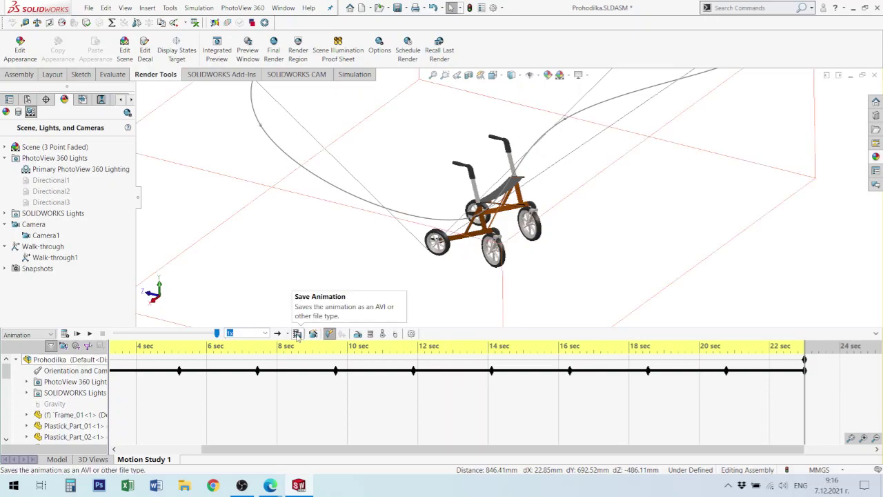
# Step: Start saving the animation as Prohodilka.avi, keeping the Microsoft AVI file type
pyautogui.click(297, 334)
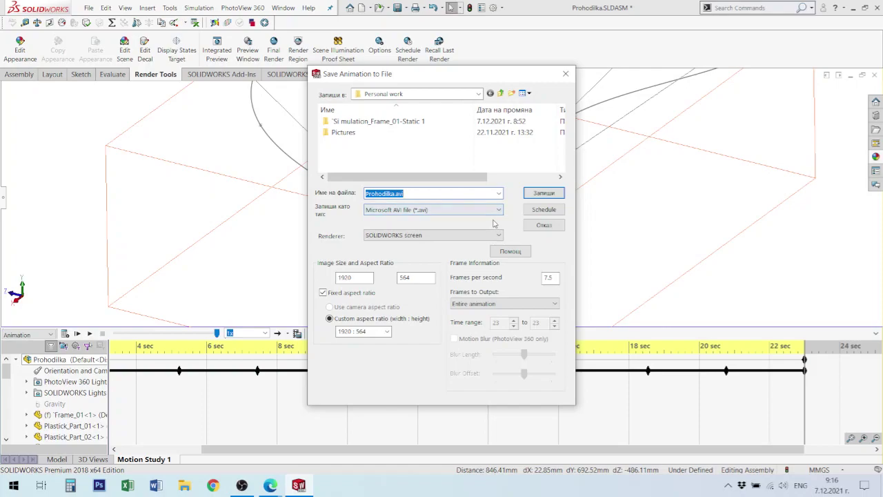
pyautogui.click(498, 211)
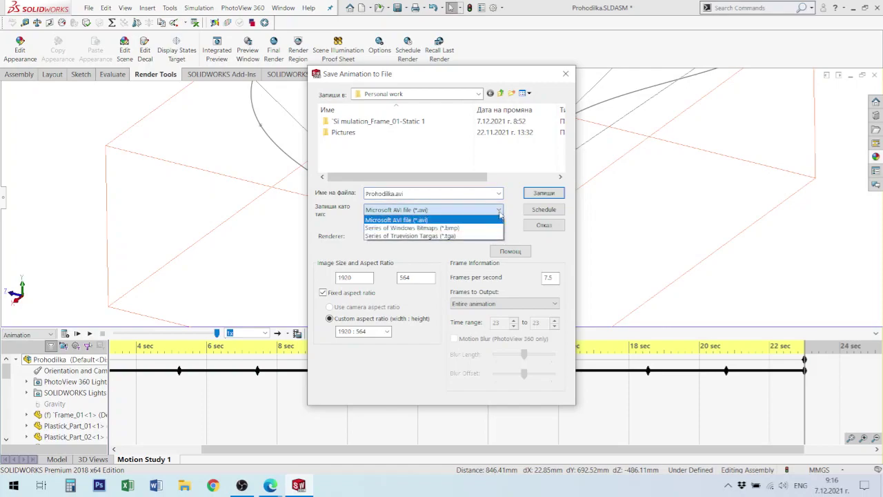
pyautogui.click(500, 211)
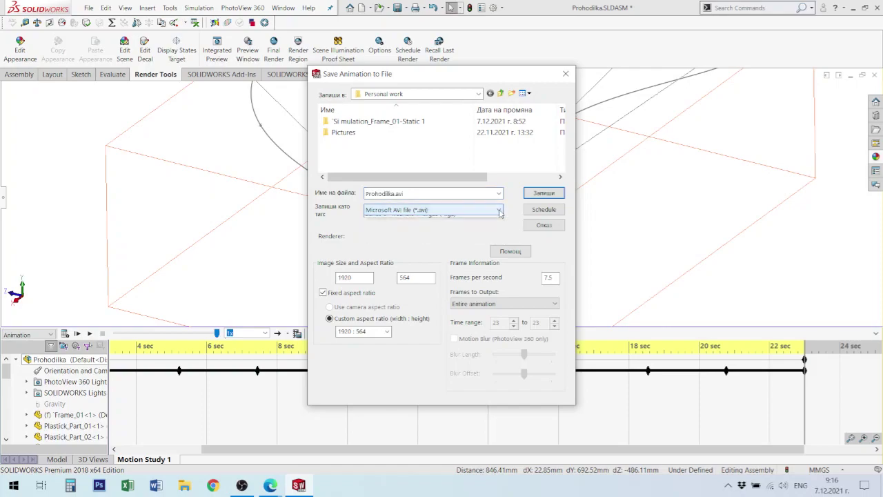
pyautogui.click(498, 210)
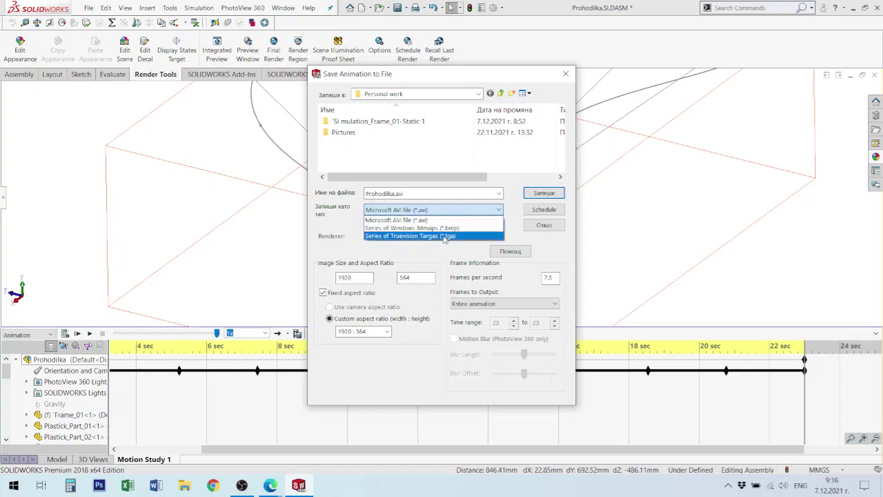
pyautogui.click(501, 216)
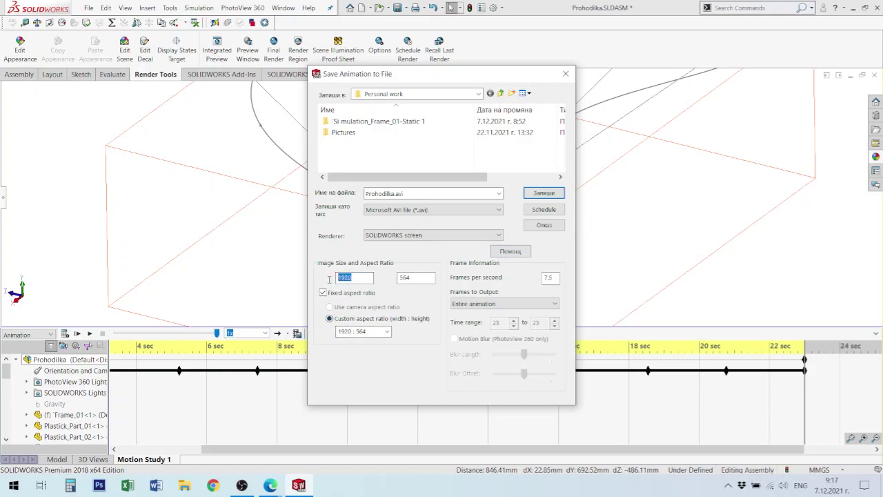
# Step: Export the entire animation at 16:9, 1920×1080, 7.5 fps, and save it
pyautogui.doubleClick(424, 278)
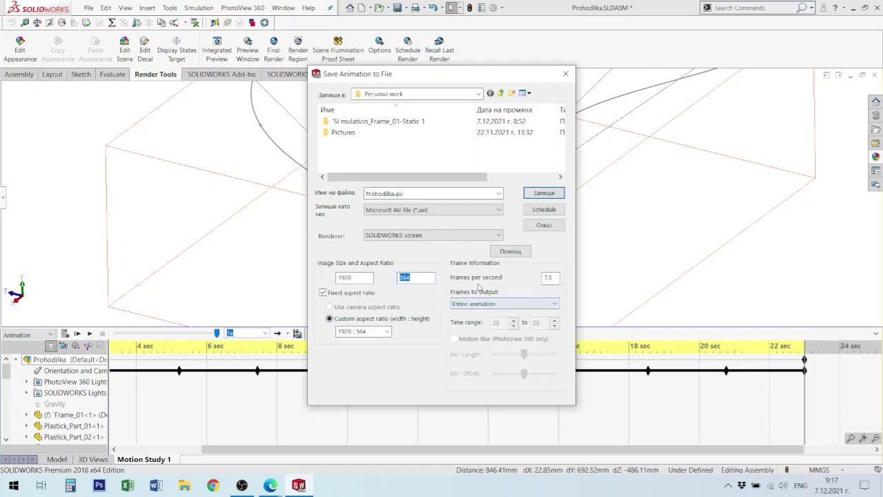
pyautogui.click(554, 277)
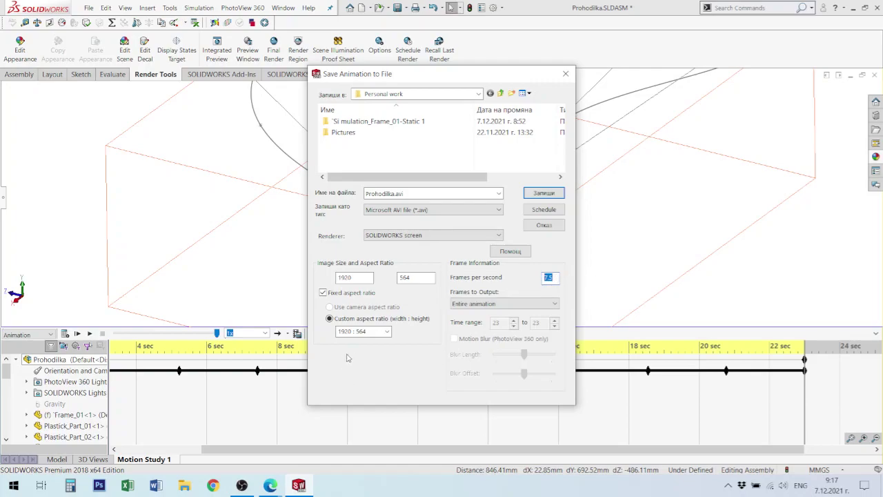
pyautogui.click(389, 331)
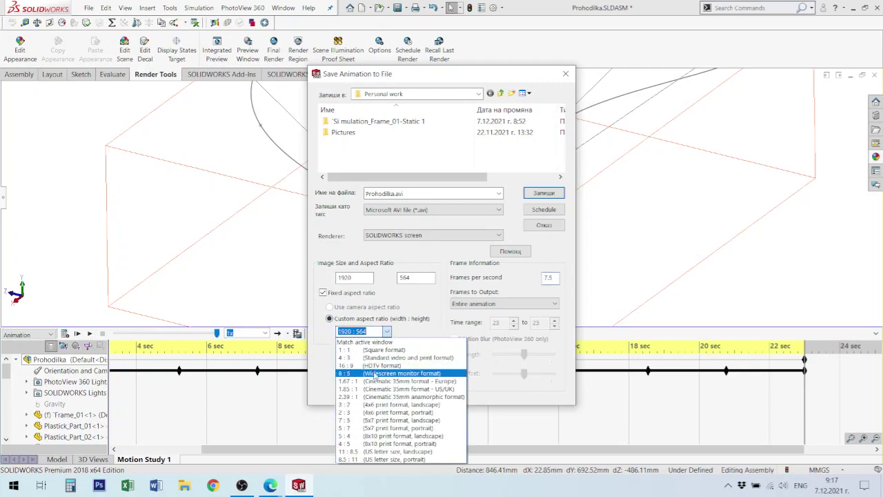
pyautogui.click(378, 364)
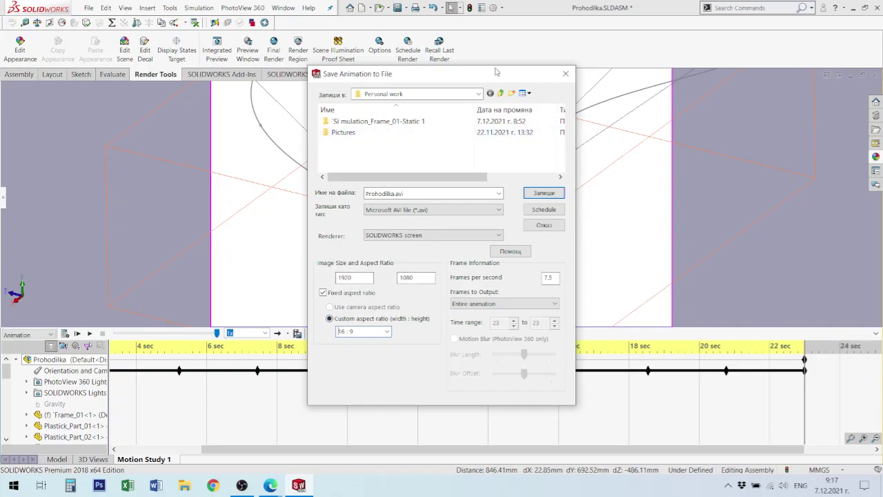
pyautogui.moveTo(495, 72)
pyautogui.mouseDown()
pyautogui.moveTo(513, 127)
pyautogui.moveTo(476, 104)
pyautogui.mouseUp()
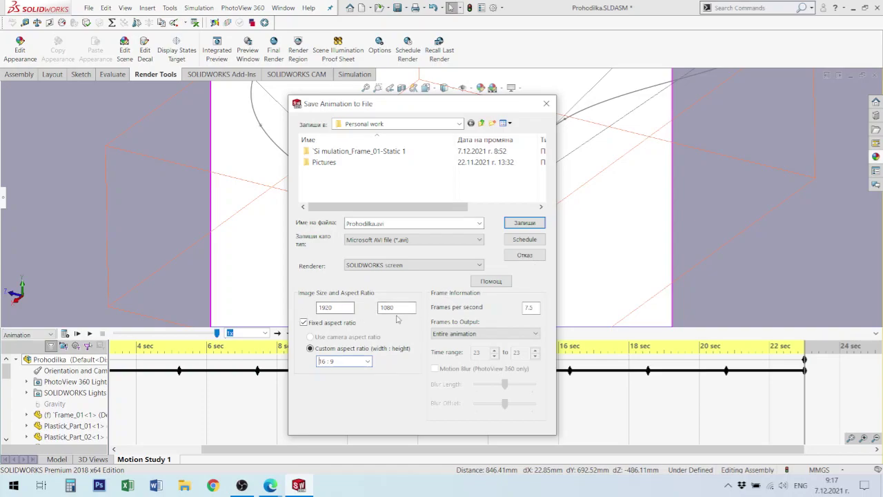
pyautogui.click(502, 338)
pyautogui.click(501, 337)
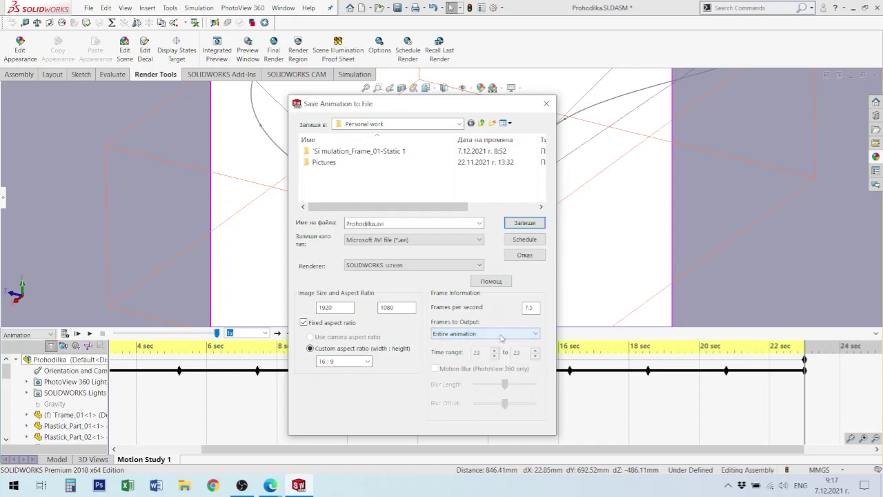
pyautogui.click(531, 223)
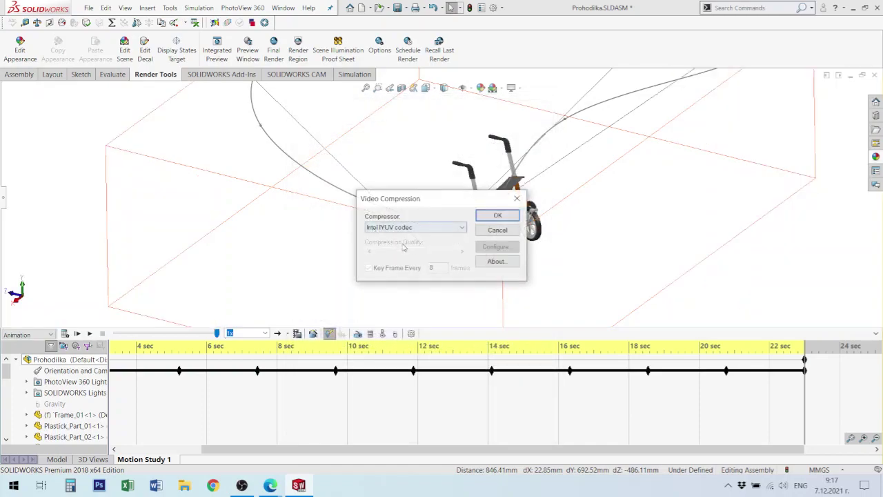
# Step: Compress with the Intel IYUV codec and approve recalculating the motion study before saving
pyautogui.click(461, 232)
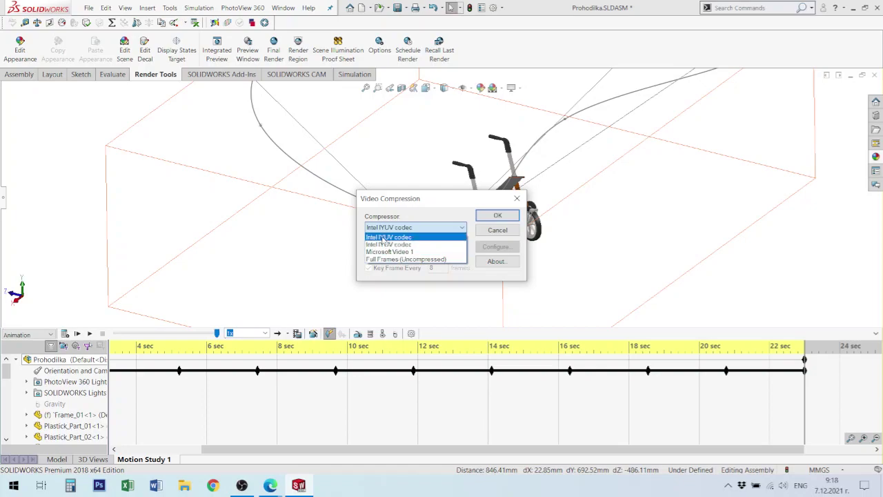
pyautogui.click(384, 237)
pyautogui.click(500, 216)
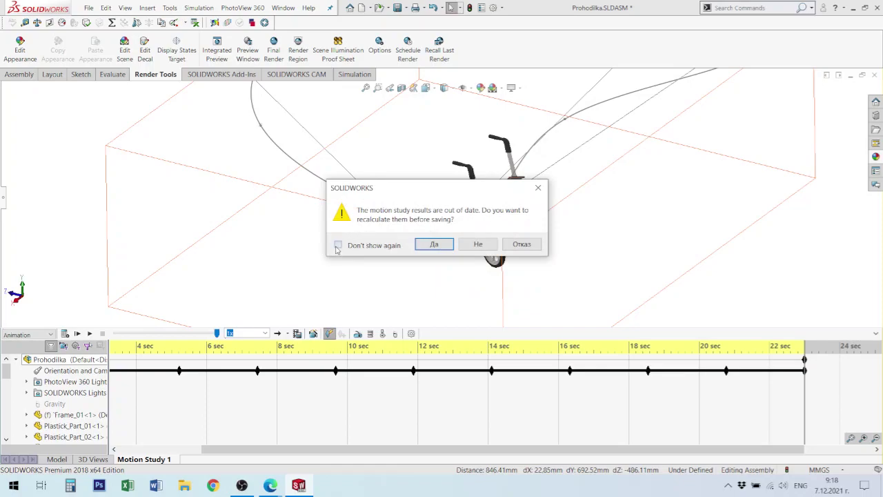
pyautogui.click(442, 247)
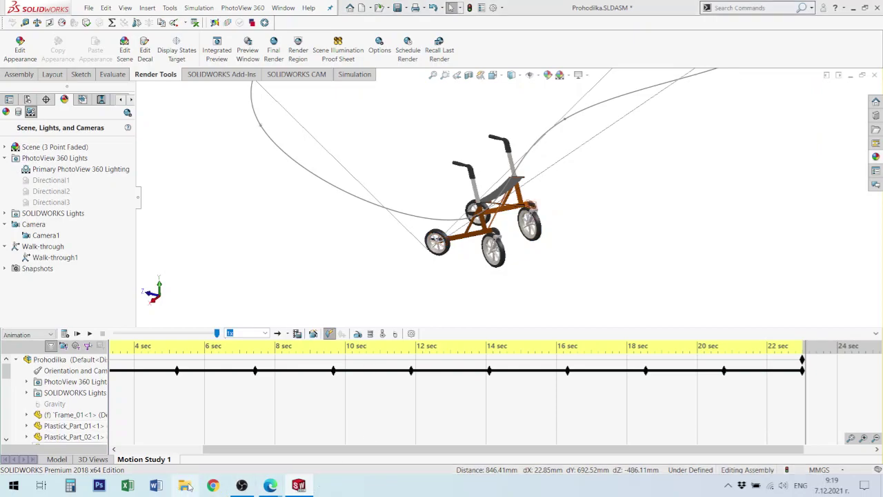
# Step: Locate Prohodilka.avi in File Explorer's recent files and open its containing folder
pyautogui.click(185, 485)
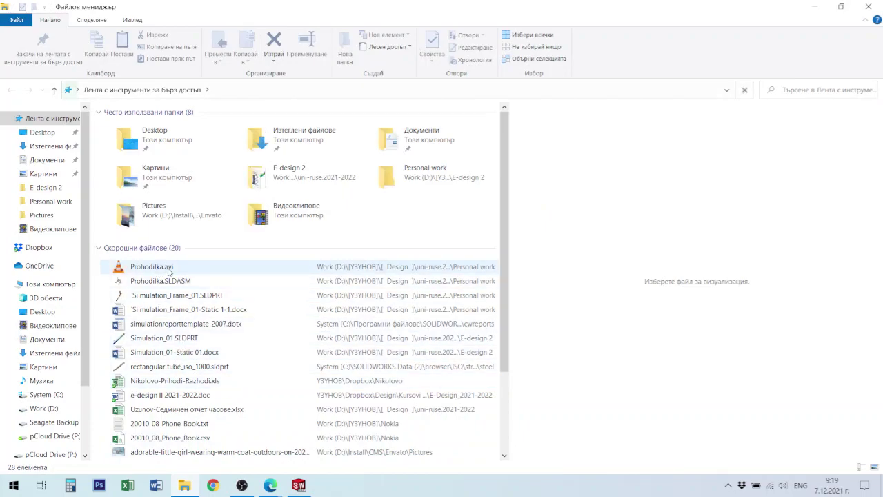
pyautogui.click(169, 269)
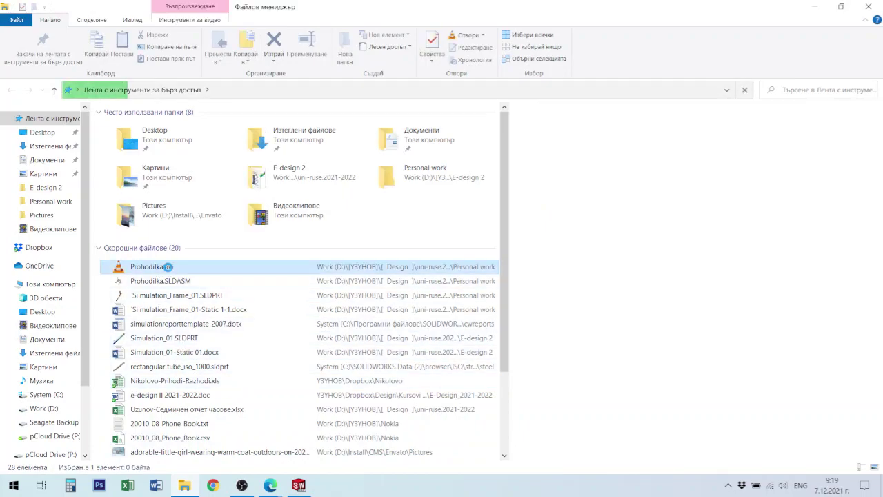
pyautogui.rightClick(169, 269)
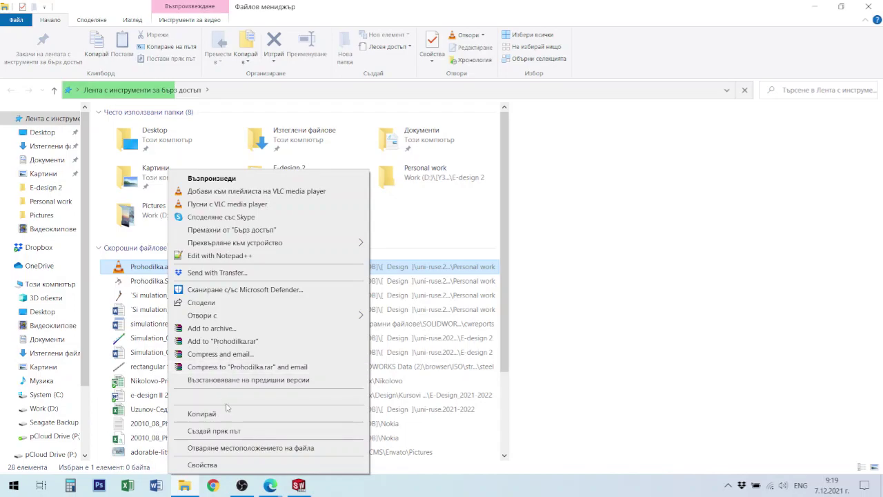
pyautogui.click(247, 447)
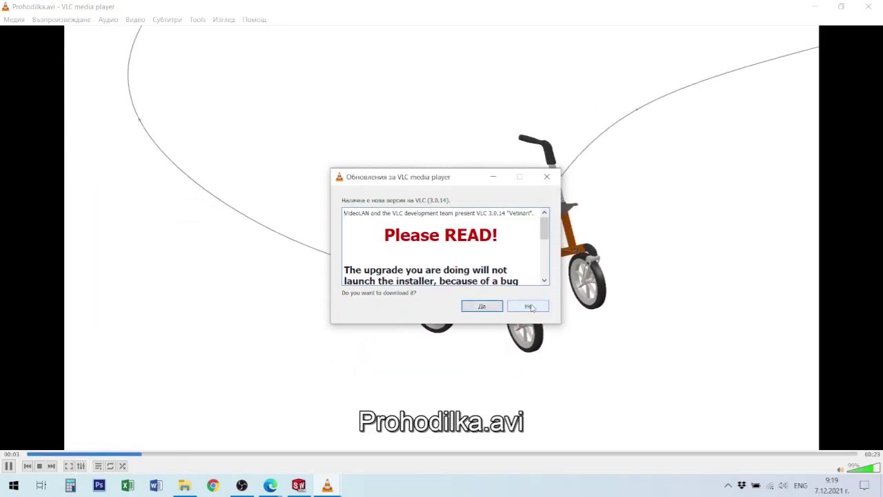
# Step: Decline the VLC update offer and let Prohodilka.avi play to 00:23
pyautogui.click(529, 307)
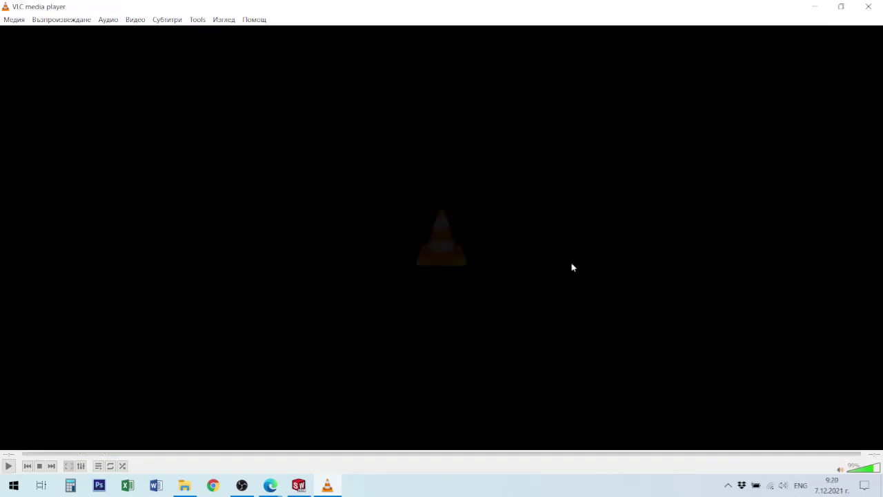
# Step: Close VLC and switch back to the SOLIDWORKS walker assembly
pyautogui.click(869, 7)
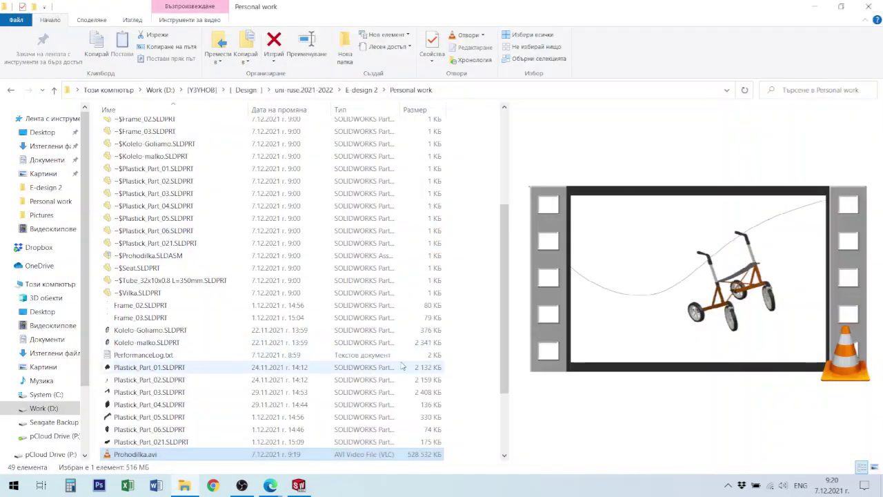
pyautogui.click(298, 485)
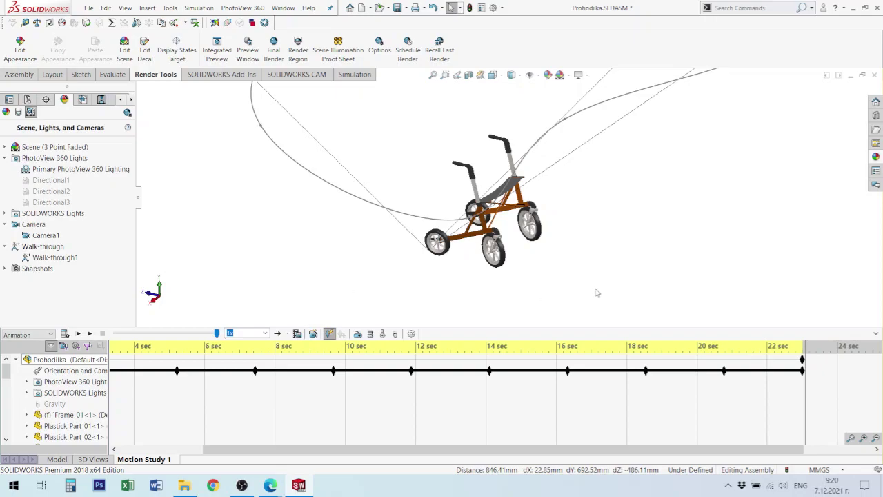
# Step: Zoom out to show Camera1 and the closed spline camera path around the walker
pyautogui.scroll(2, 539, 295)
pyautogui.scroll(1, 694, 209)
pyautogui.scroll(1, 669, 200)
pyautogui.scroll(2, 627, 148)
pyautogui.scroll(-1, 600, 148)
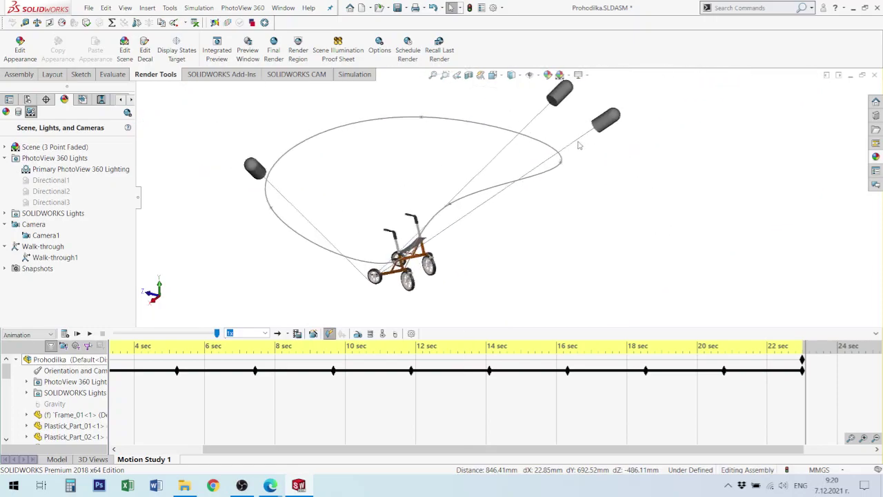